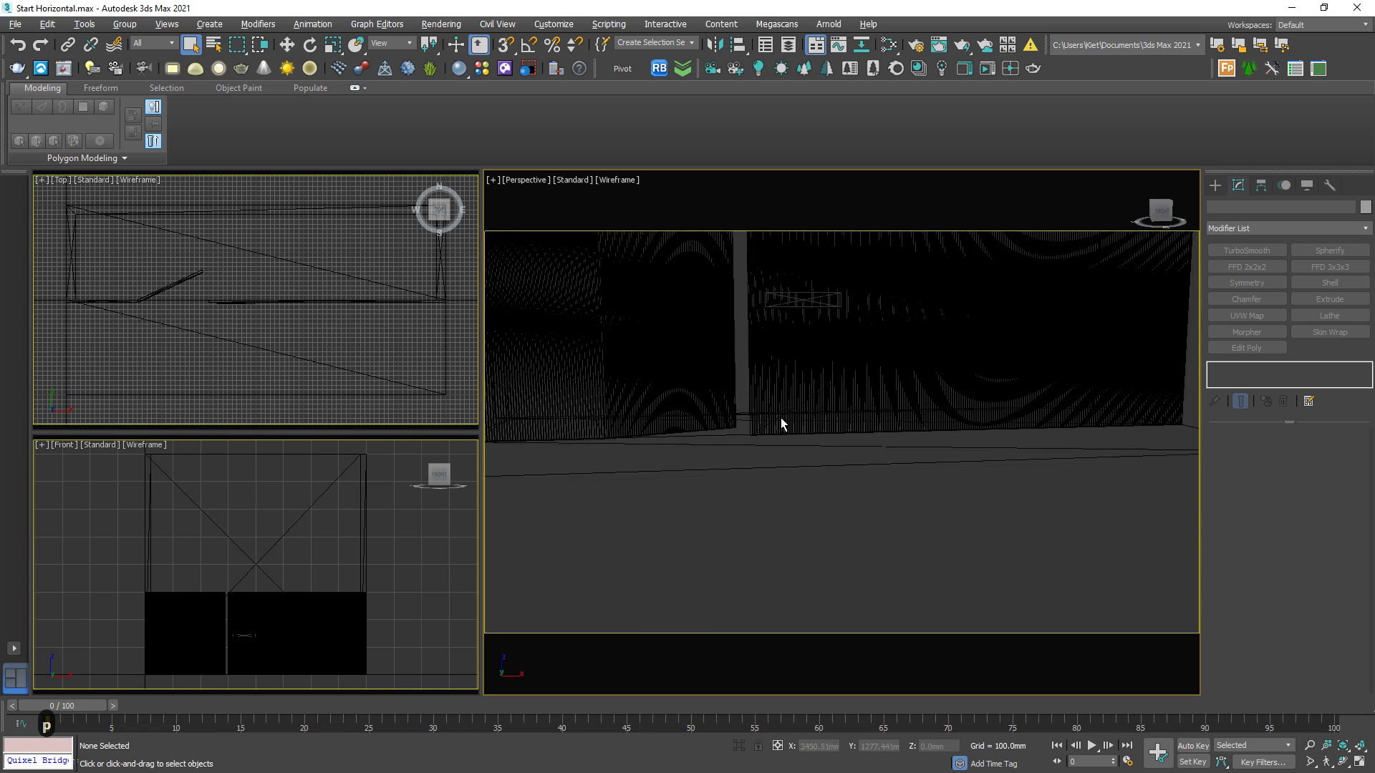
Step: Frame the wooden fence and door frontally in a shaded perspective view and create a Corona Camera from that view
key(f)
key(p)
mouse_move(783, 413)
middle_down()
mouse_move(900, 368)
mouse_move(903, 460)
mouse_move(889, 509)
mouse_move(730, 491)
mouse_move(767, 481)
middle_up()
key(F3)
scroll(768, 486, down, 6)
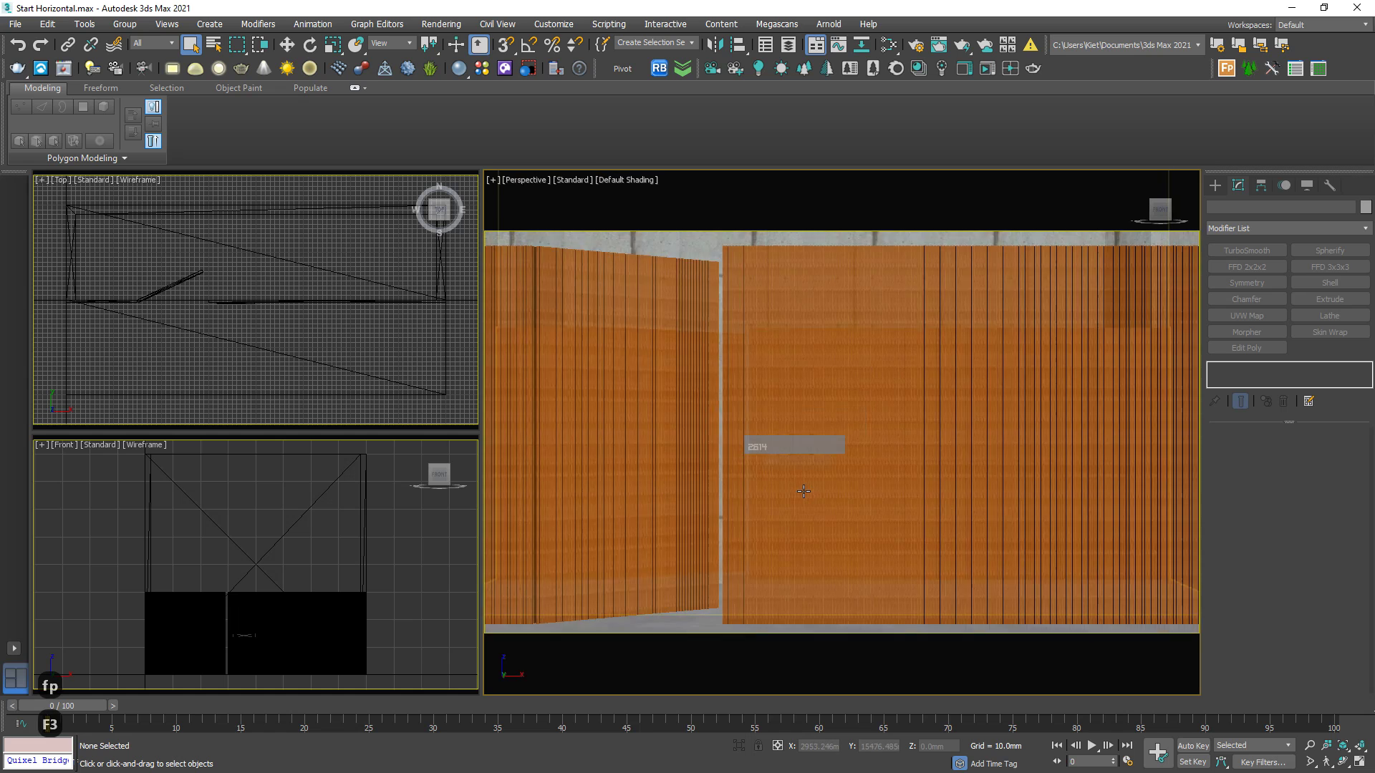
click(1310, 746)
drag(783, 408, 797, 376)
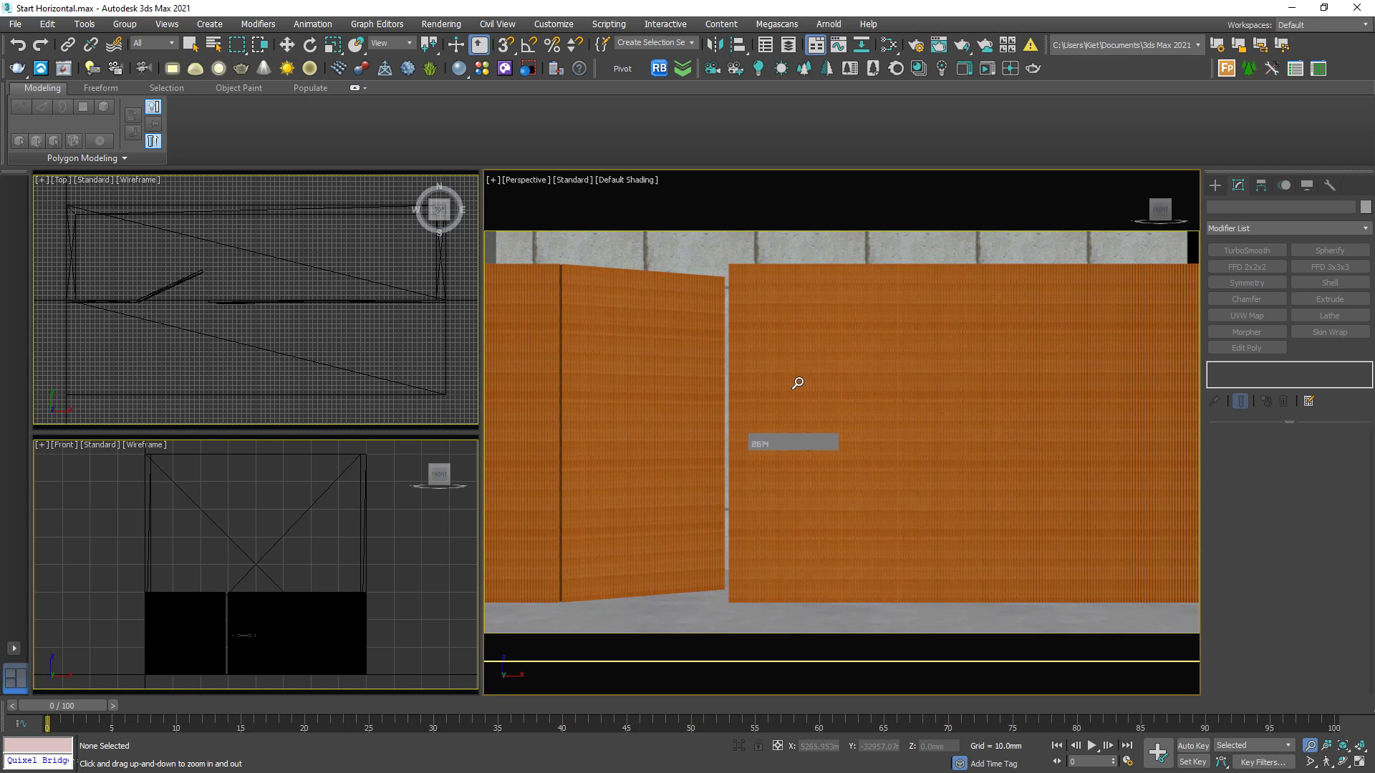
middle_drag(798, 377, 800, 380)
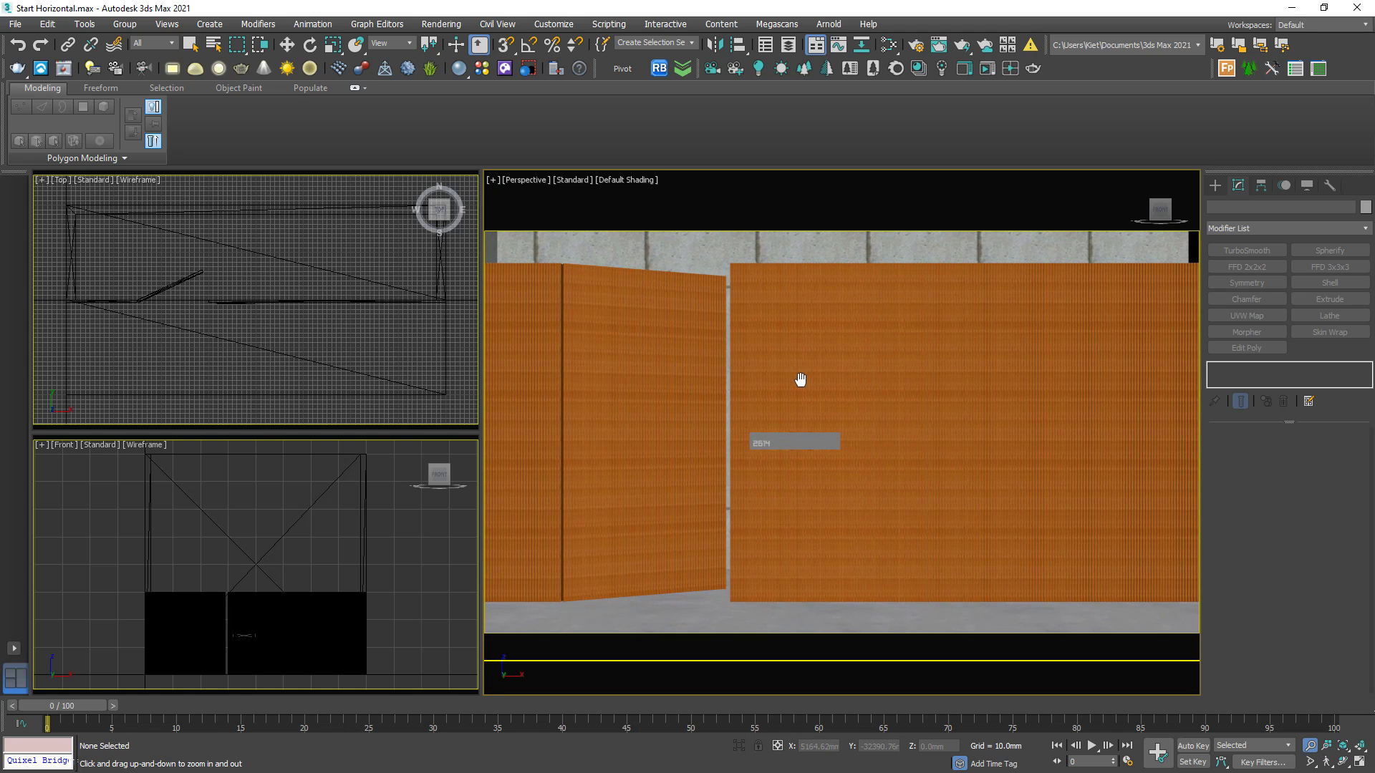
click(740, 71)
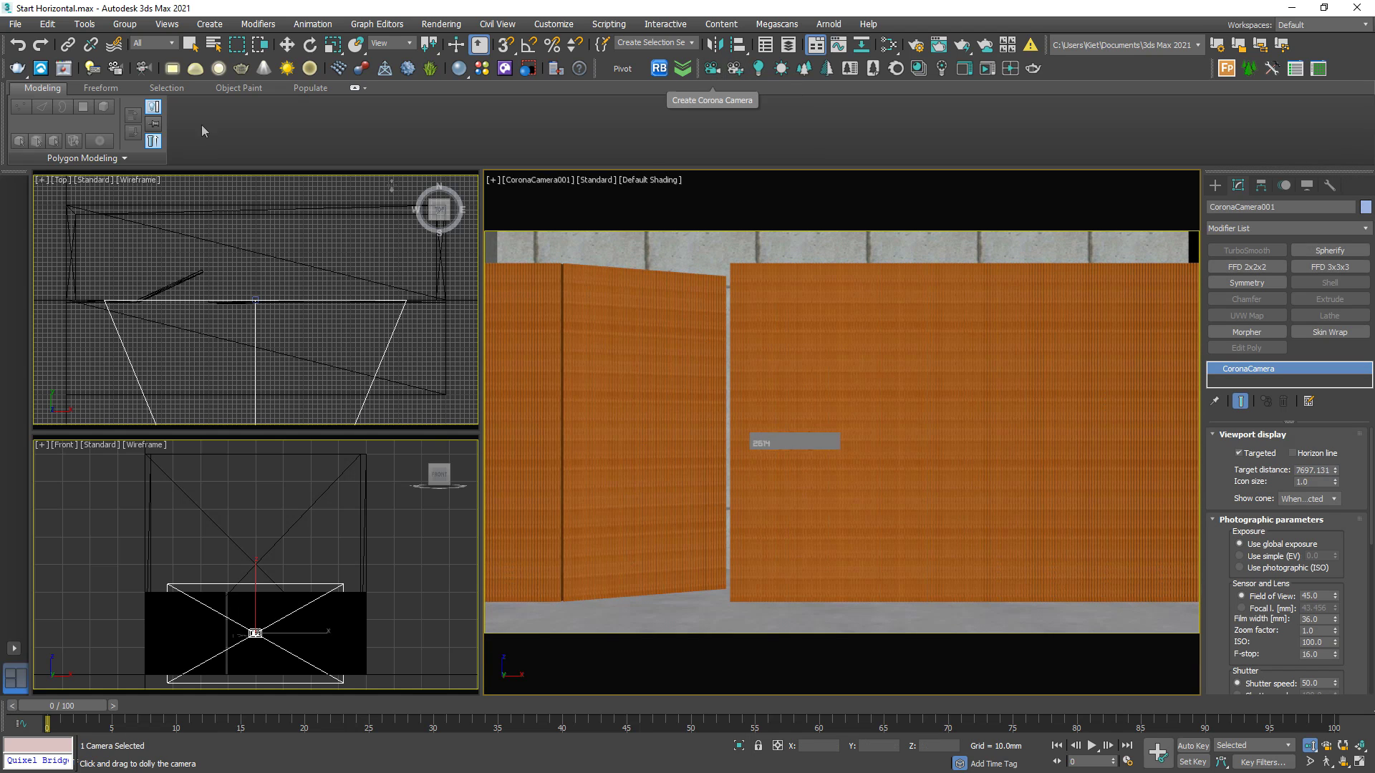
click(190, 46)
scroll(272, 343, down, 5)
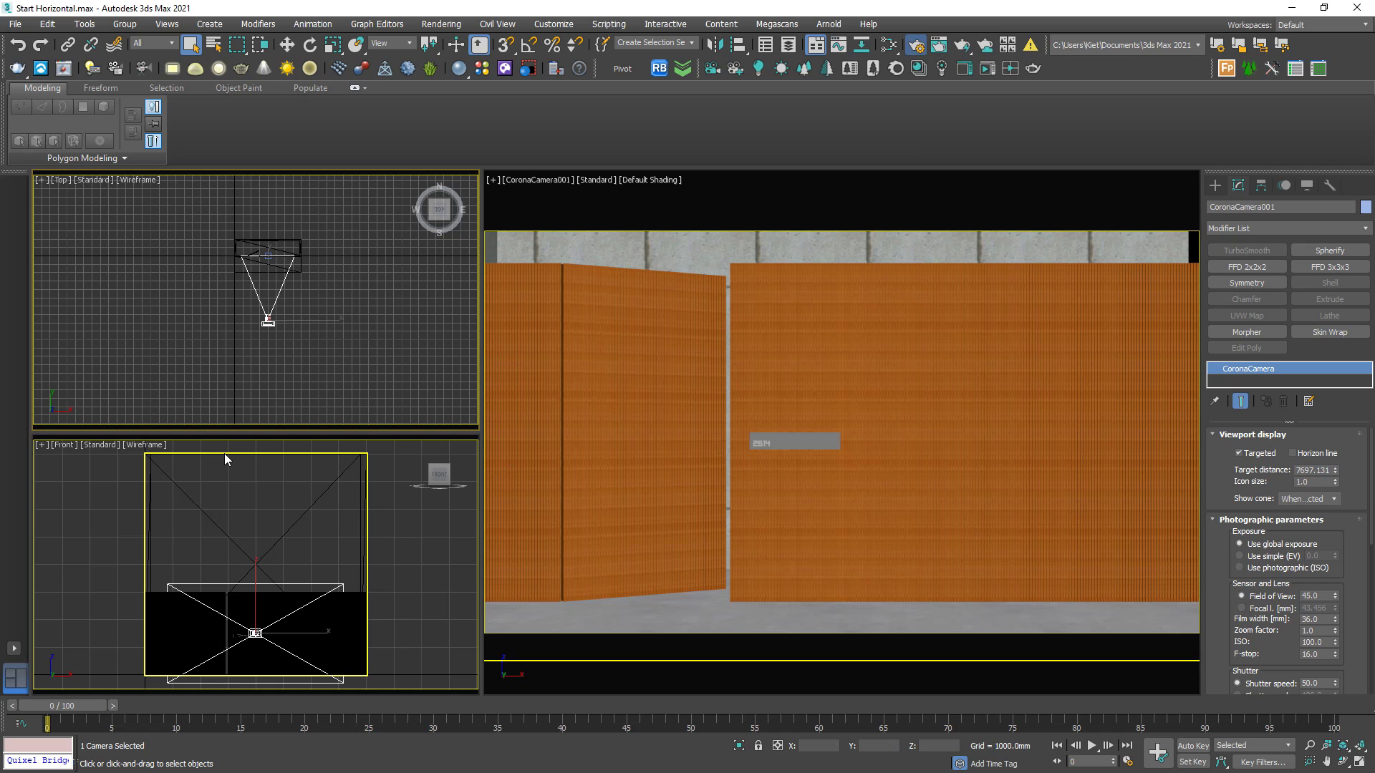
Step: Enable the material override in the Corona scene render settings and assign a CoronaPhysicalMtl to it
key(F10)
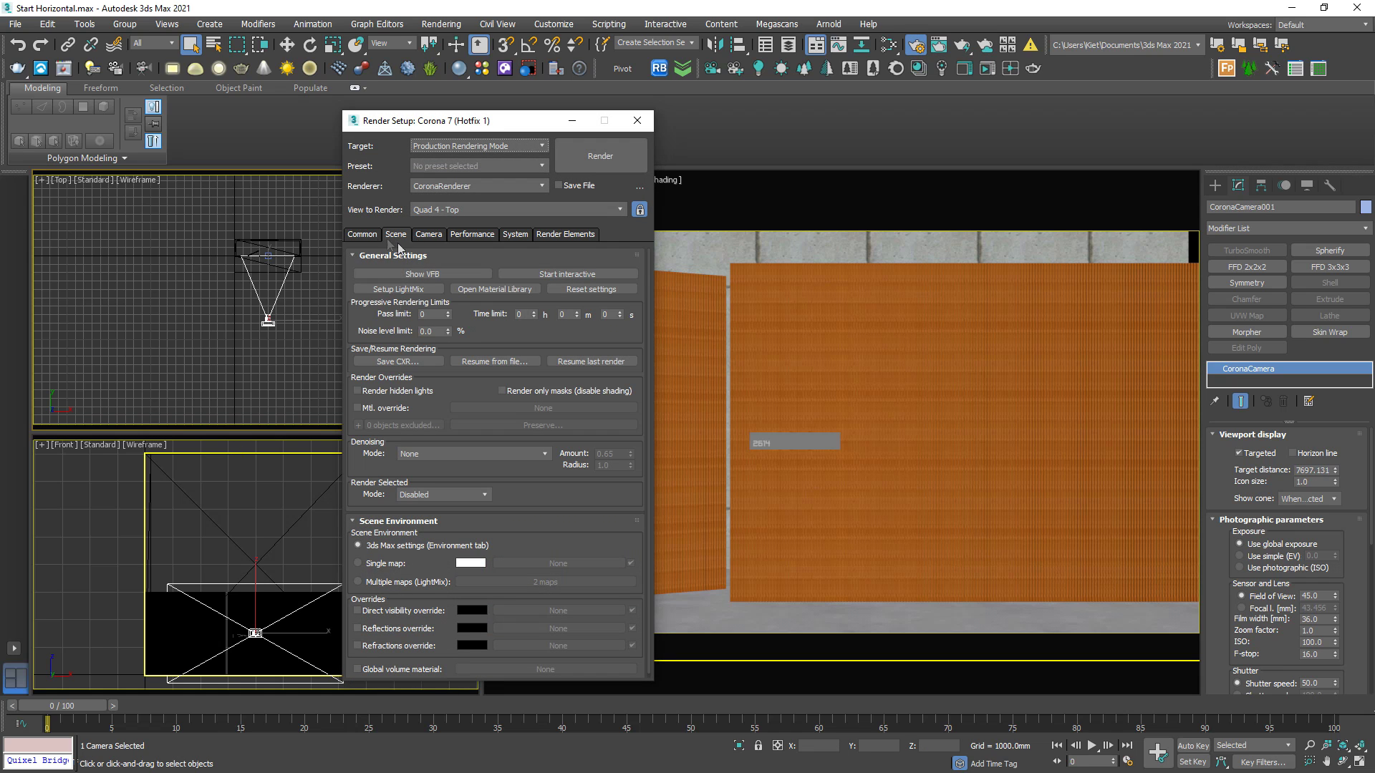
click(387, 410)
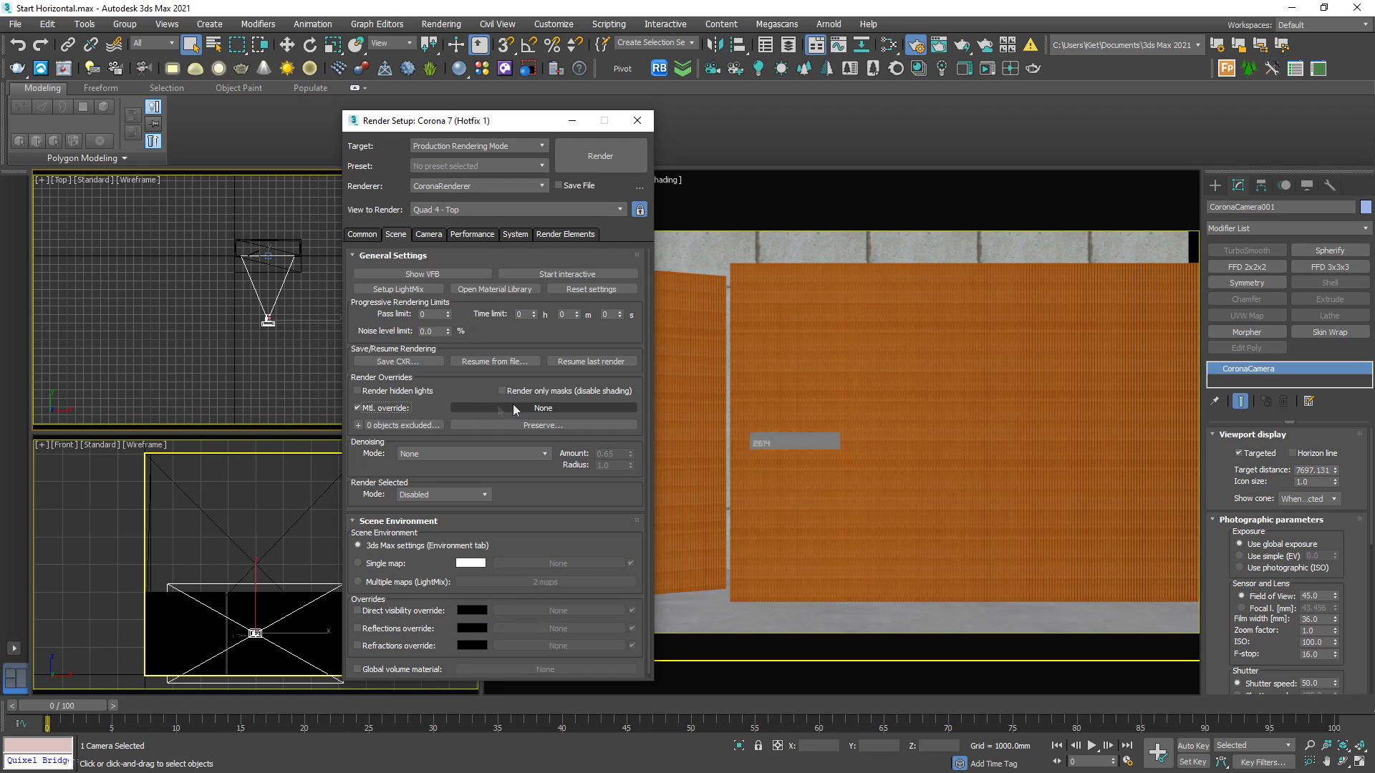
click(543, 408)
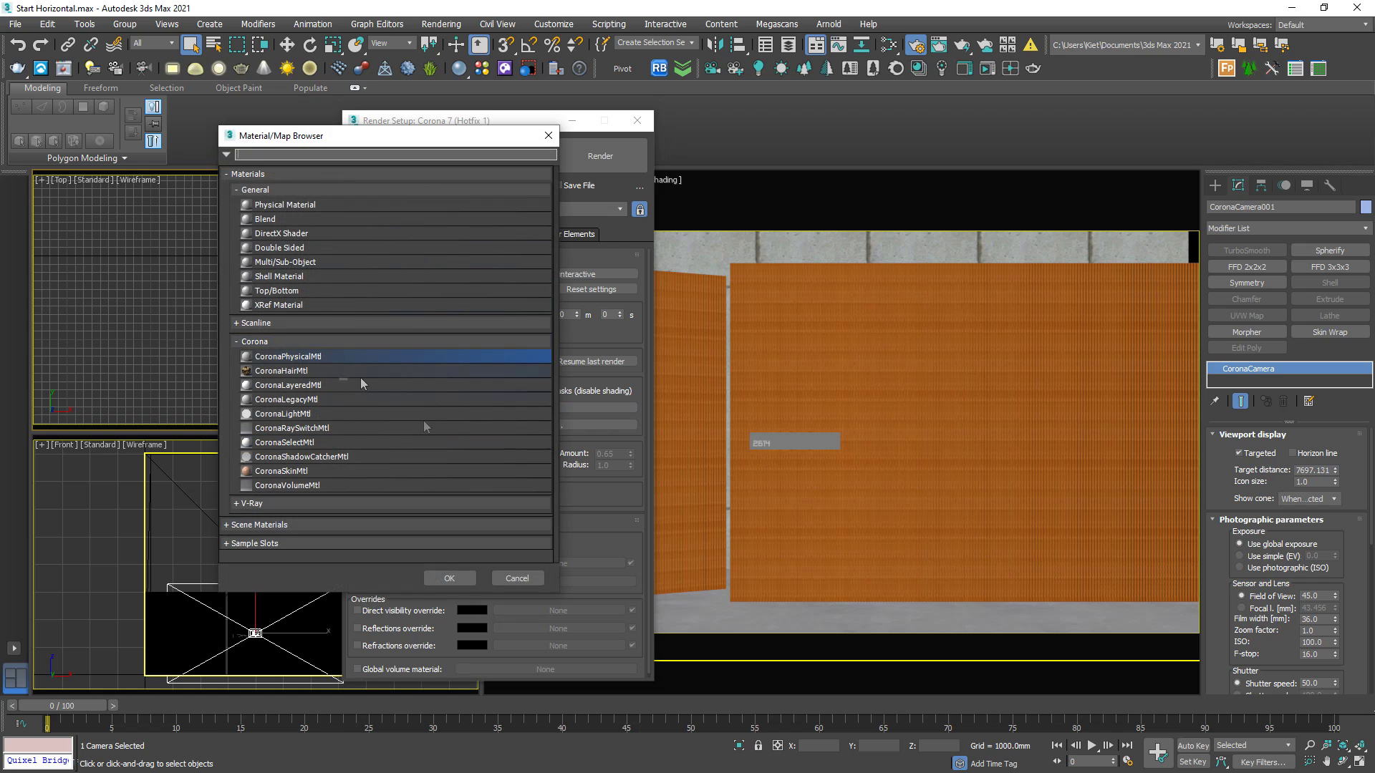
click(449, 578)
Step: Set the Corona tone mapping's highlight compression to 999 and contrast to 4, and close the render setup
click(423, 237)
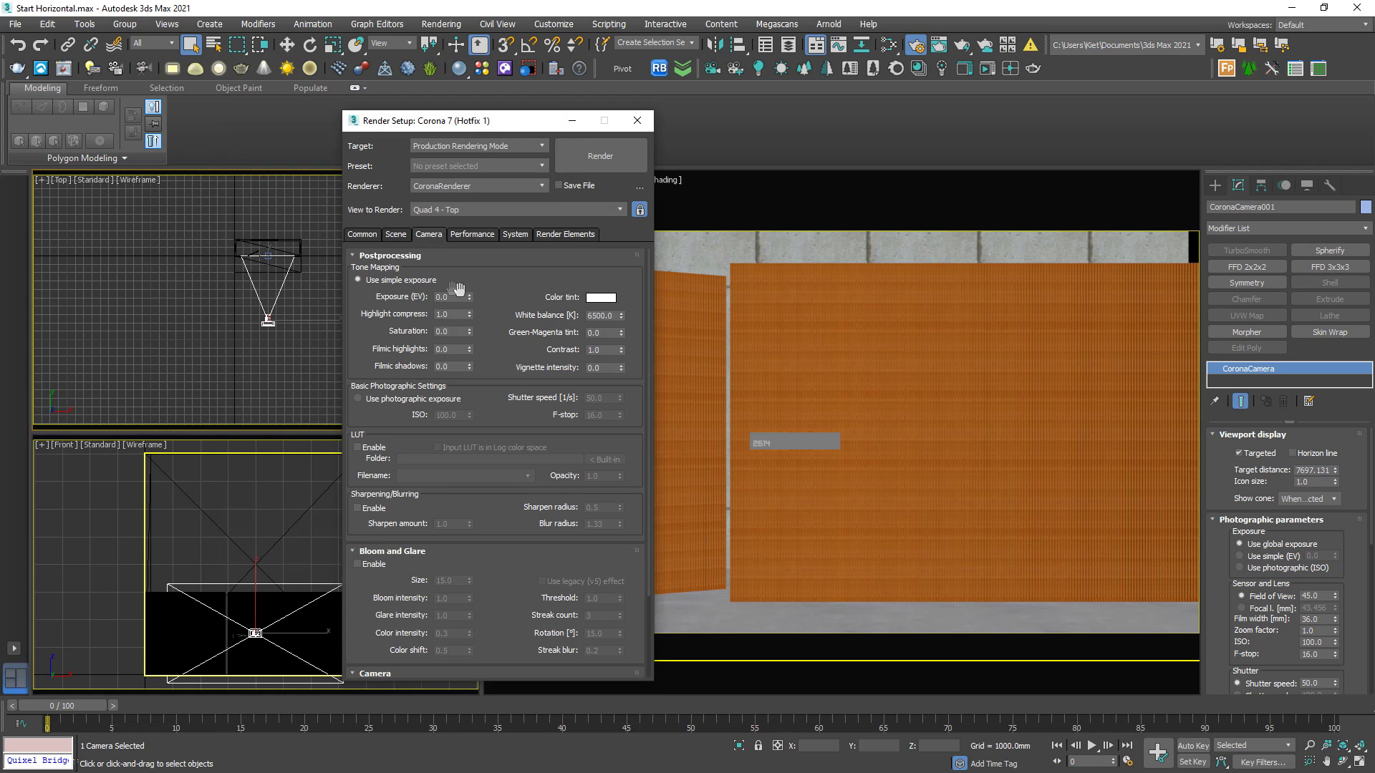
double_click(450, 314)
text(999)
key(Tab)
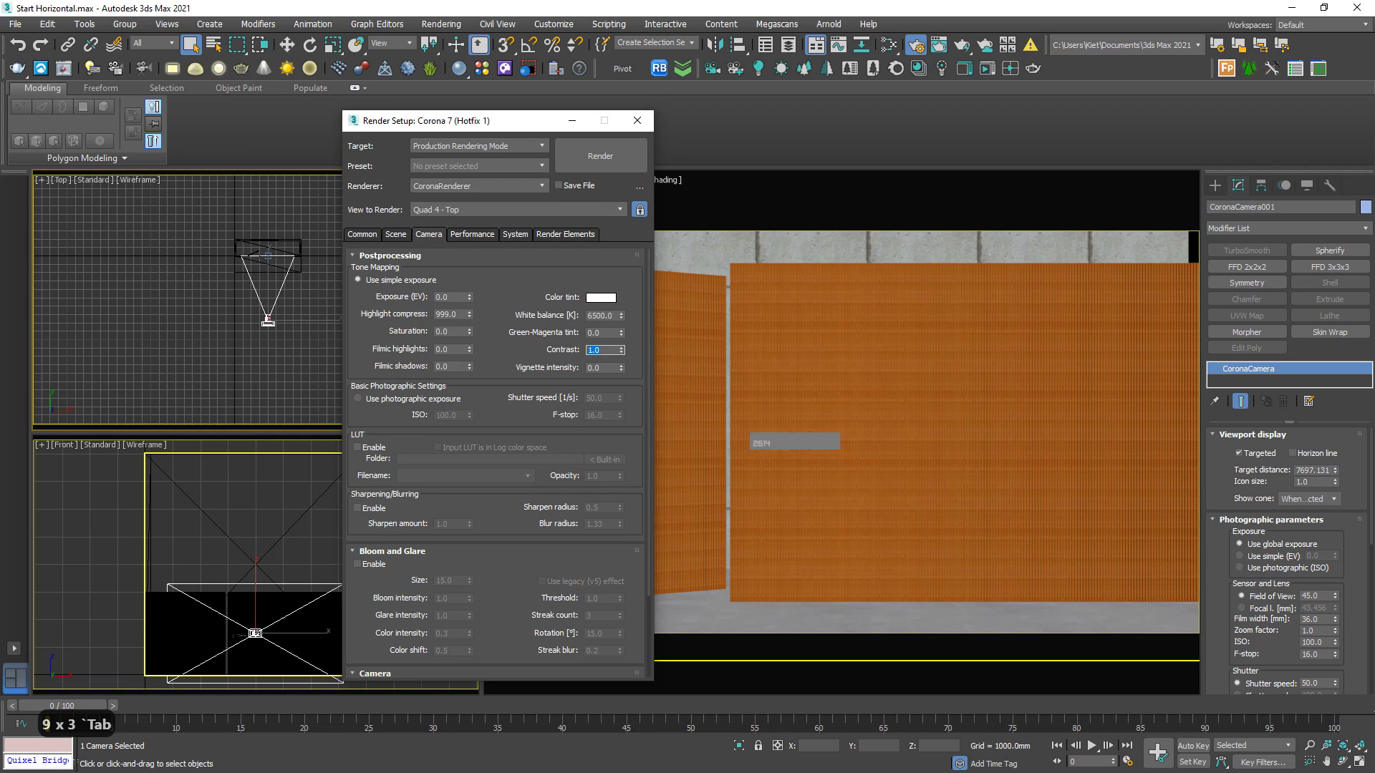
text(4)
key(Return)
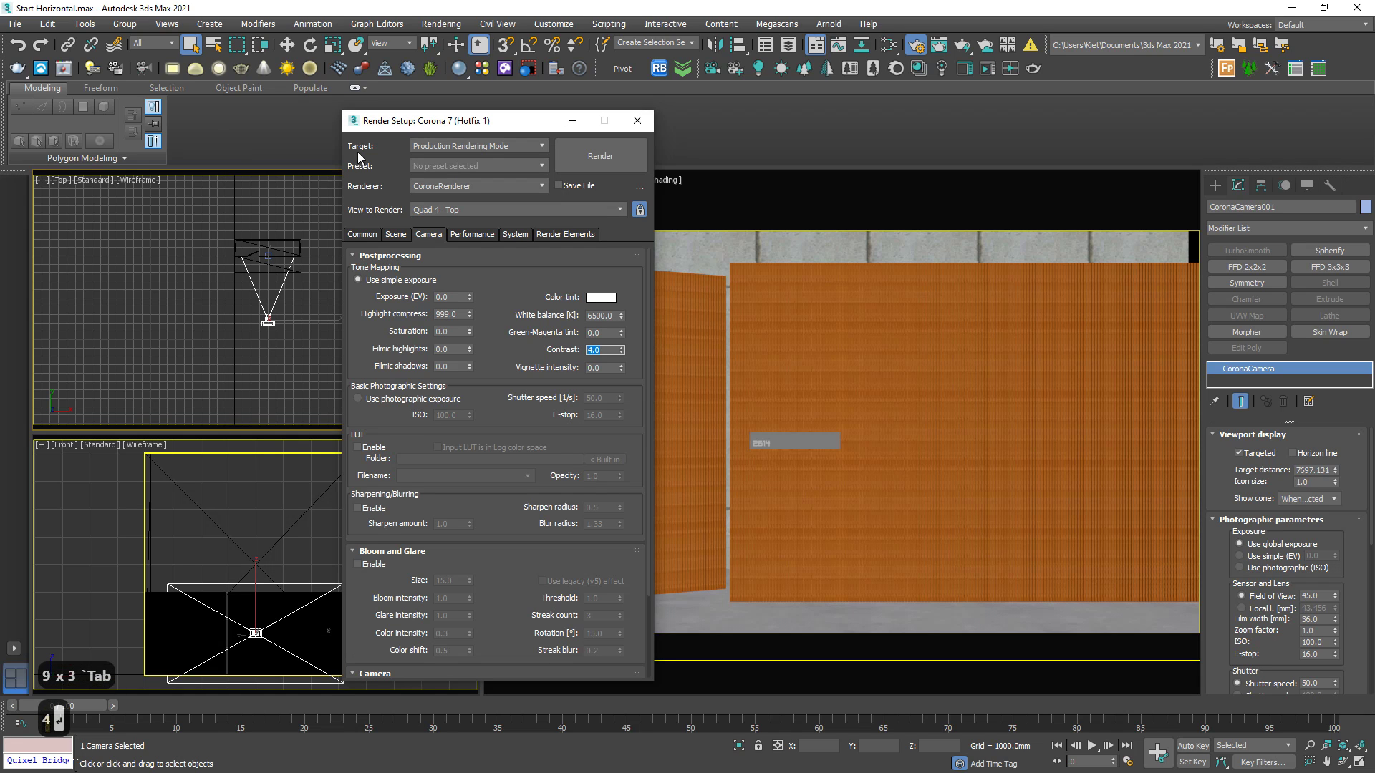
click(637, 120)
Step: Create a targeted Corona Sun in the top view, in front of the fence and aimed at it, and raise it above the ground
click(341, 307)
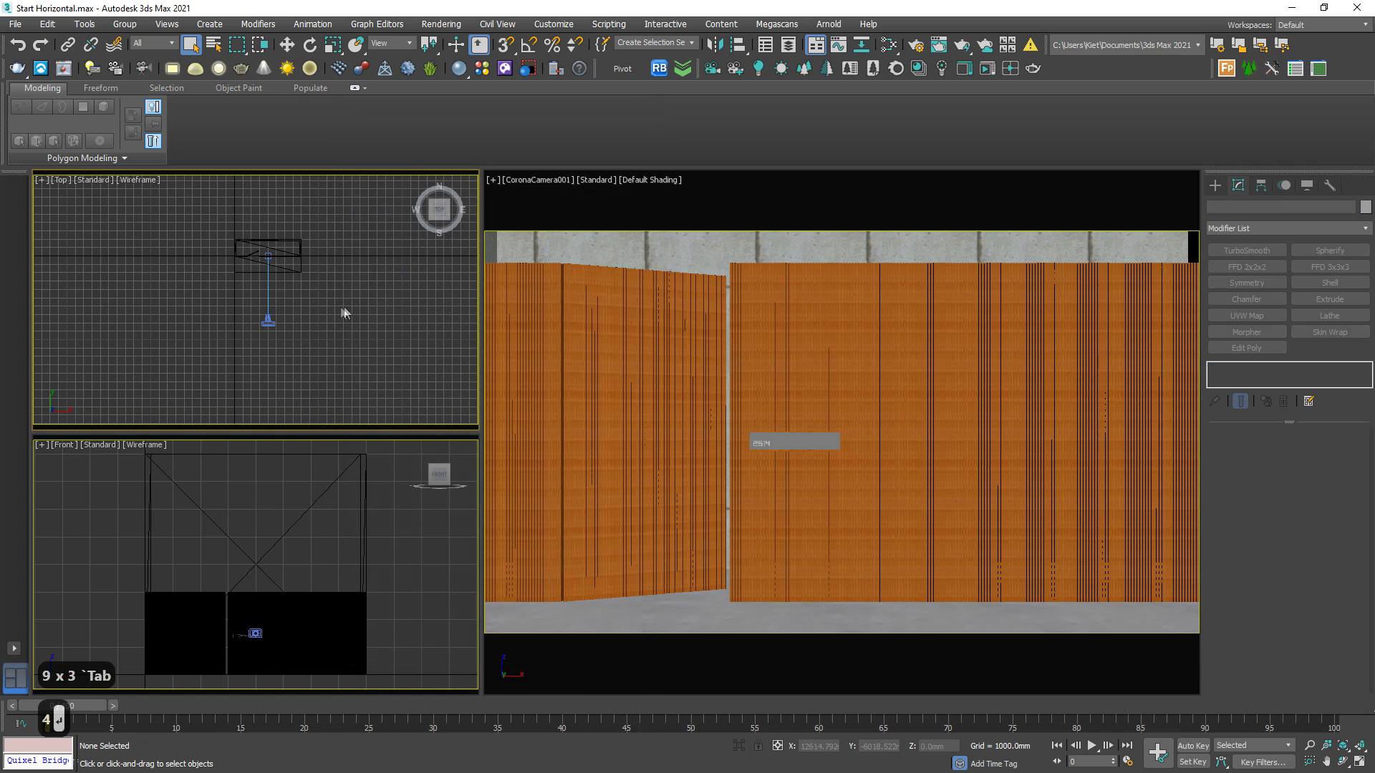
middle_drag(341, 307, 360, 305)
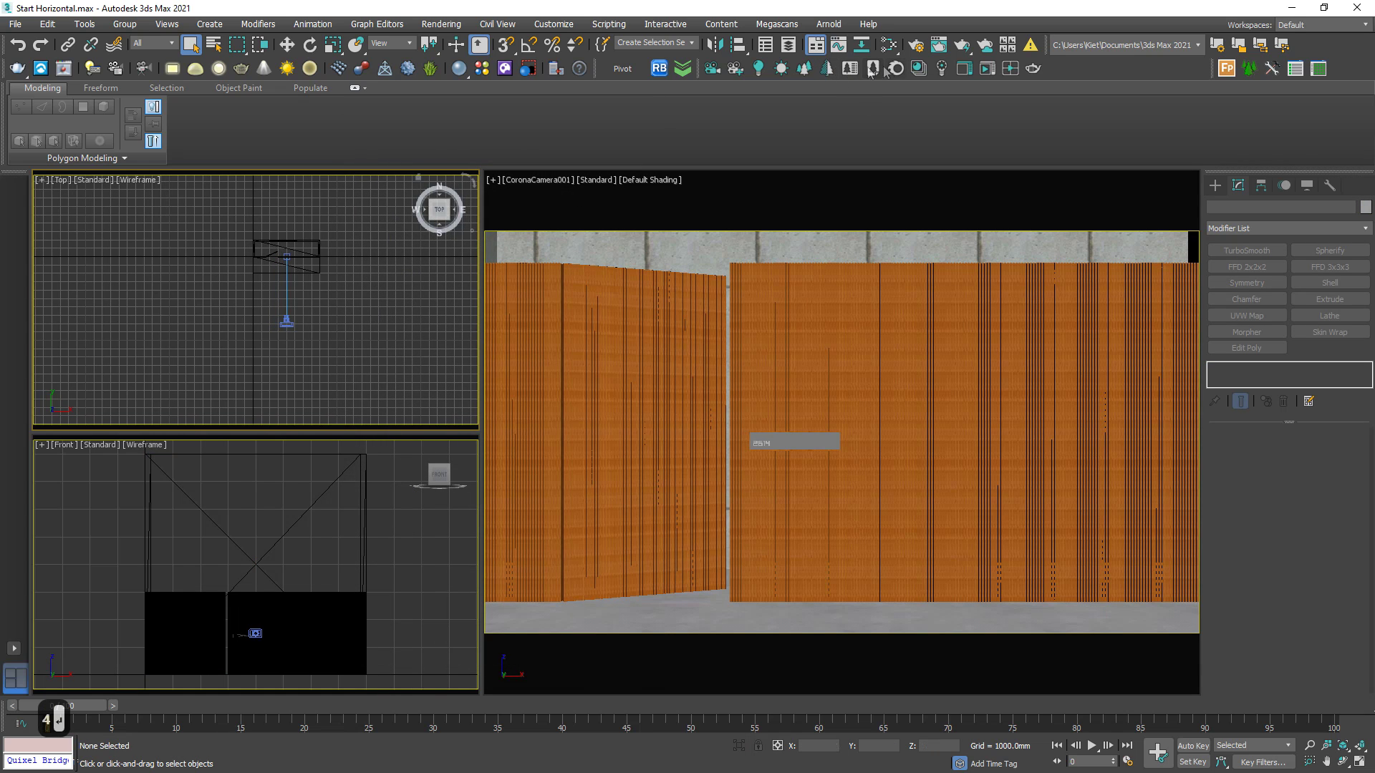
click(781, 68)
drag(360, 347, 296, 253)
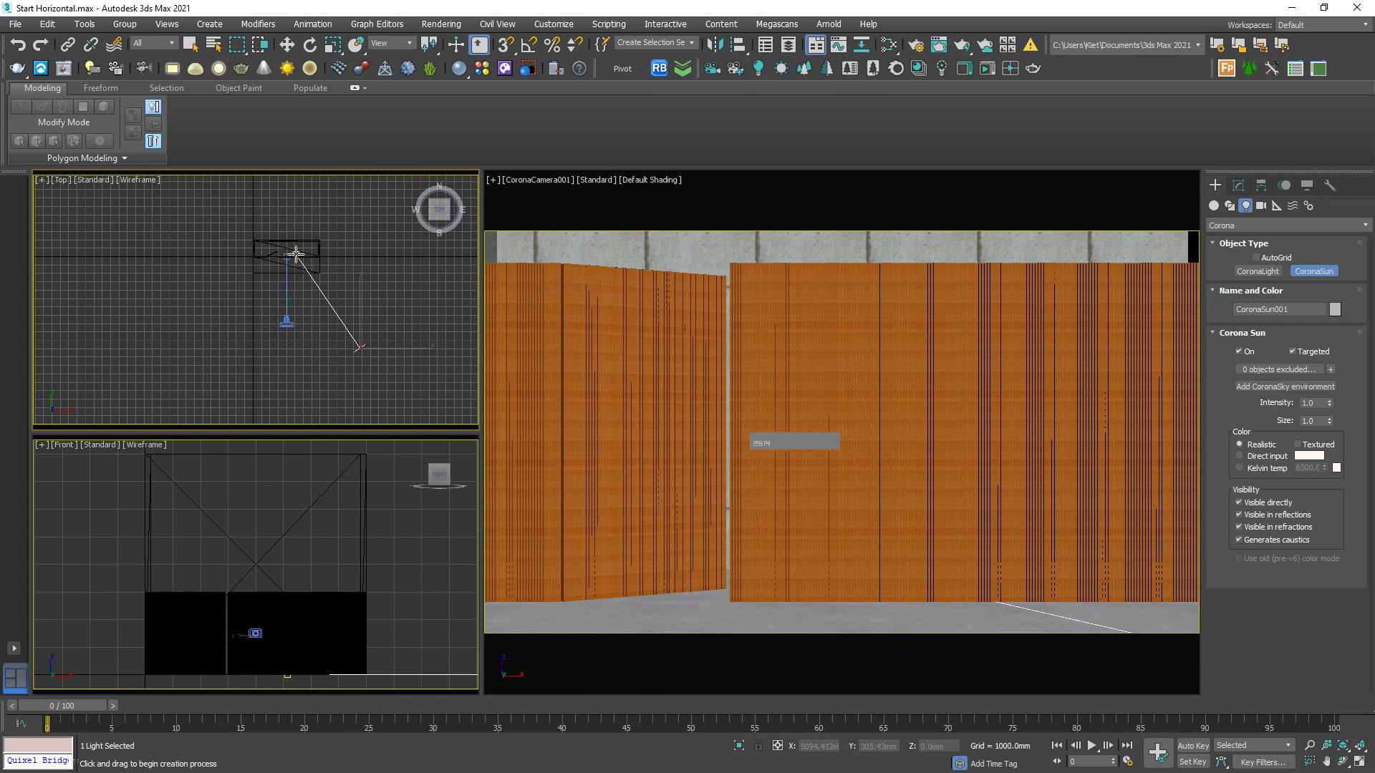
click(224, 288)
right_click(224, 288)
Step: Add the CoronaSky environment from the sun's parameters and deselect the sun
click(1238, 185)
click(1287, 490)
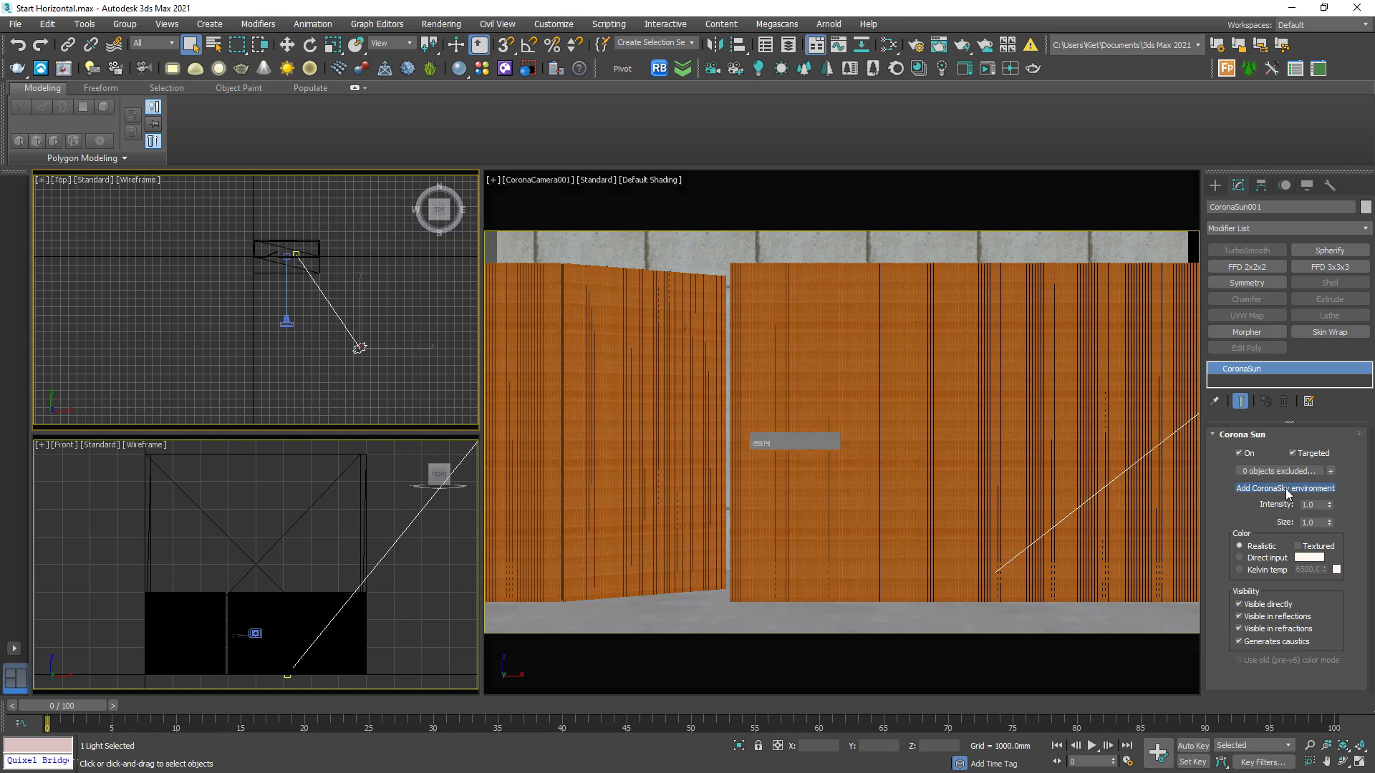
click(375, 516)
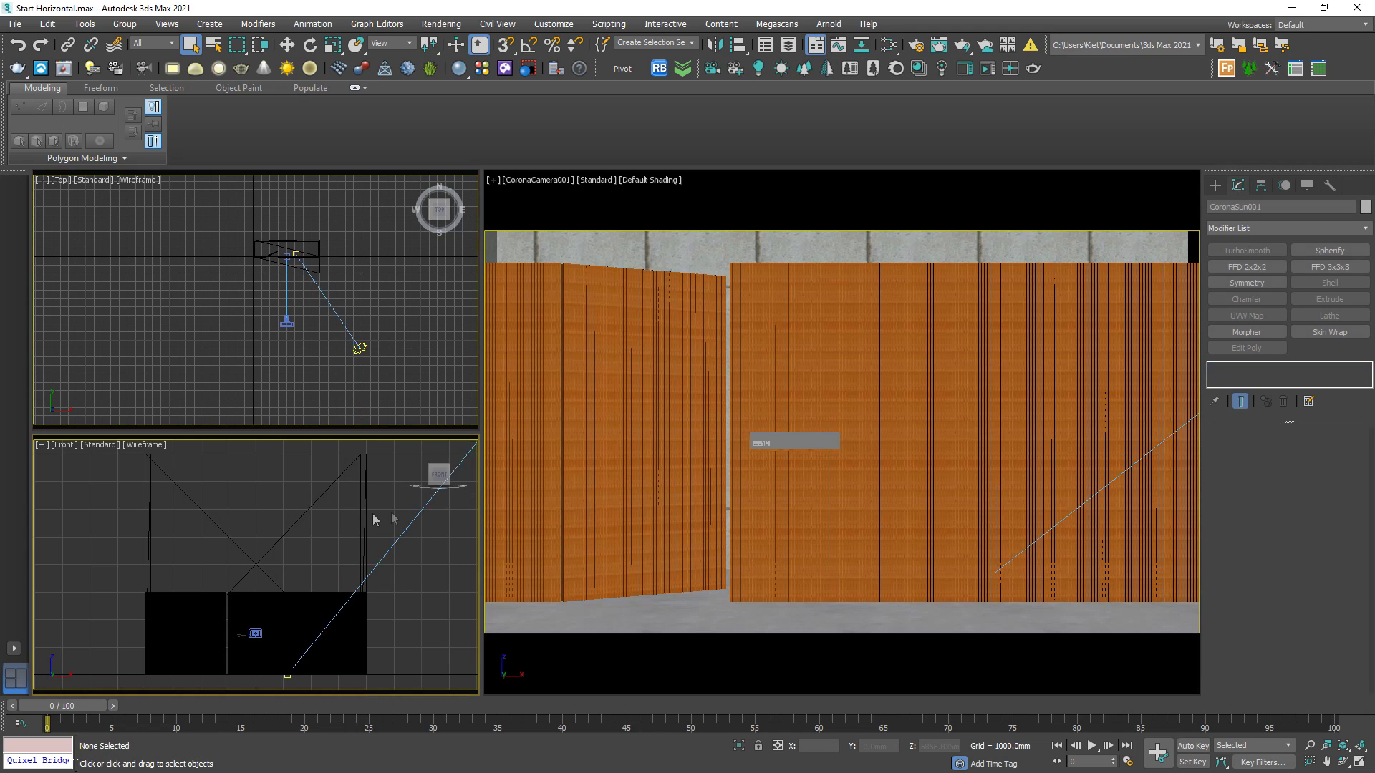
Step: Start a docked Corona interactive render in place of the front viewport and set the simple exposure to -3 EV
click(1010, 68)
click(916, 44)
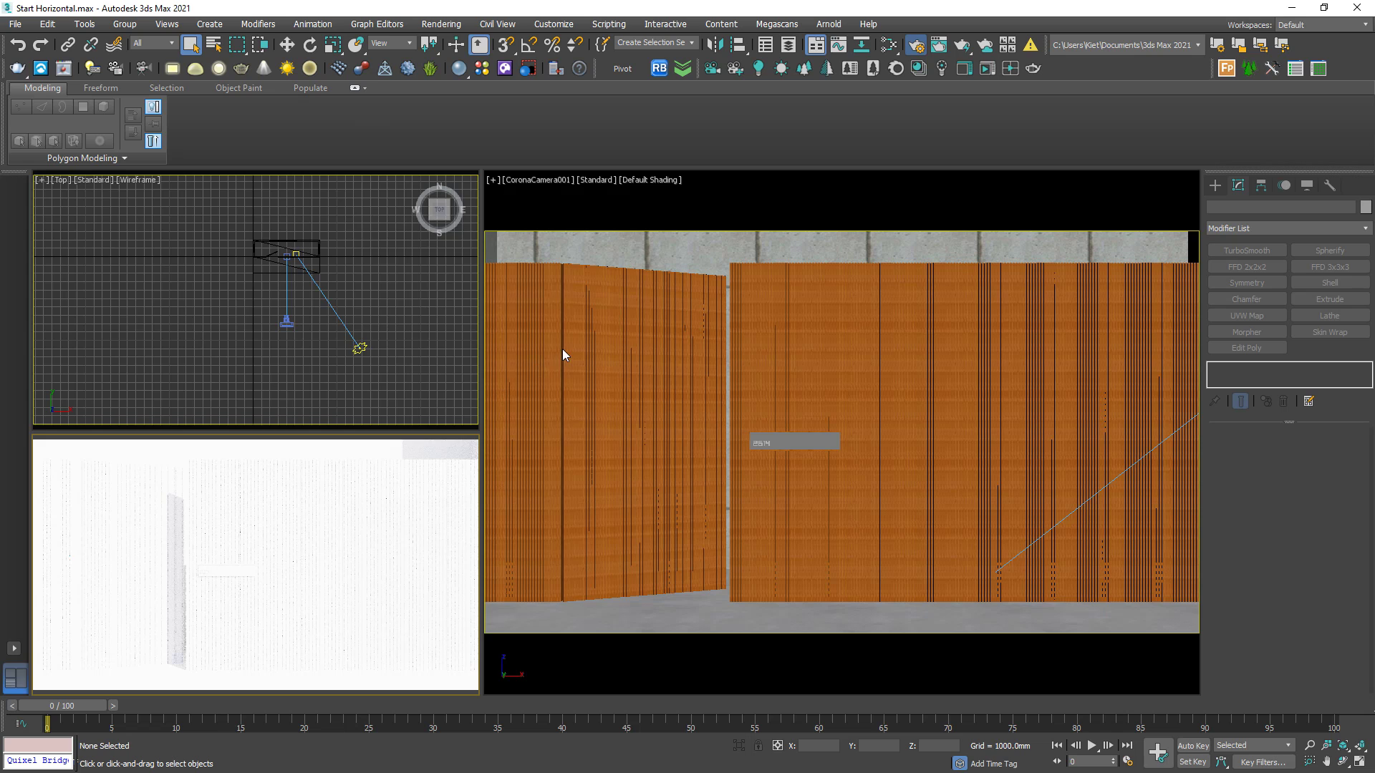
click(453, 298)
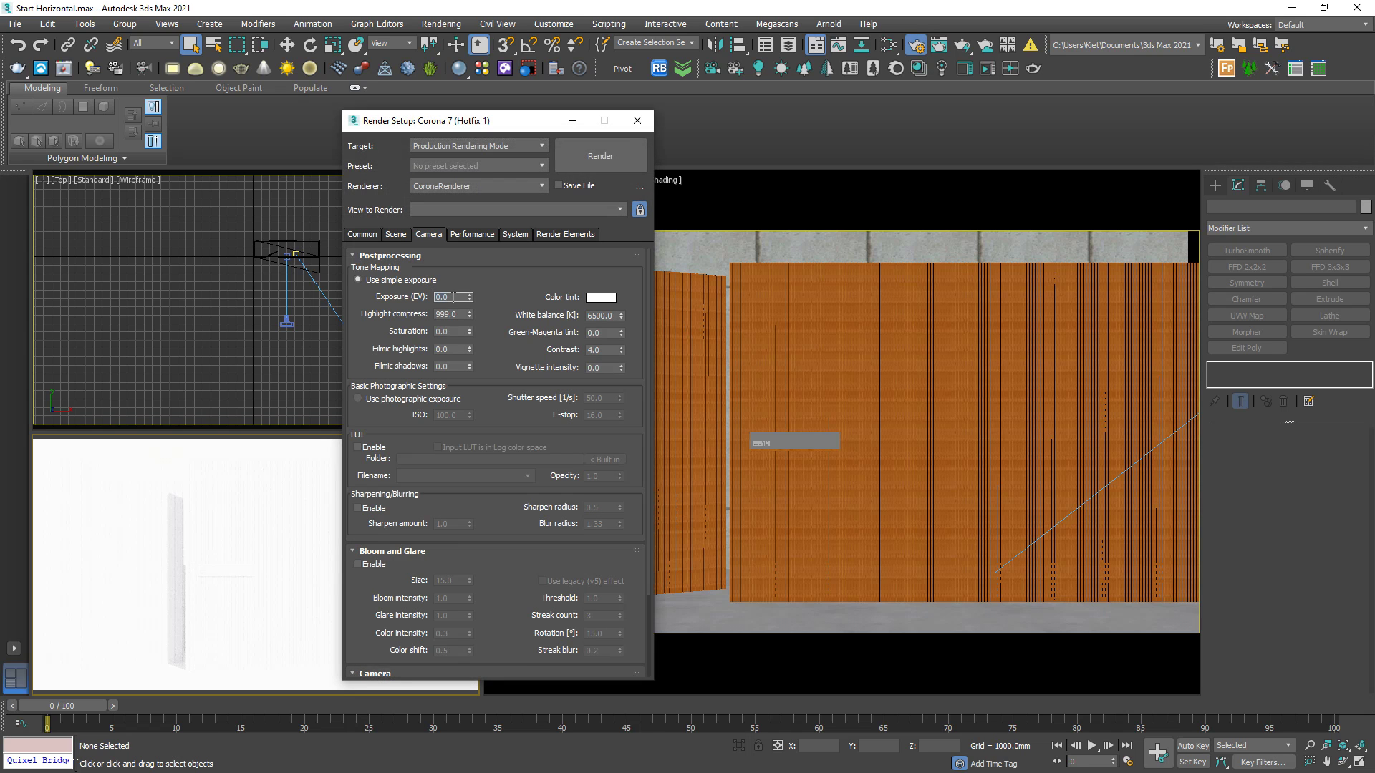
text(-3)
key(Return)
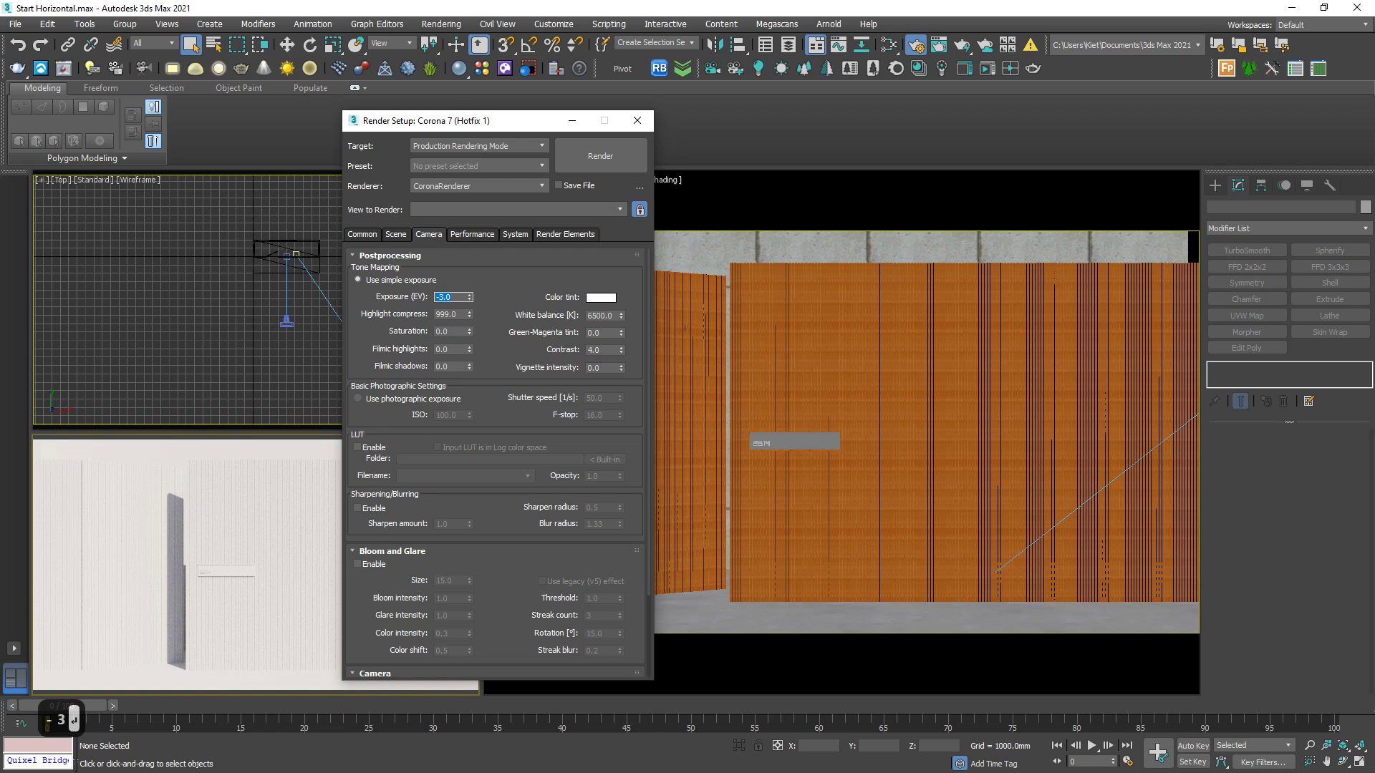
click(637, 121)
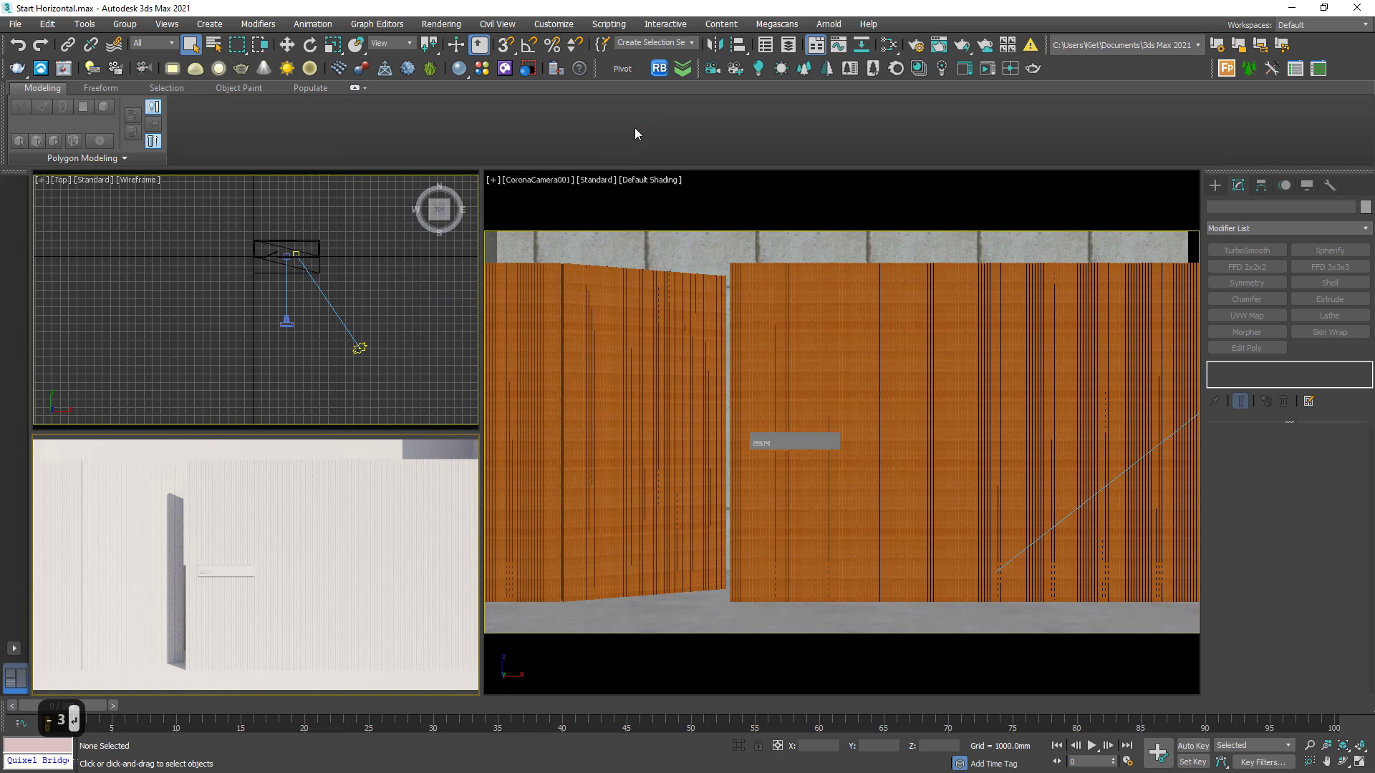
Step: Stop the docked Corona interactive render
click(394, 290)
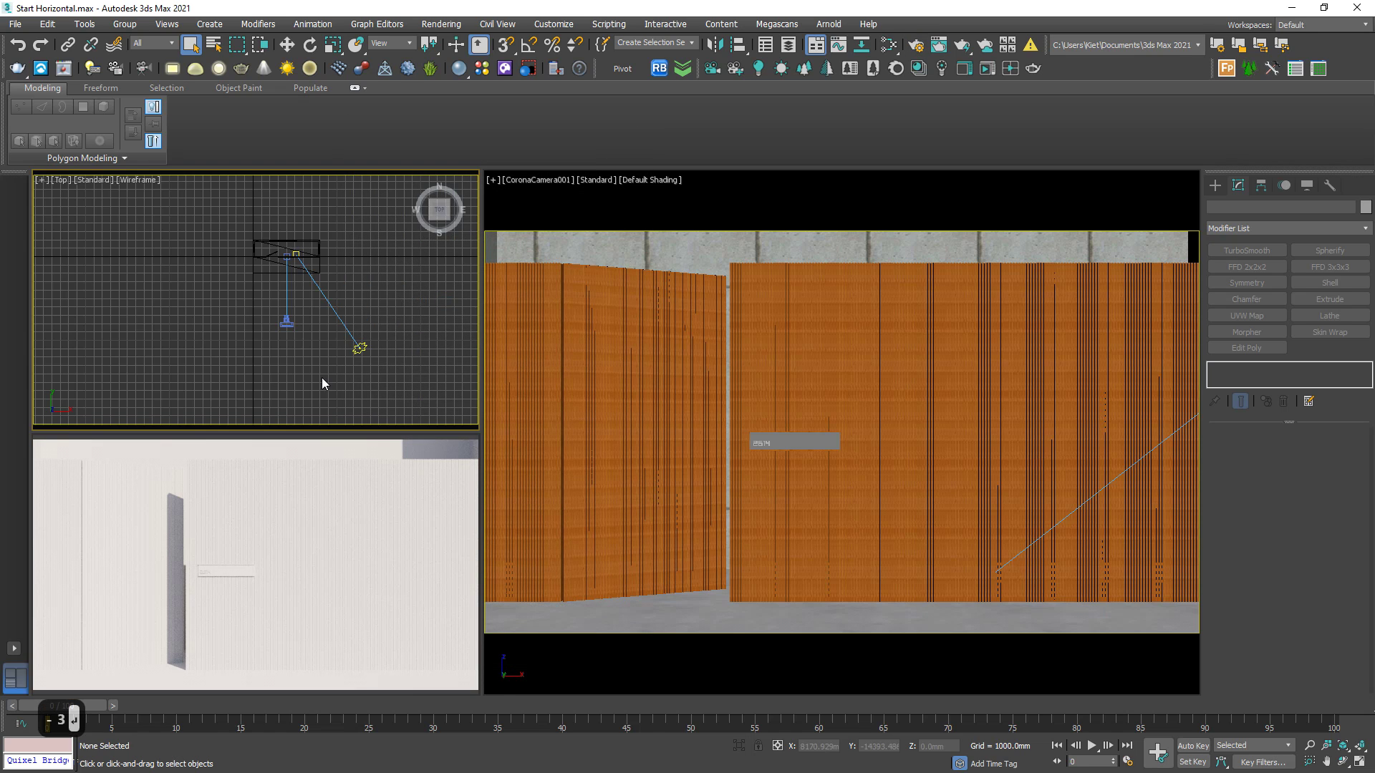
right_click(302, 588)
click(336, 636)
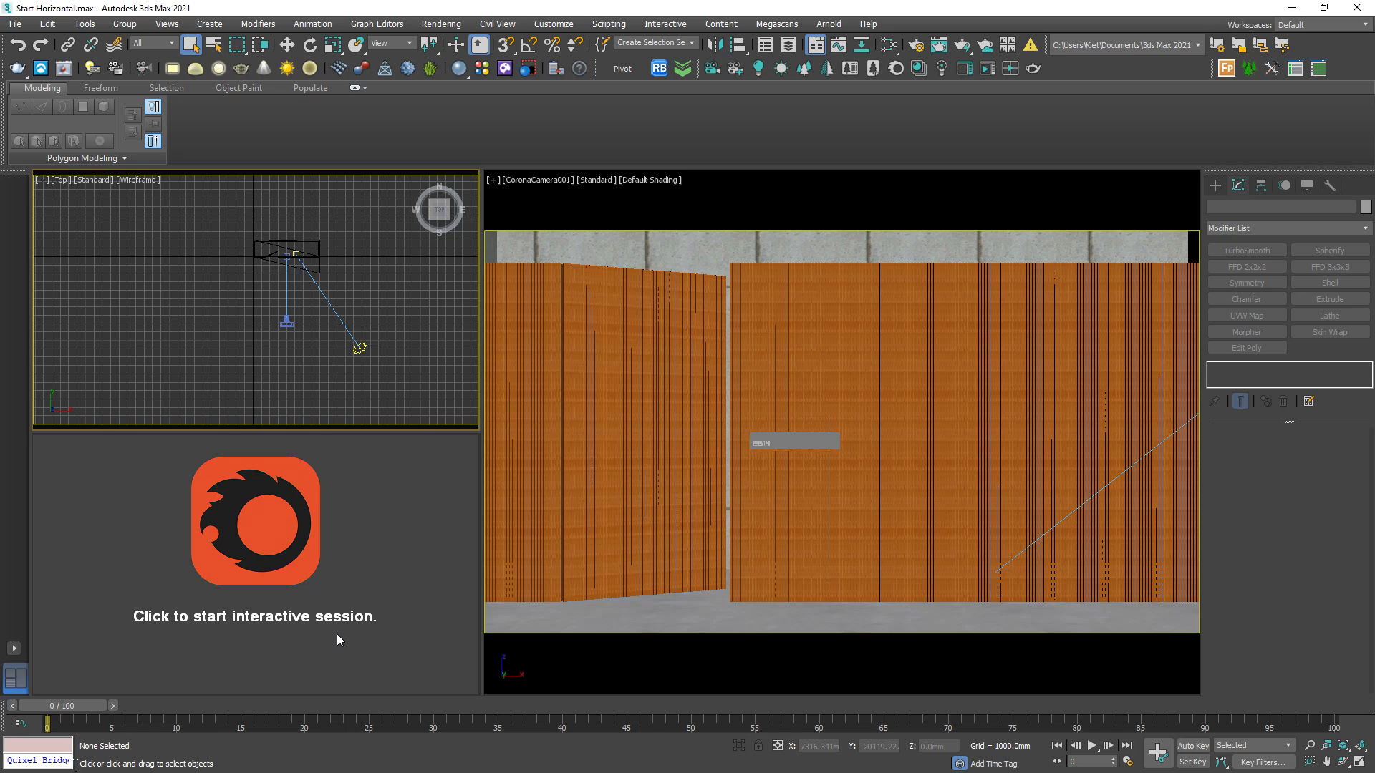
Step: Switch to the file explorer, view the tree image cut out Trees pack_6 (20)_ALPHA.png, and check its pixel dimensions in the file properties
key(alt+Tab)
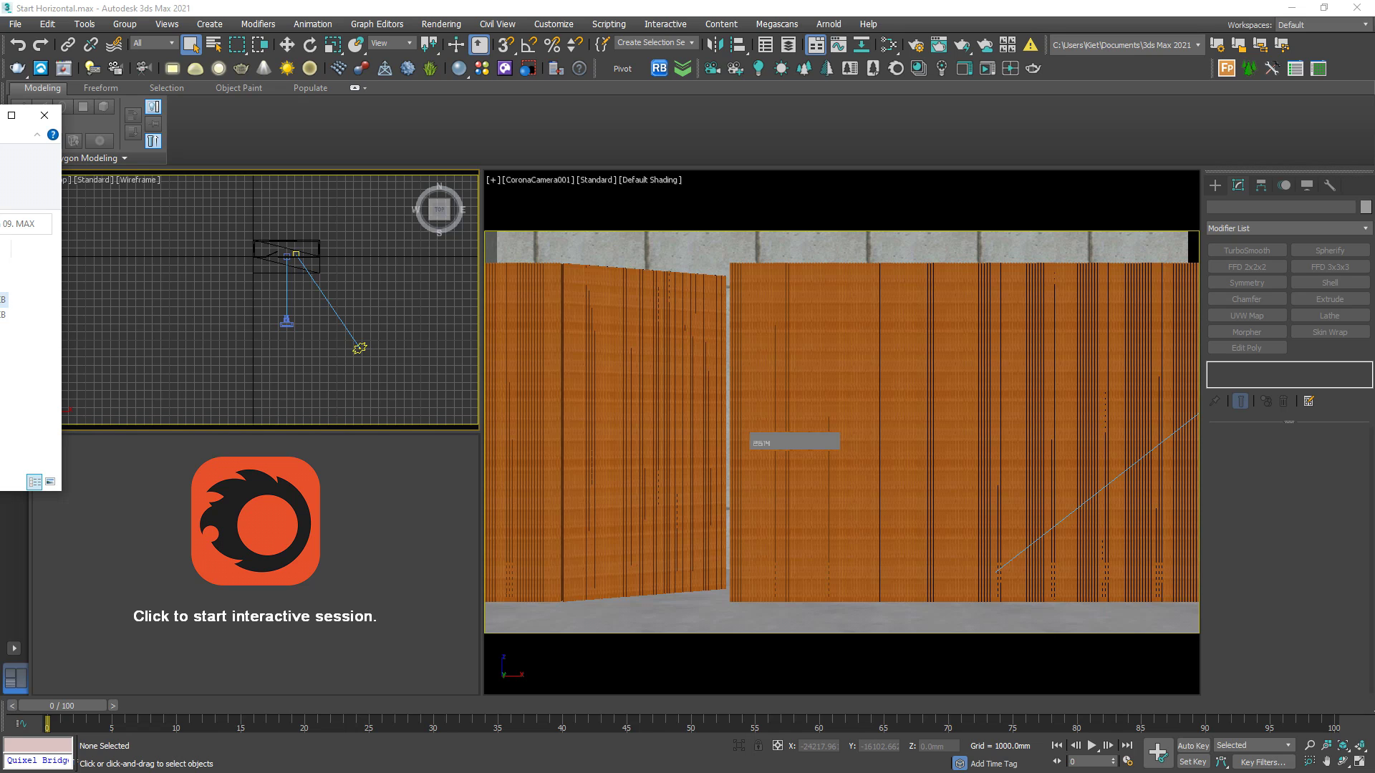
double_click(3, 285)
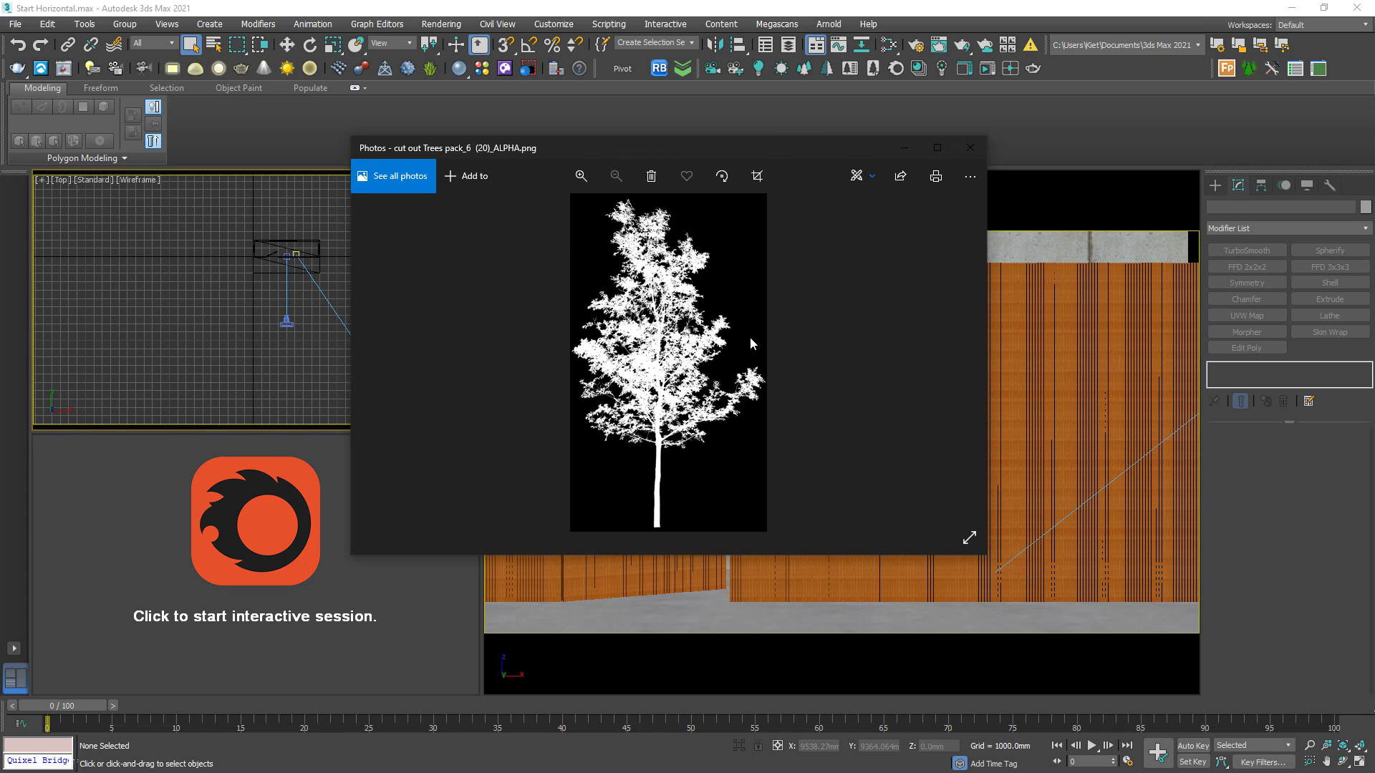
click(971, 148)
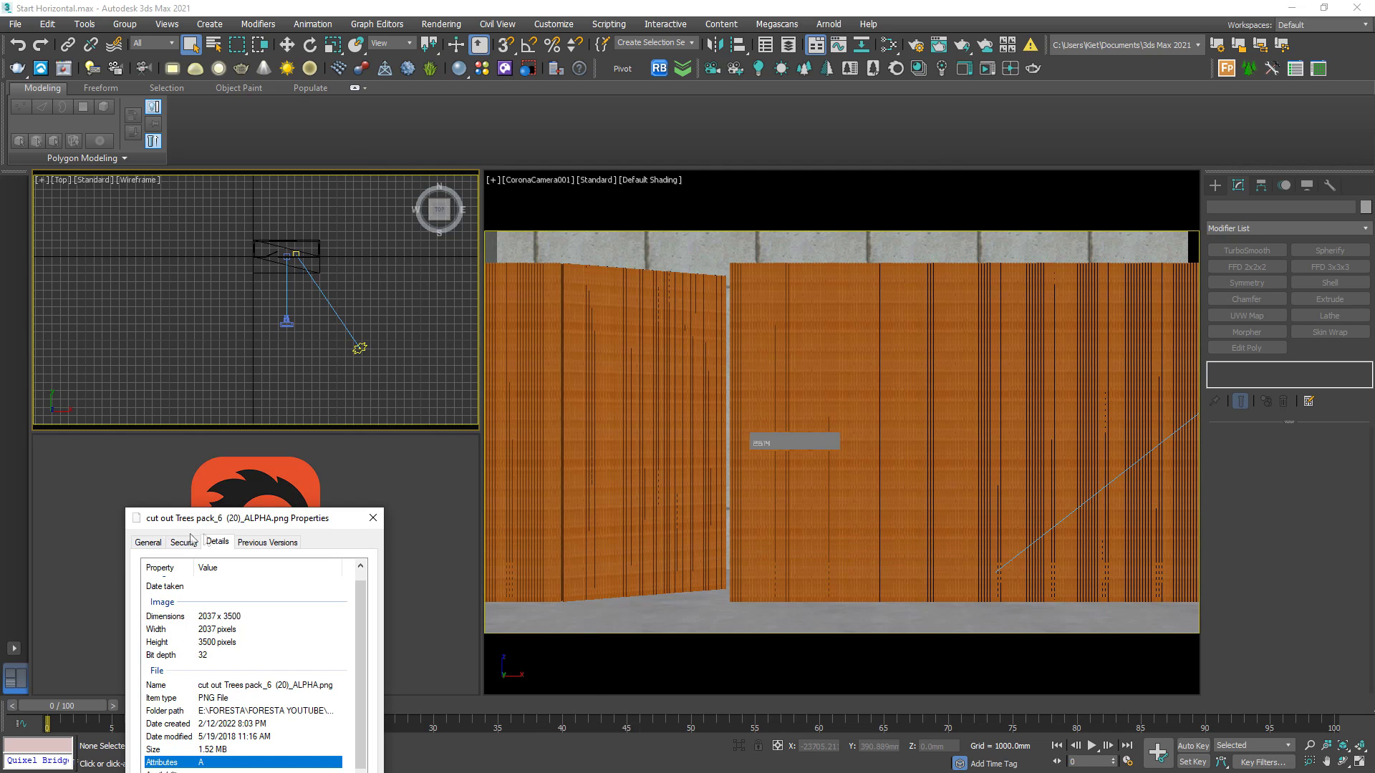
drag(217, 526, 536, 164)
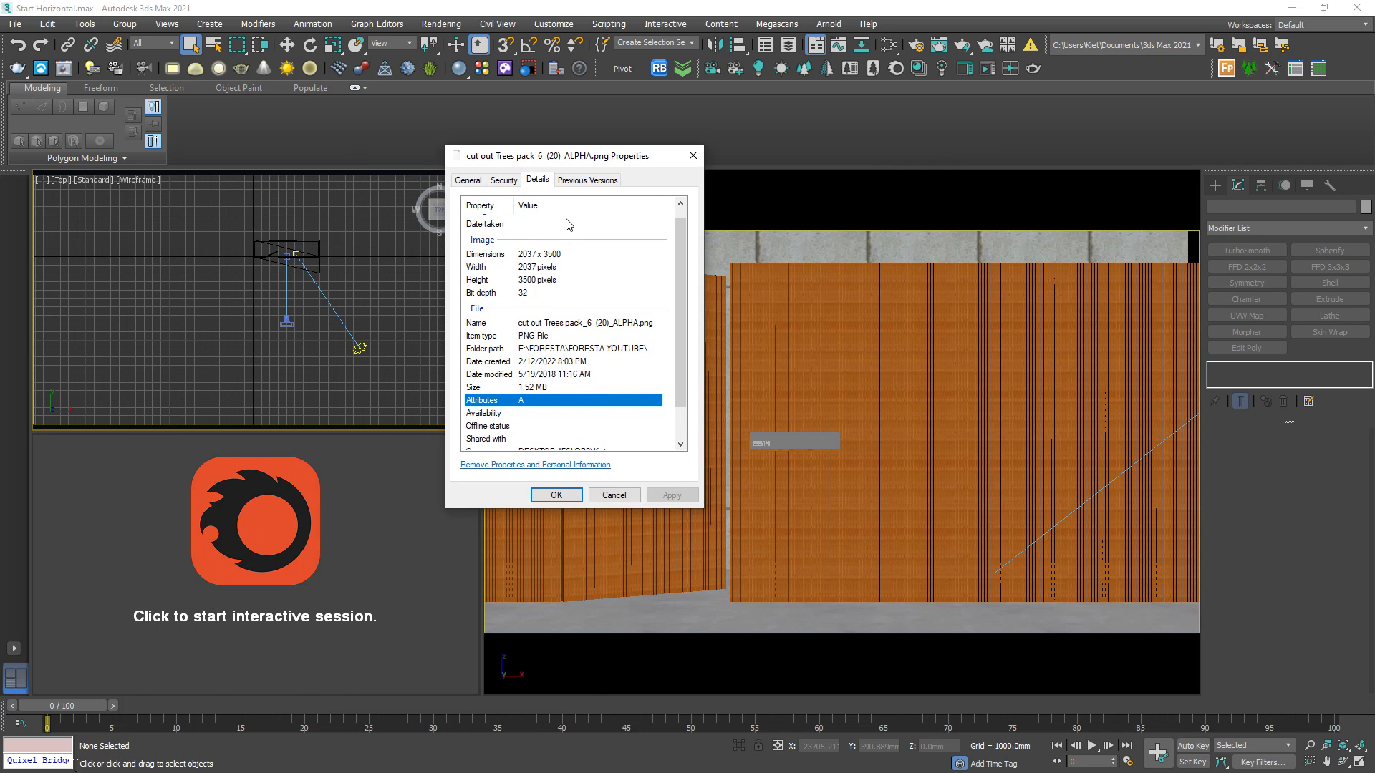
key(ctrl+2)
mouse_move(573, 243)
mouse_down()
mouse_move(511, 255)
mouse_move(575, 254)
mouse_up()
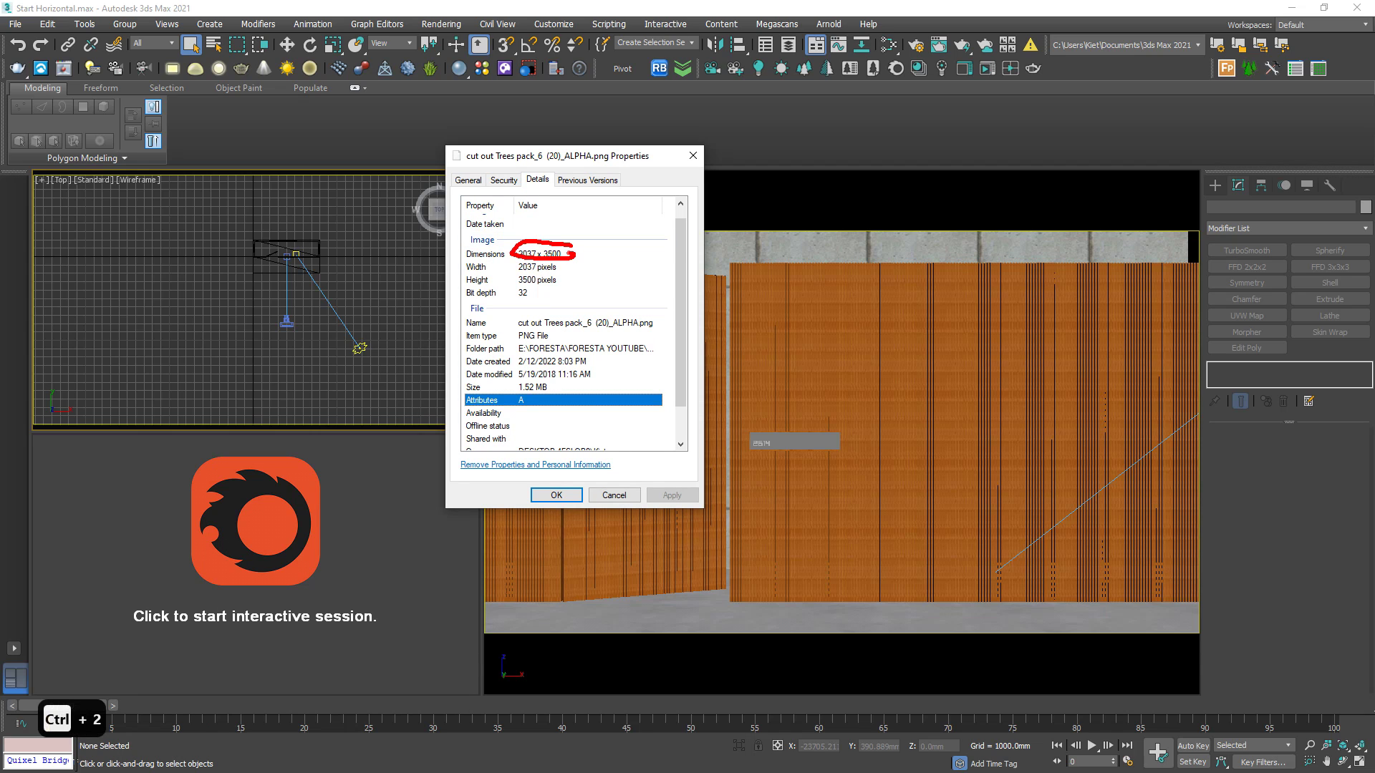
key(Escape)
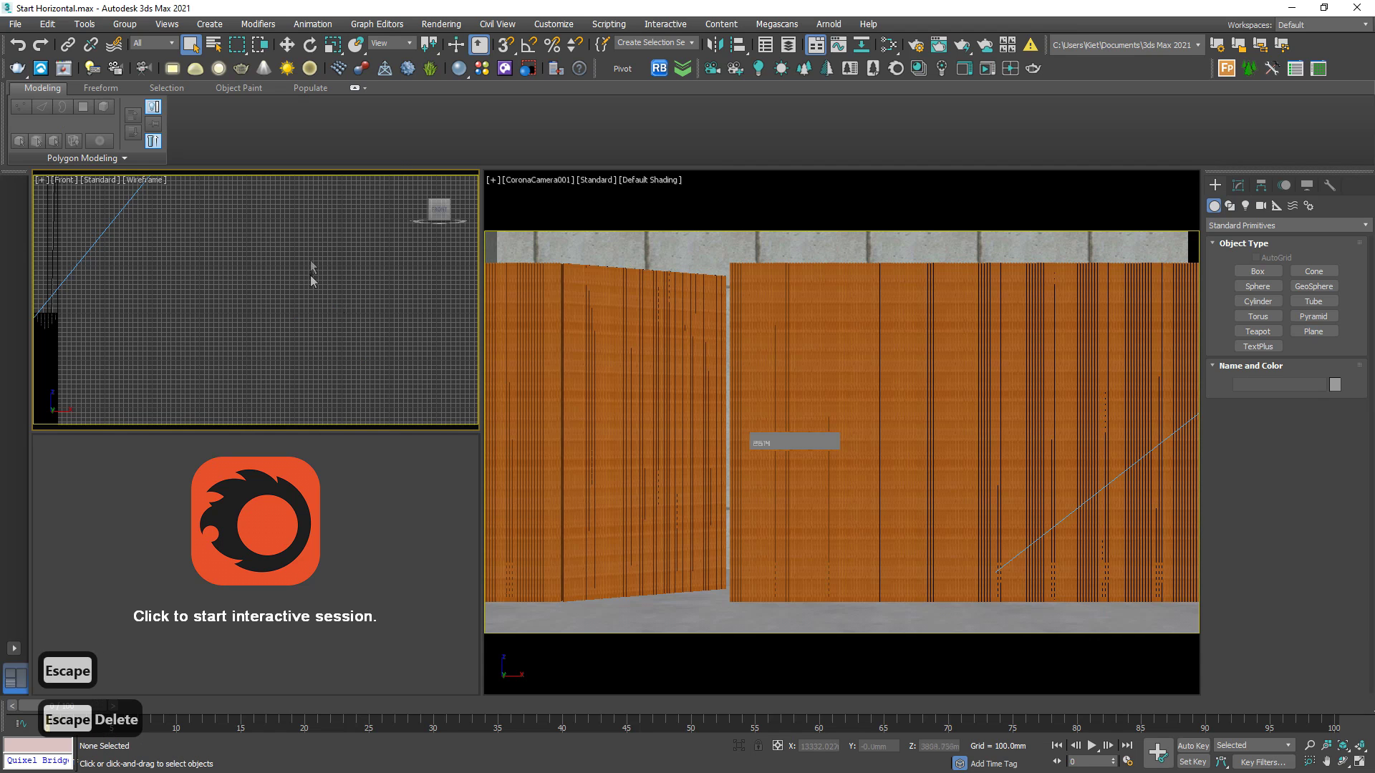
Step: Draw an upright plane about 2976 mm long and 2024 mm wide in the front view, beside the fence
right_click(308, 256)
click(325, 219)
drag(243, 244, 338, 384)
Step: Set the plane's length to 3500 mm and width to 2037 mm to match the tree image's proportions
click(1304, 478)
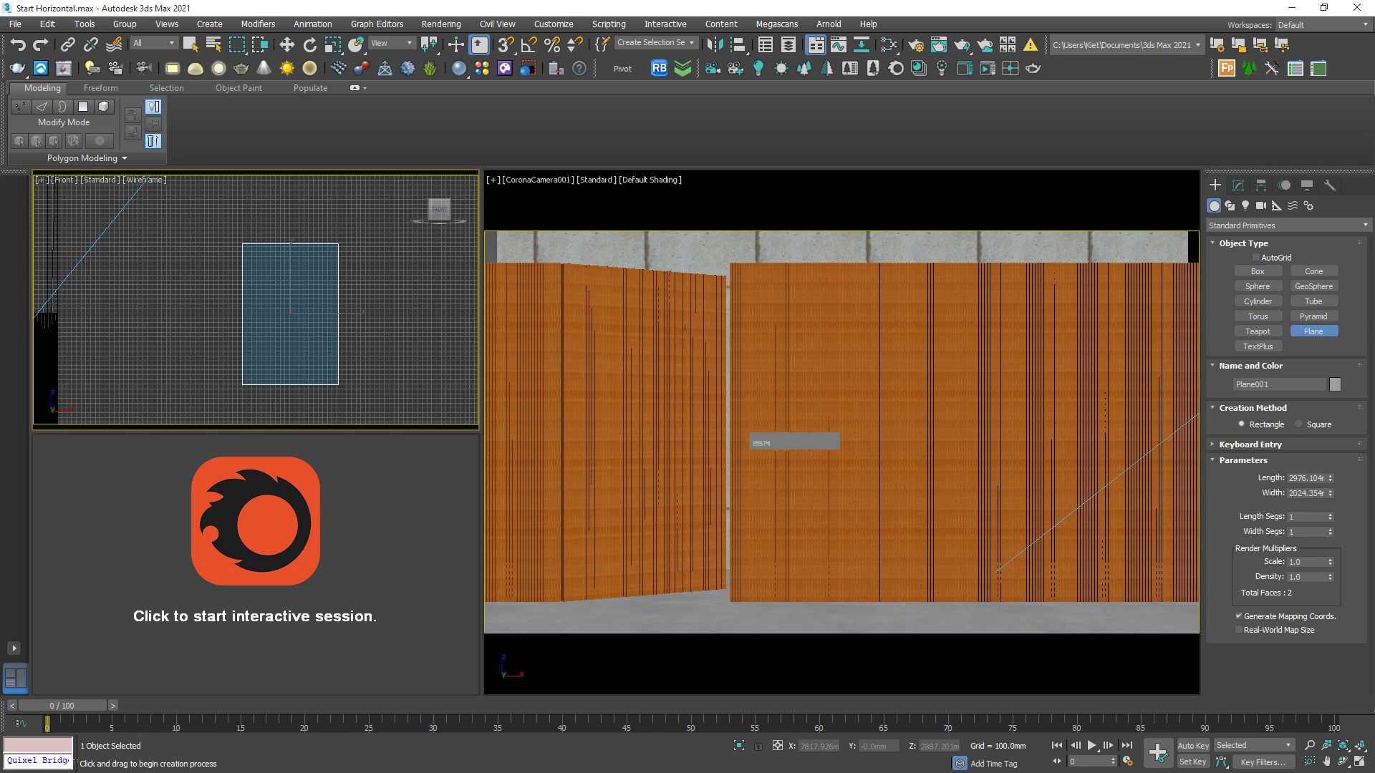
drag(467, 187, 179, 163)
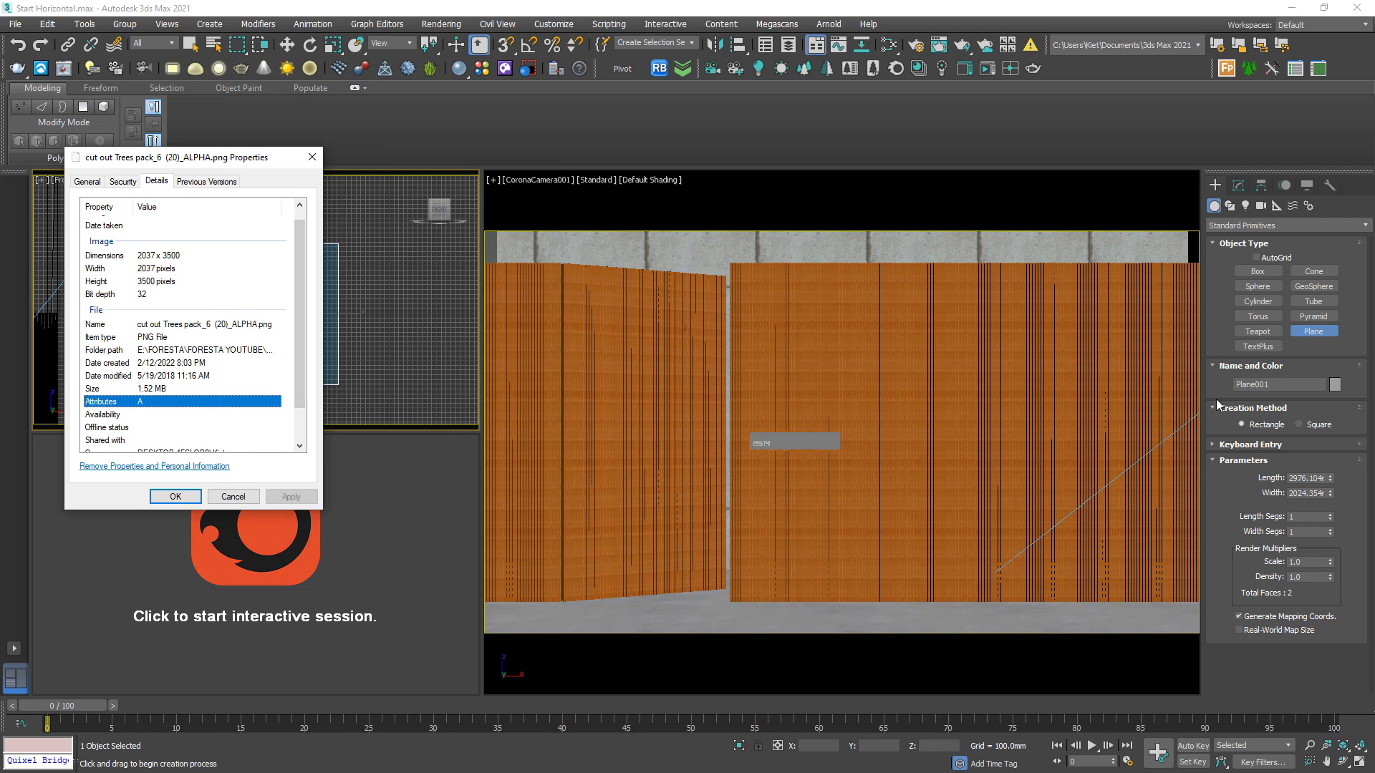
click(1309, 482)
text(3500)
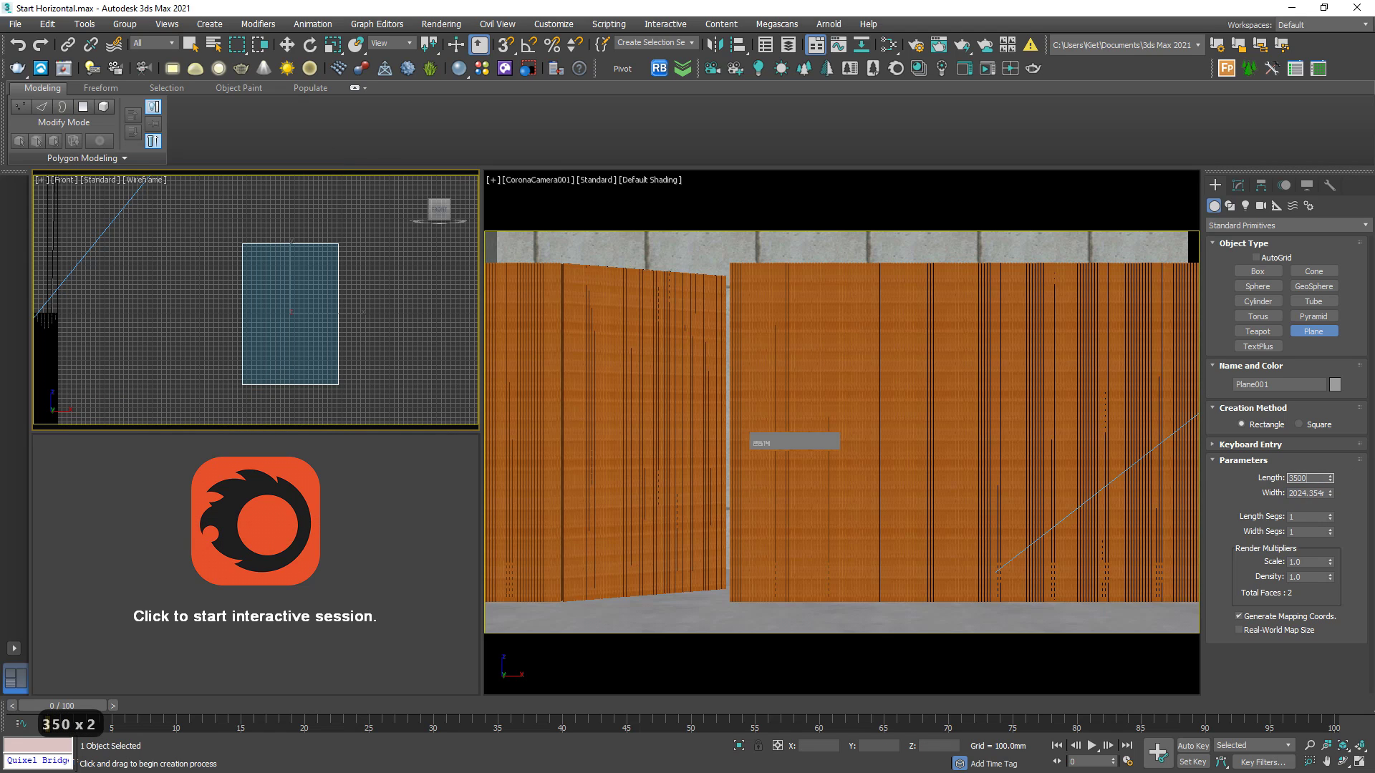
key(Return)
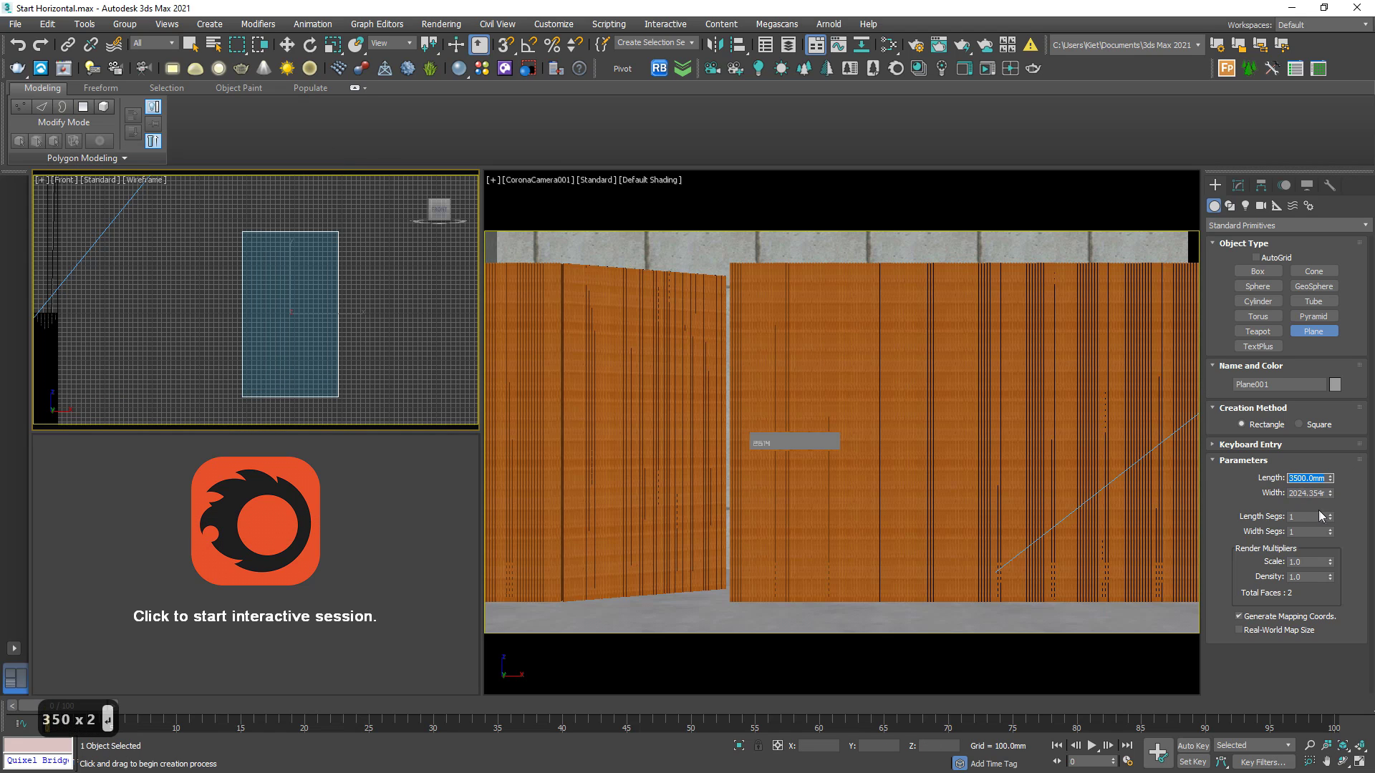
click(1304, 493)
text(2037)
key(Return)
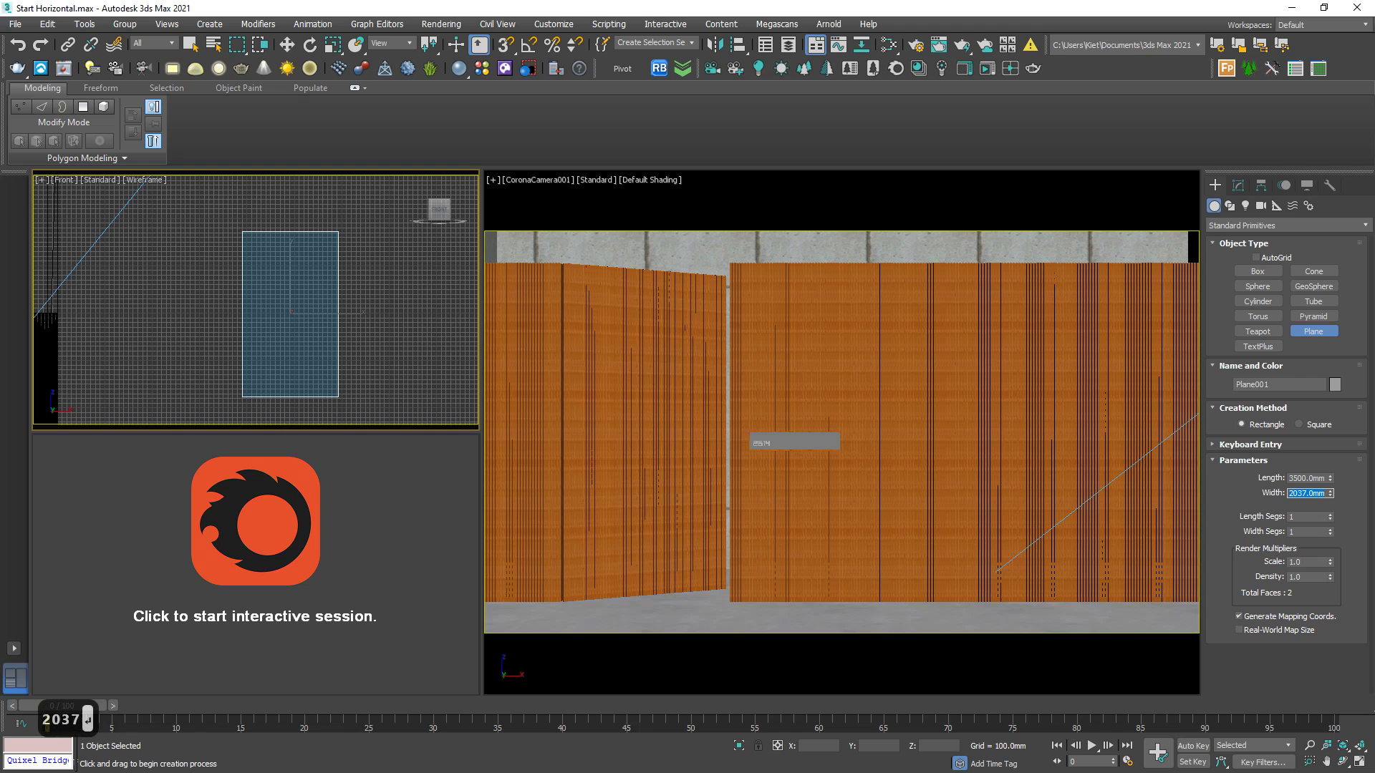
Step: Finish creating planes and switch the front view from wireframe to default shading
middle_drag(263, 293, 318, 236)
key(q)
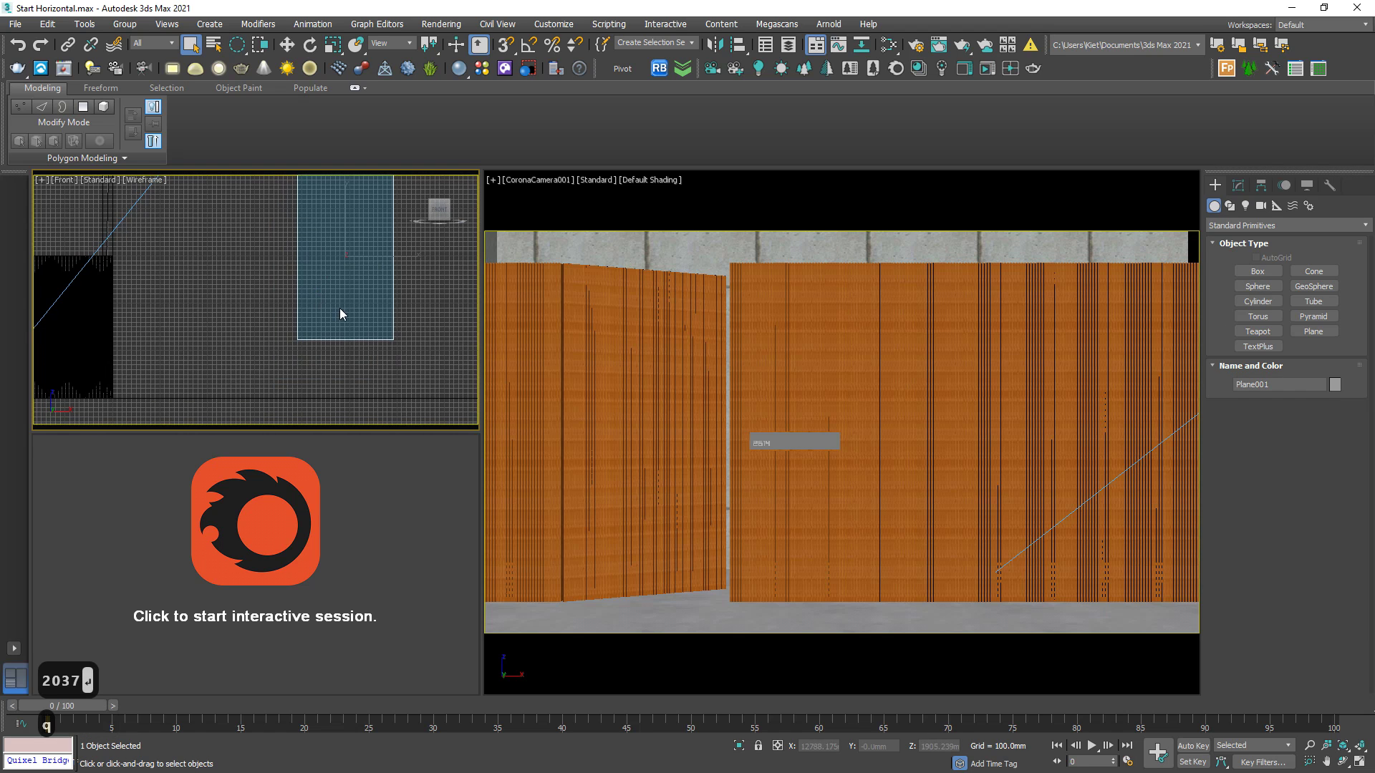
middle_drag(321, 299, 301, 316)
key(F3)
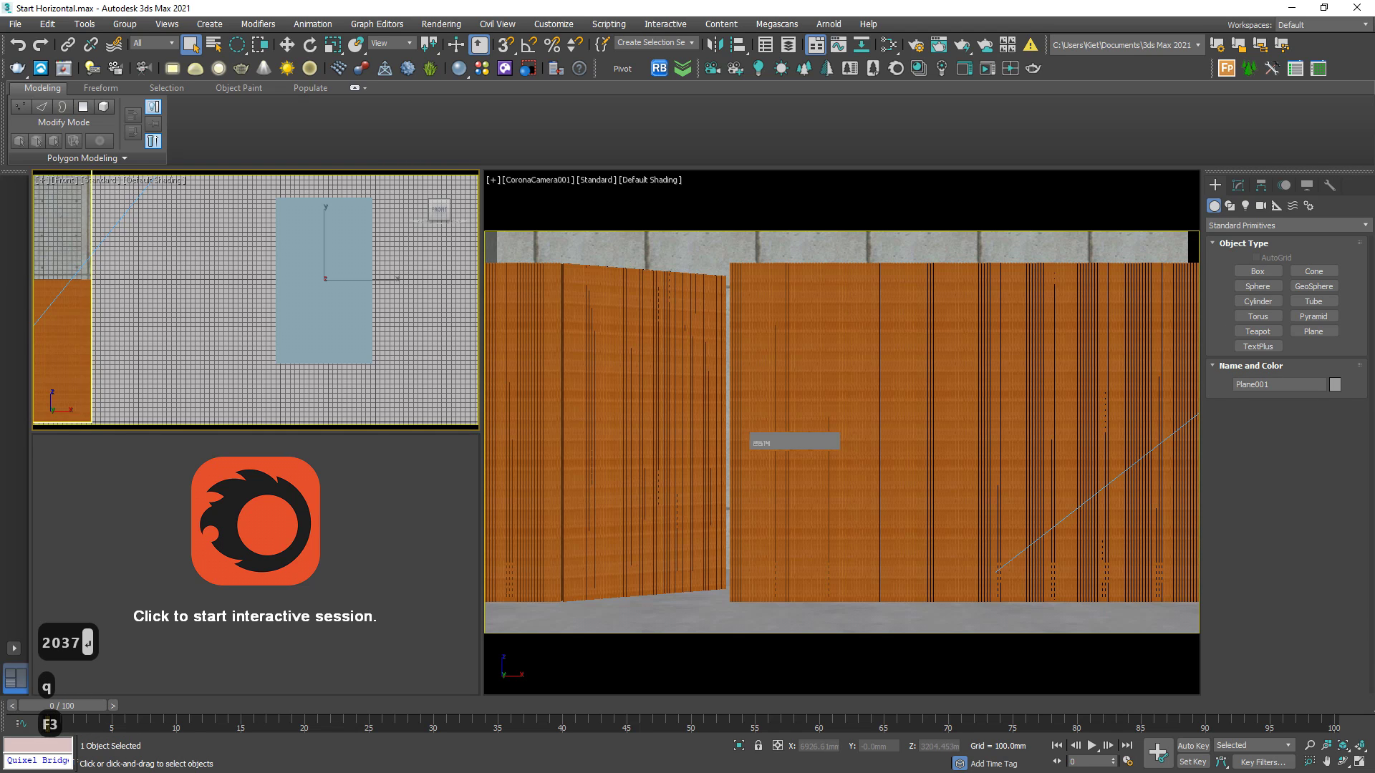
Step: Bring cut out Trees pack_6 (20)_ALPHA.png from the file explorer onto the plane as its texture and minimise the explorer
drag(420, 640, 328, 298)
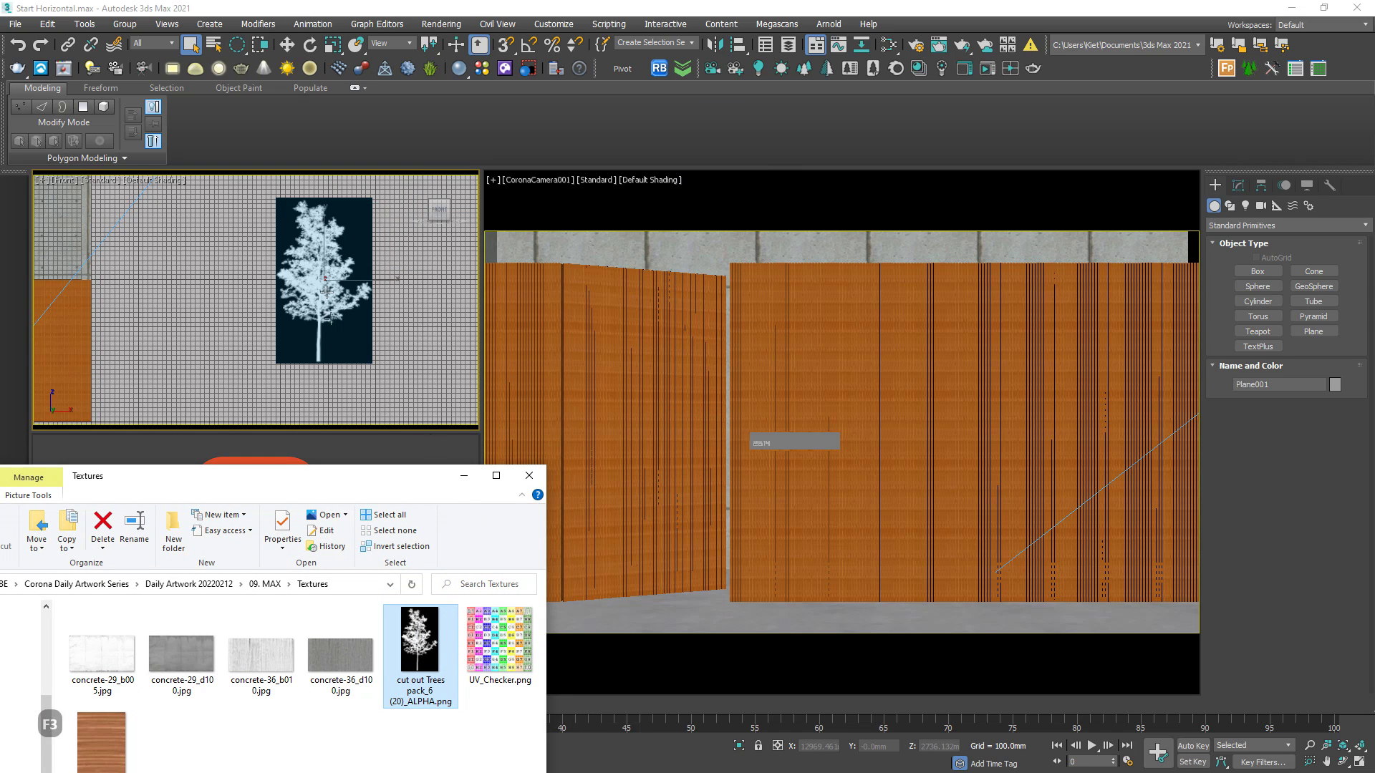
click(464, 477)
click(390, 287)
click(343, 298)
Step: Raise the tree plane vertically above its original position in the front view and deselect it
scroll(343, 297, down, 4)
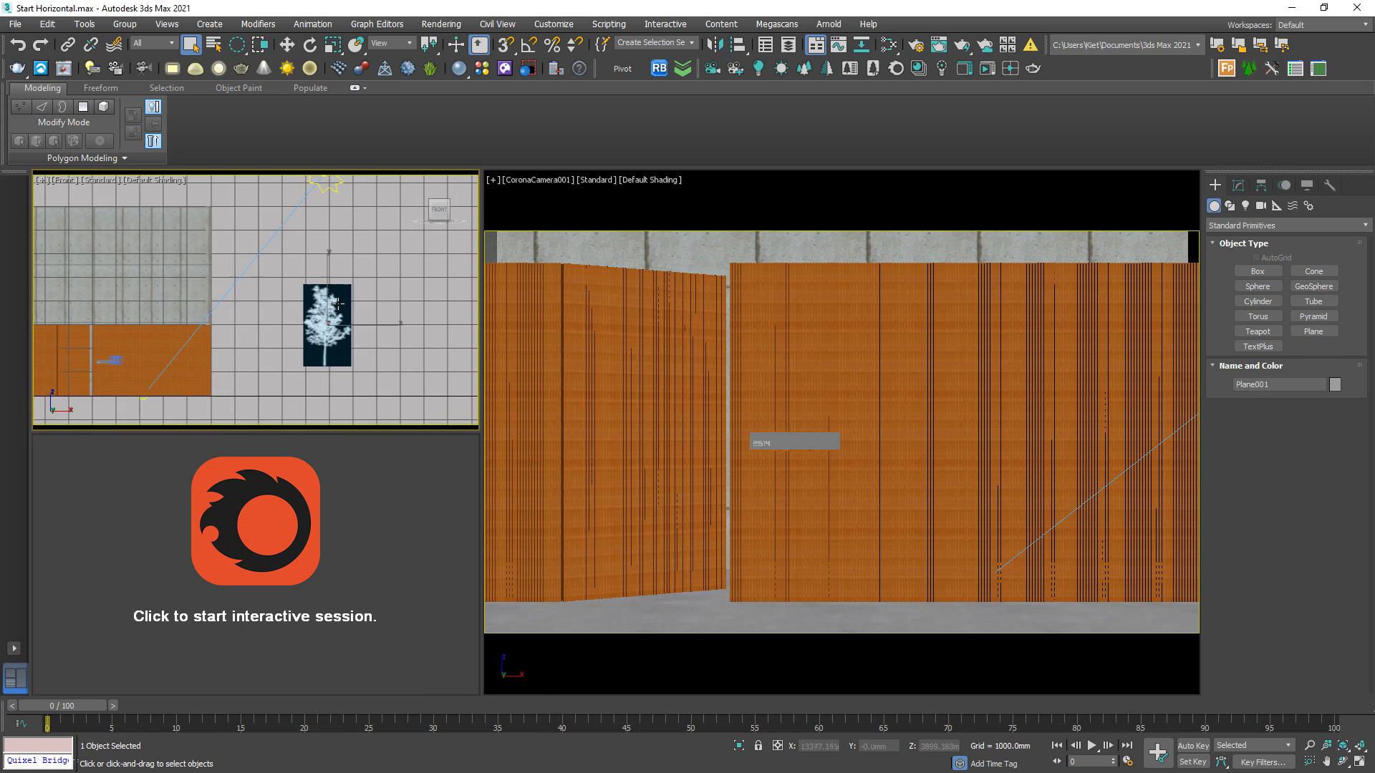
scroll(337, 303, down, 3)
key(w)
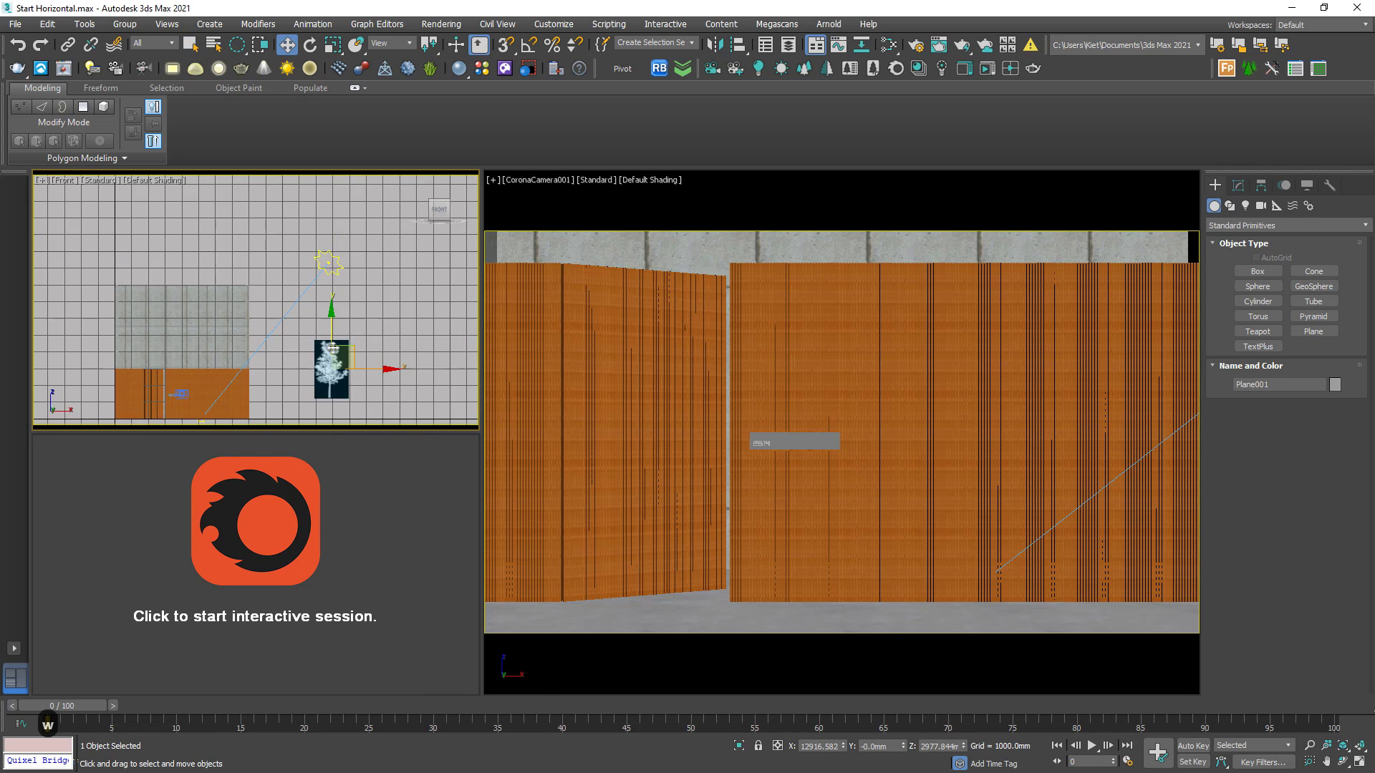
click(378, 337)
scroll(371, 333, up, 4)
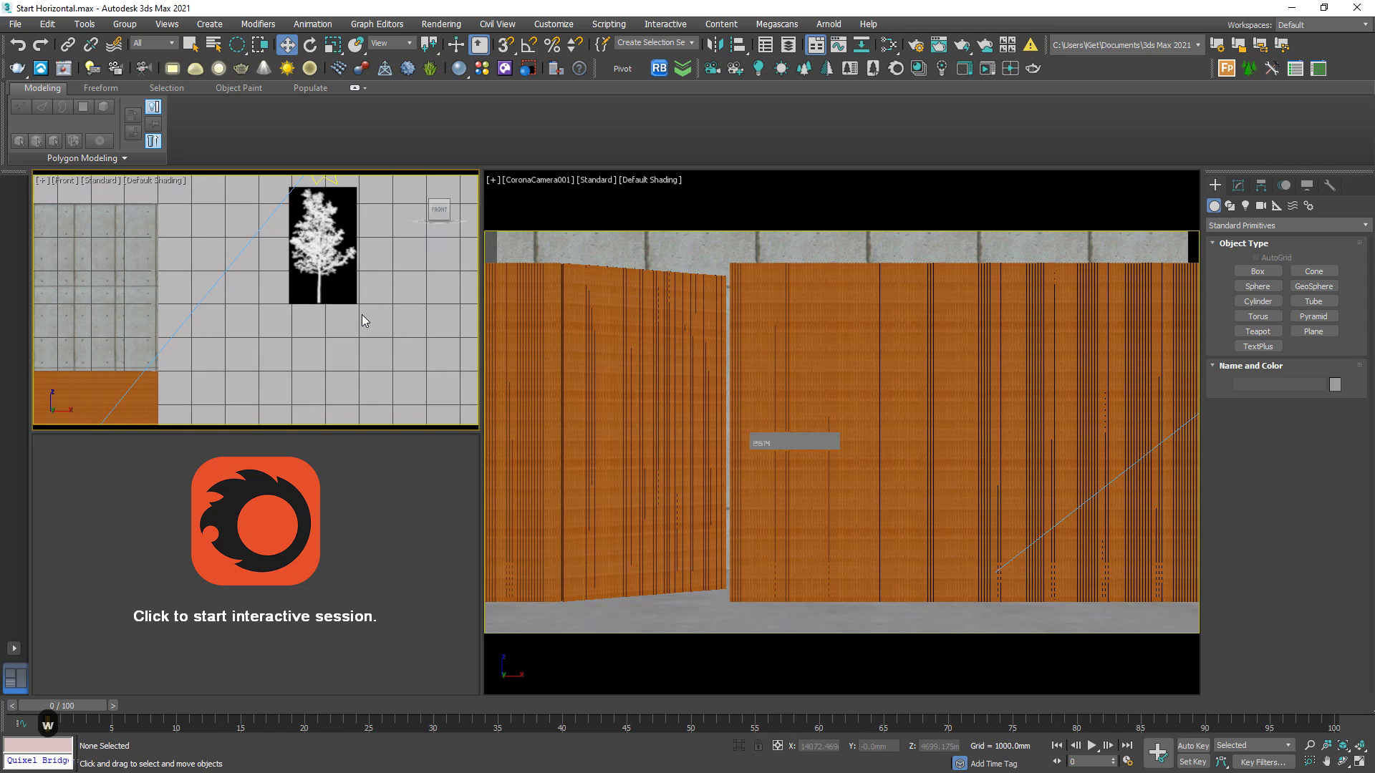
Step: Open the Slate Material Editor and pick the tree plane's material into the node view
key(m)
right_click(651, 342)
click(673, 283)
click(519, 214)
click(341, 247)
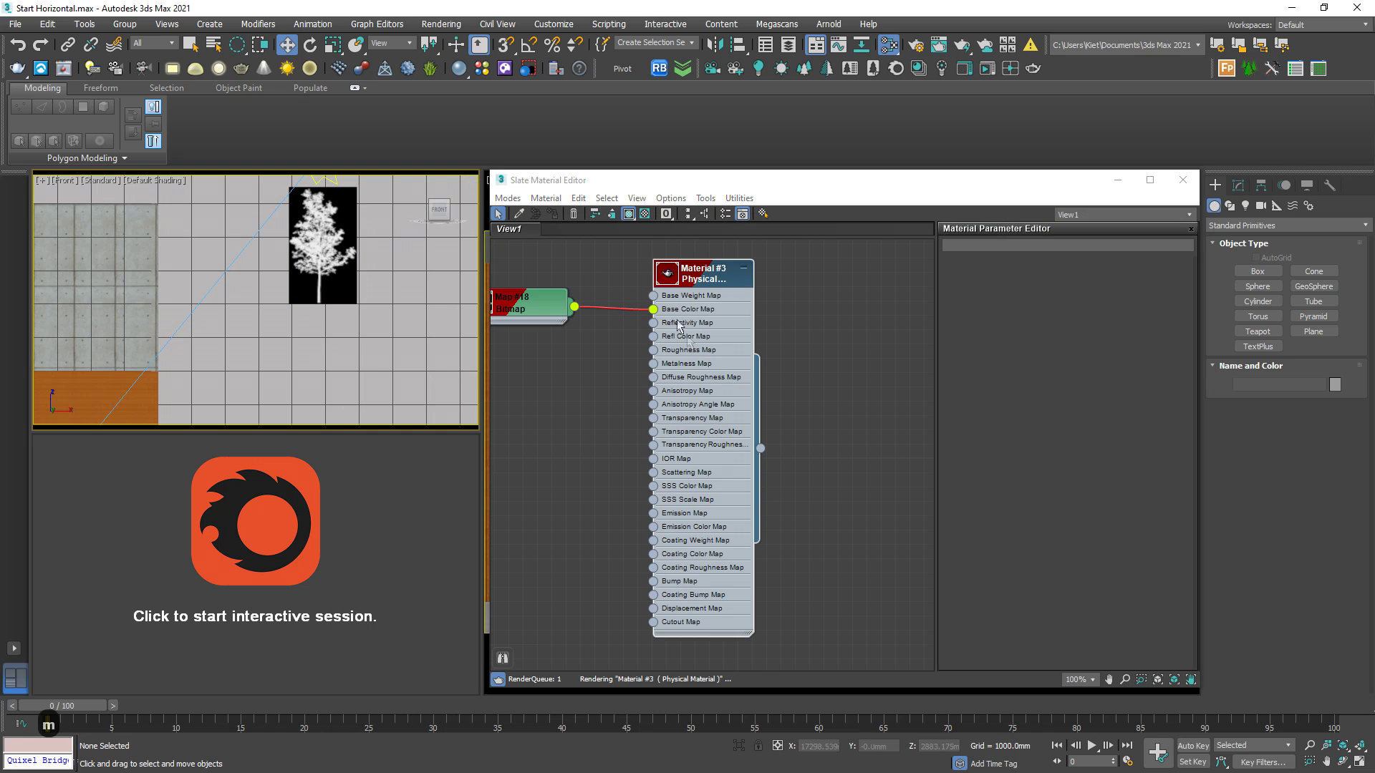
Step: Convert Material #3 to a CoronaPhysicalMtl and connect the tree bitmap to its base color
middle_drag(671, 316, 699, 363)
double_click(730, 329)
right_click(730, 328)
click(759, 356)
double_click(337, 360)
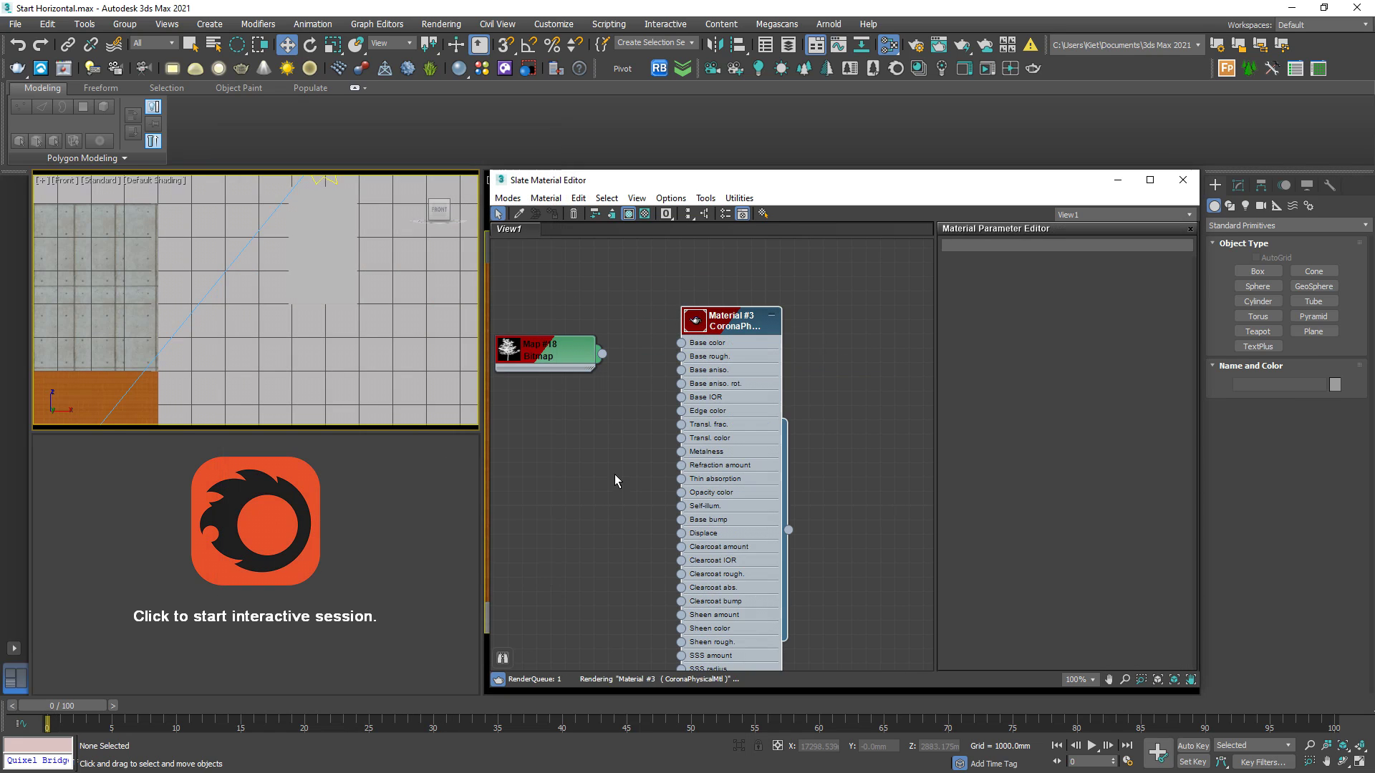
drag(662, 365, 742, 353)
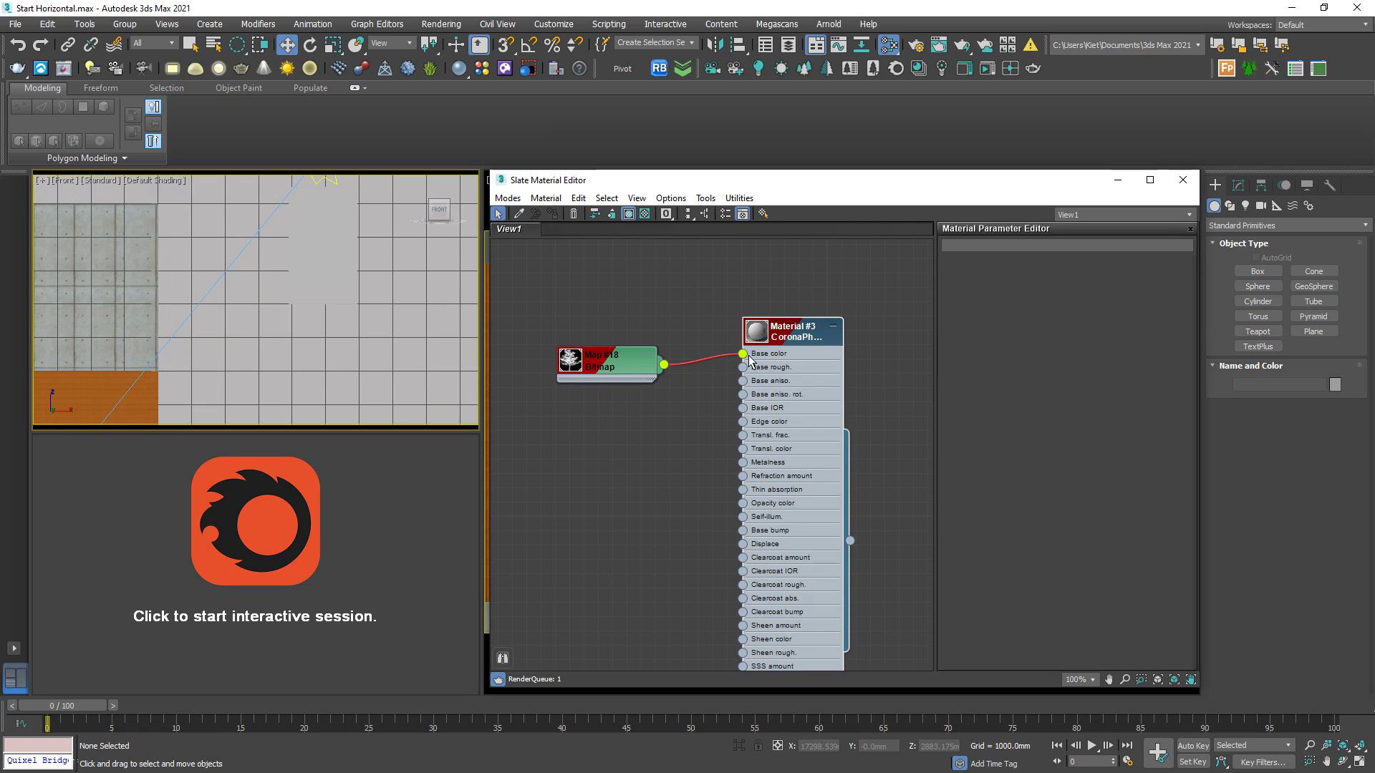
Step: In the top view with the grid hidden, draw an open four-point line passing behind the camera and bending up beside the fence
click(337, 264)
scroll(337, 356, down, 3)
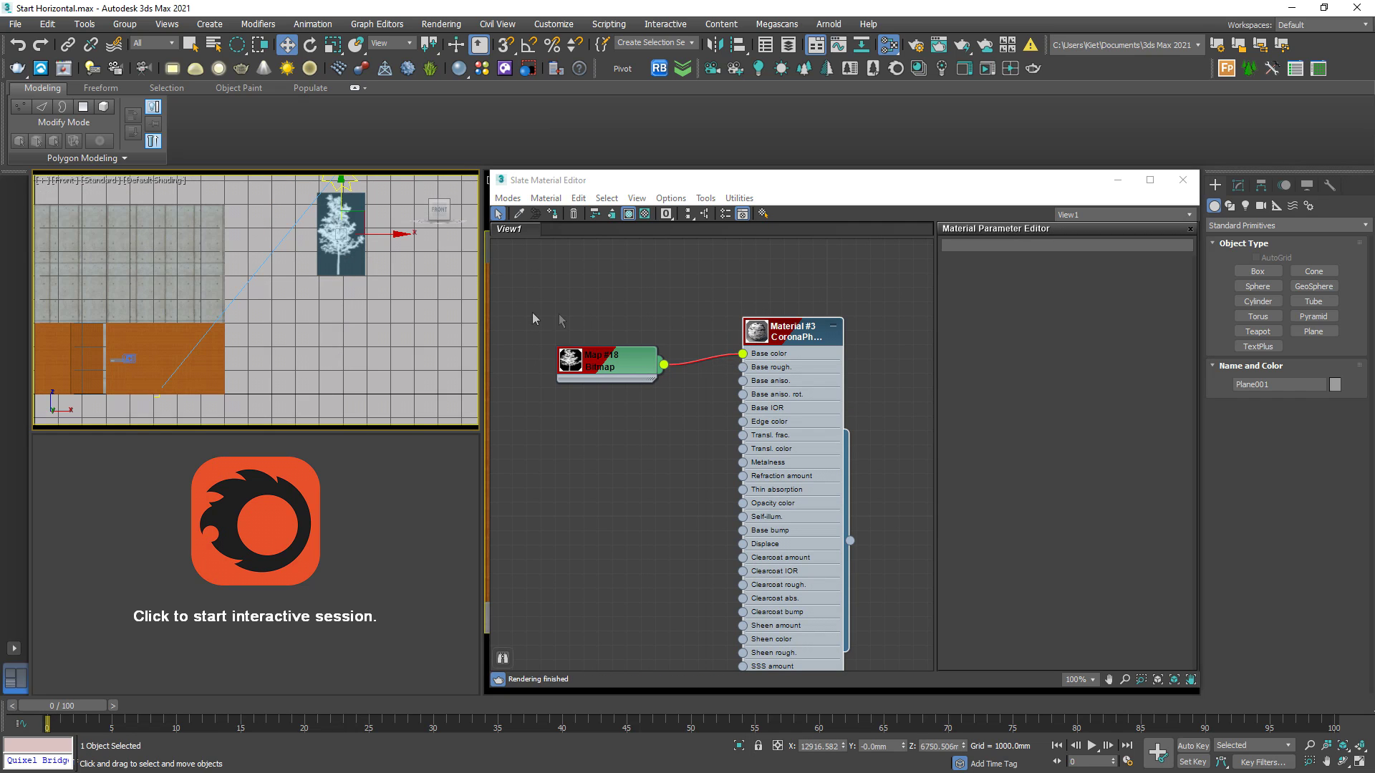
key(t)
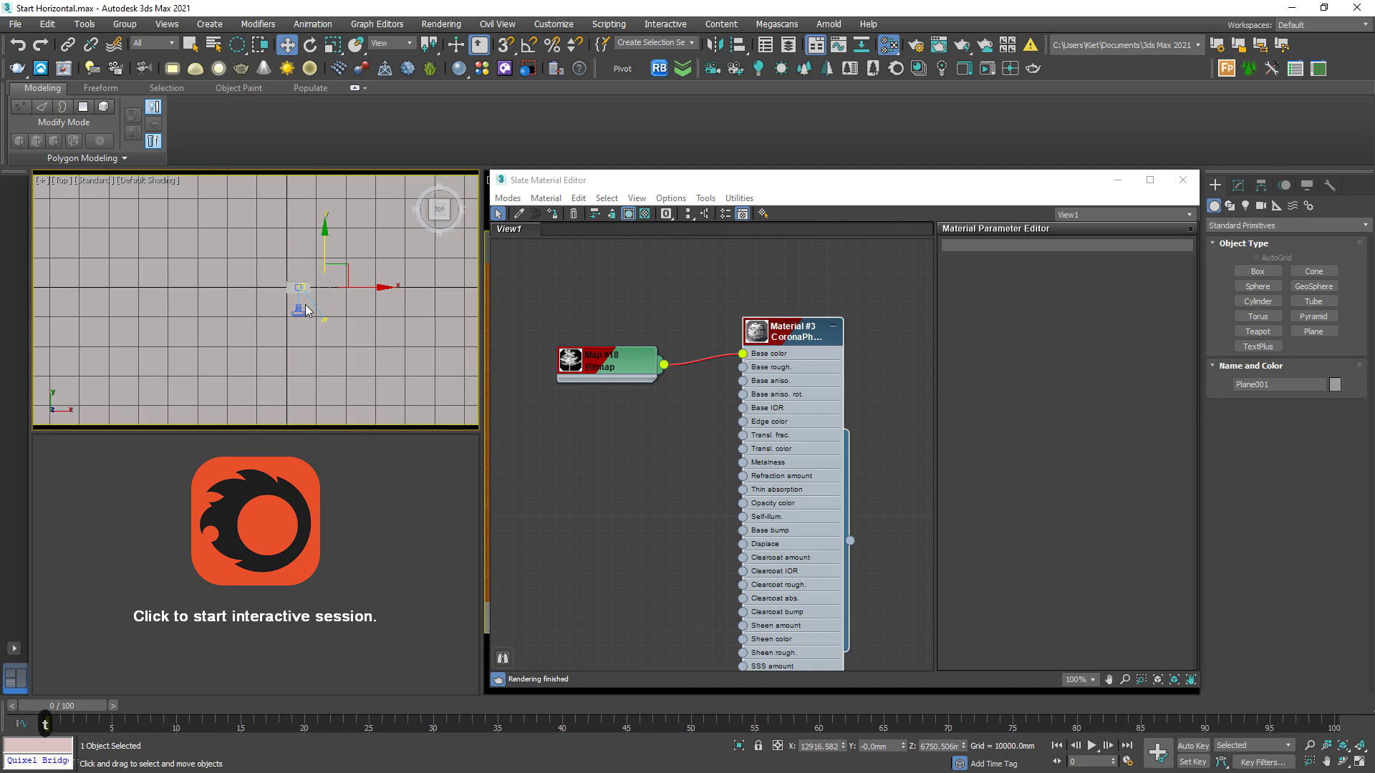
scroll(317, 301, down, 2)
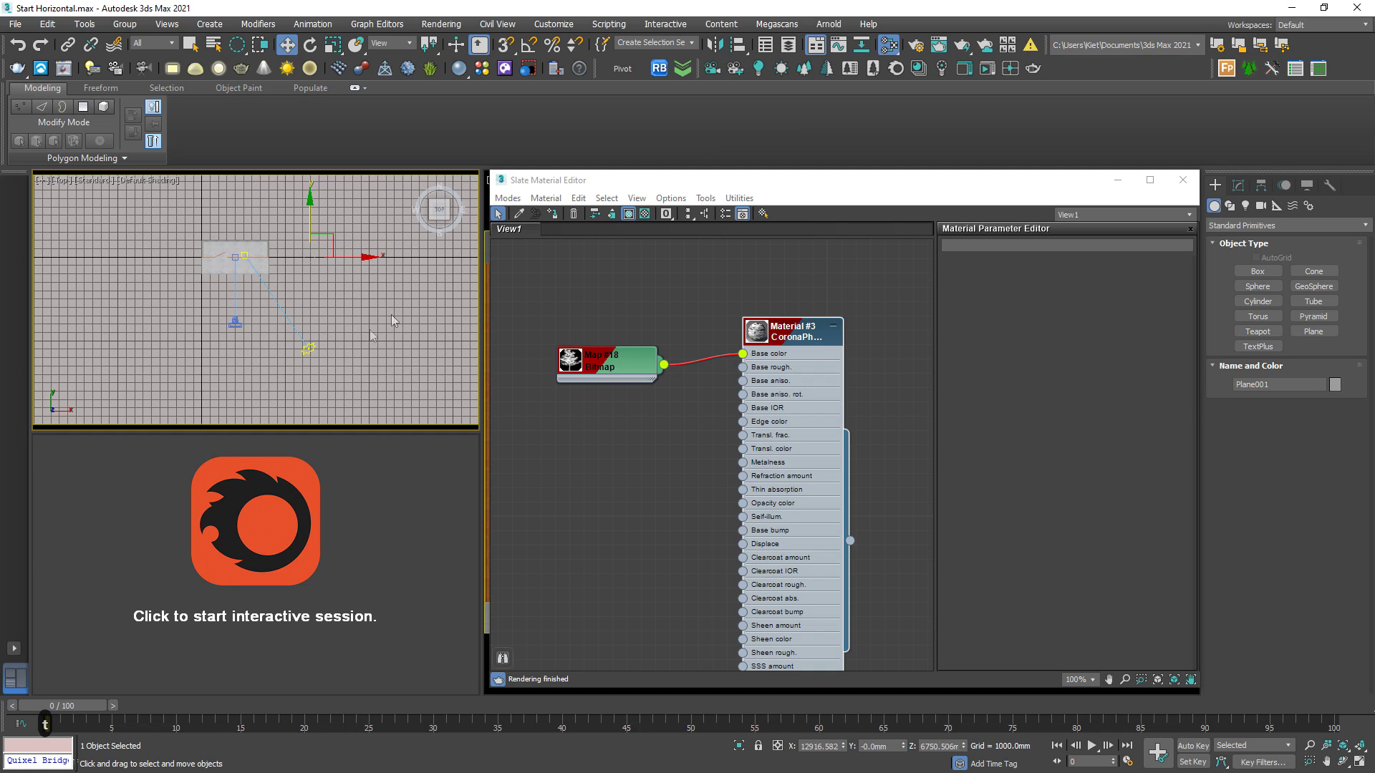
right_click(326, 326)
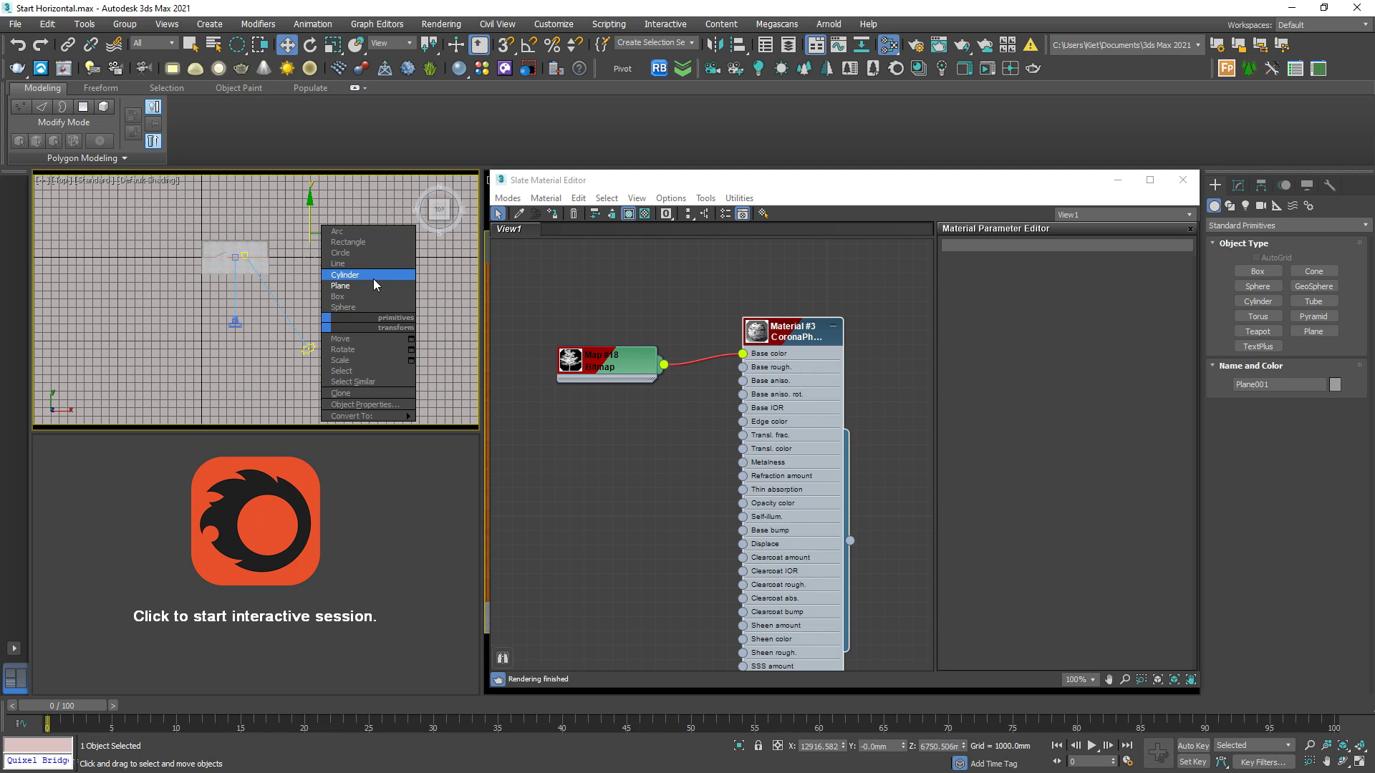
click(363, 264)
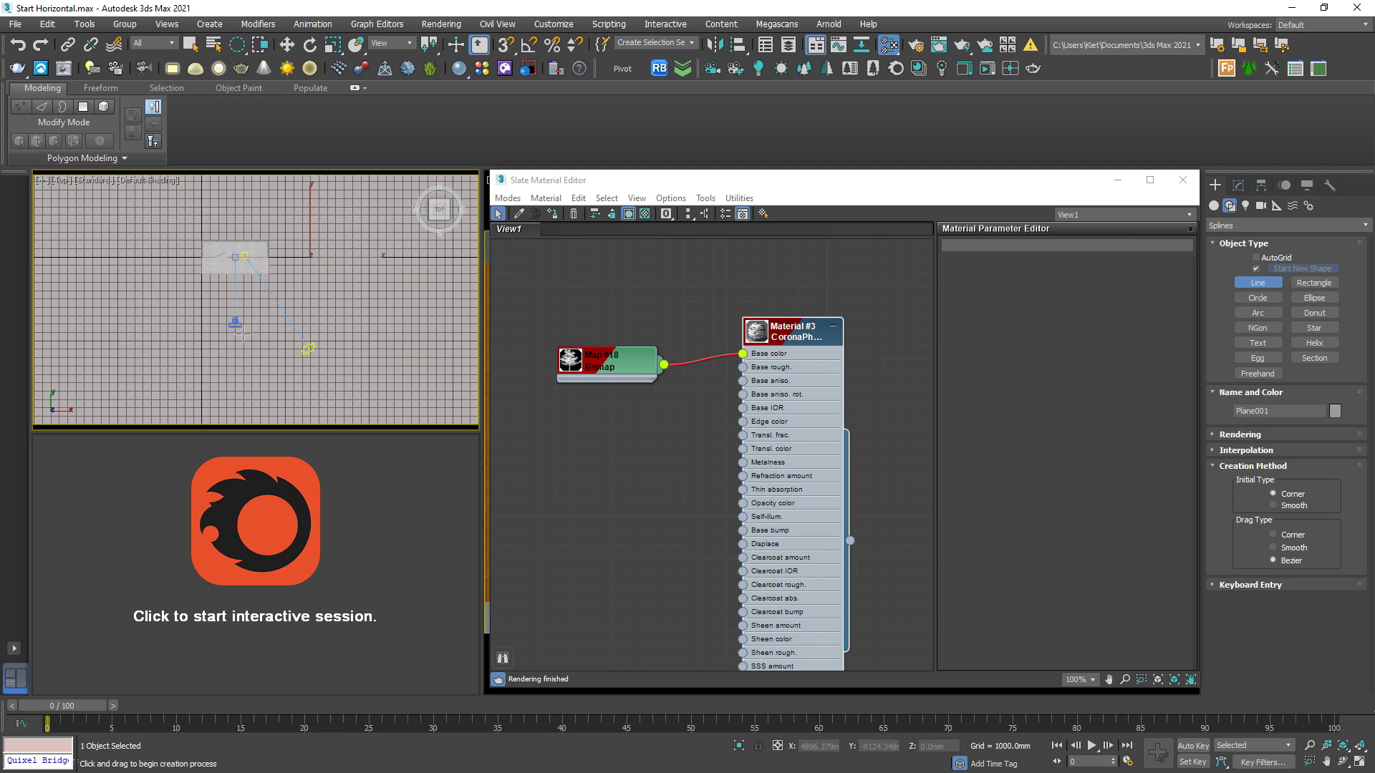
key(g)
scroll(197, 346, up, 2)
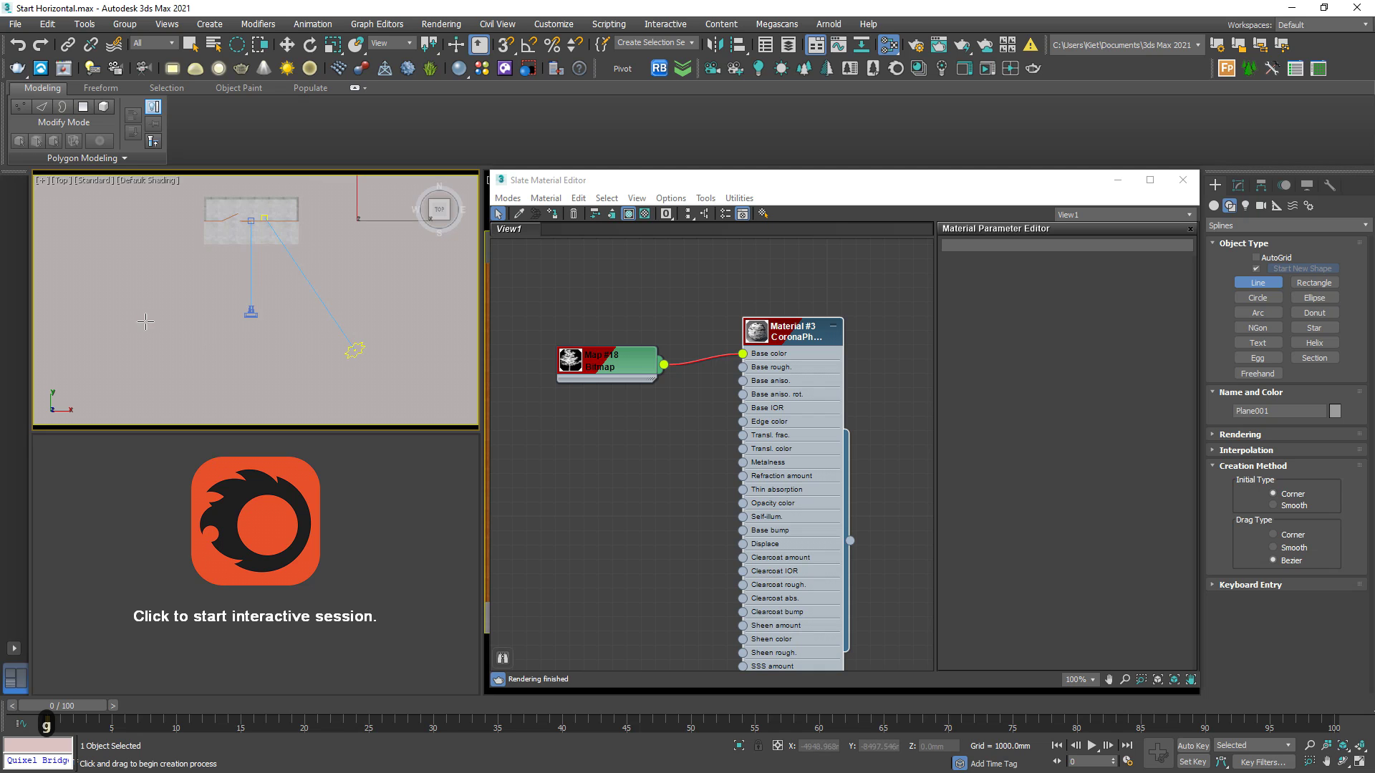
click(170, 325)
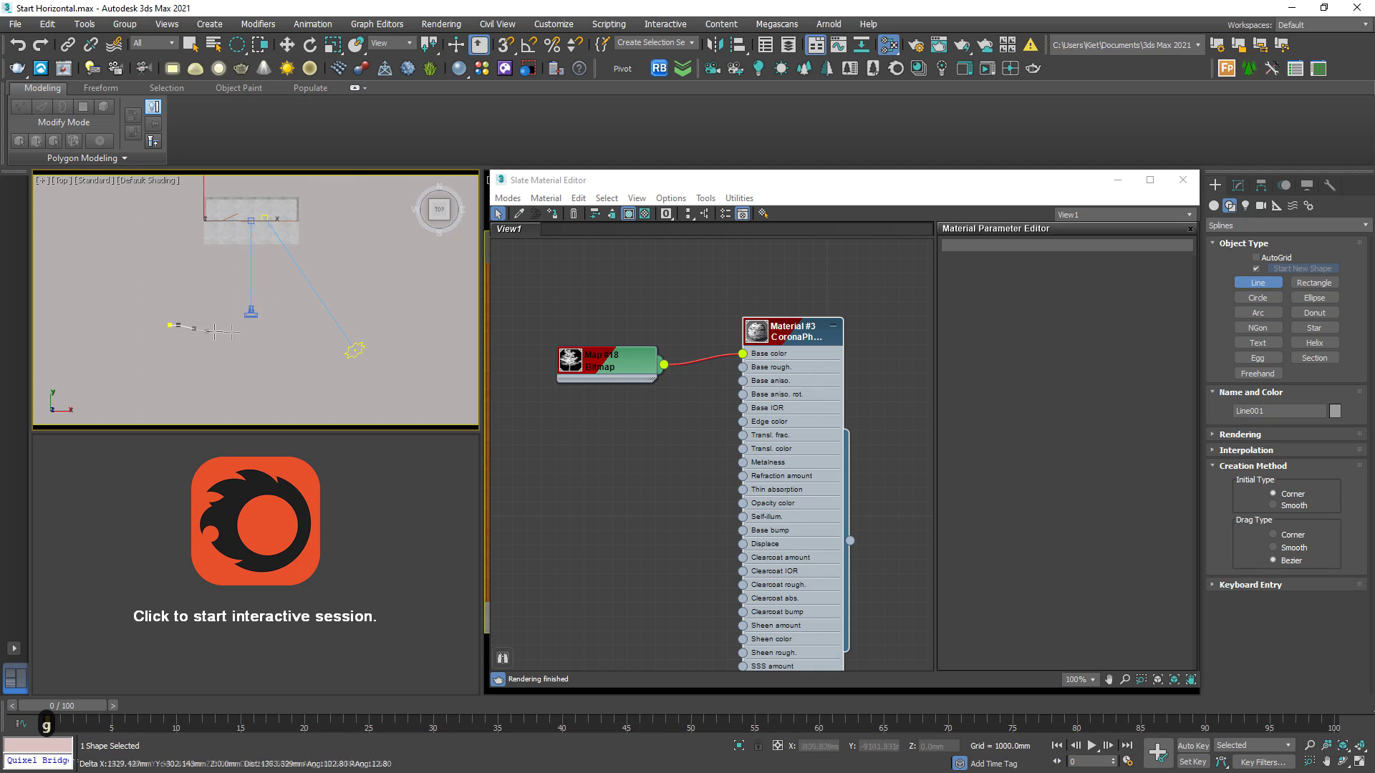
click(309, 320)
click(396, 271)
middle_drag(395, 271, 297, 269)
click(371, 248)
key(Escape)
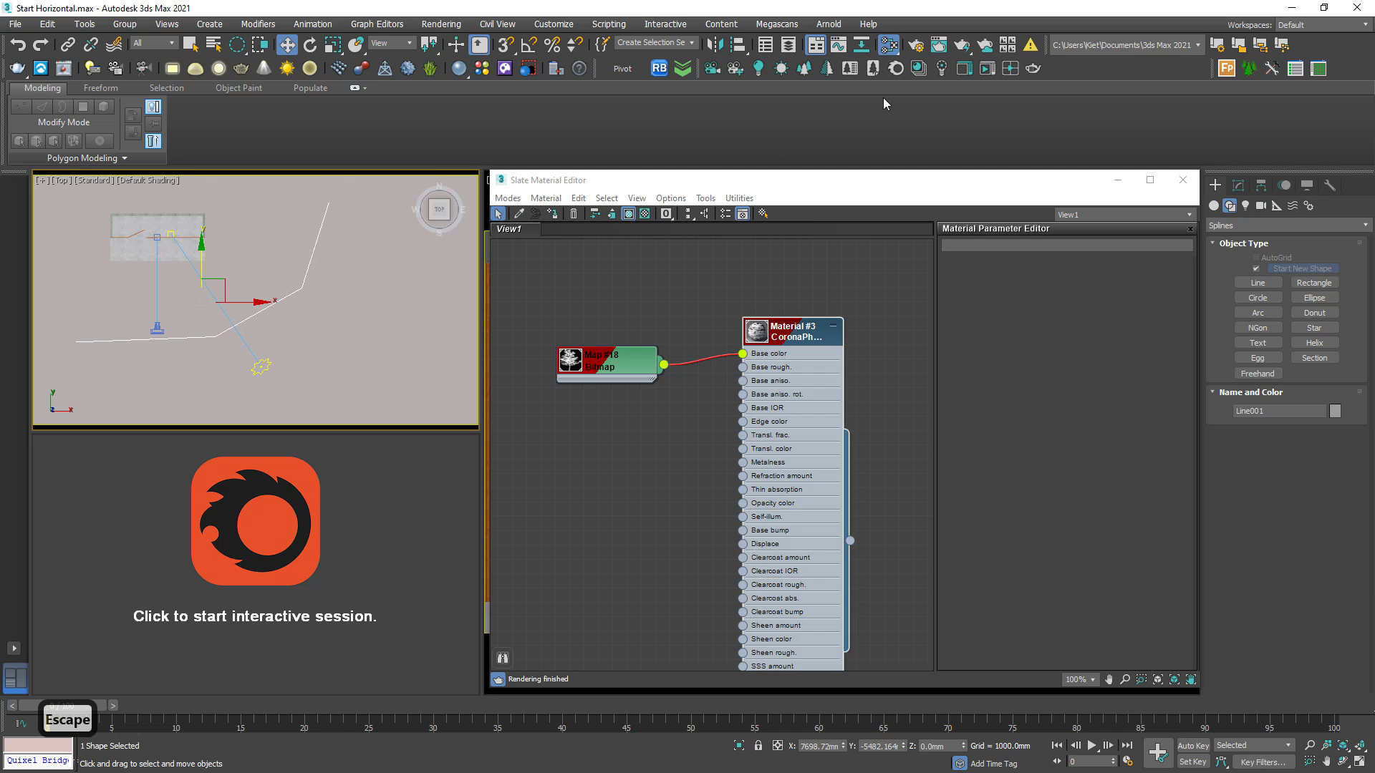
Step: Create a Corona Scatter object in the top view beside the bend of the line
click(804, 68)
click(332, 311)
drag(358, 332, 353, 328)
right_click(353, 328)
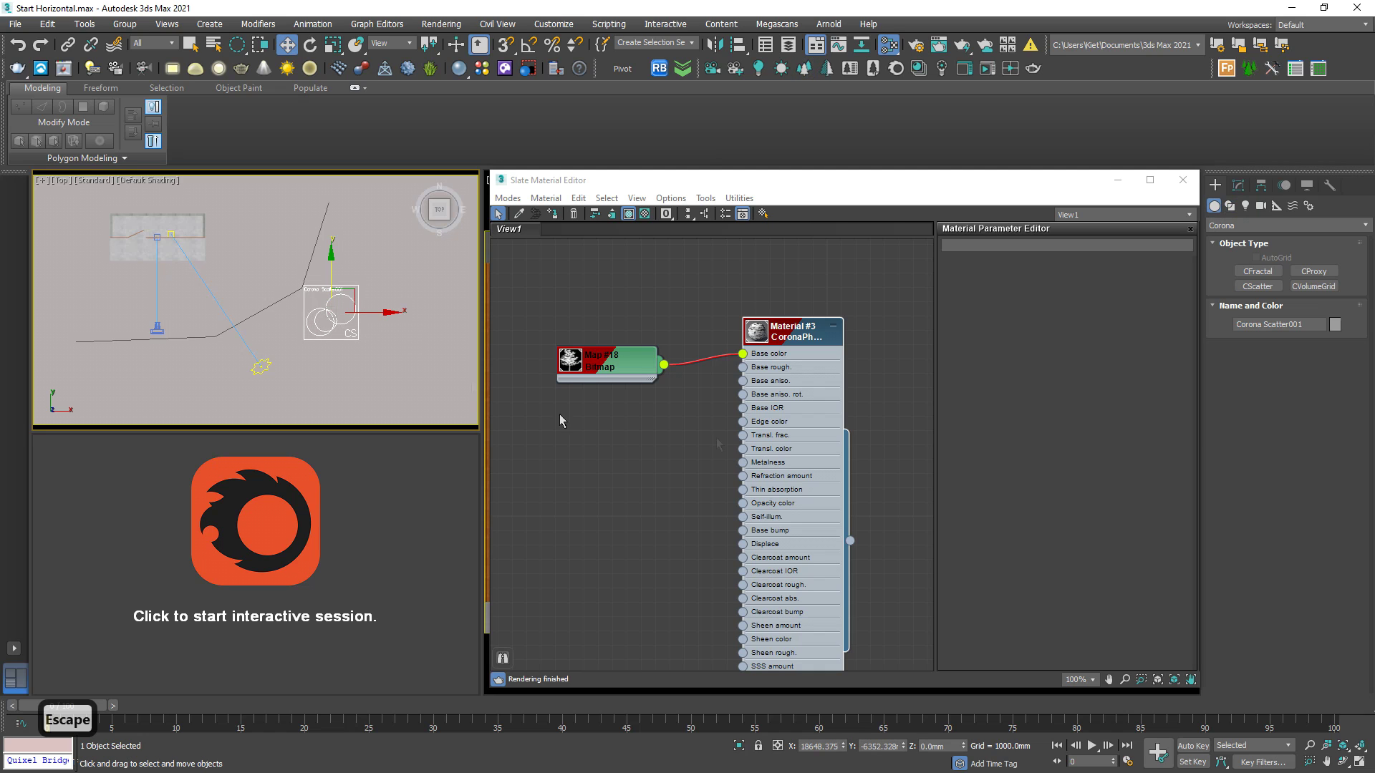
Step: Assign the drawn line as the scatter's distribute-on object and the tree plane as its instanced object
click(1237, 186)
click(1248, 517)
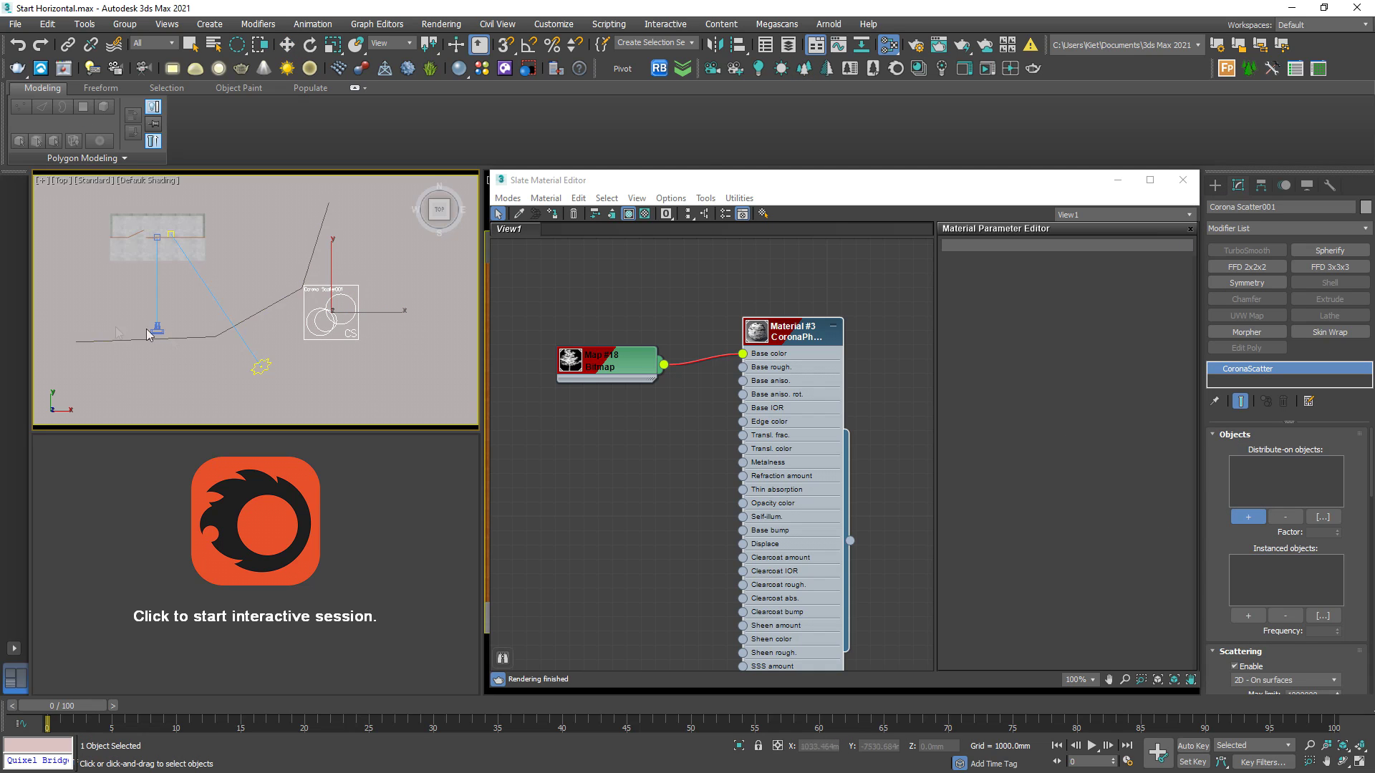
click(204, 337)
click(1248, 616)
alt+middle_drag(246, 278, 251, 224)
click(251, 223)
click(1255, 621)
Step: Set the Corona Scatter's scattering mode to 1D - On splines and inspect the scattered planes
drag(1356, 577, 1336, 461)
click(1291, 569)
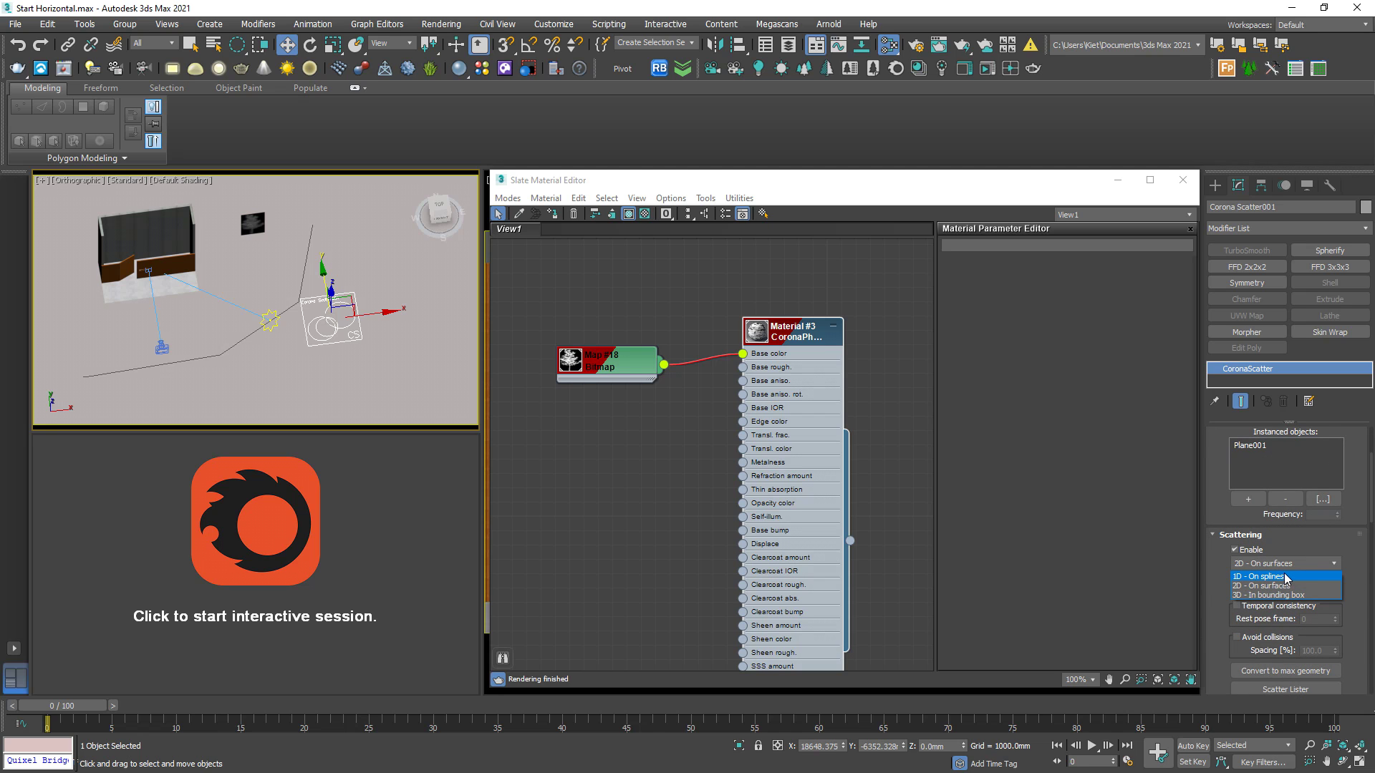
click(1285, 577)
alt+middle_drag(313, 324, 310, 295)
scroll(352, 312, up, 5)
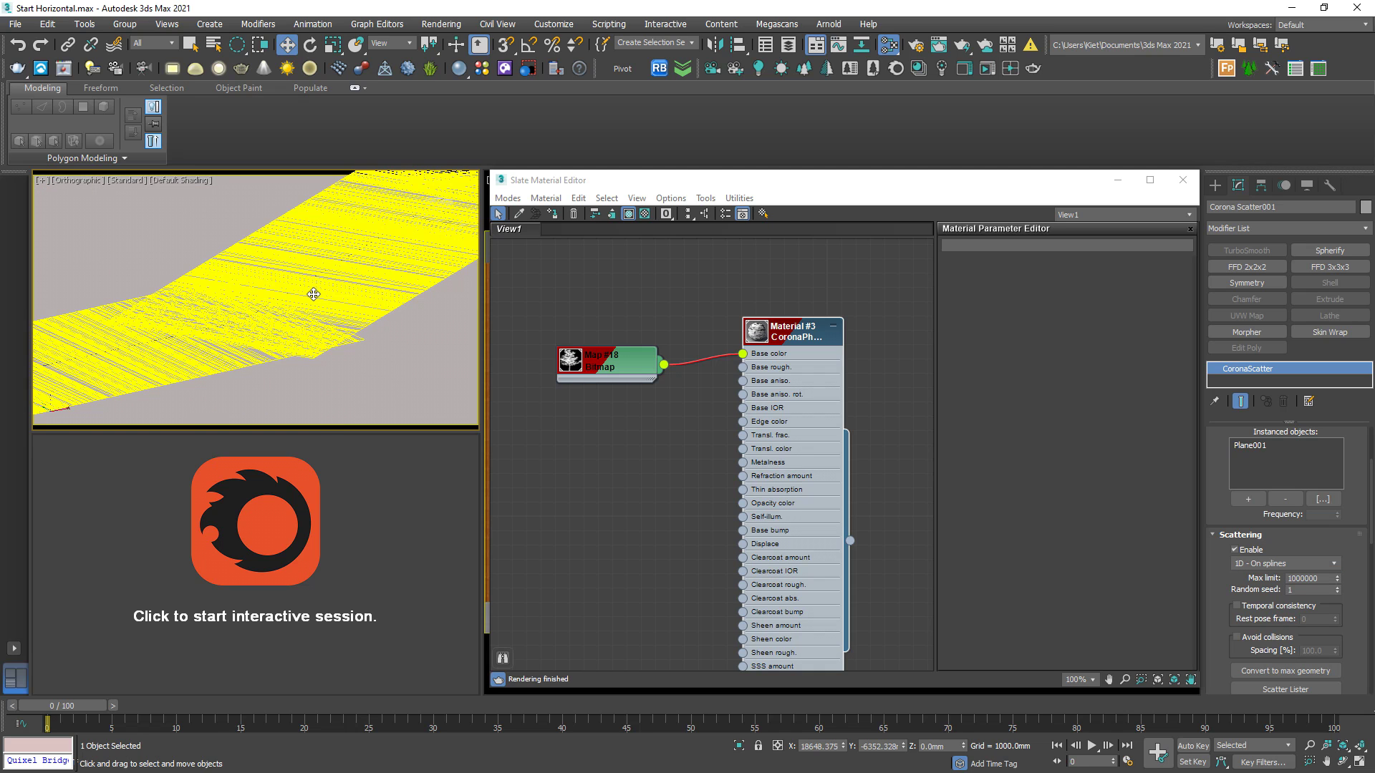
scroll(313, 294, down, 10)
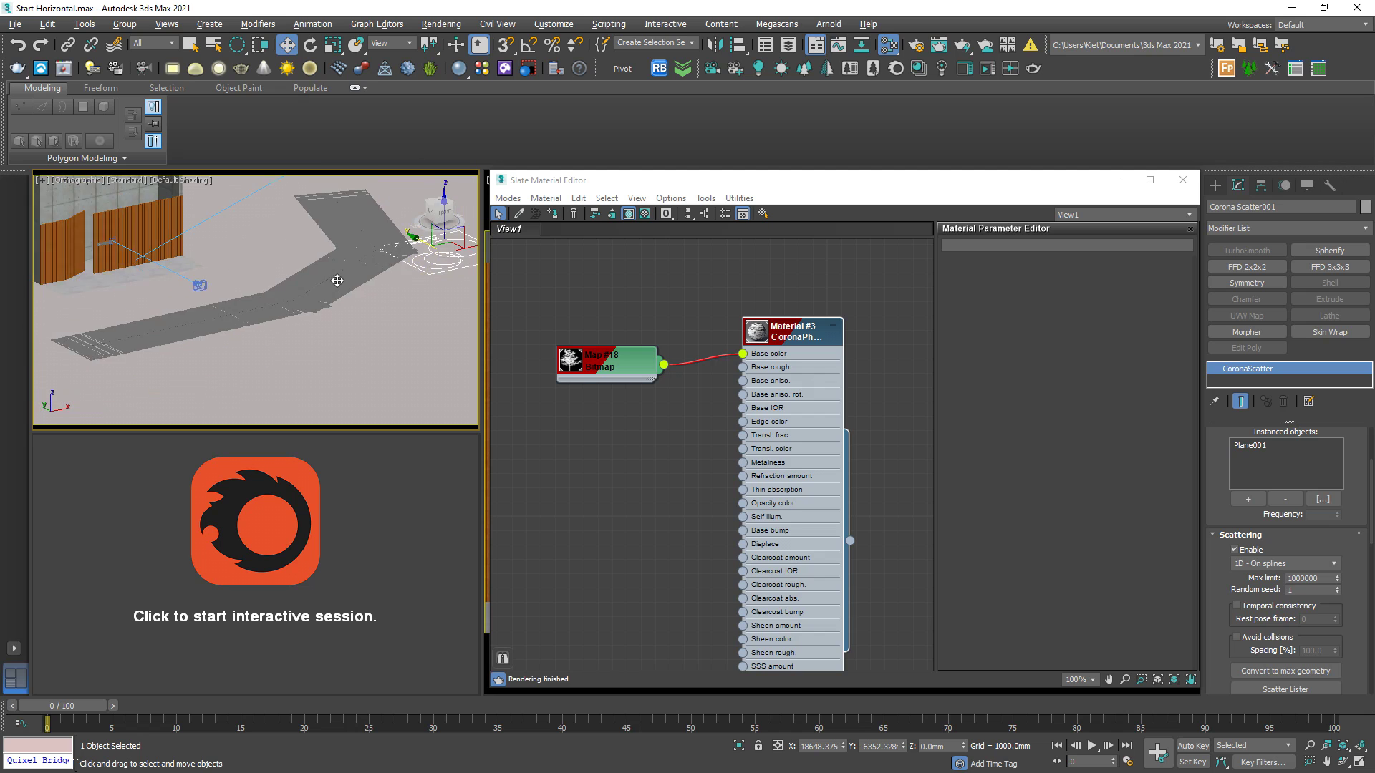
Step: Select the tree plane and apply Reset XForm to it
click(190, 44)
click(247, 204)
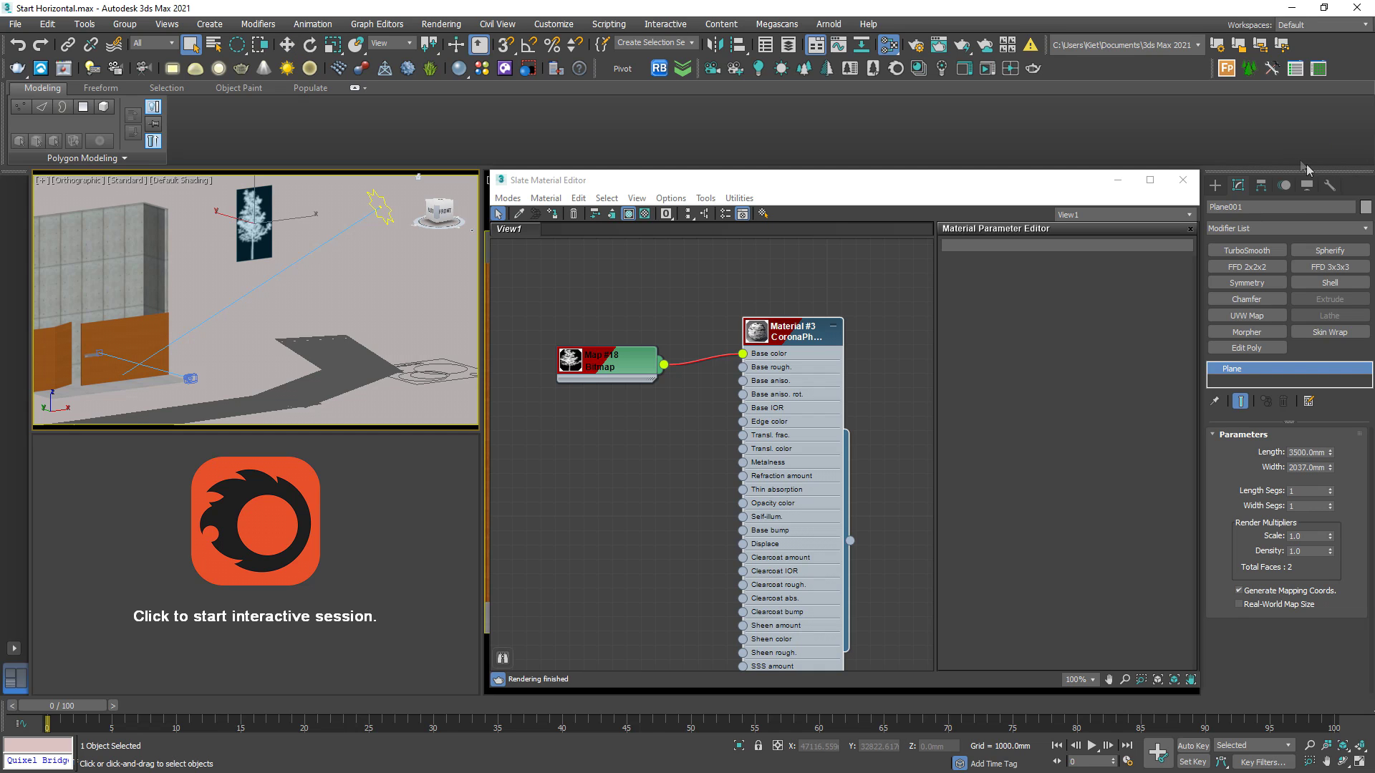
click(1329, 185)
click(1286, 363)
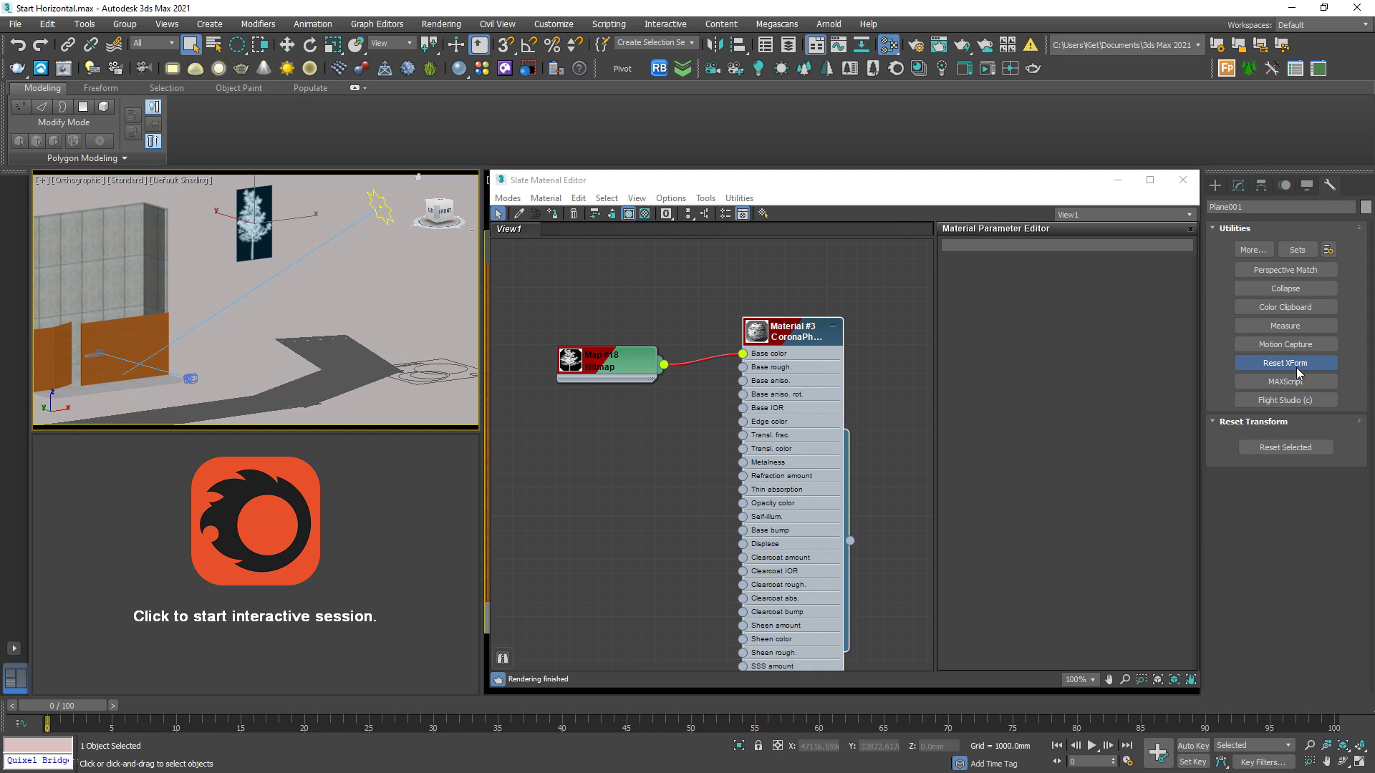
click(1286, 447)
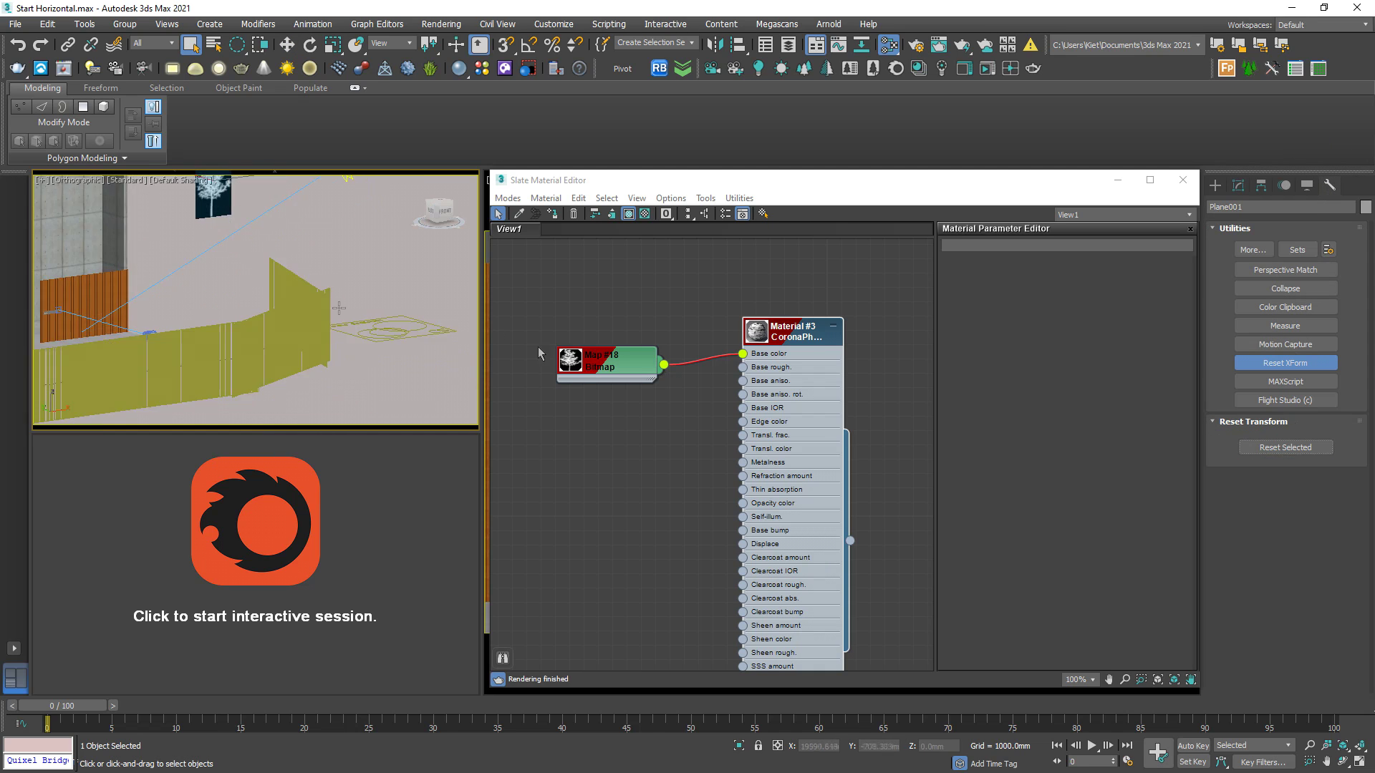
Step: Move only the tree plane's pivot from its centre down to the bottom edge, using snapping
click(1263, 186)
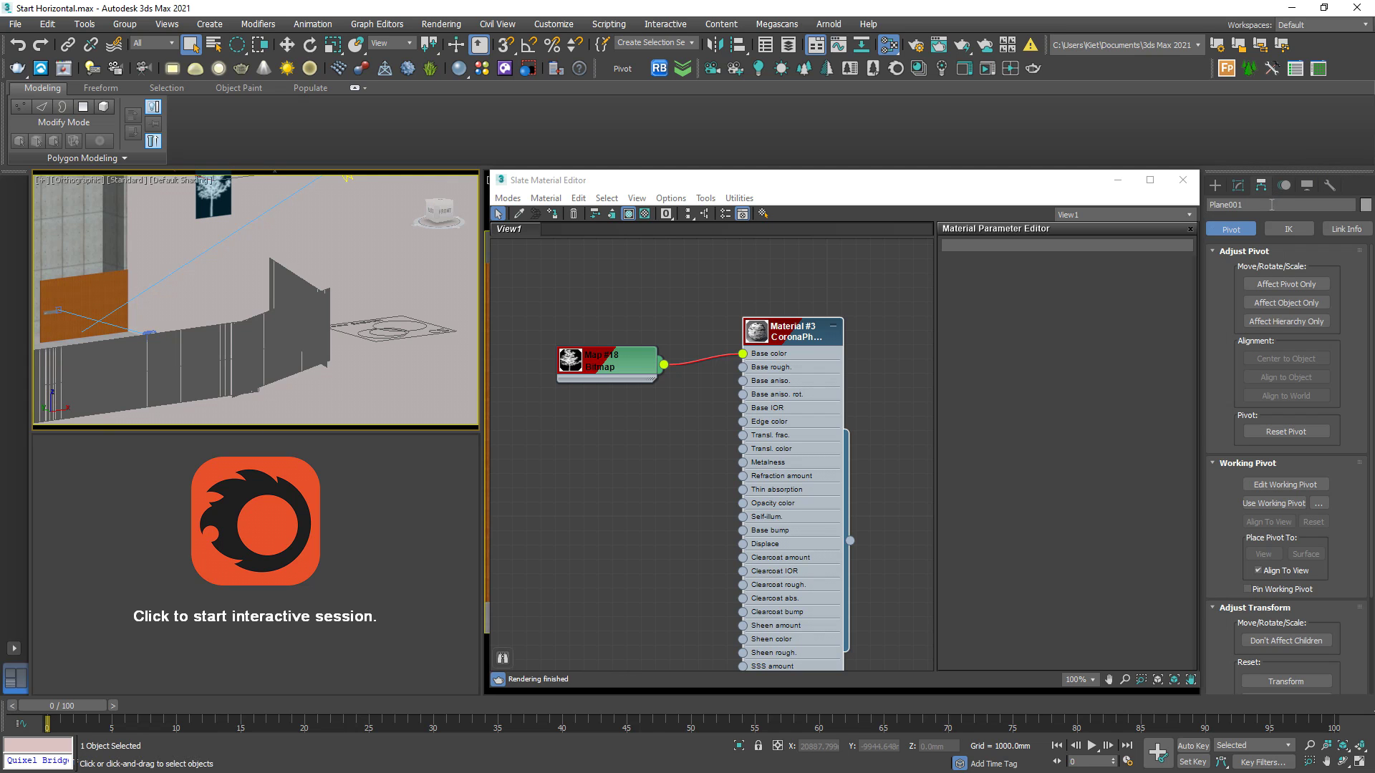
click(1286, 284)
scroll(315, 226, up, 2)
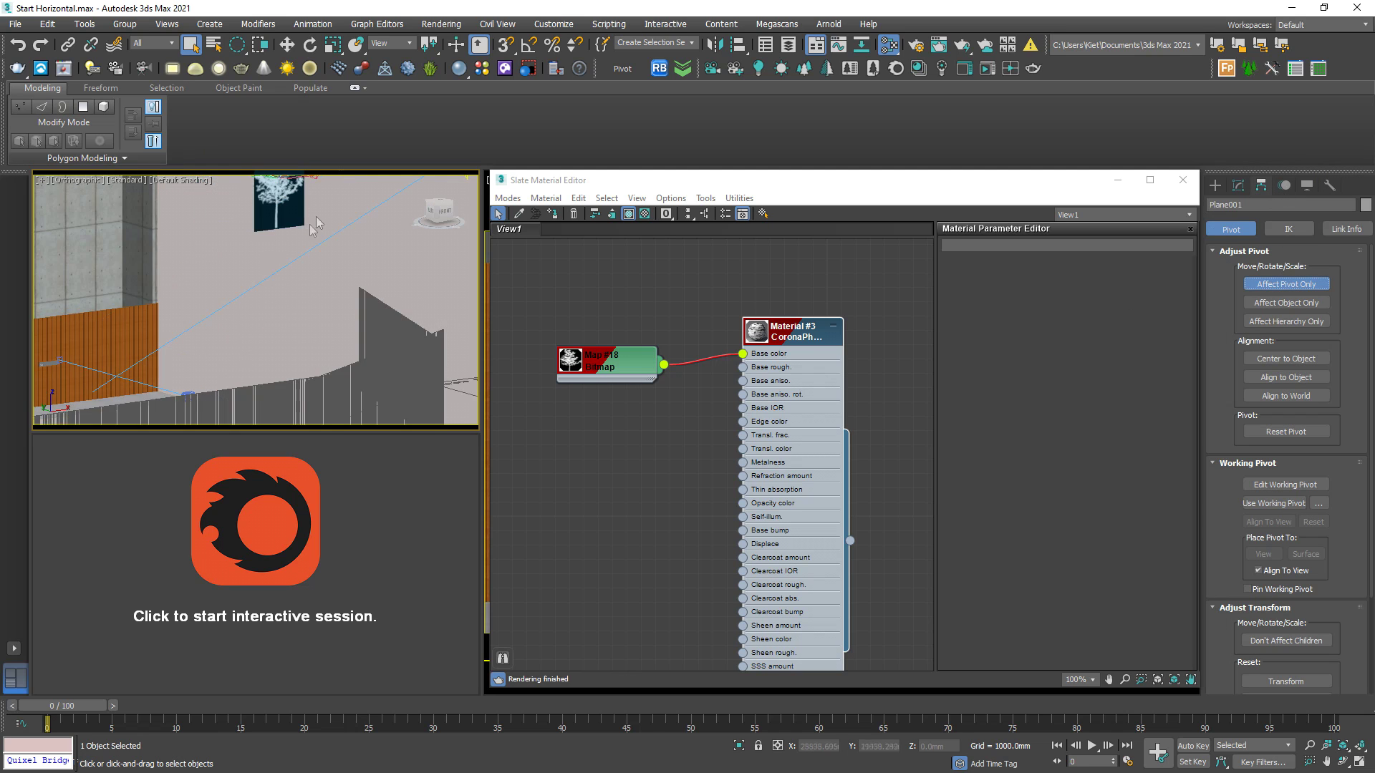
middle_drag(311, 229, 304, 312)
scroll(303, 272, up, 5)
key(s)
middle_drag(219, 309, 252, 242)
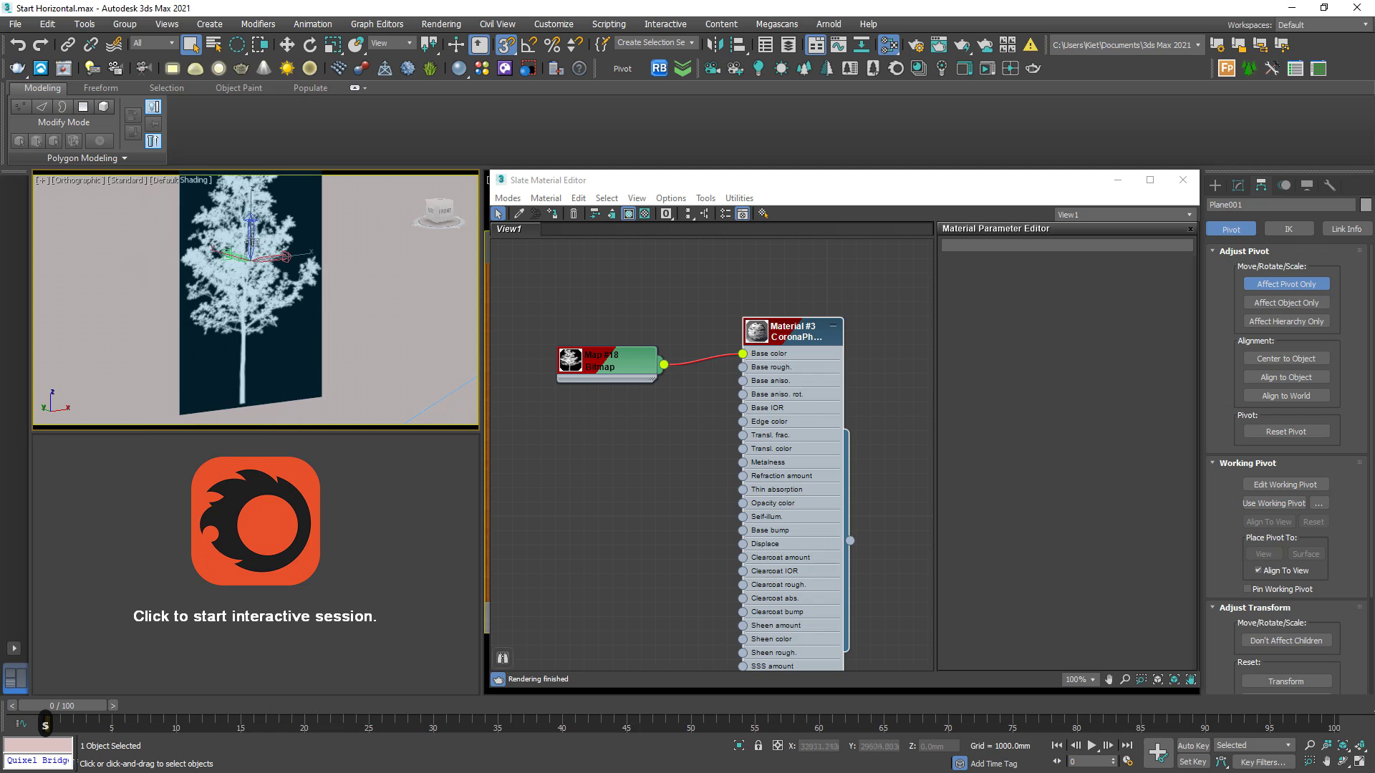
click(287, 45)
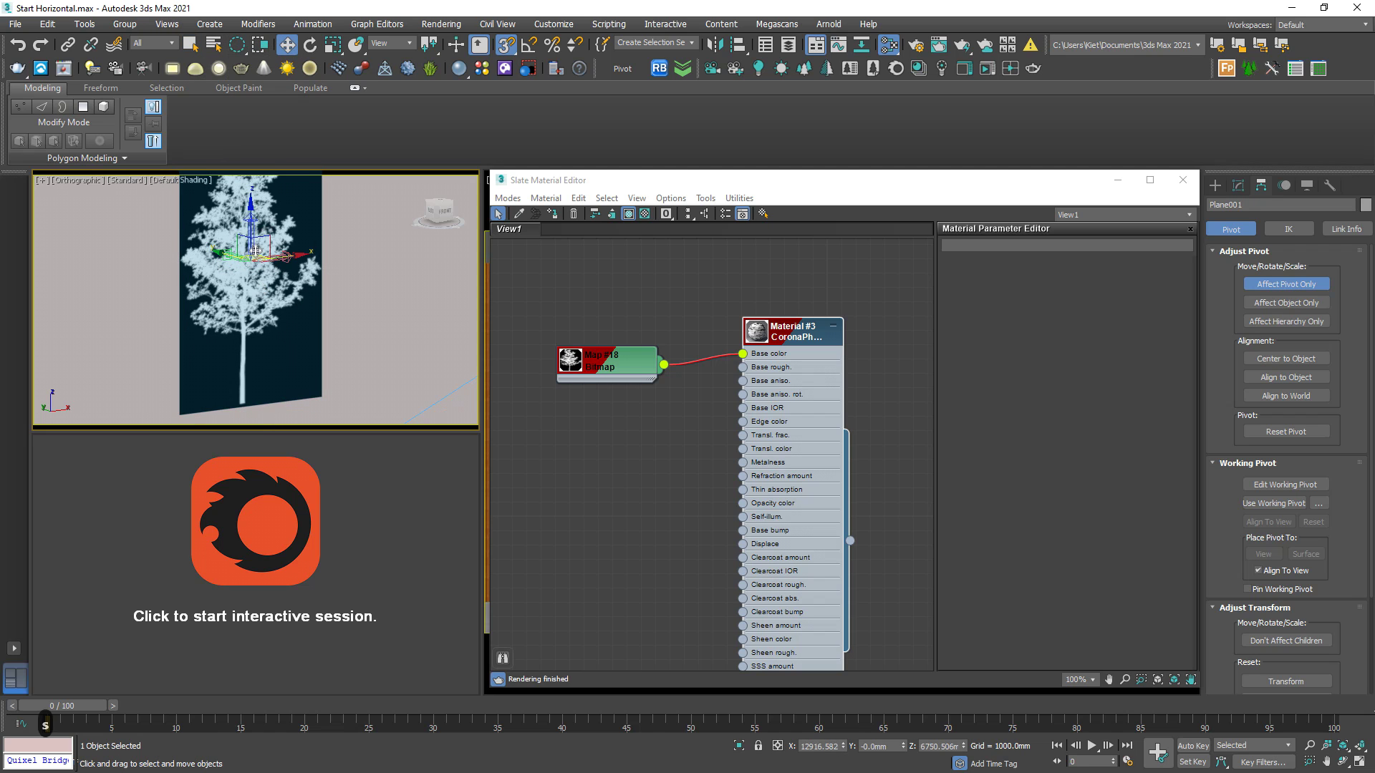
drag(252, 234, 246, 399)
key(s)
Step: In the front view, shift the tree plane's pivot toward the base of the tree trunk
key(f)
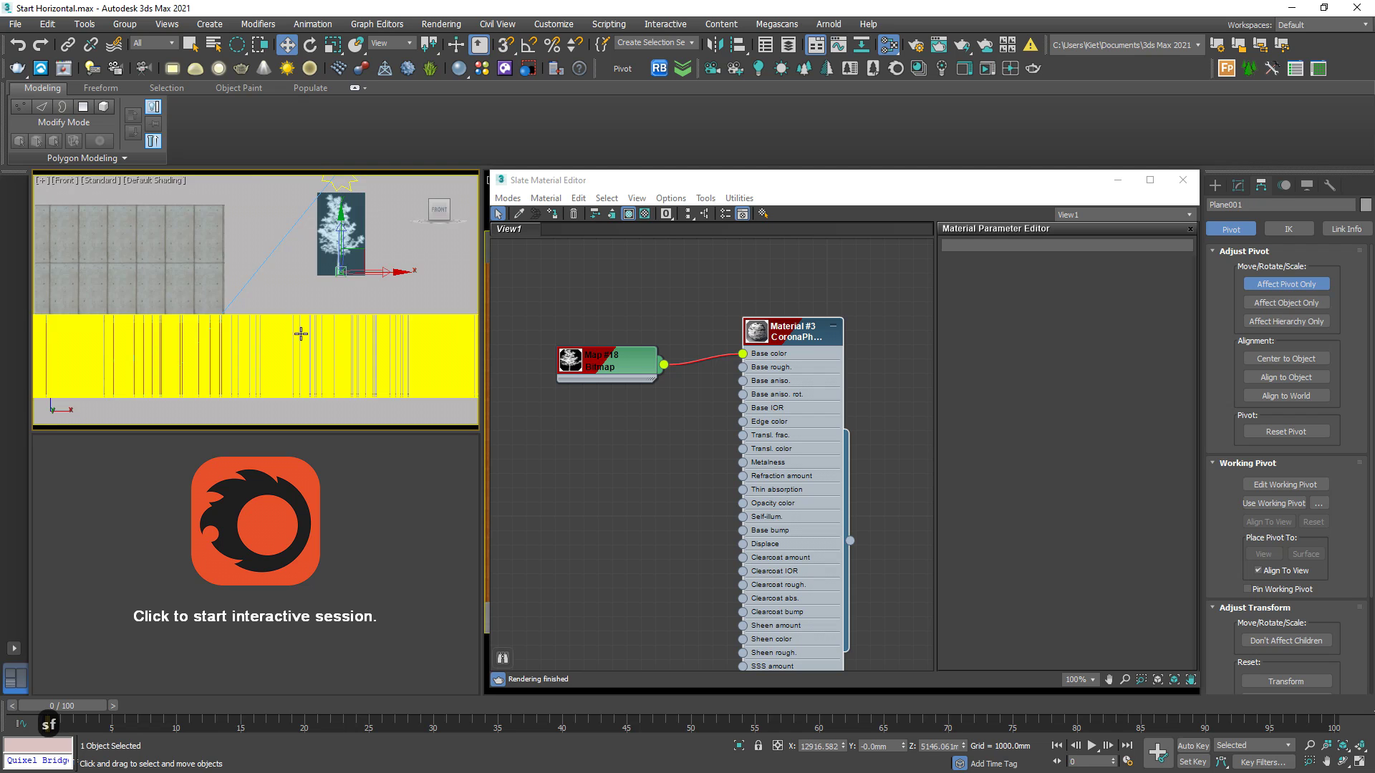
scroll(301, 329, up, 8)
scroll(290, 368, down, 6)
drag(361, 262, 339, 199)
scroll(341, 274, down, 8)
Step: Undo the most recent changes and leave the plane's pivot-only editing mode
key(ctrl+z)
key(ctrl+z)
key(ctrl+z)
key(ctrl+z)
key(ctrl+z)
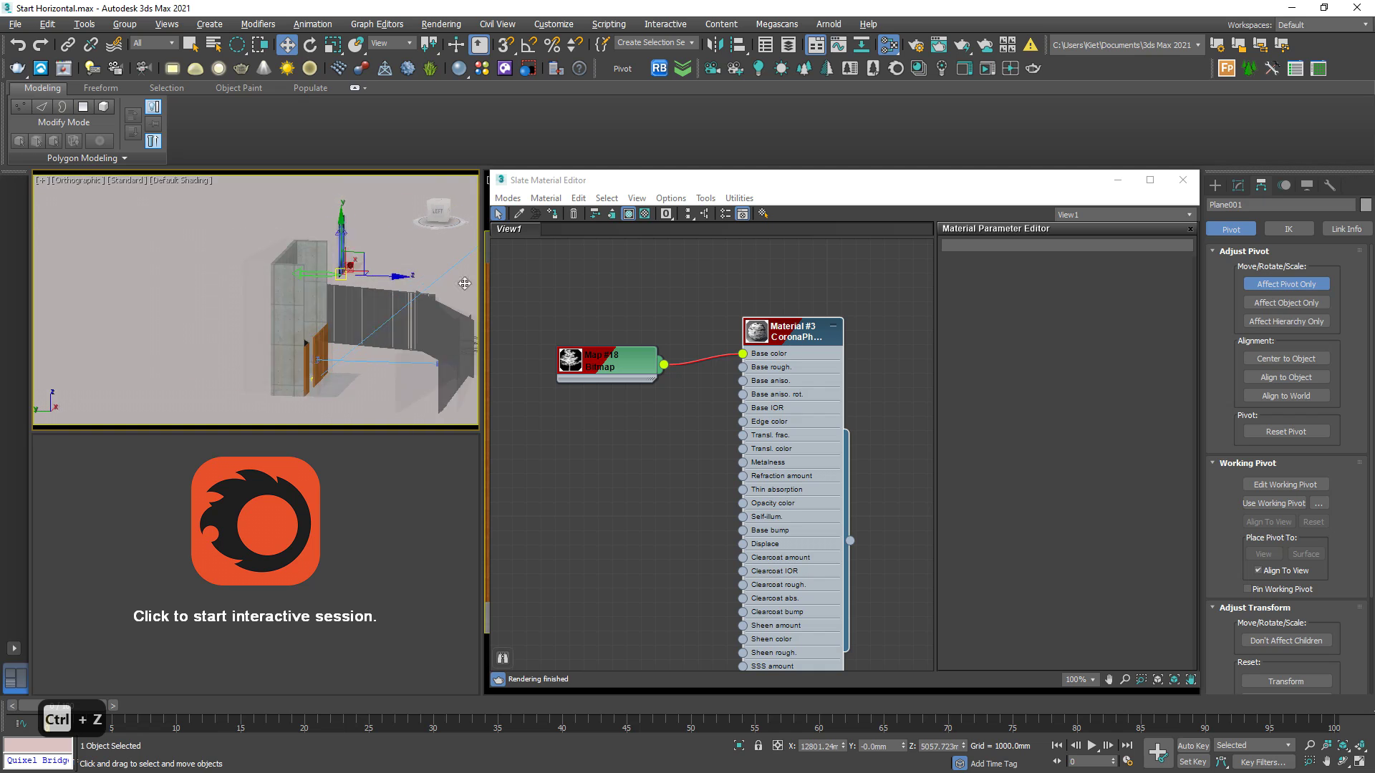
click(1261, 286)
scroll(358, 376, down, 3)
alt+middle_drag(358, 376, 351, 396)
scroll(376, 370, up, 5)
key(ctrl+z)
key(ctrl+z)
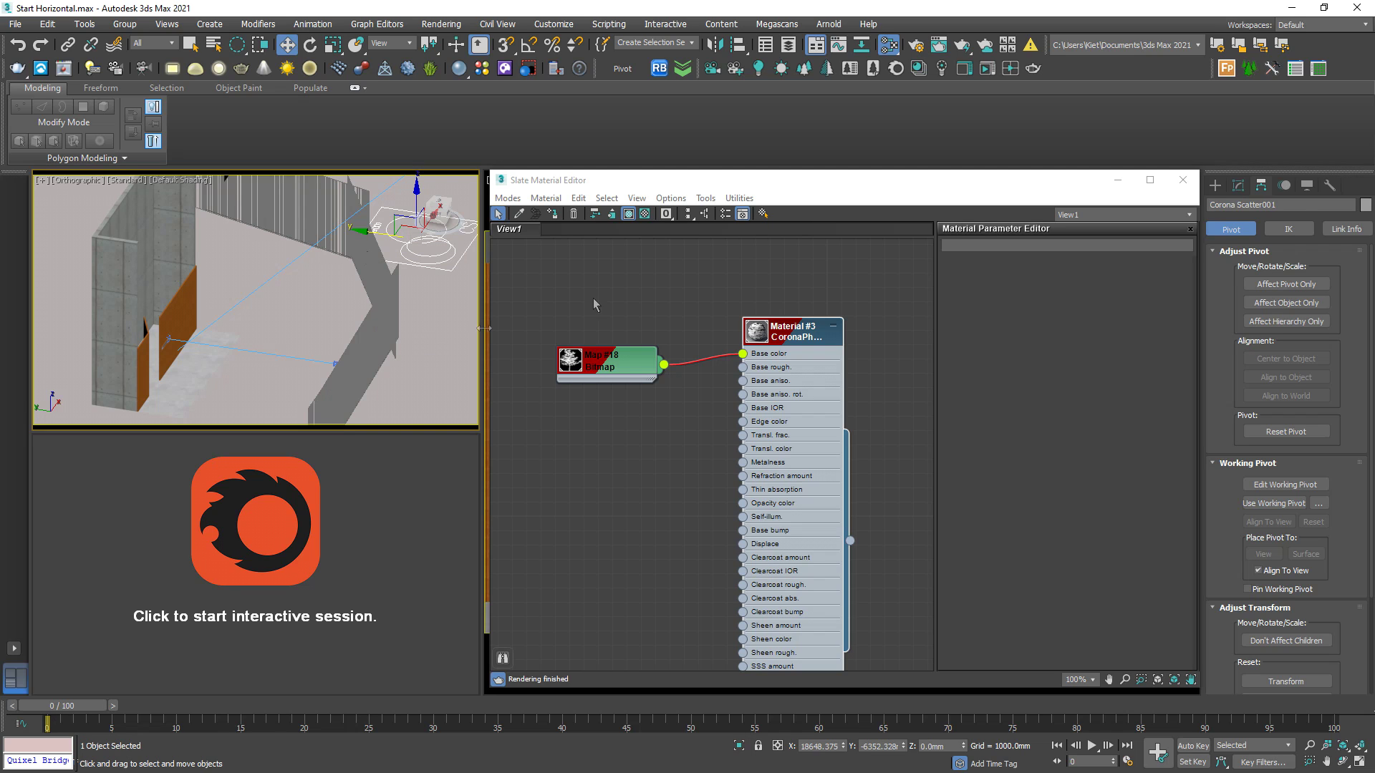
Step: Enable Avoid collisions in the Corona Scatter's scattering settings and inspect the scattered planes
click(1238, 185)
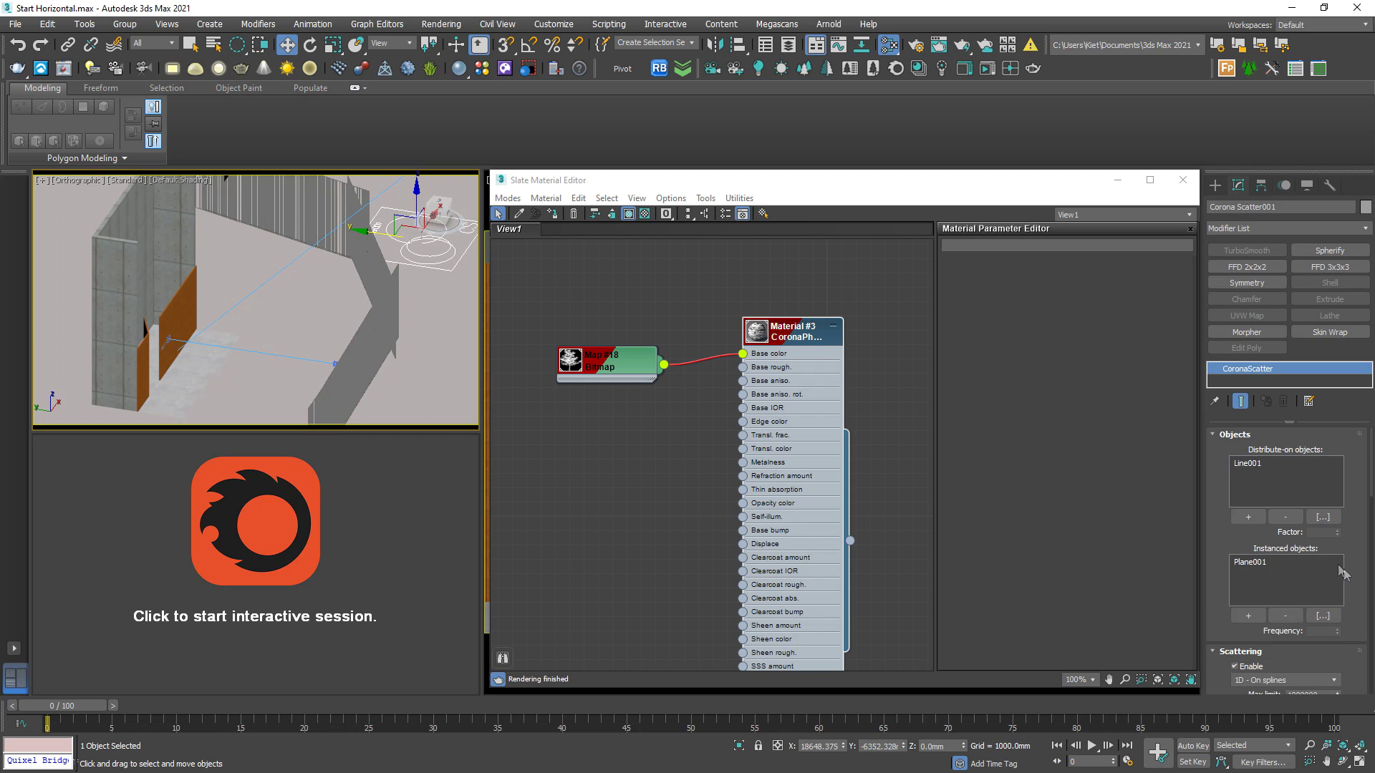
scroll(1341, 569, down, 5)
scroll(1352, 538, down, 4)
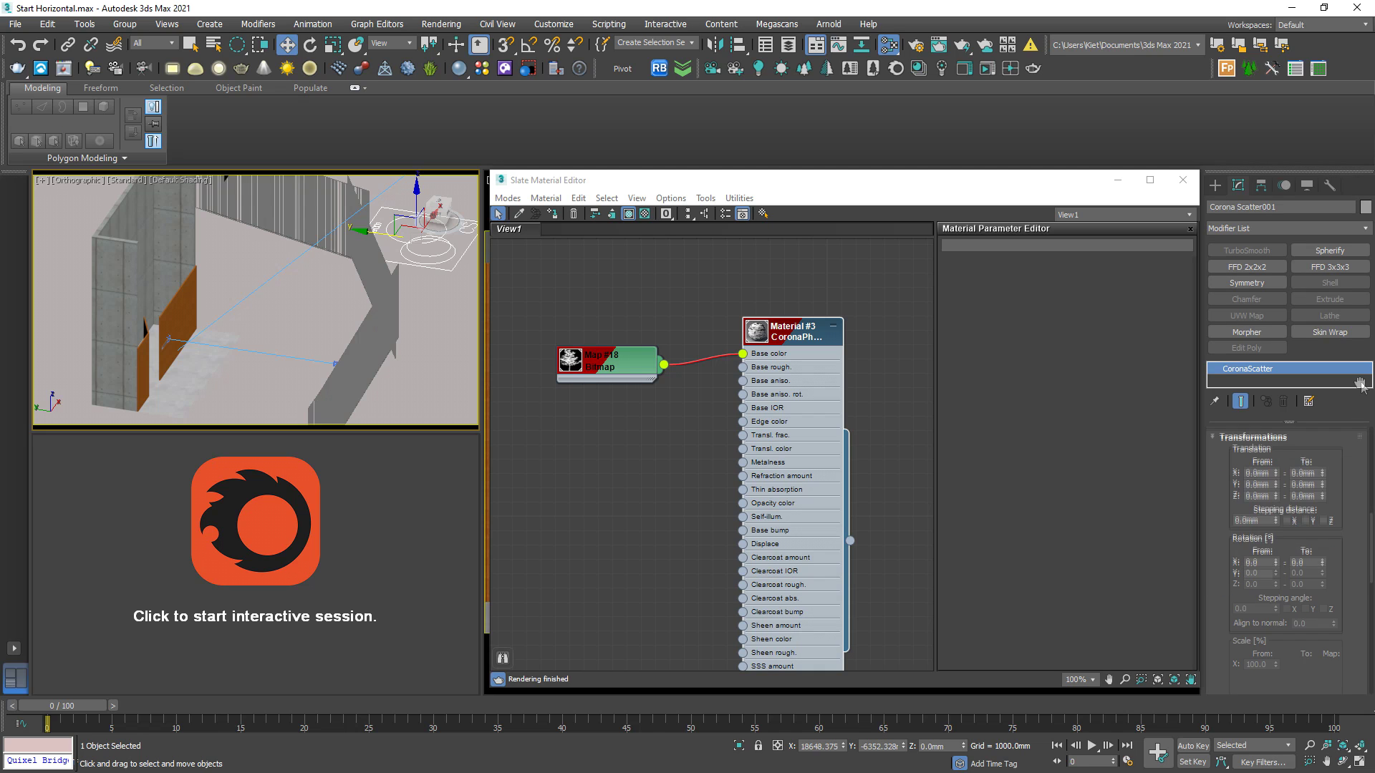
scroll(1356, 449, up, 4)
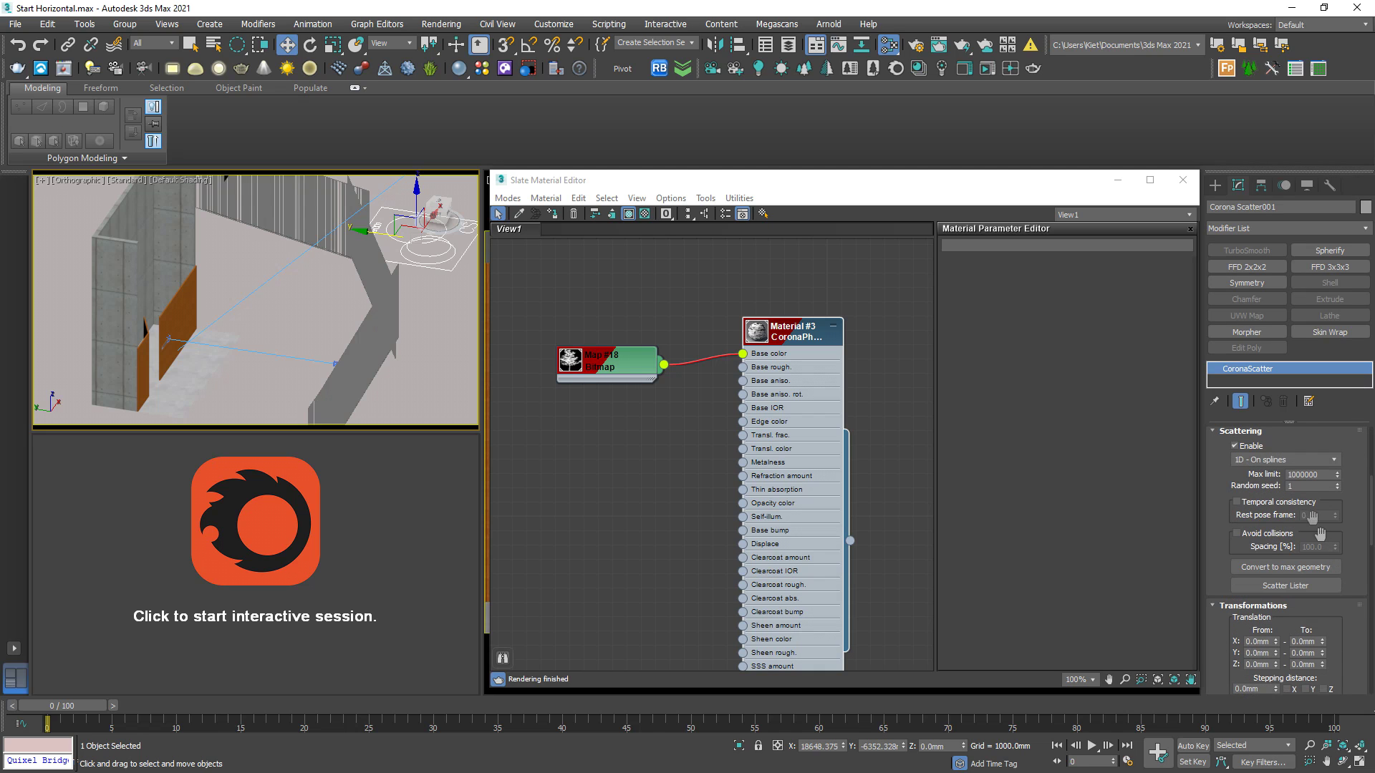
click(1236, 533)
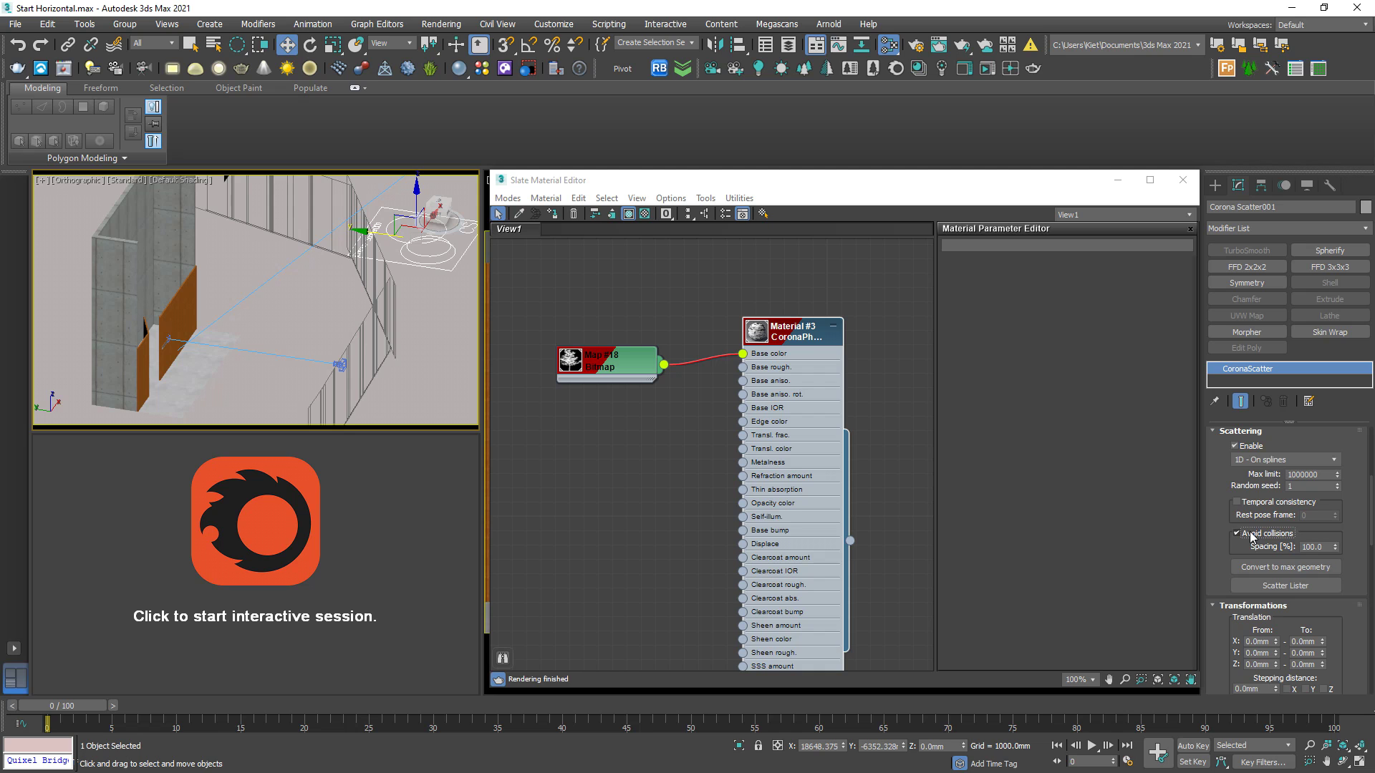
click(1322, 547)
alt+middle_drag(373, 308, 325, 282)
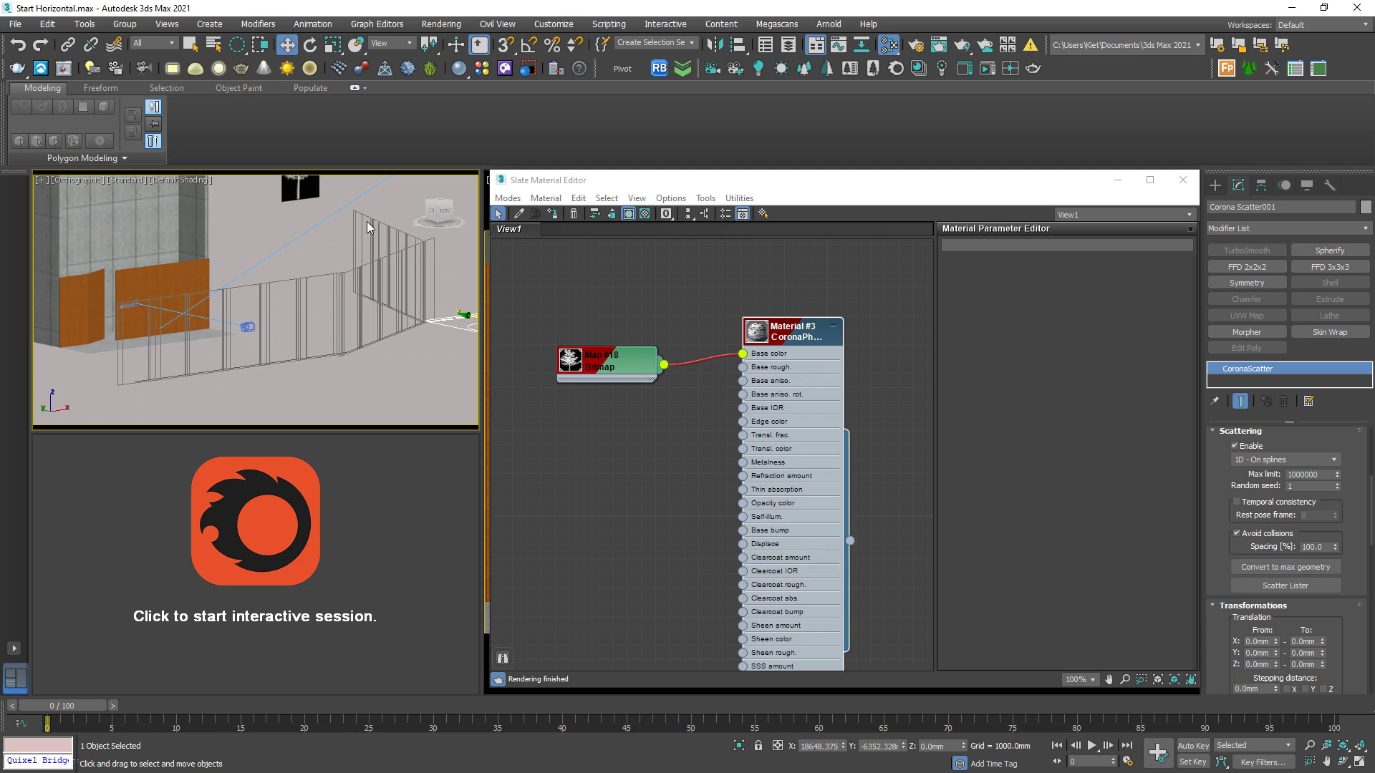
Step: Try a random X scale range of 200 to 500 % for the scattered tree planes in the Corona Scatter transformations
scroll(1350, 541, down, 6)
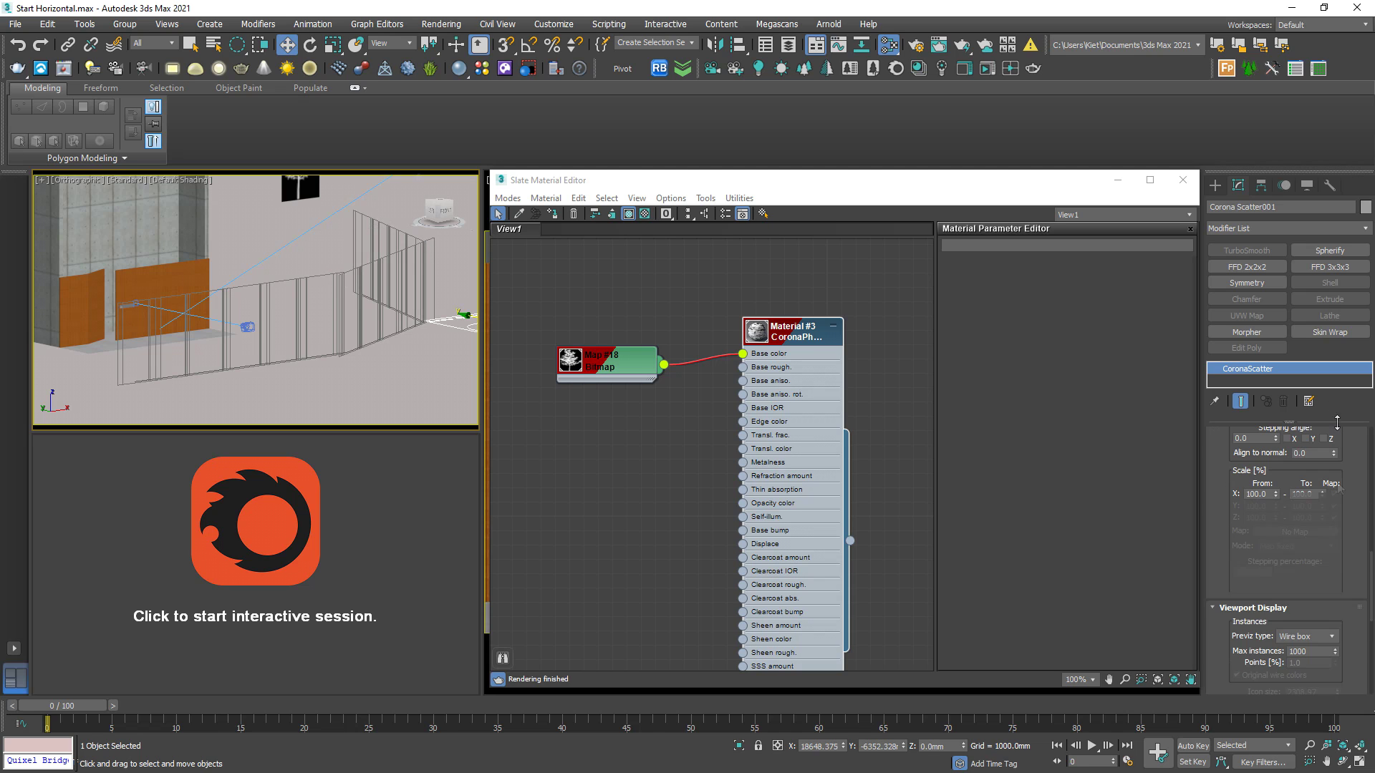
scroll(1348, 499, up, 3)
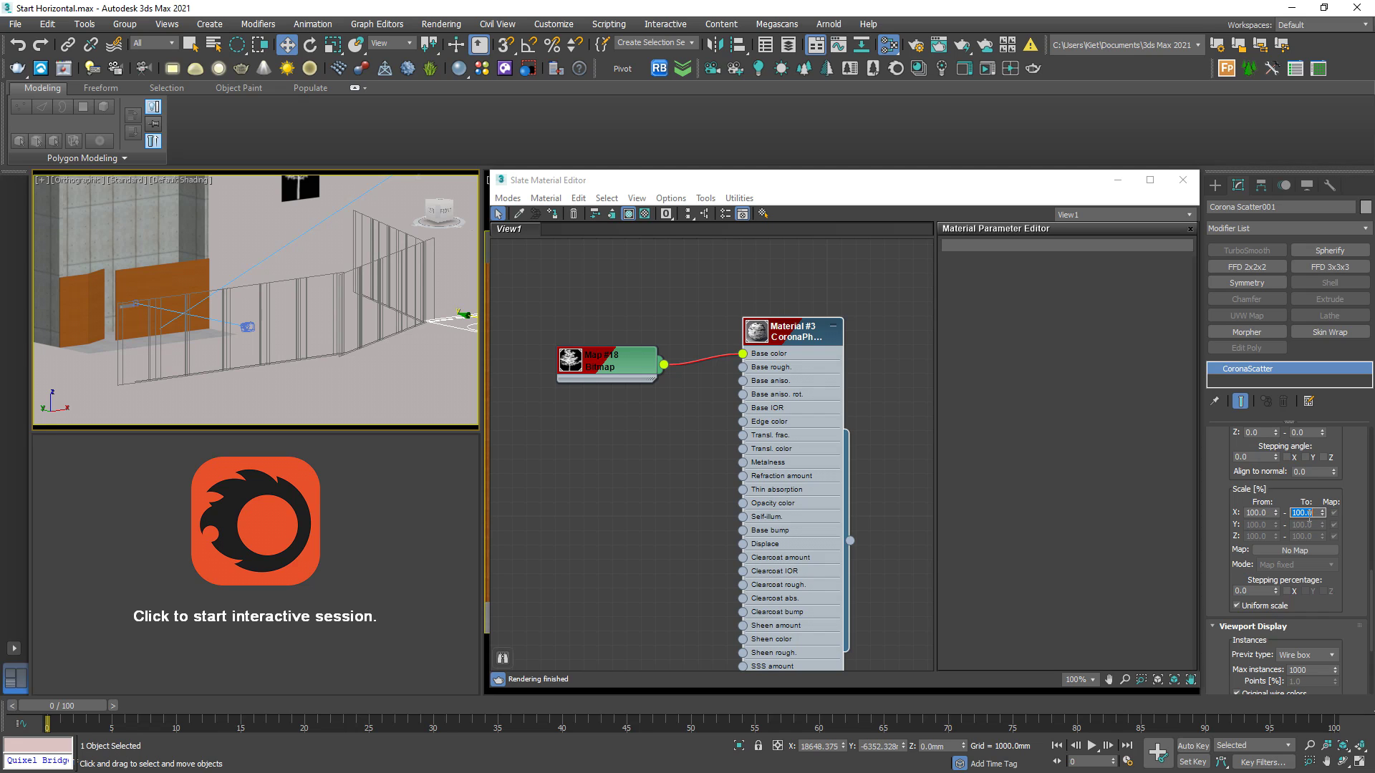
text(500)
key(Return)
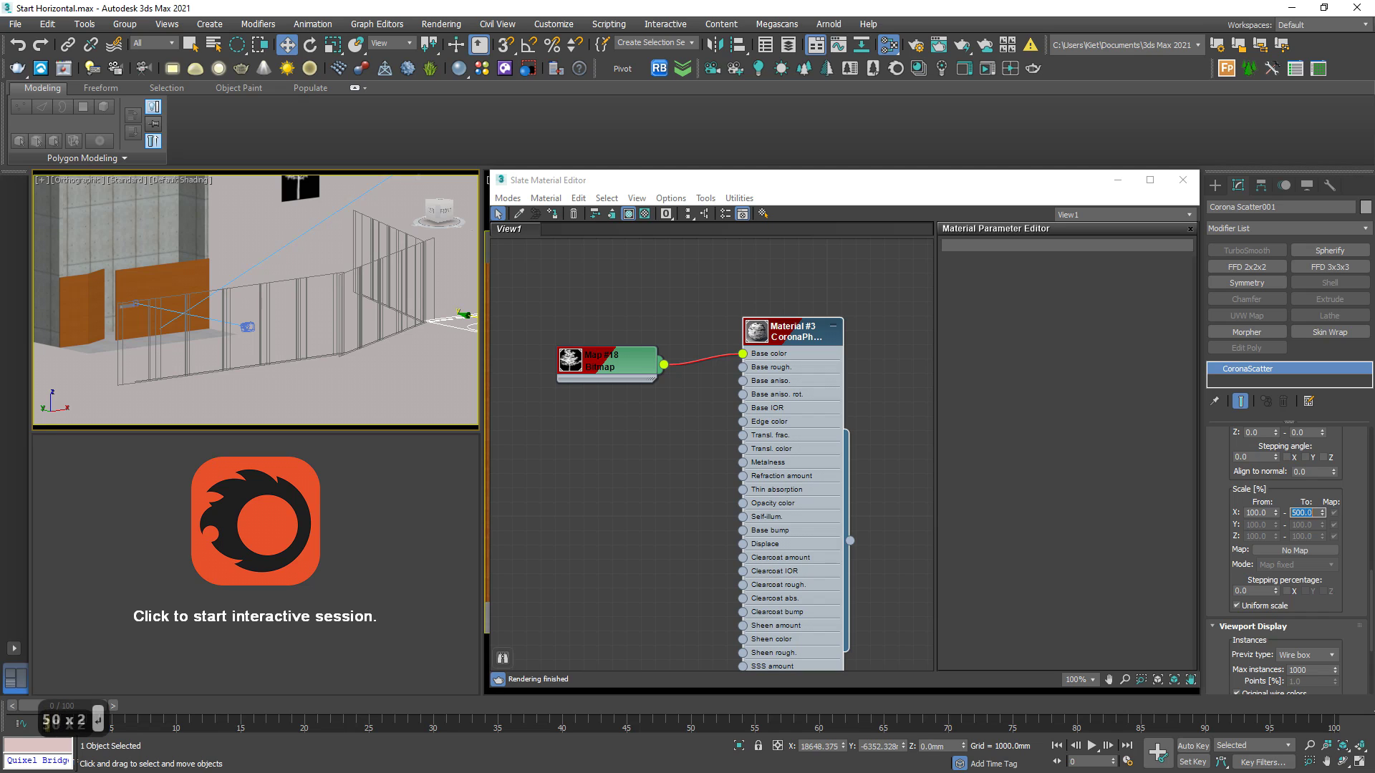
click(1255, 513)
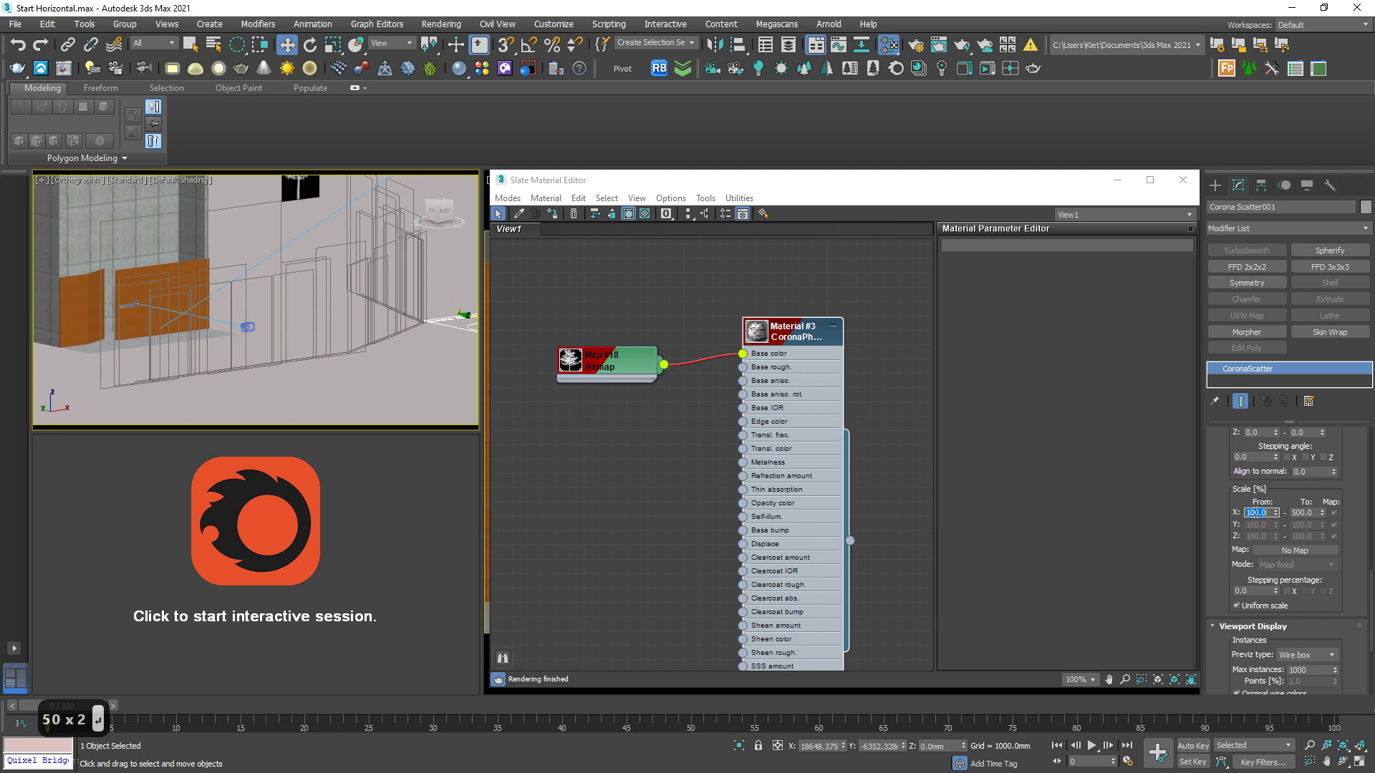
text(300)
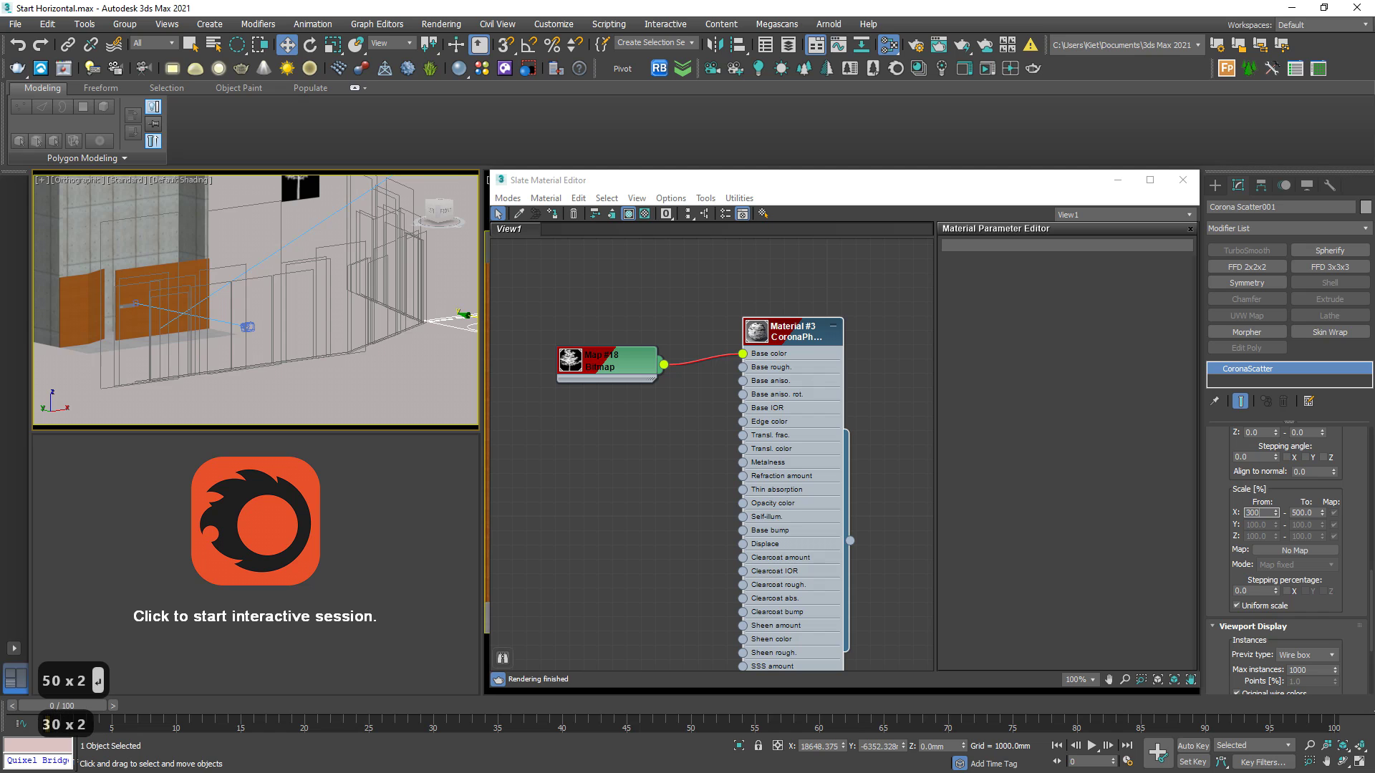
key(Return)
text(200)
key(Return)
alt+middle_drag(410, 335, 313, 389)
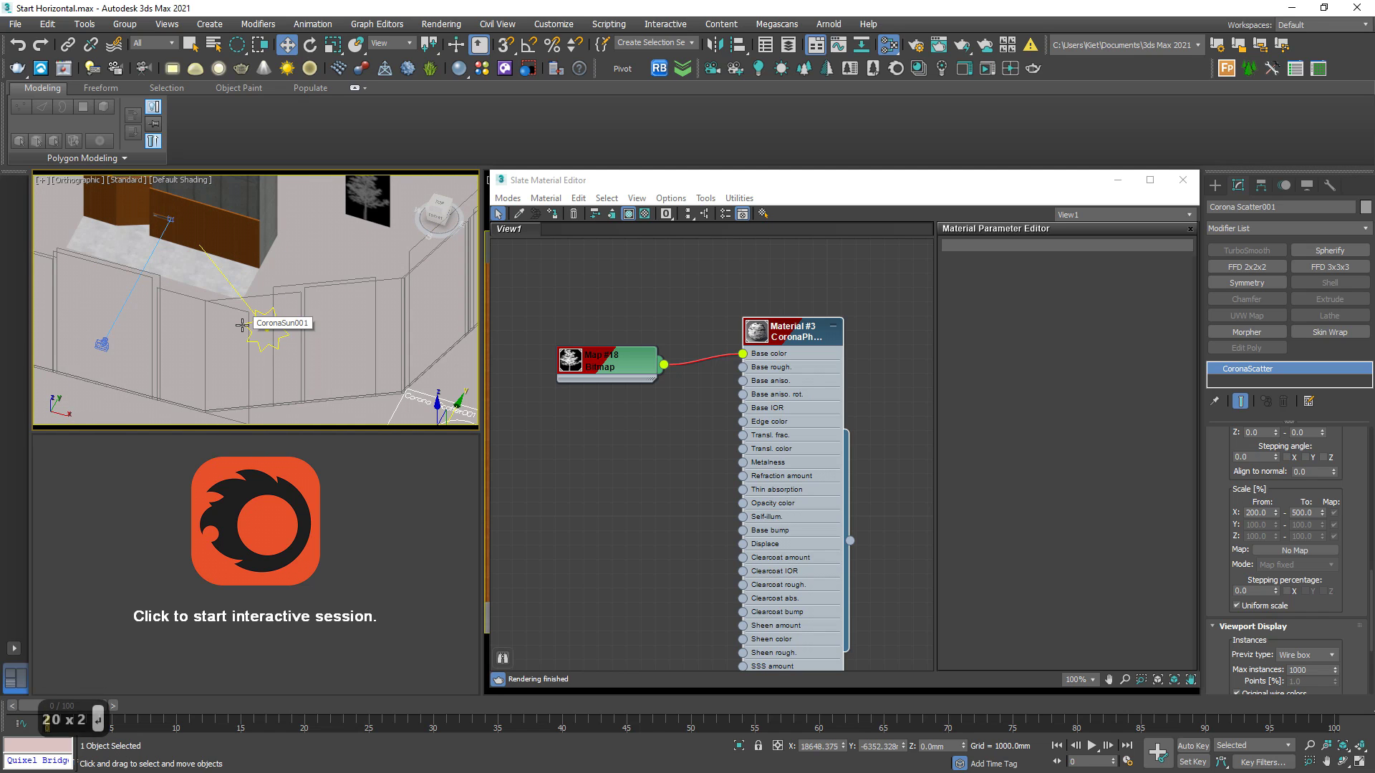
Step: Start the Corona interactive rendering and compare it with the scattered planes around the fence
click(308, 591)
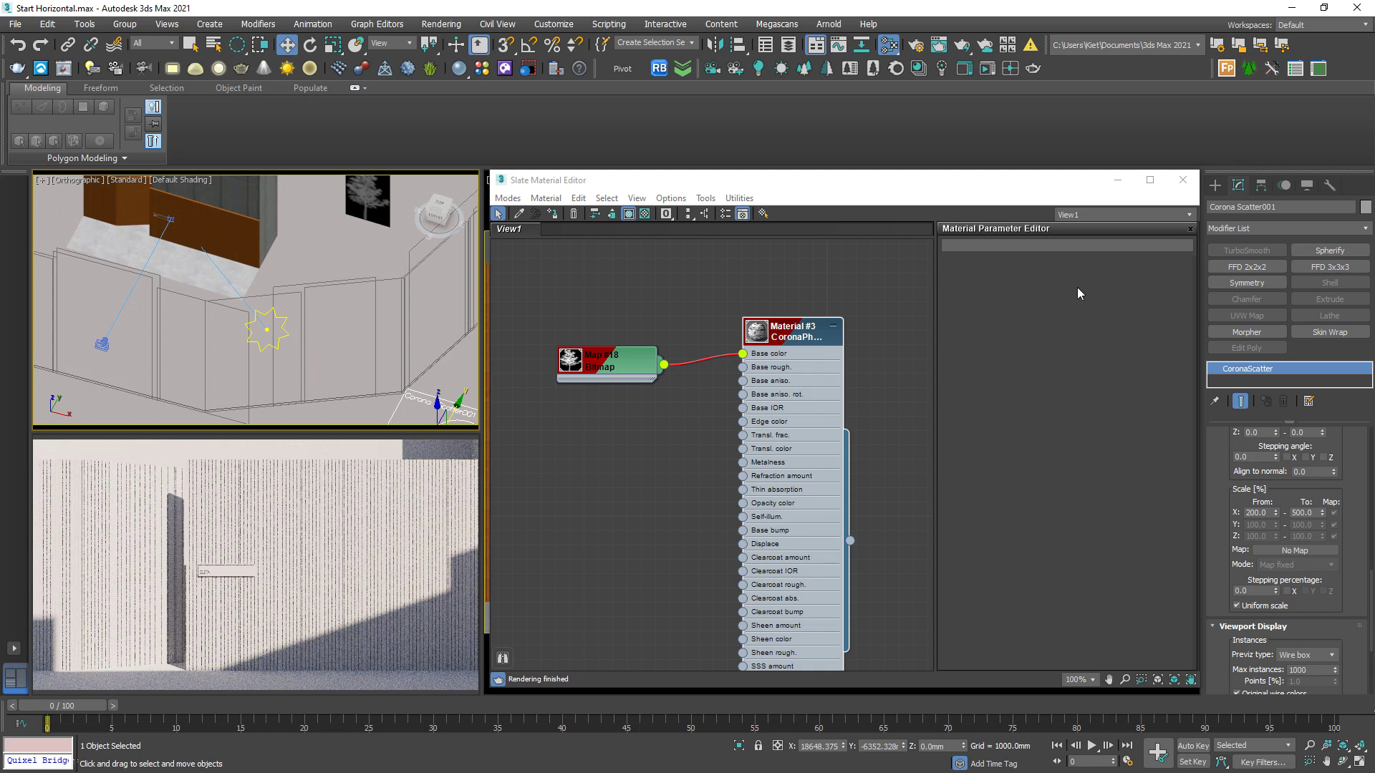
scroll(383, 301, down, 4)
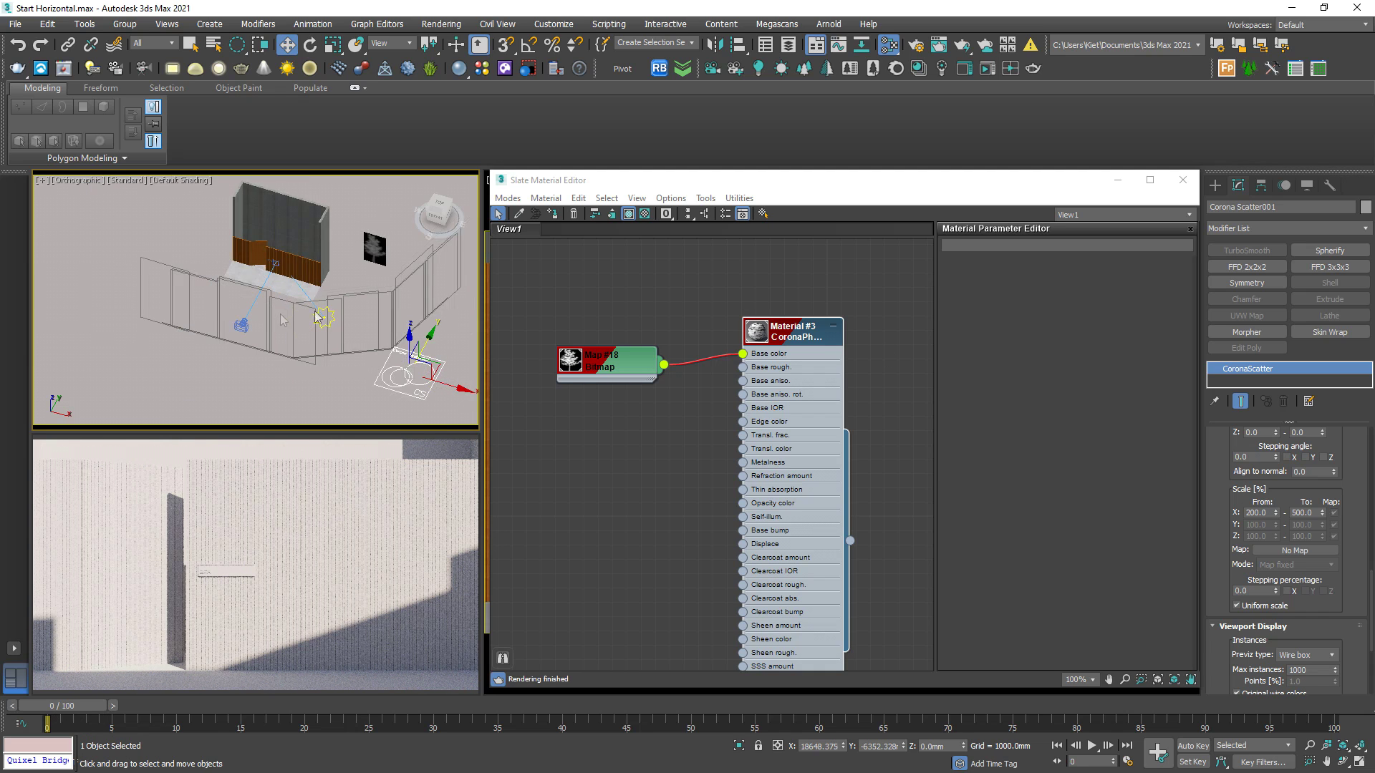
alt+middle_drag(382, 301, 437, 261)
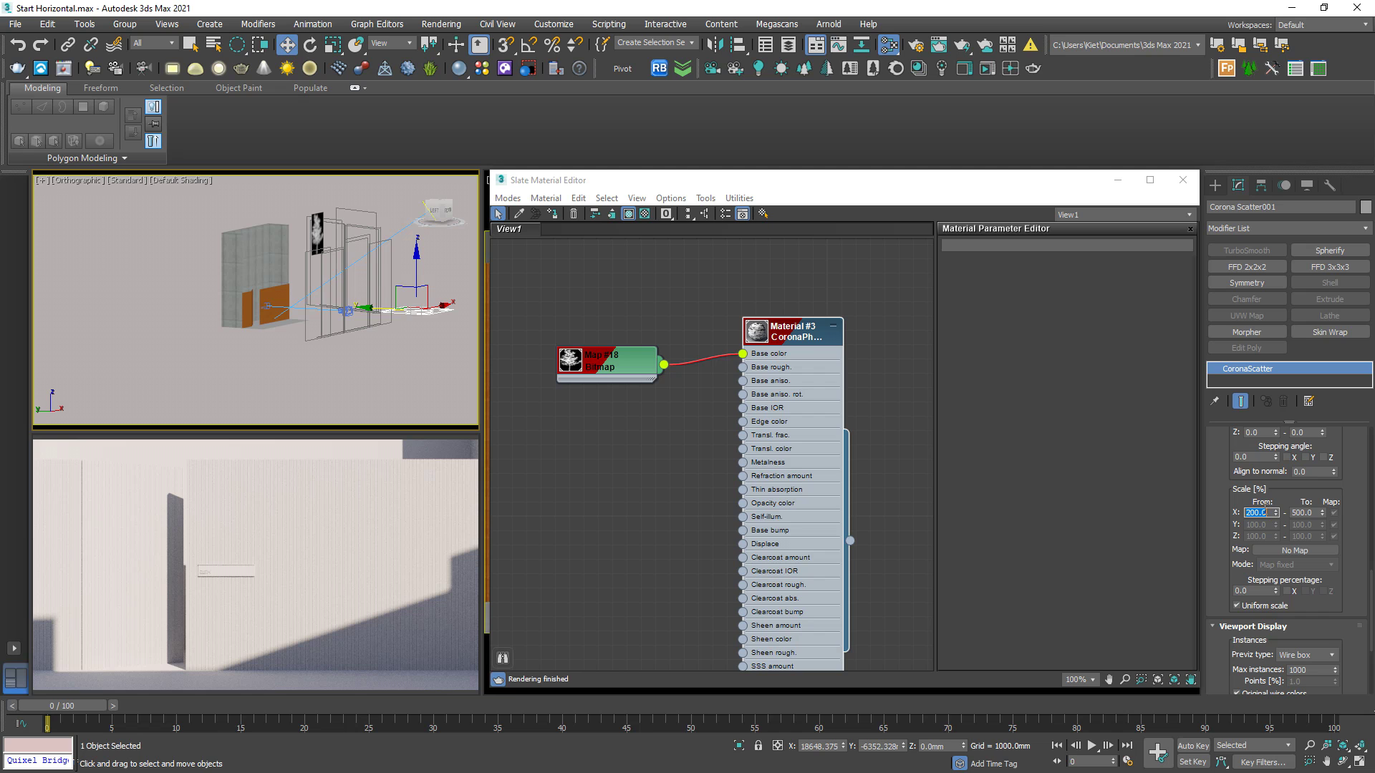
Step: Set the scattered planes' X scale range to 300 to 700 %, trying 600 % as the upper limit first
text(300)
key(Tab)
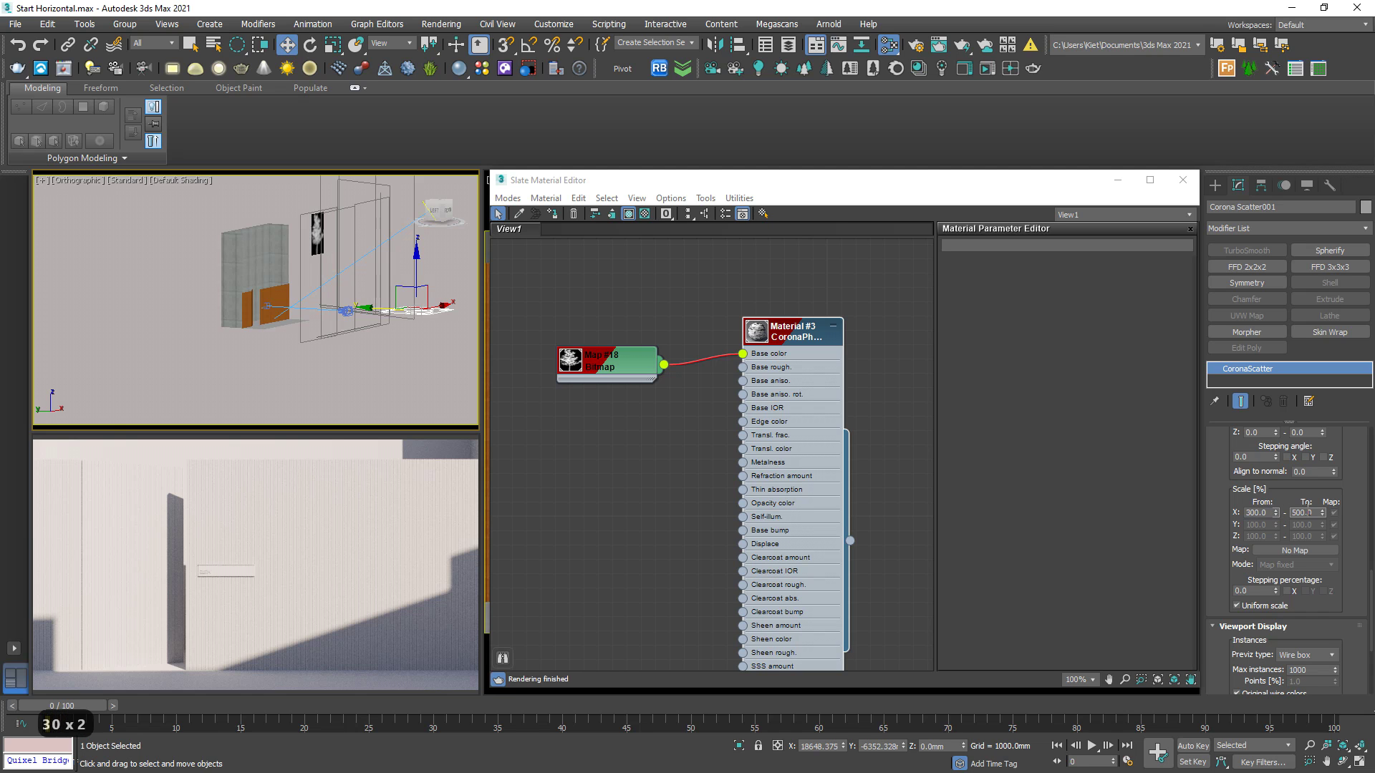
text(7)
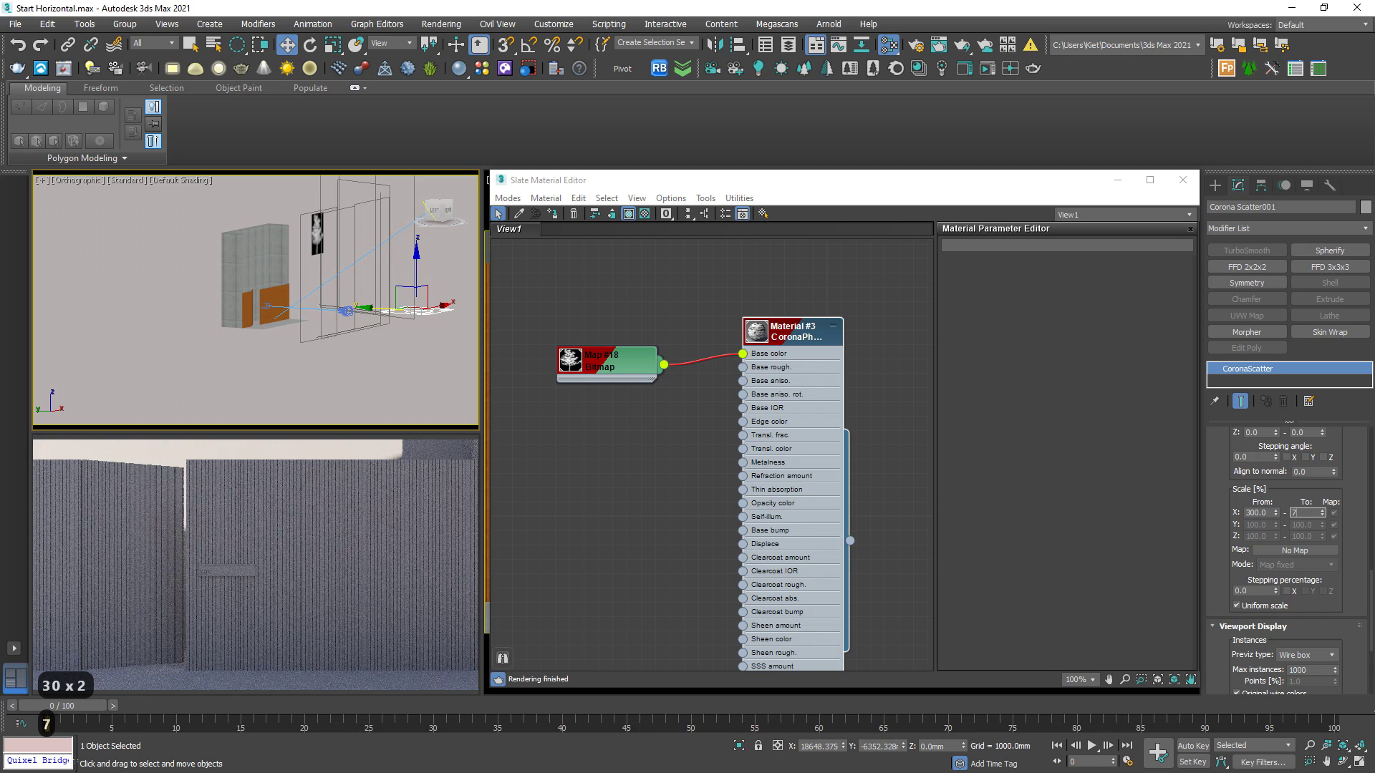
text(600)
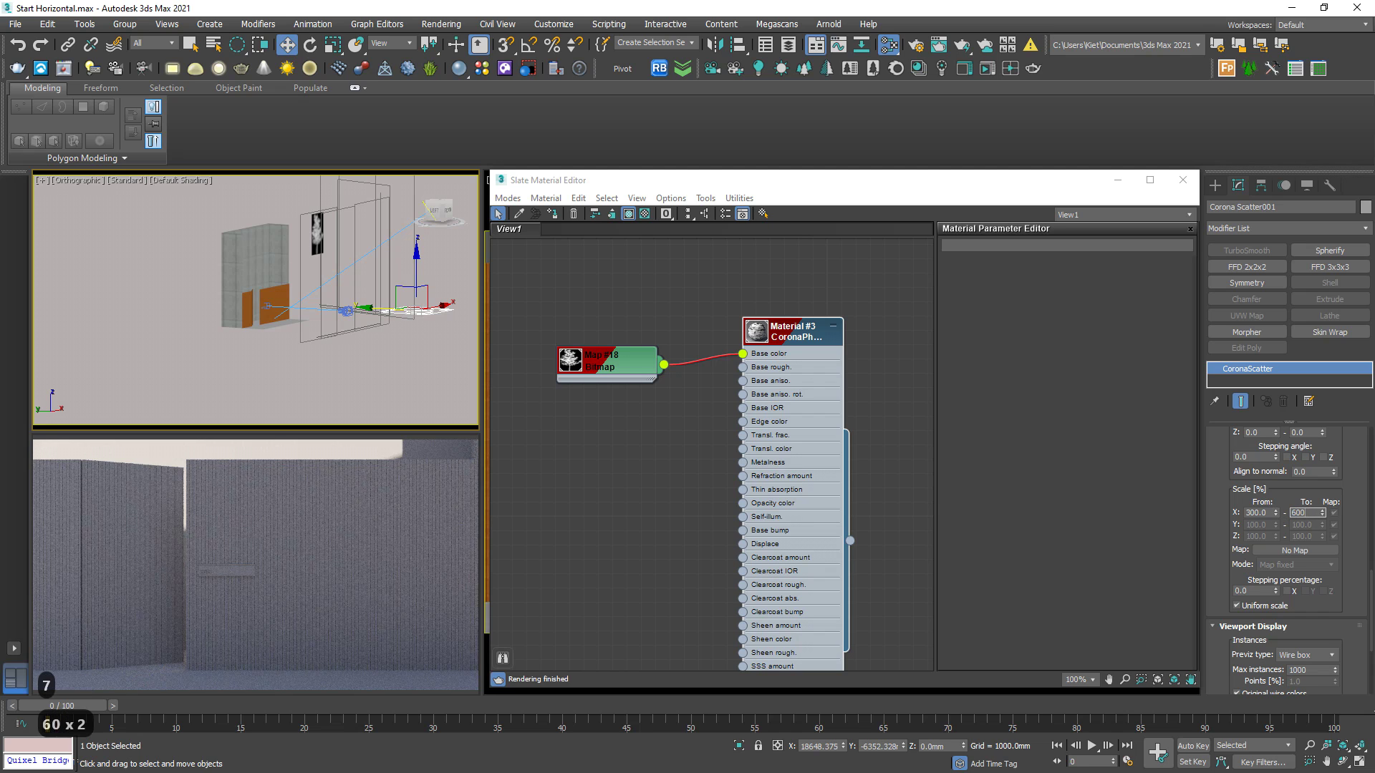
key(Return)
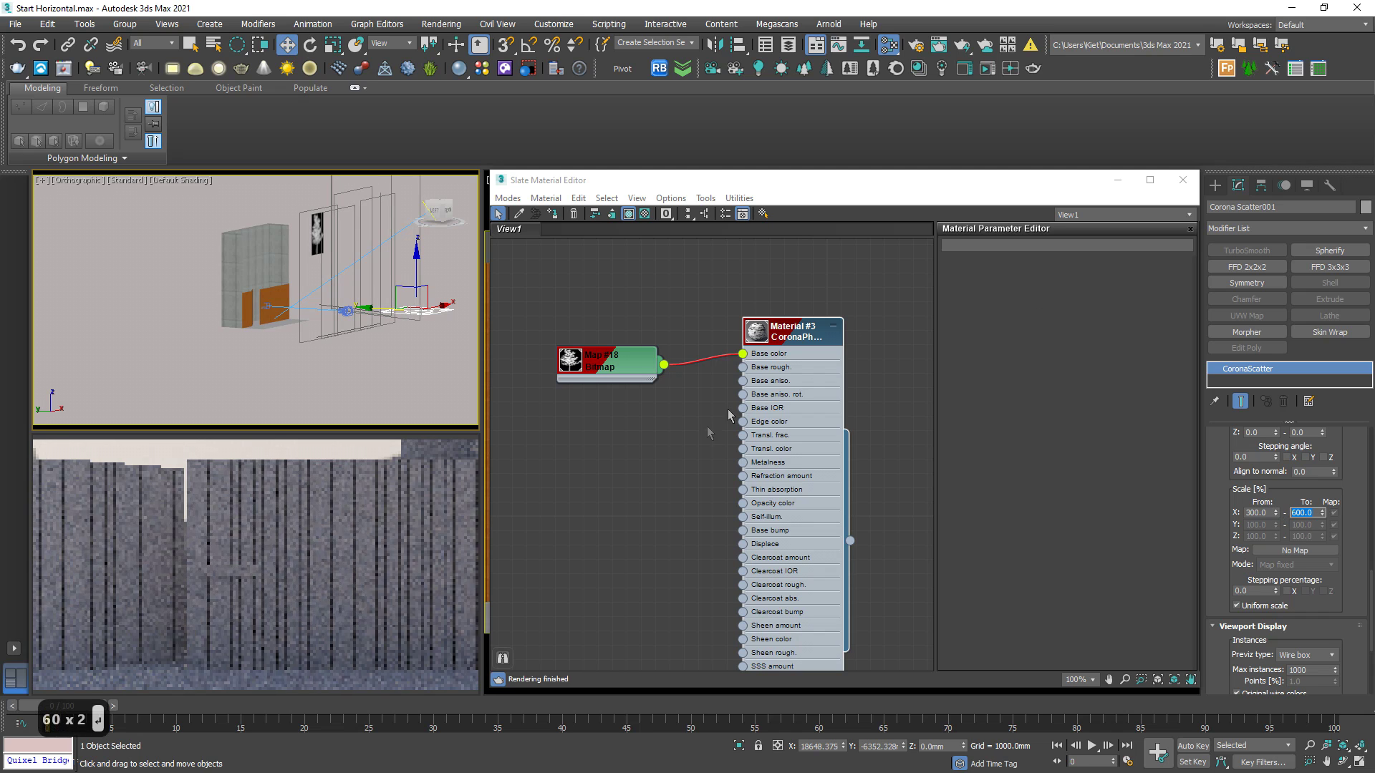
text(700)
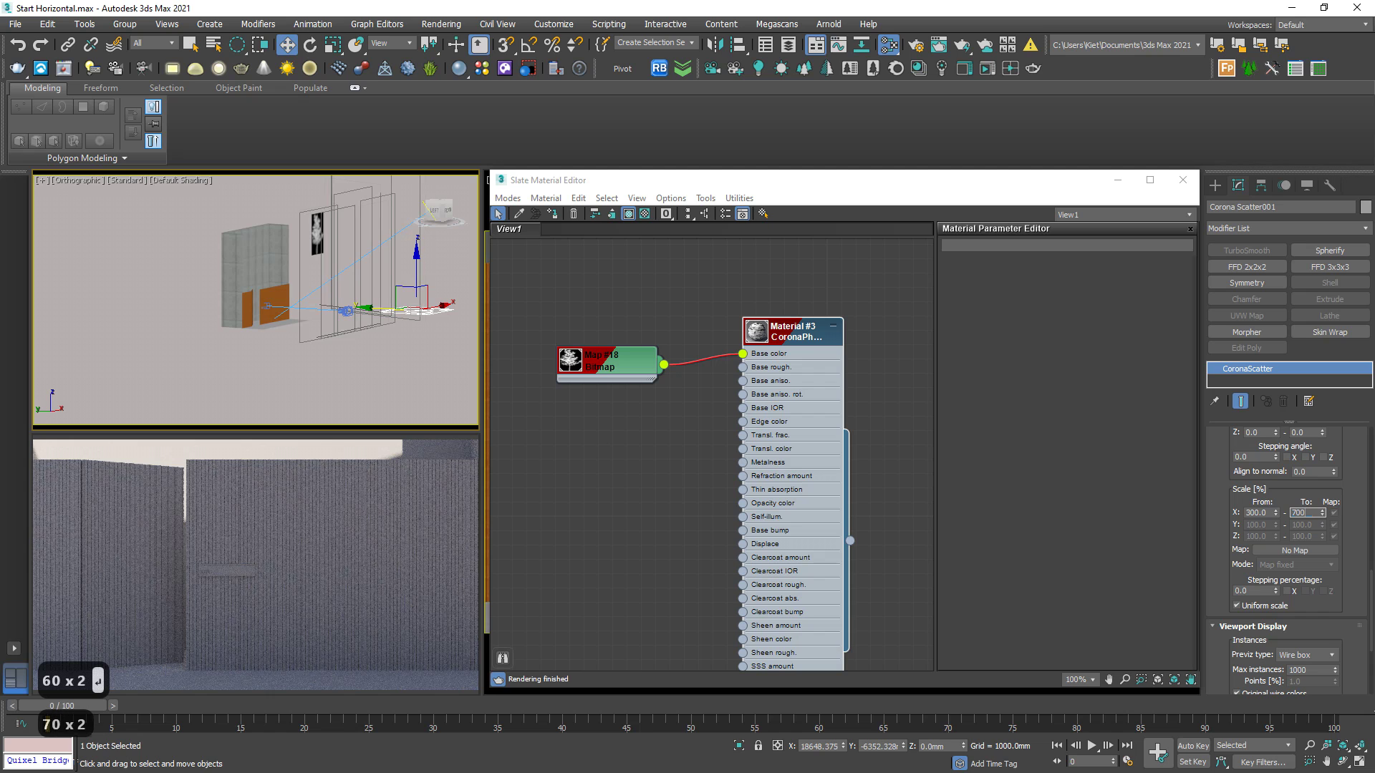
key(Return)
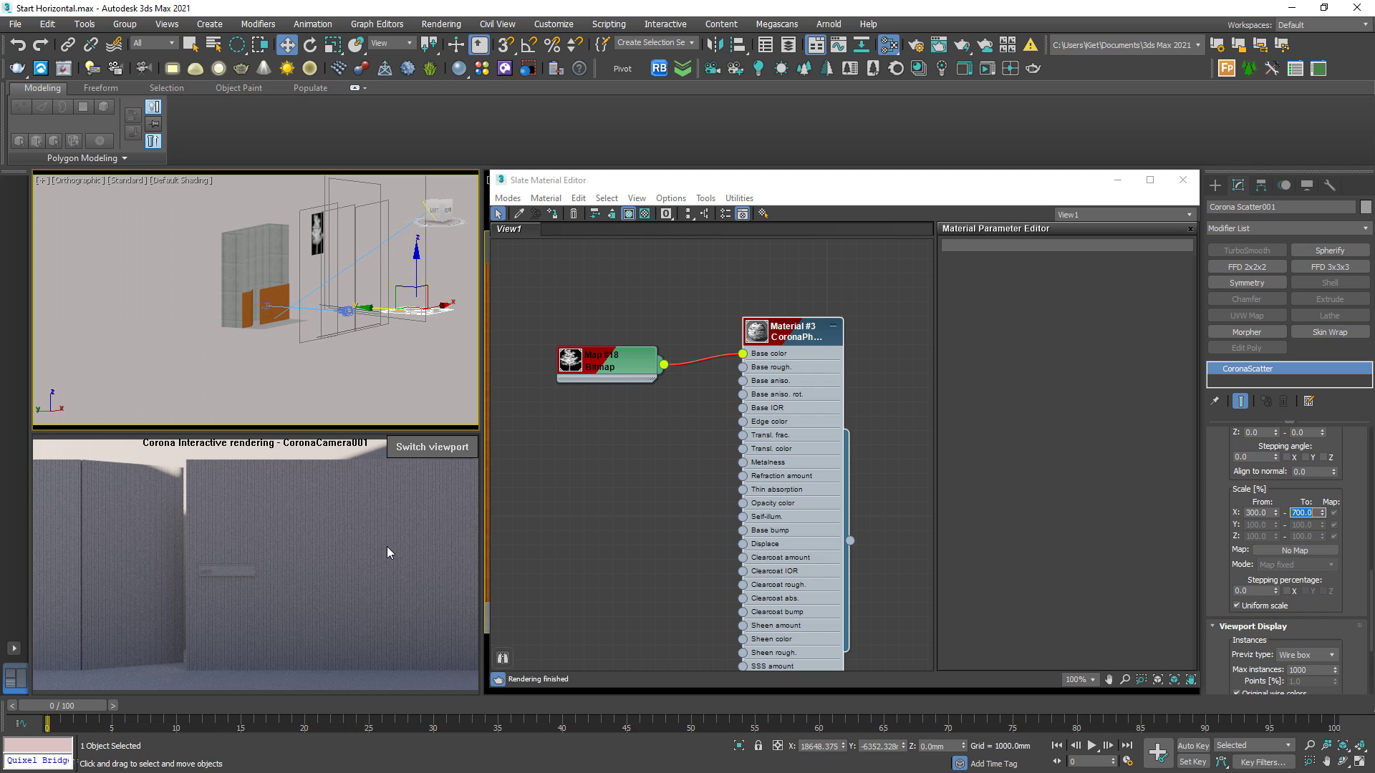
Step: Minimize the material editor and switch the camera viewport to perspective to examine the scattered planes around the fence from outside
alt+middle_drag(265, 351, 312, 366)
scroll(308, 356, down, 4)
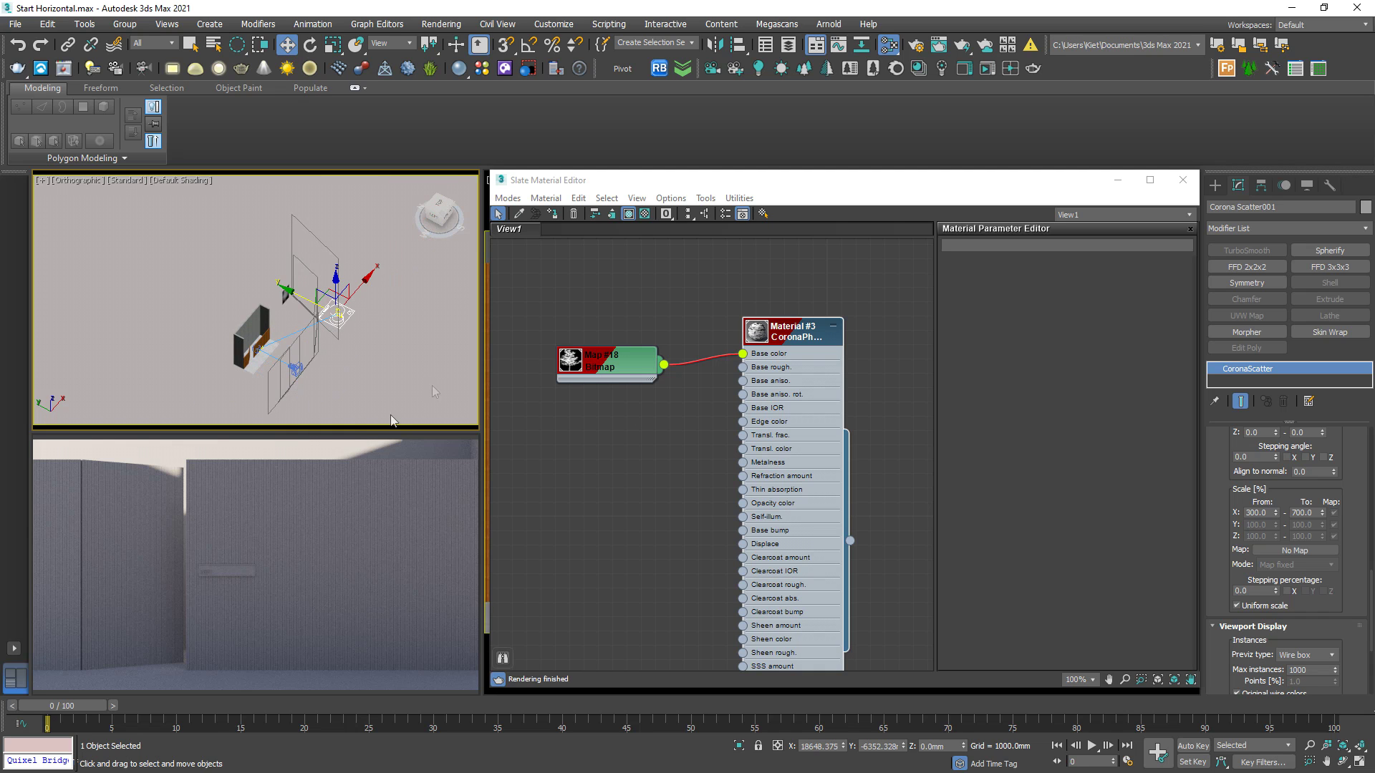
click(1118, 181)
click(758, 456)
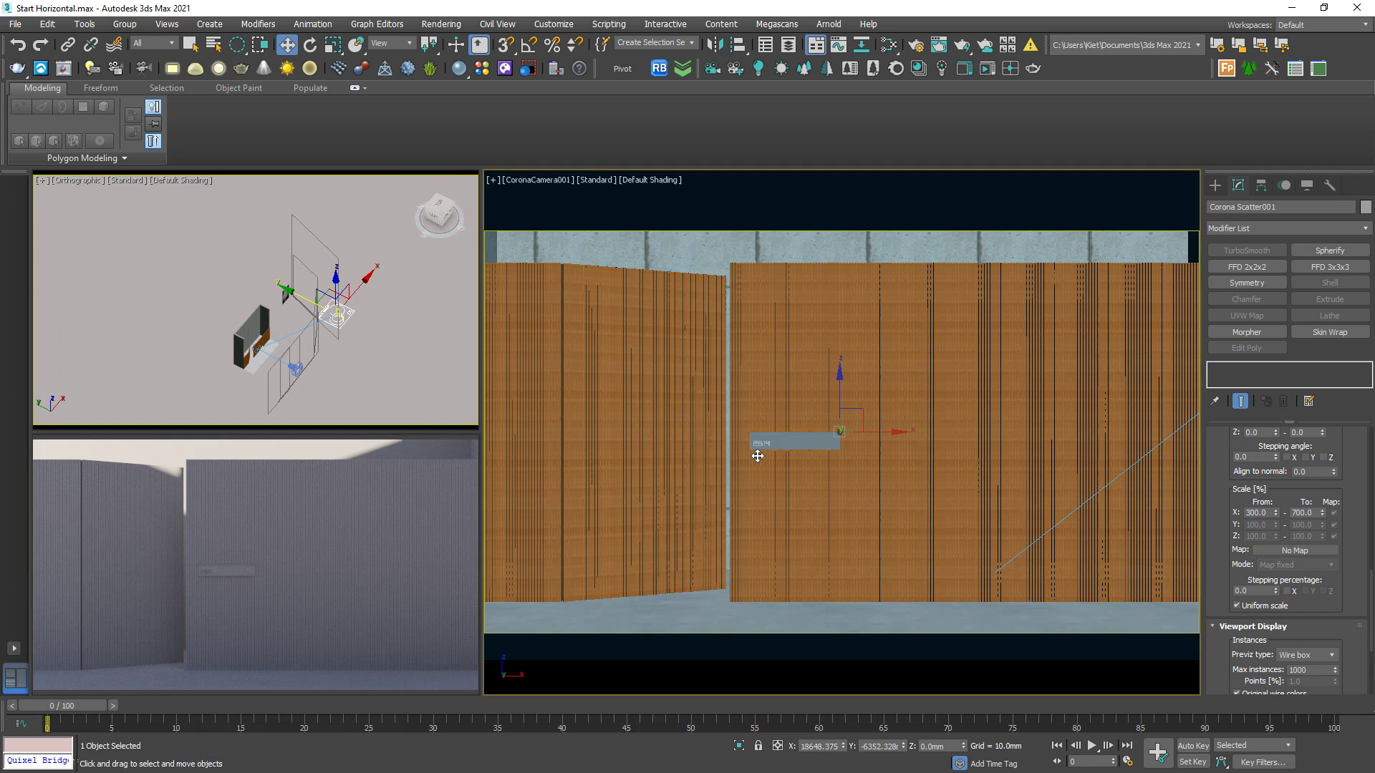
key(p)
scroll(757, 455, down, 5)
alt+middle_drag(758, 455, 813, 491)
scroll(813, 491, down, 5)
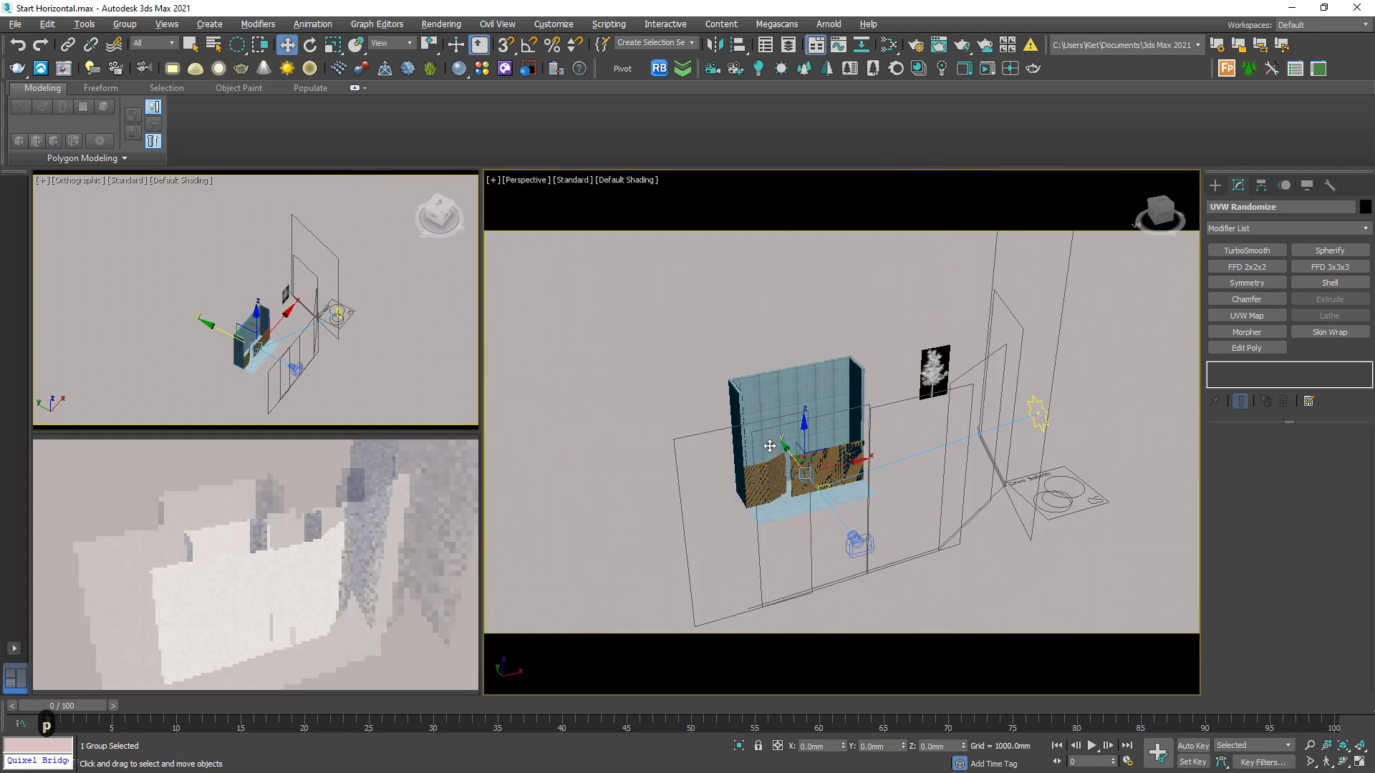
alt+middle_drag(770, 446, 716, 455)
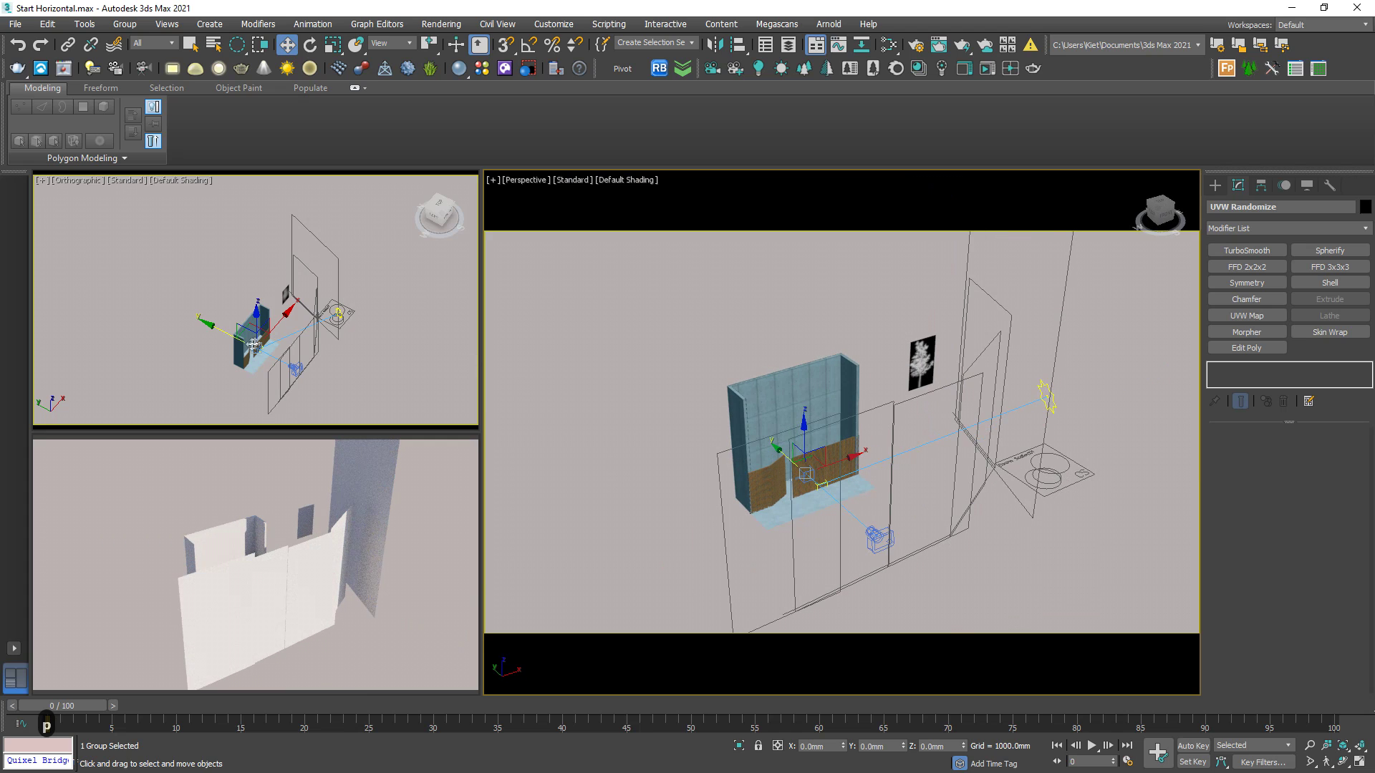
Step: Select the tree plane and enable the exclusion list of the material override in the render setup's scene settings
click(285, 295)
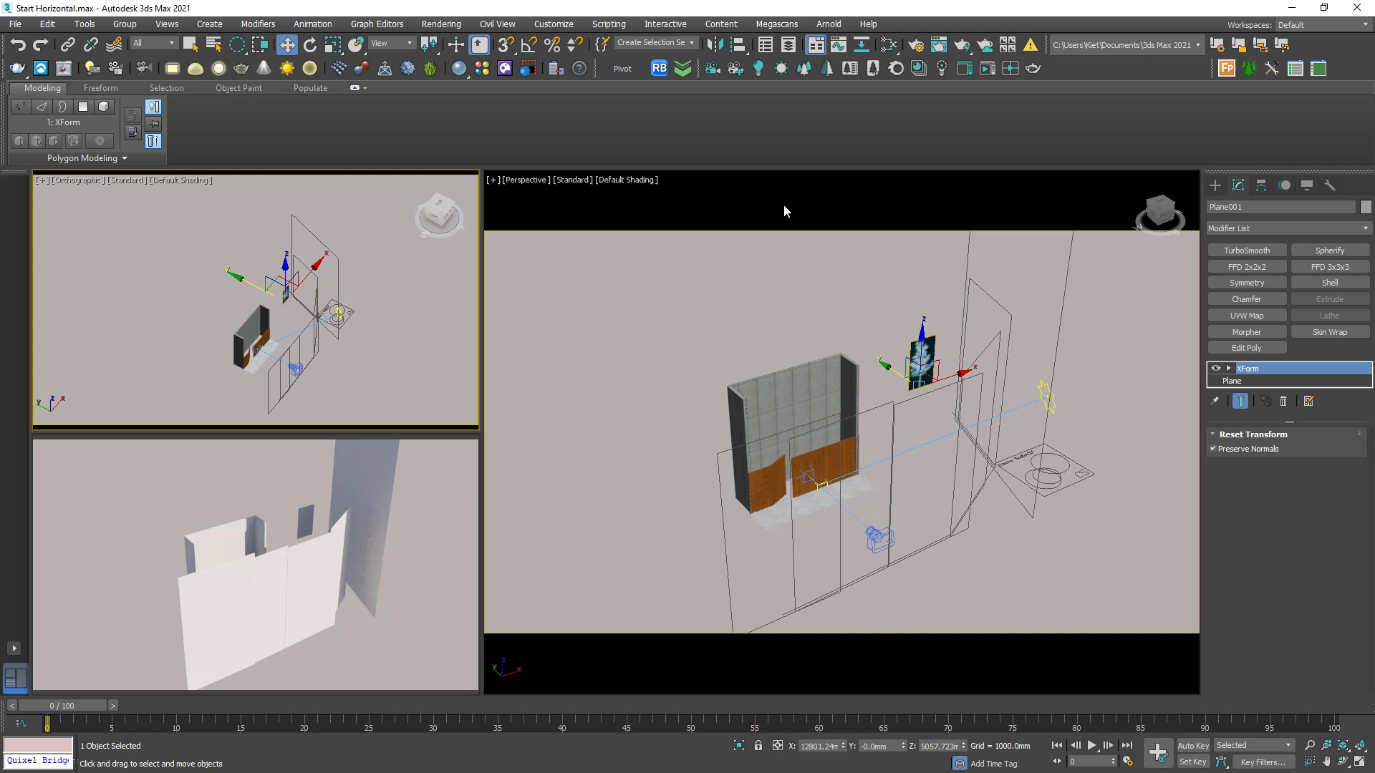
click(916, 44)
click(395, 237)
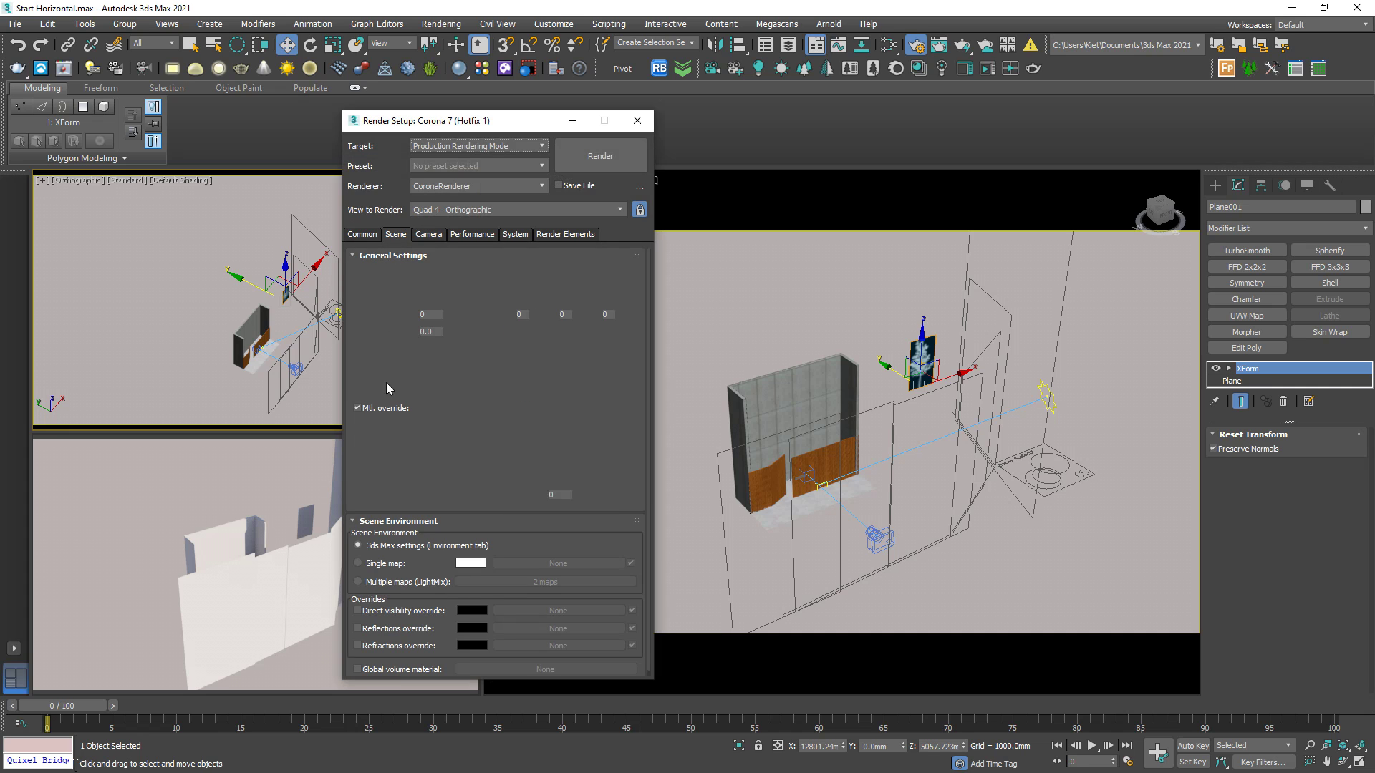
click(358, 425)
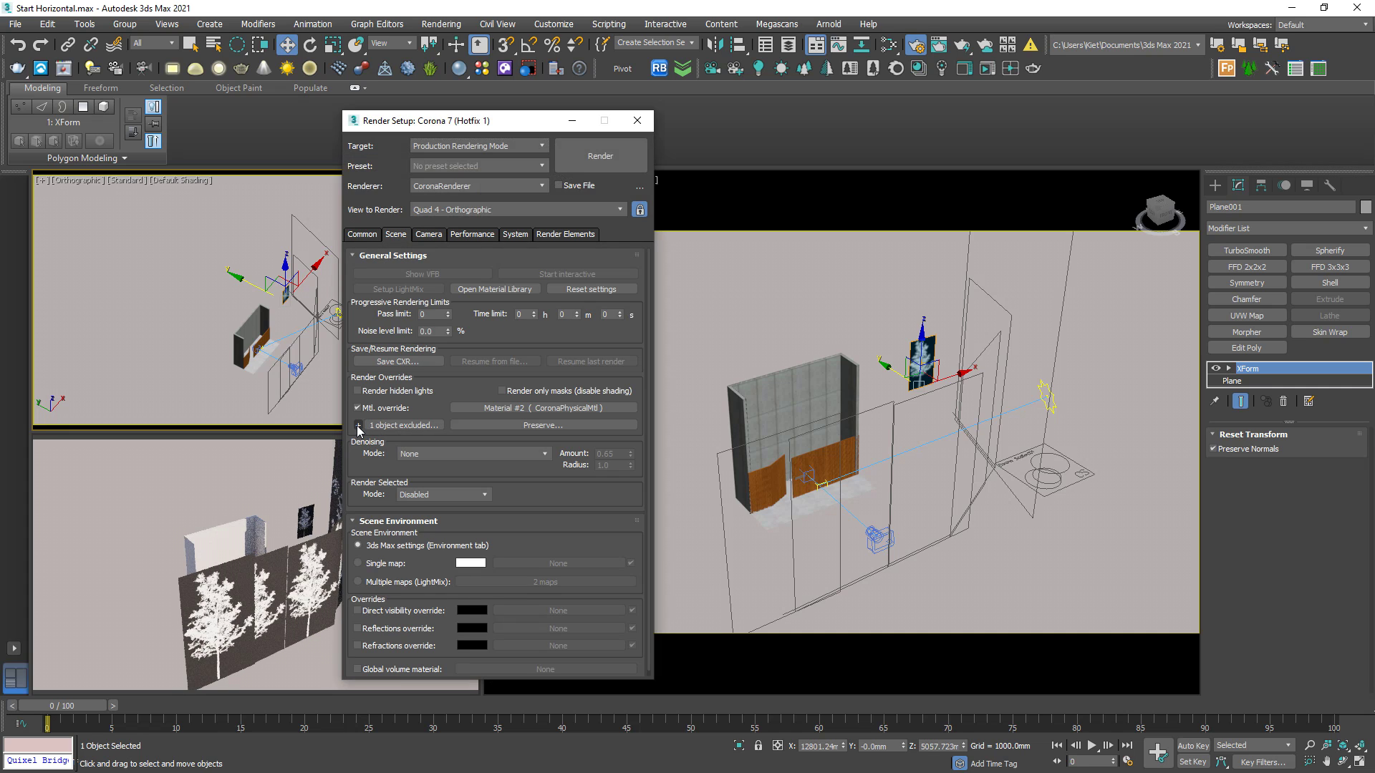
click(637, 120)
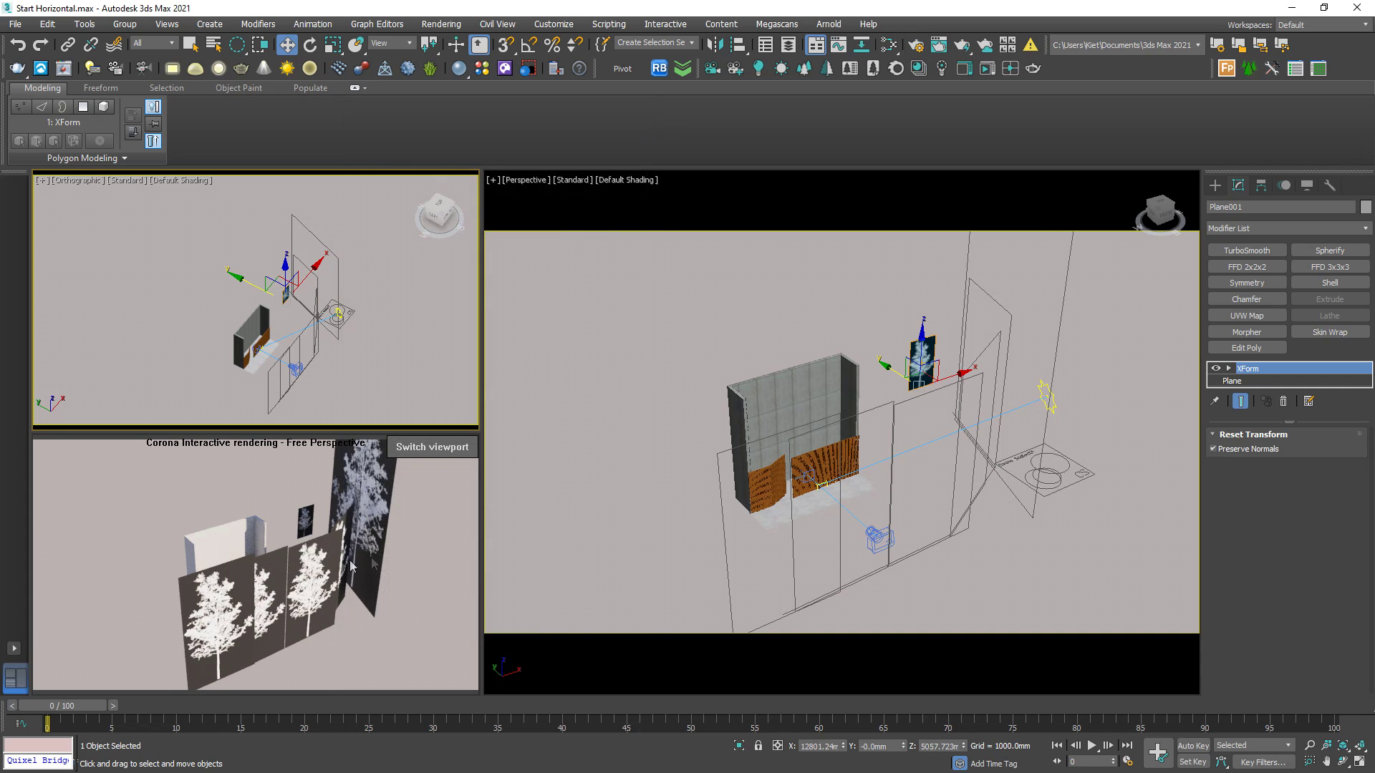
key(ctrl+2)
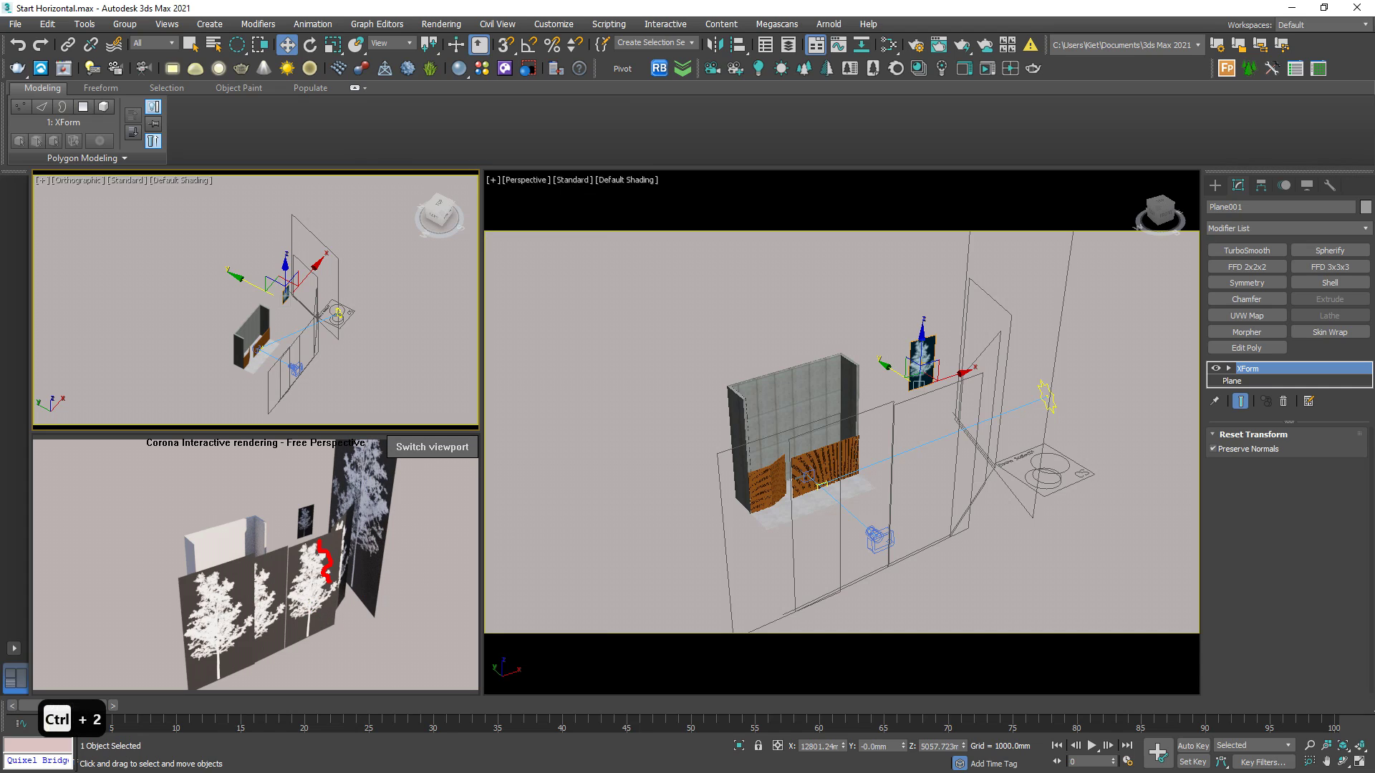
mouse_move(336, 628)
mouse_down()
mouse_move(342, 523)
mouse_move(323, 529)
mouse_up()
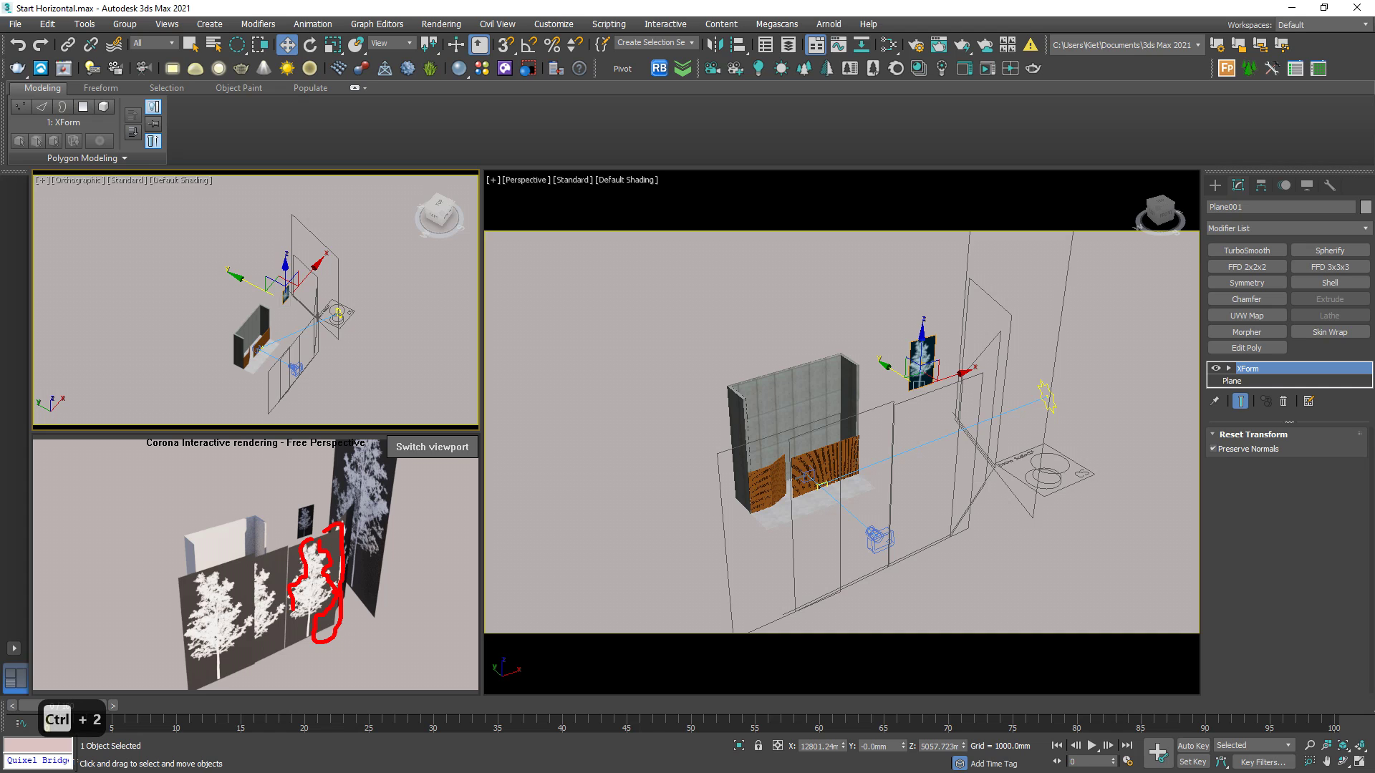
key(Escape)
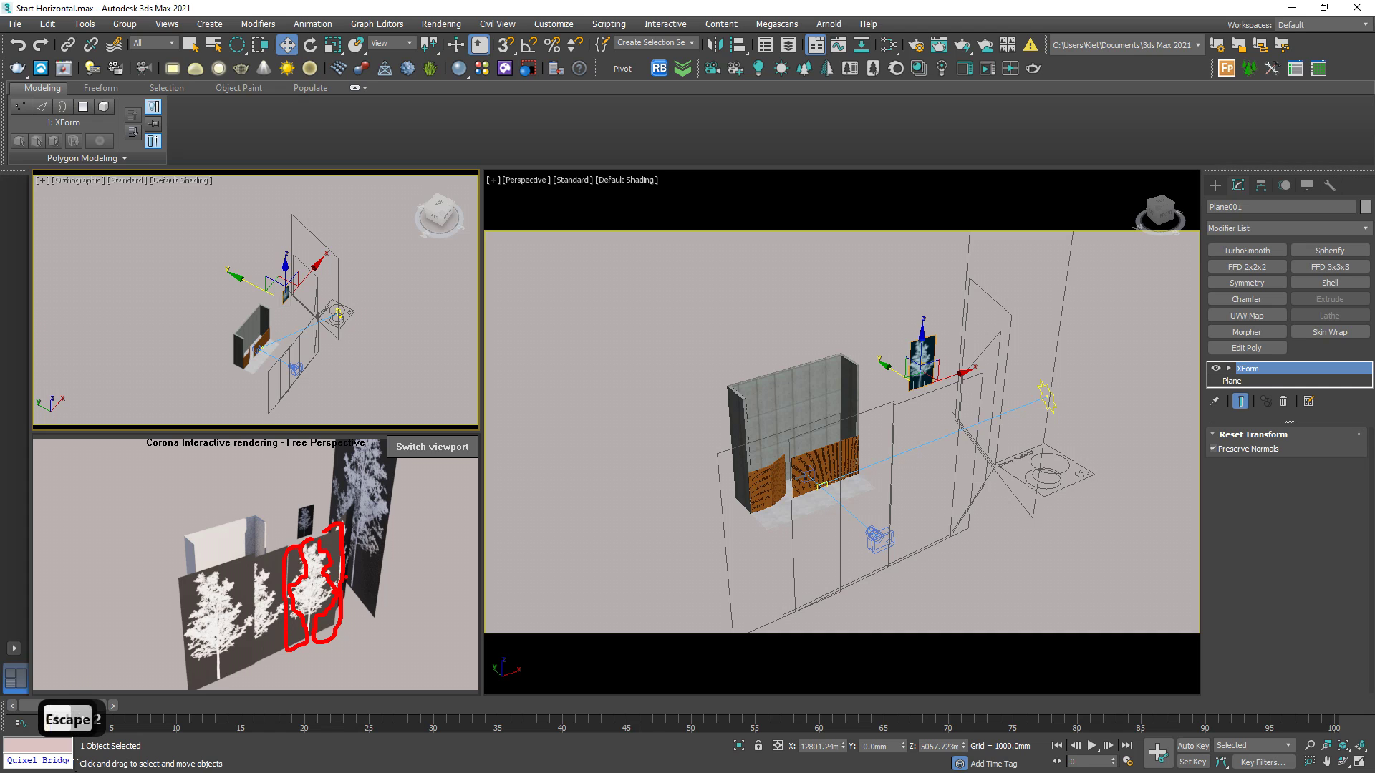
Step: Reopen the material editor and connect the tree bitmap to the Opacity color input of the tree plane's Corona physical material
key(m)
middle_drag(725, 427, 763, 368)
scroll(659, 307, up, 1)
drag(670, 298, 789, 454)
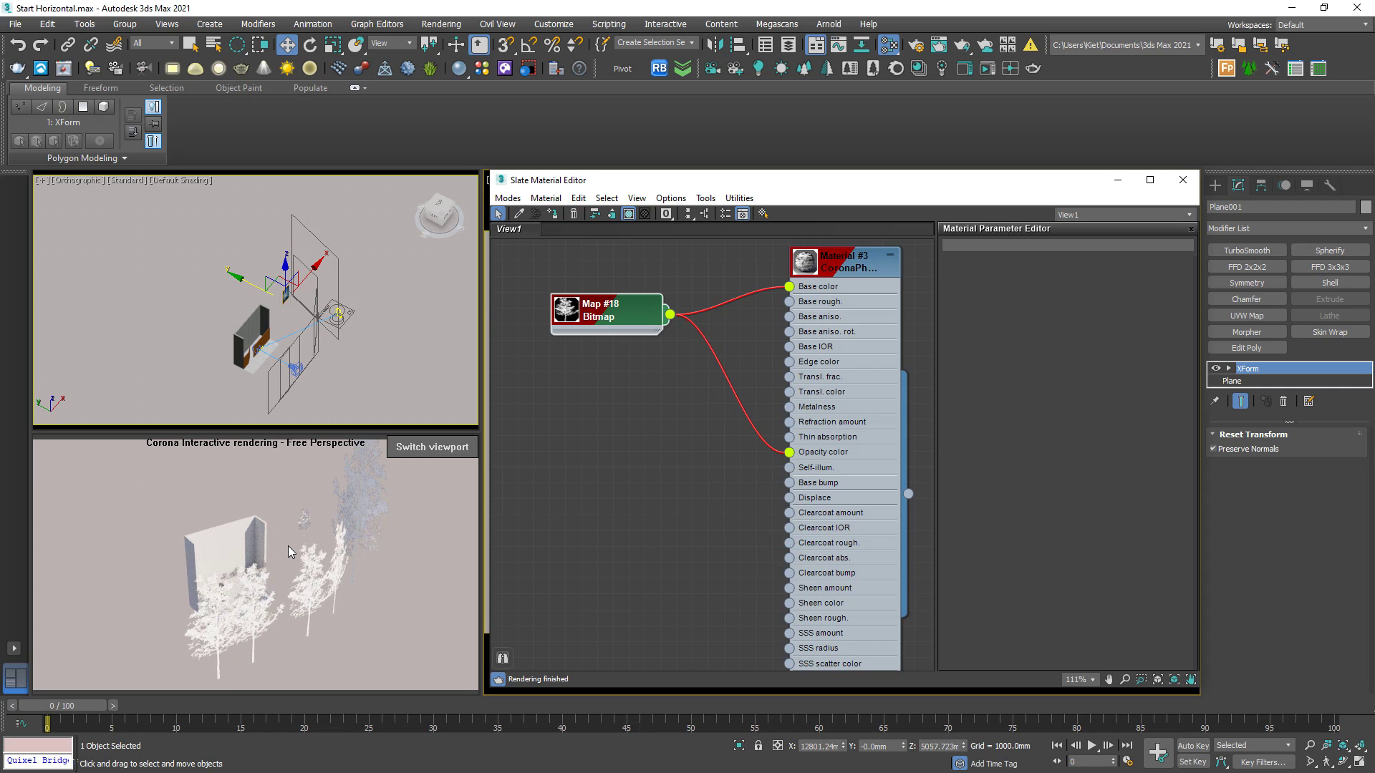
Step: Minimize the material editor and return the large viewport to the Corona camera with nothing selected
click(1117, 180)
click(884, 439)
key(c)
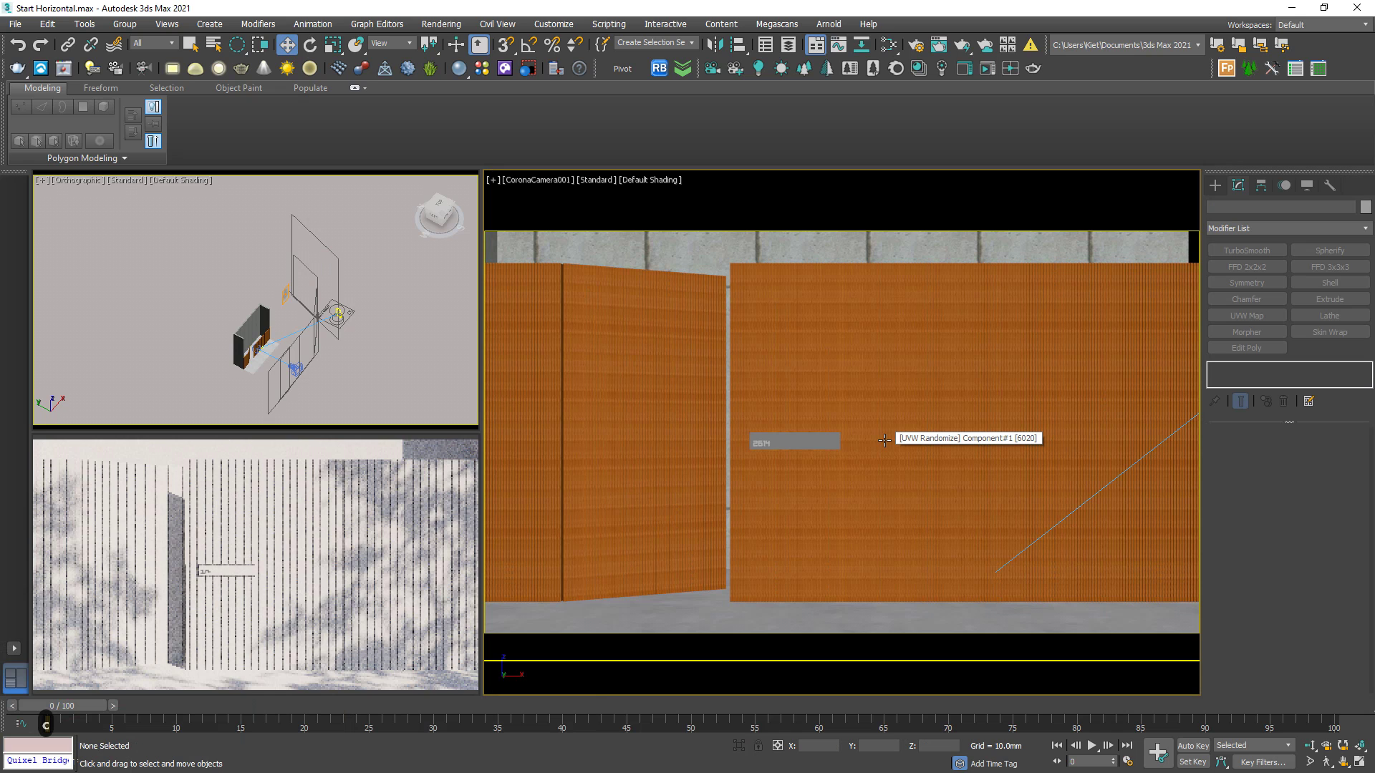
Step: Select the Corona Scatter and reduce its collision-avoidance spacing to 60 %, after trying 70 %
scroll(290, 349, up, 3)
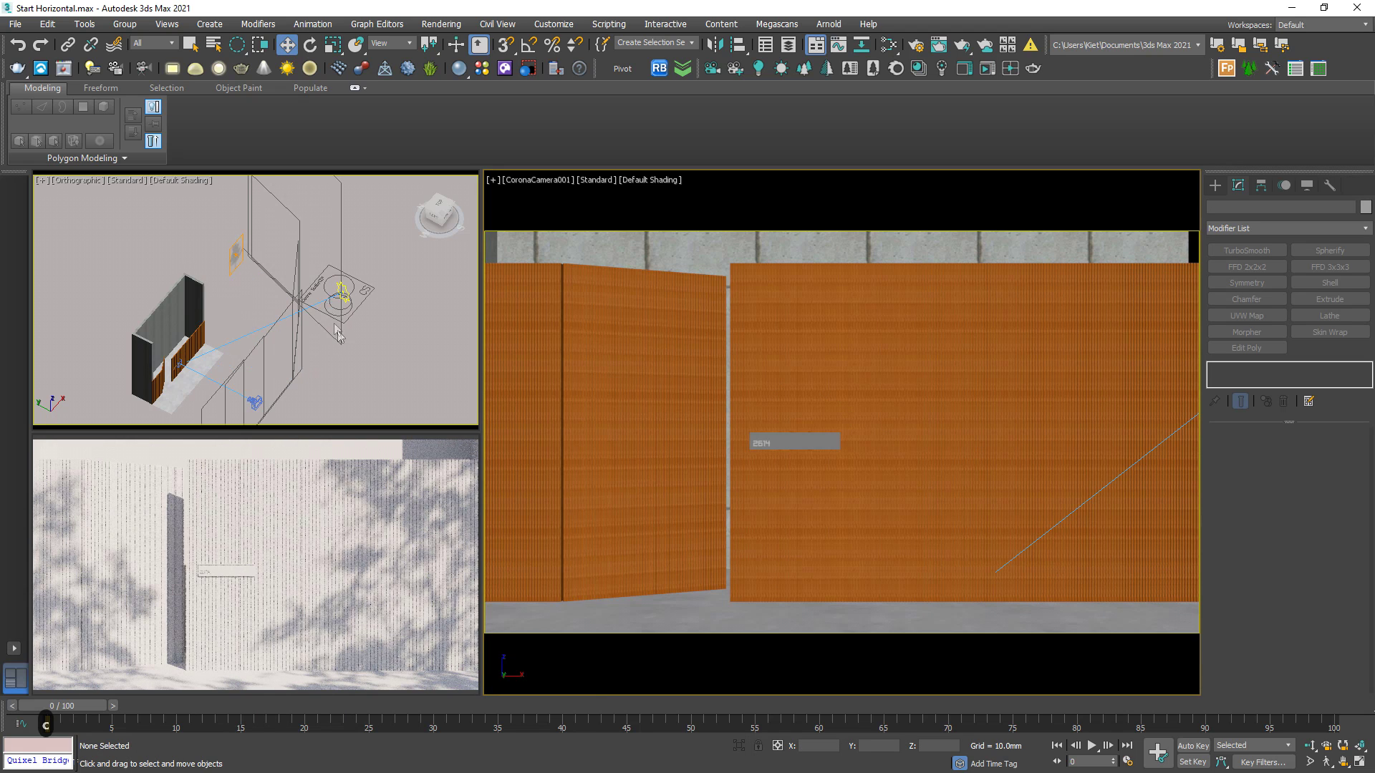
click(294, 262)
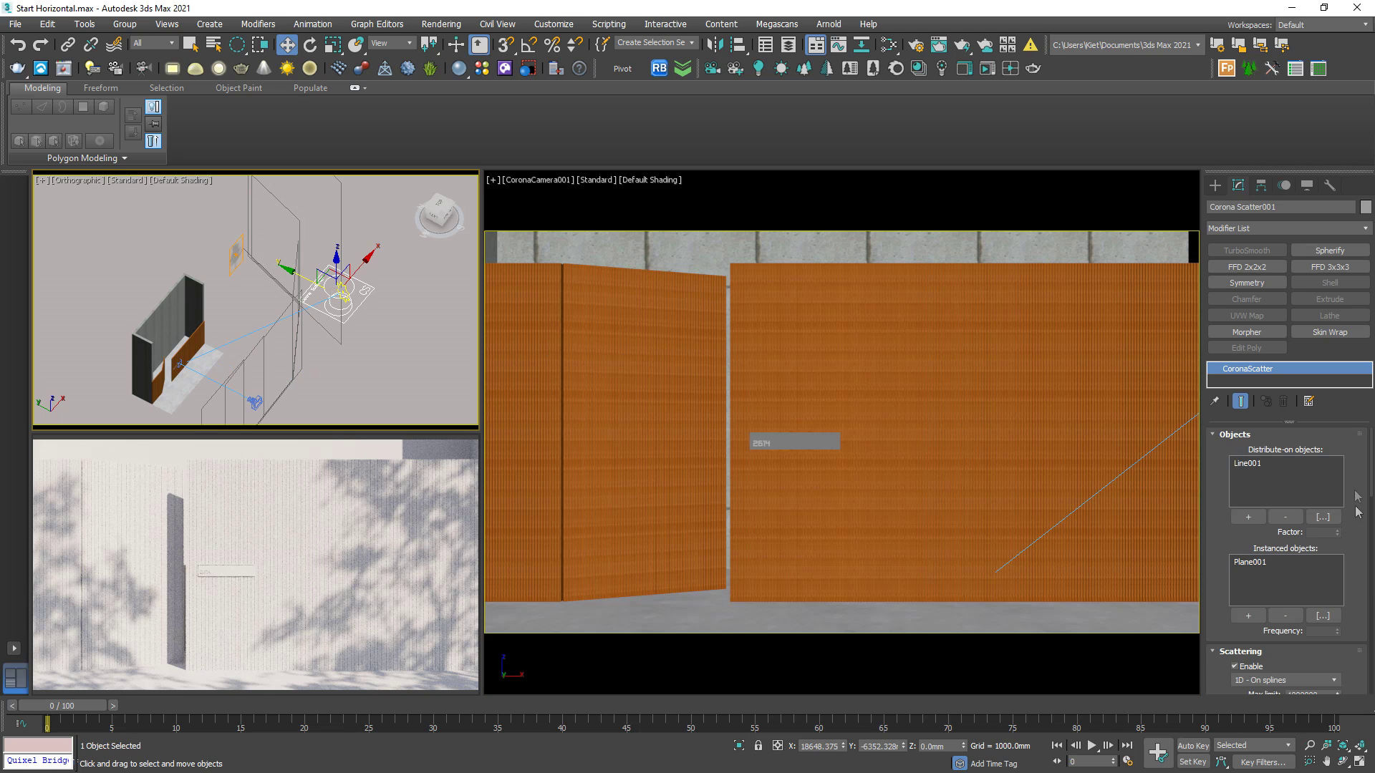
scroll(1355, 510, down, 3)
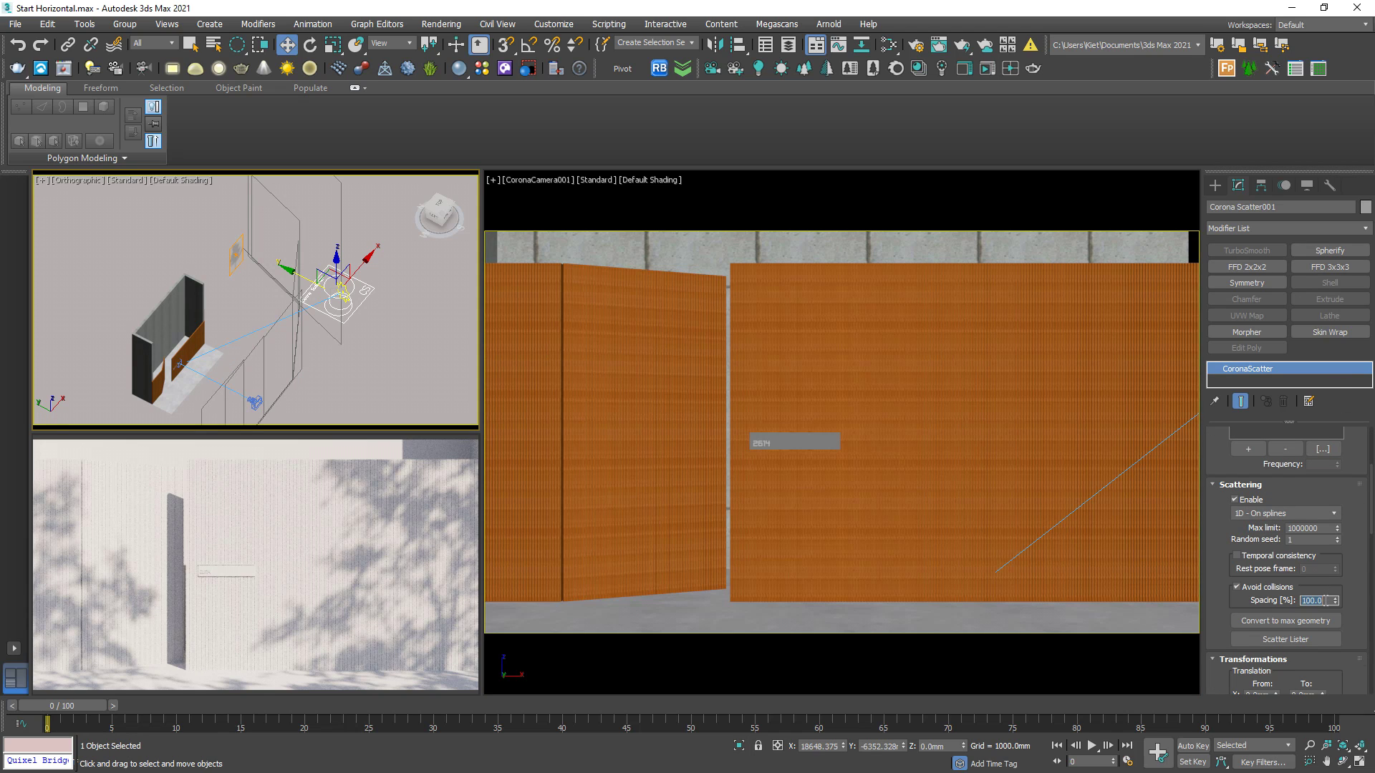
text(70)
key(Return)
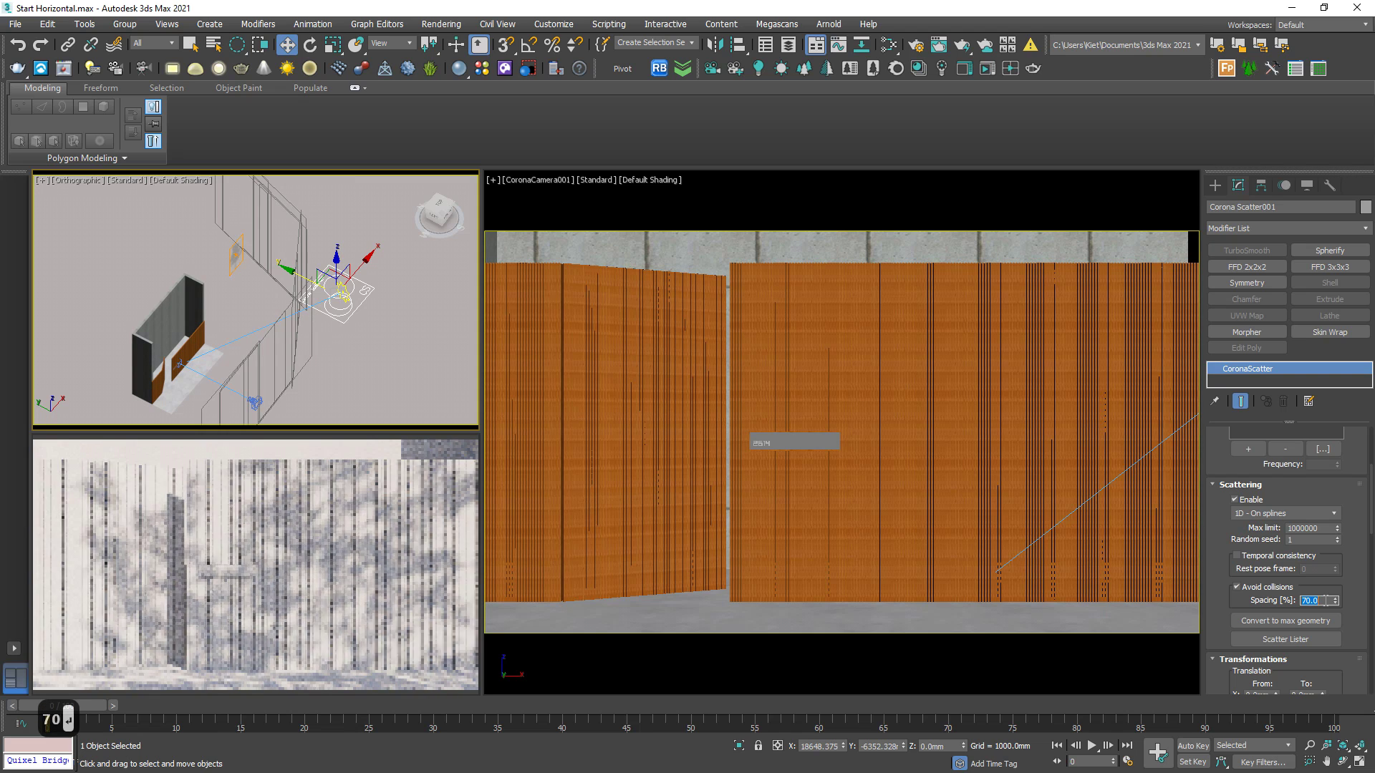
text(60)
key(Return)
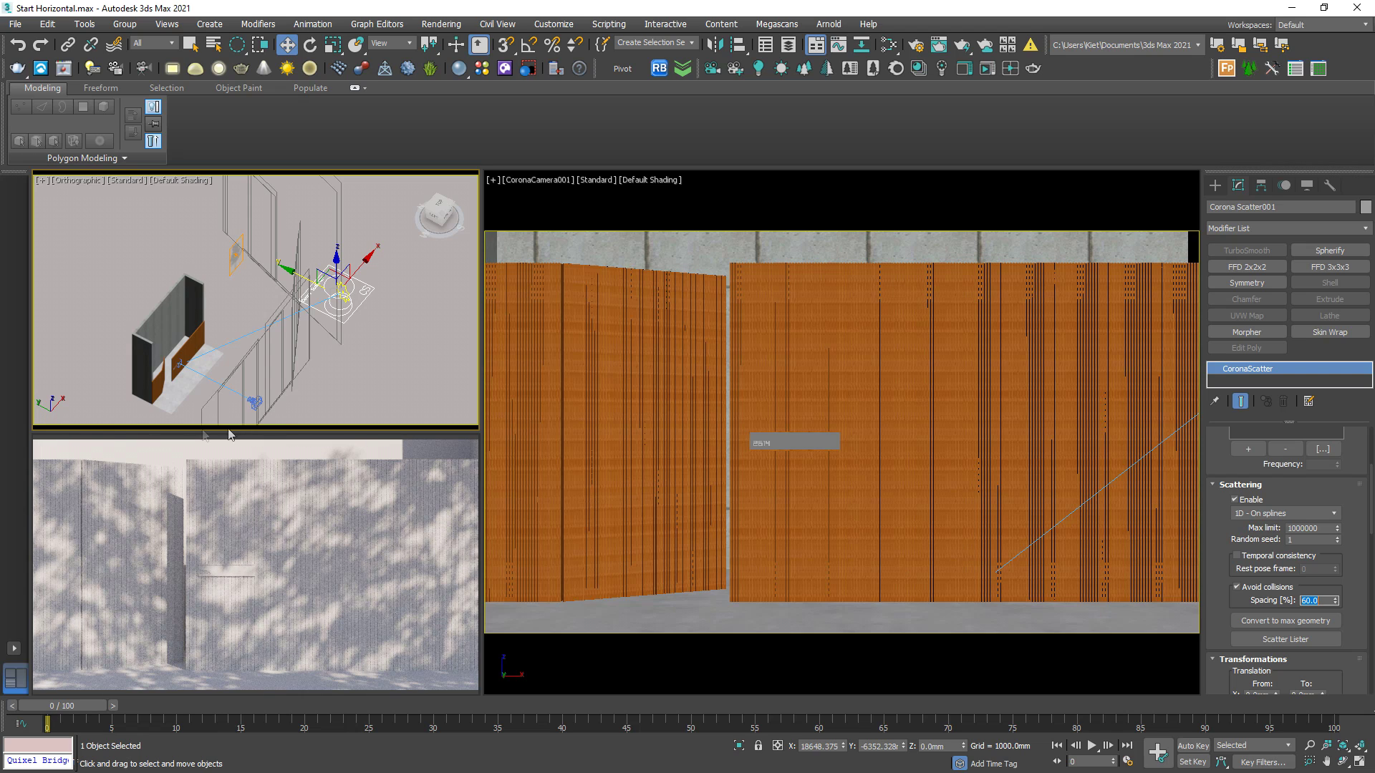
Step: Set the lower limit of the Corona Scatter's uniform scale range to 500 % in its transformation settings
click(299, 241)
scroll(1371, 611, down, 5)
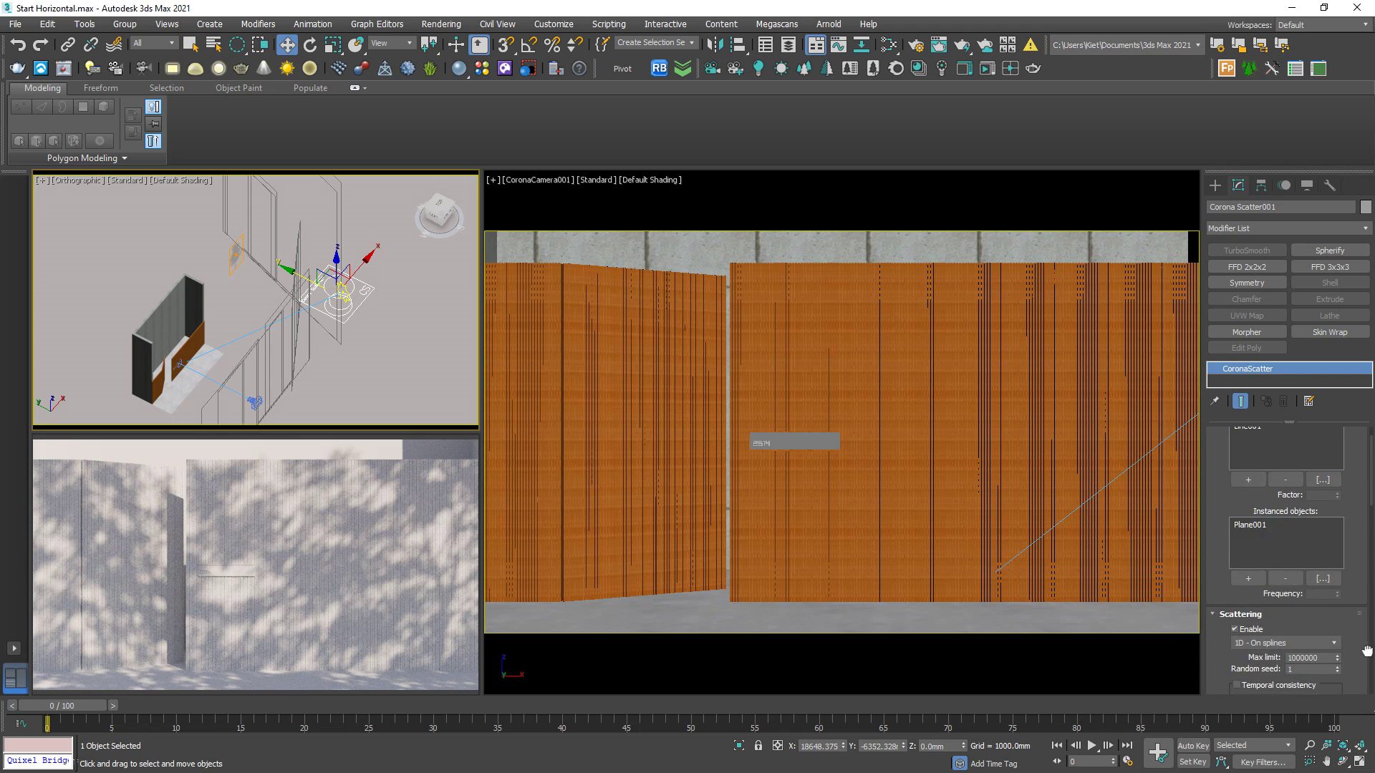
scroll(1372, 611, down, 10)
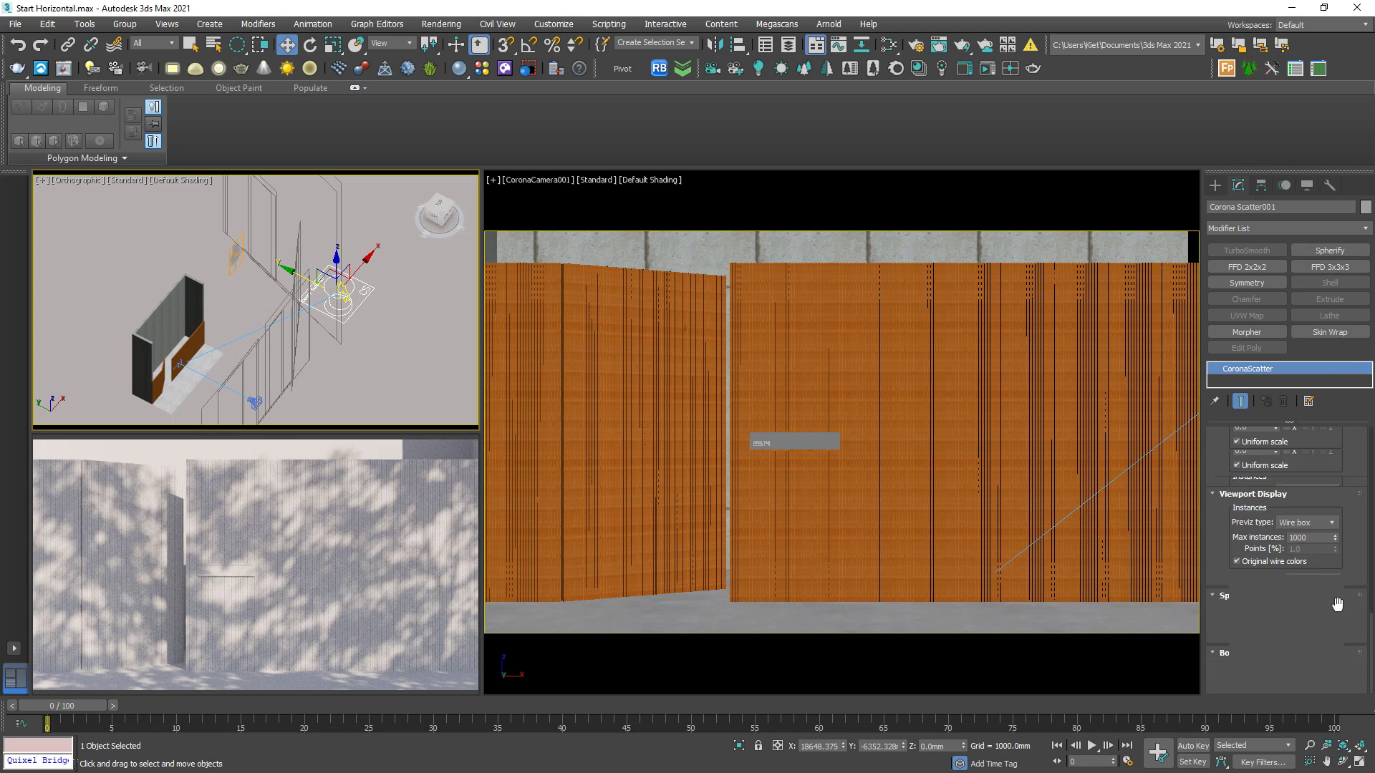
scroll(1359, 583, up, 1)
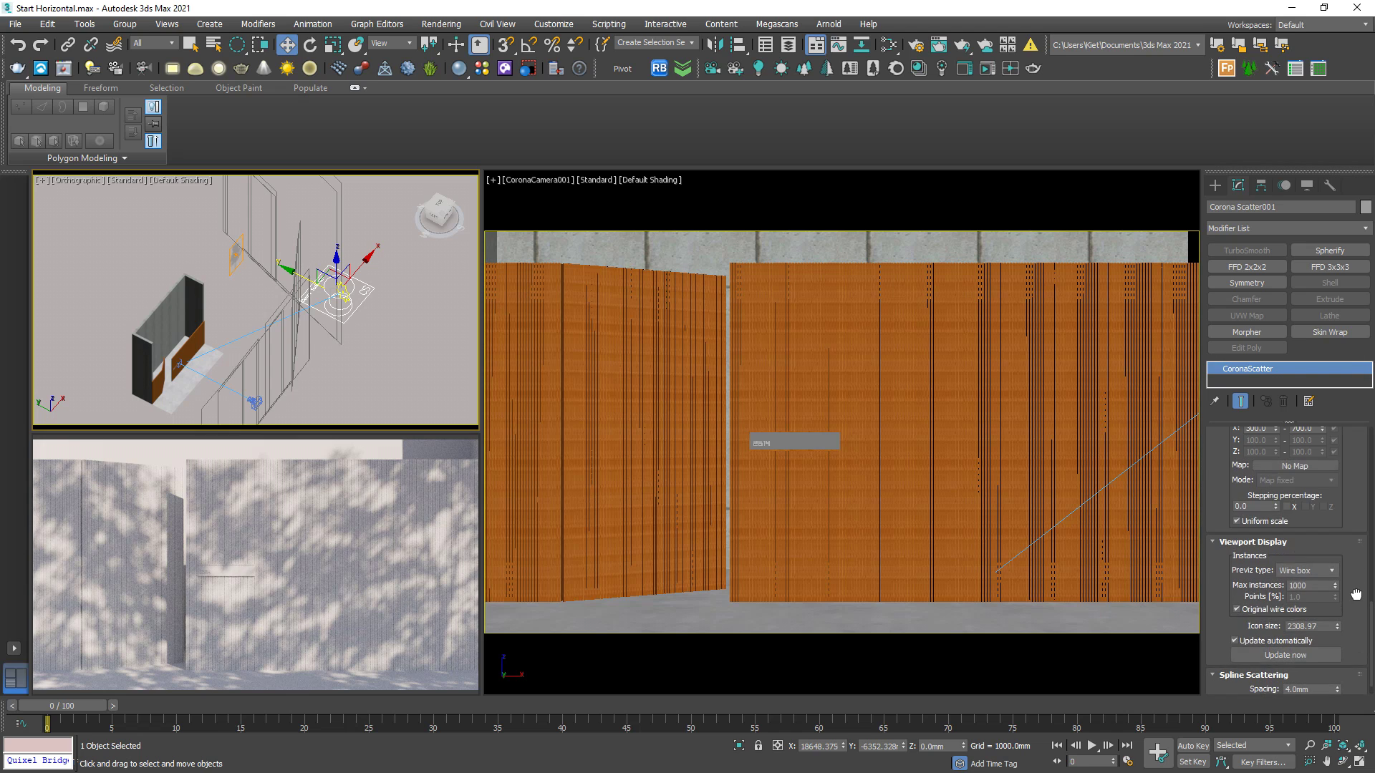
right_click(1351, 499)
click(1324, 524)
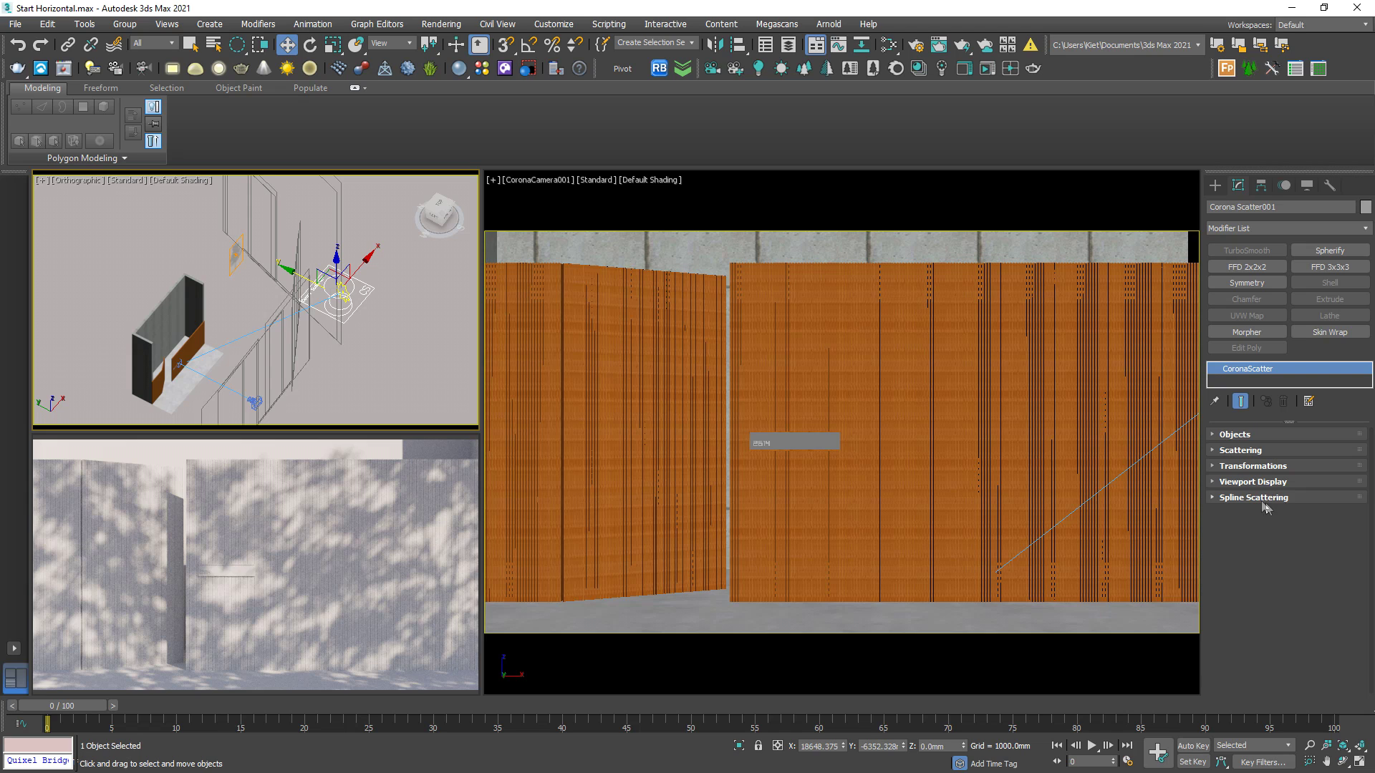
click(1259, 472)
scroll(1262, 515, down, 3)
click(1264, 558)
text(500)
key(Return)
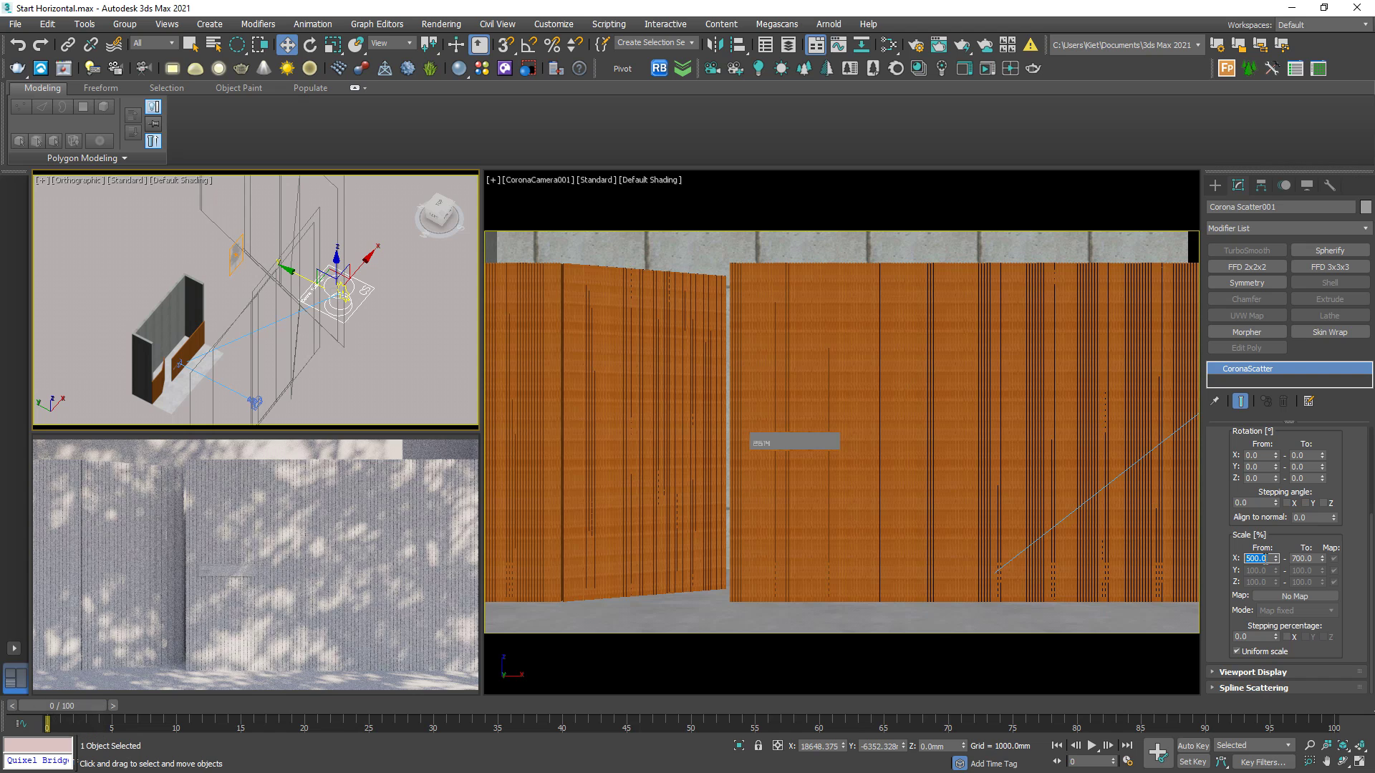
Step: Set the Corona Scatter's collision-avoidance spacing to 70 %, after trying 80 %
scroll(1336, 480, up, 5)
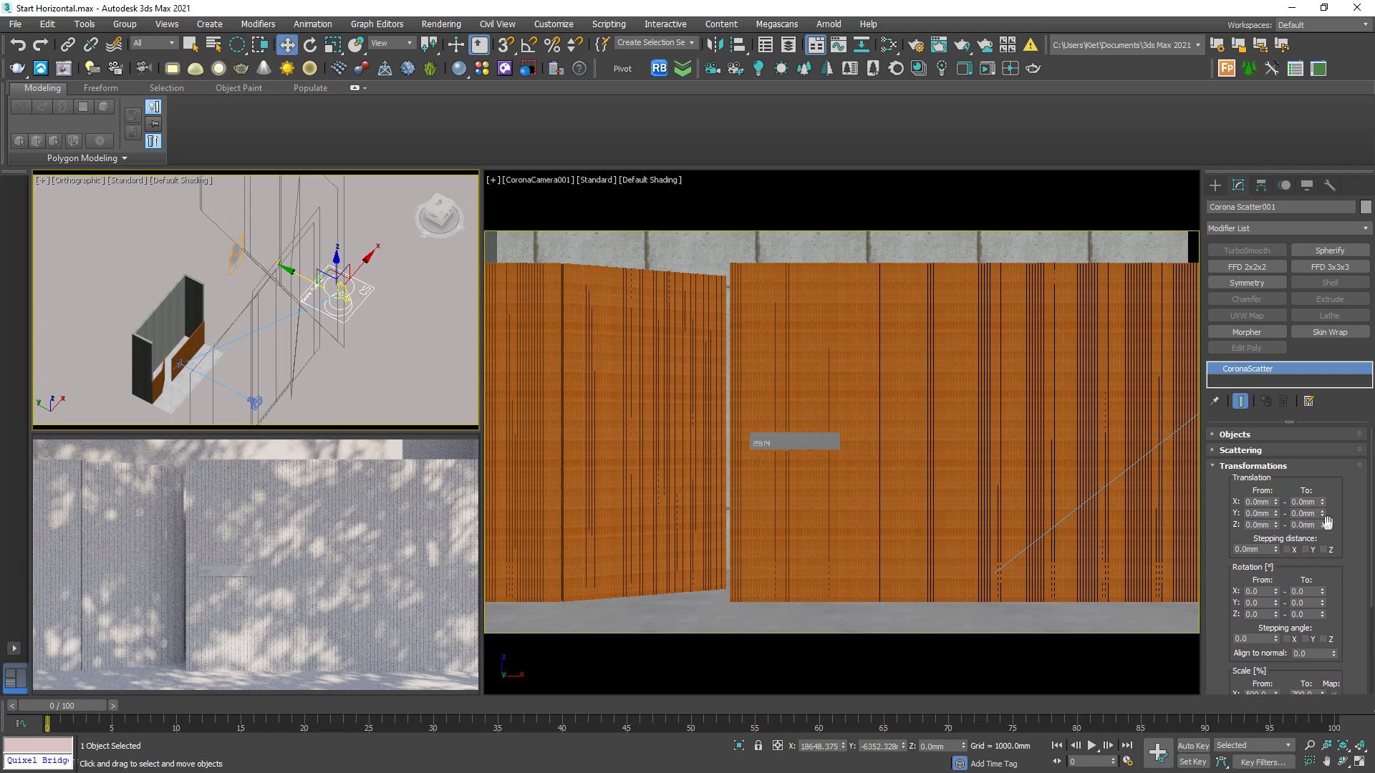
click(1330, 466)
click(1316, 451)
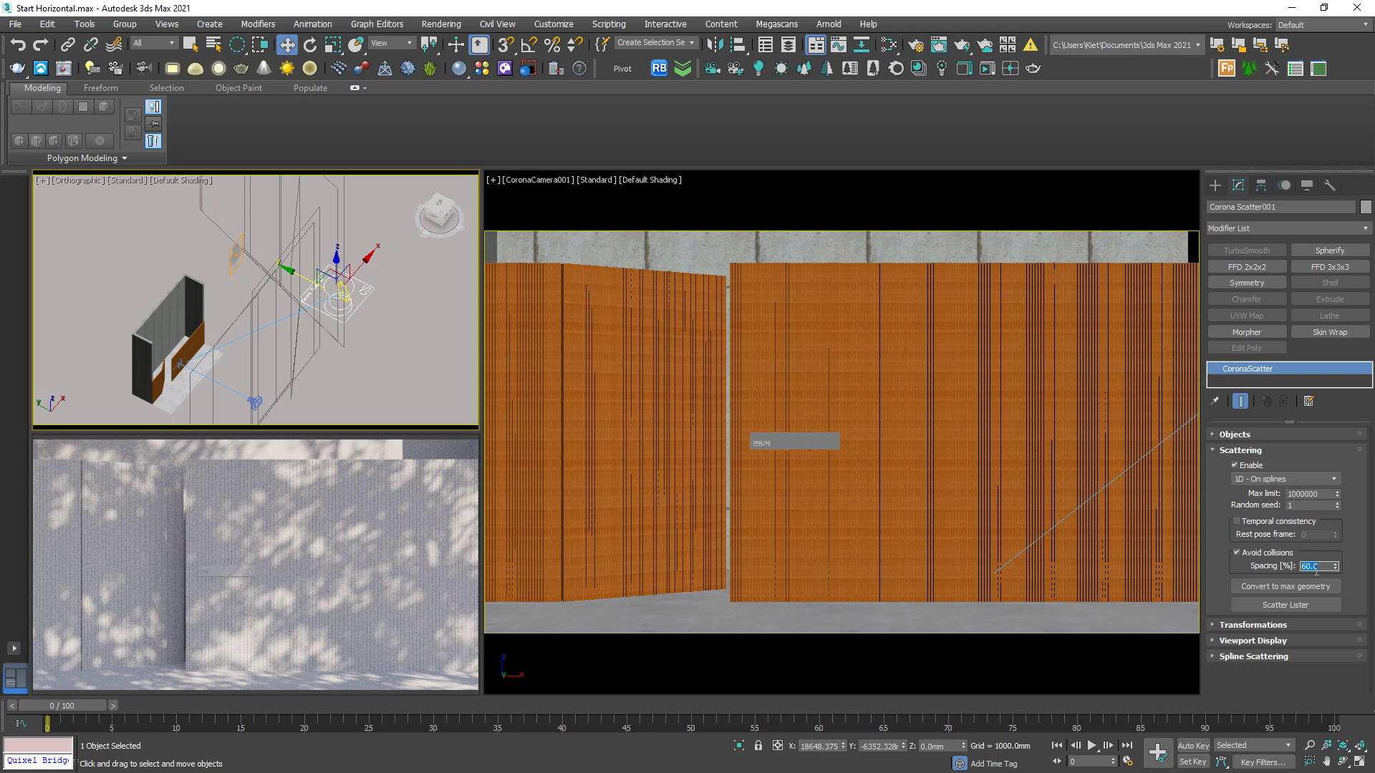
text(80)
key(Return)
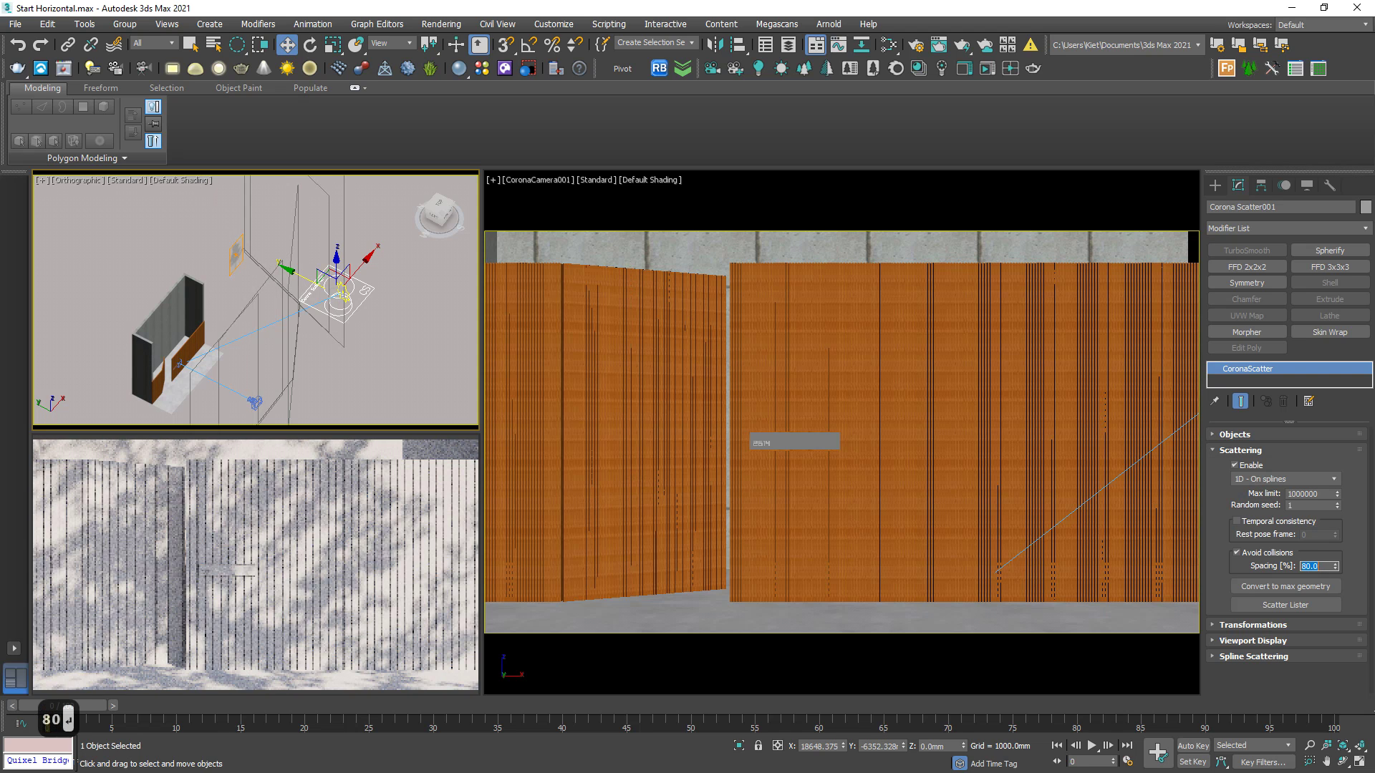
text(70)
key(Return)
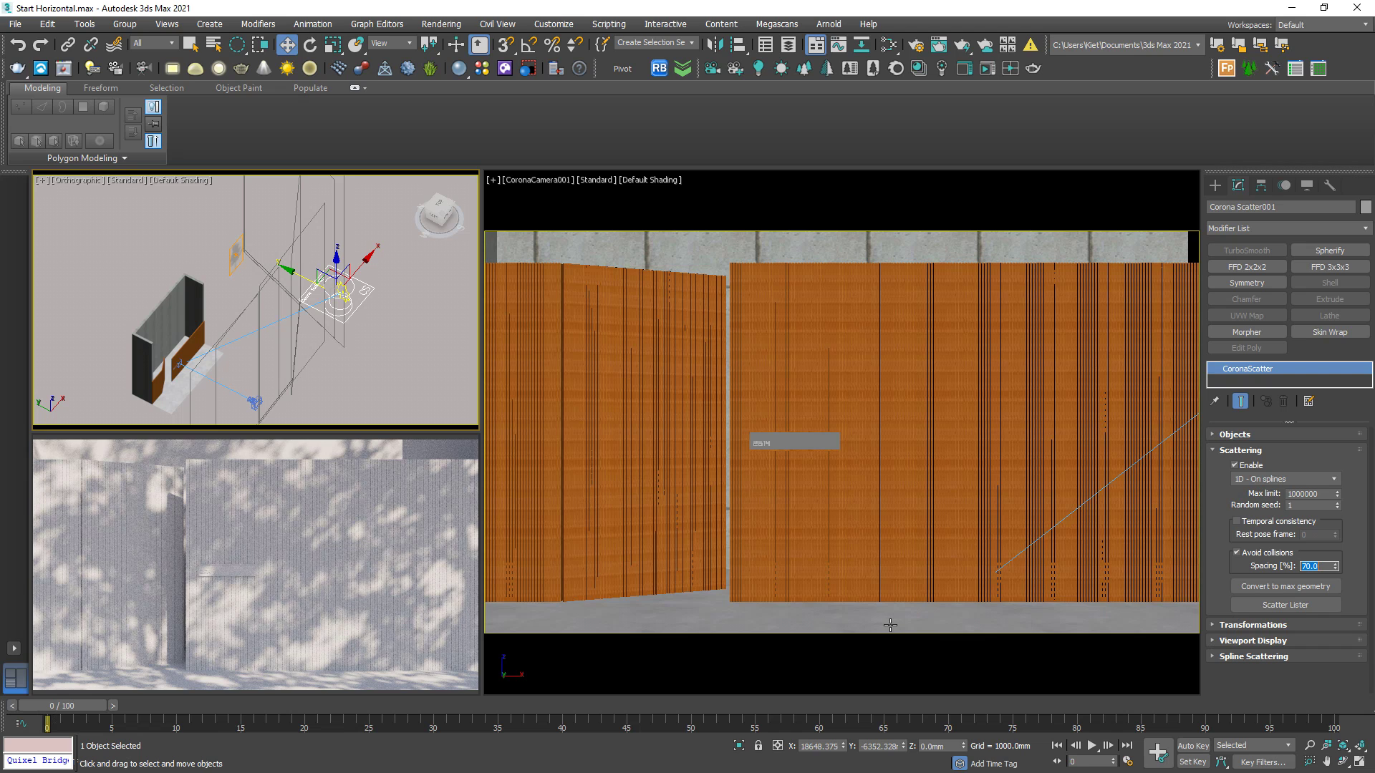
Step: Stop the Corona interactive rendering and make free space in the material editor's node view
right_click(212, 524)
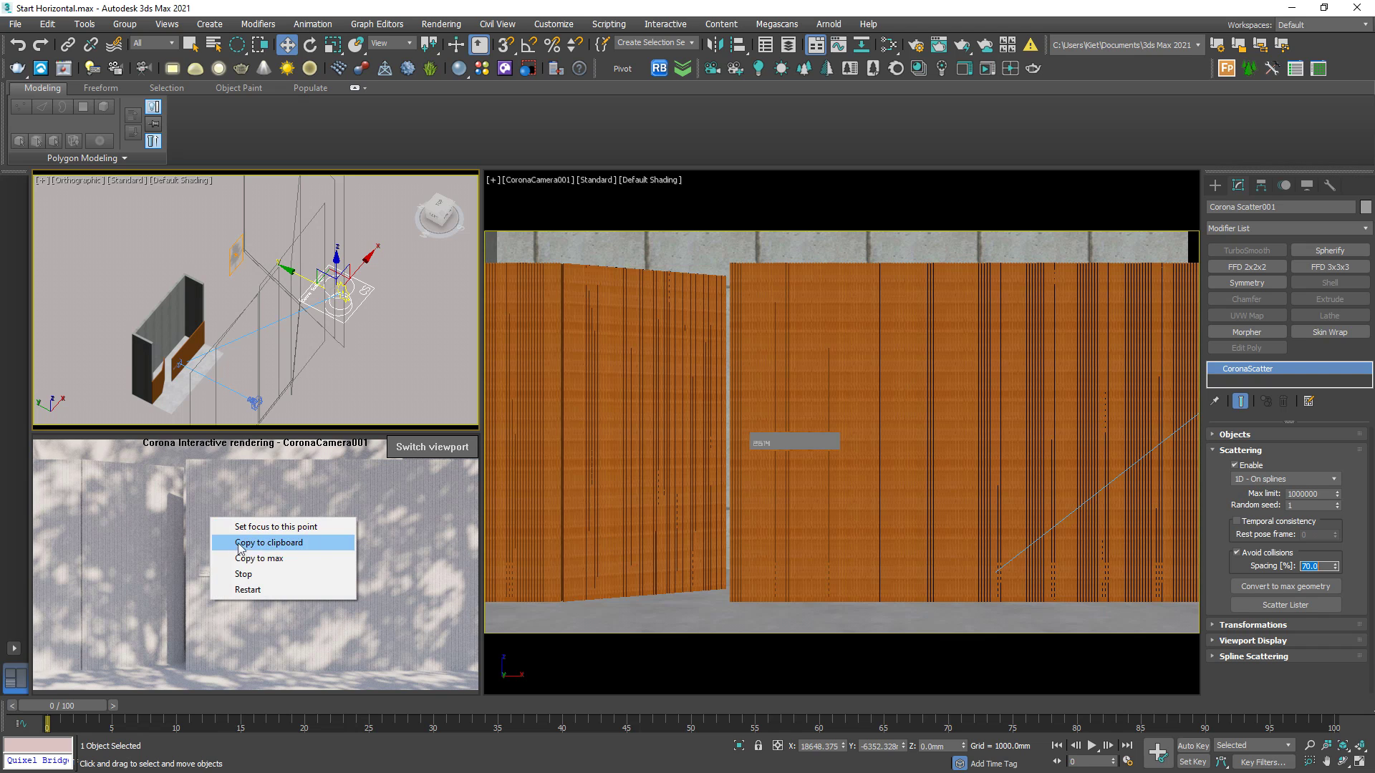
click(243, 575)
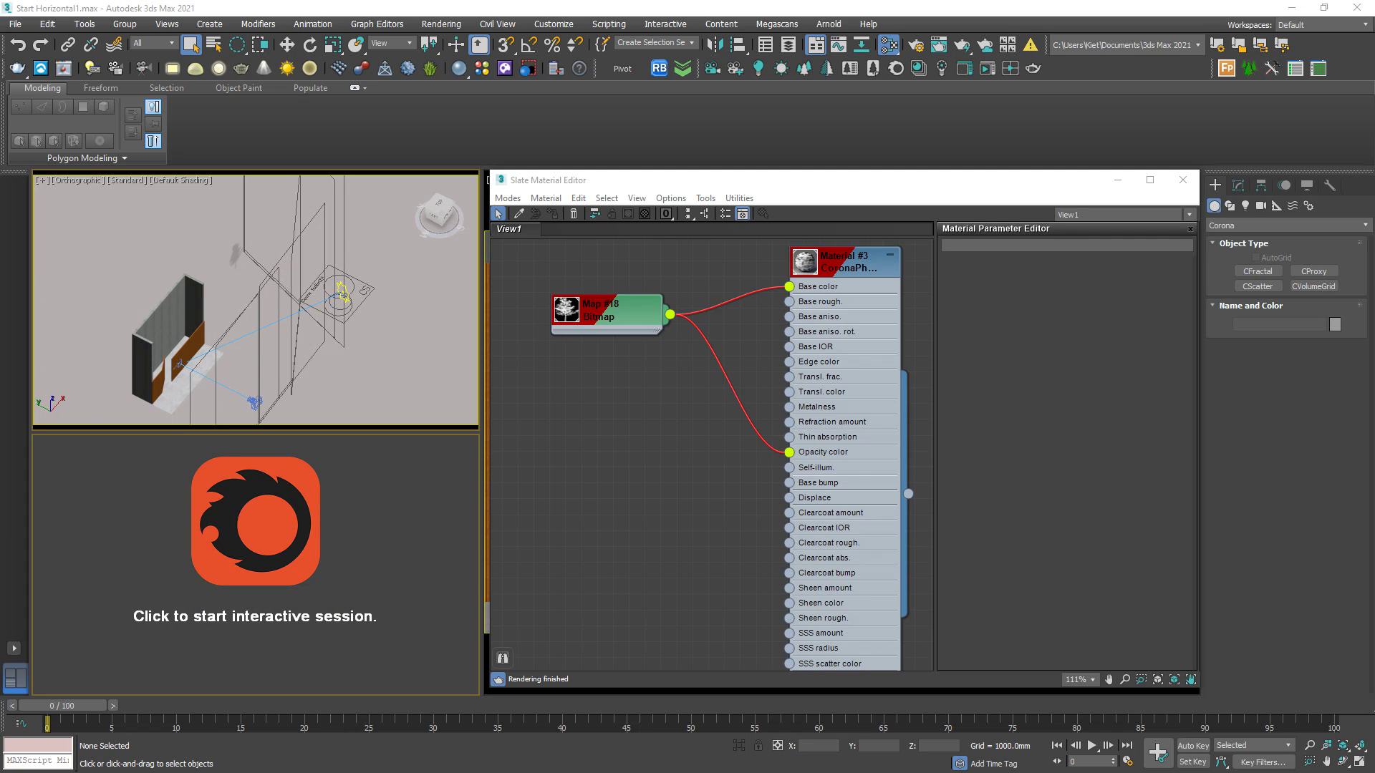
scroll(643, 455, down, 4)
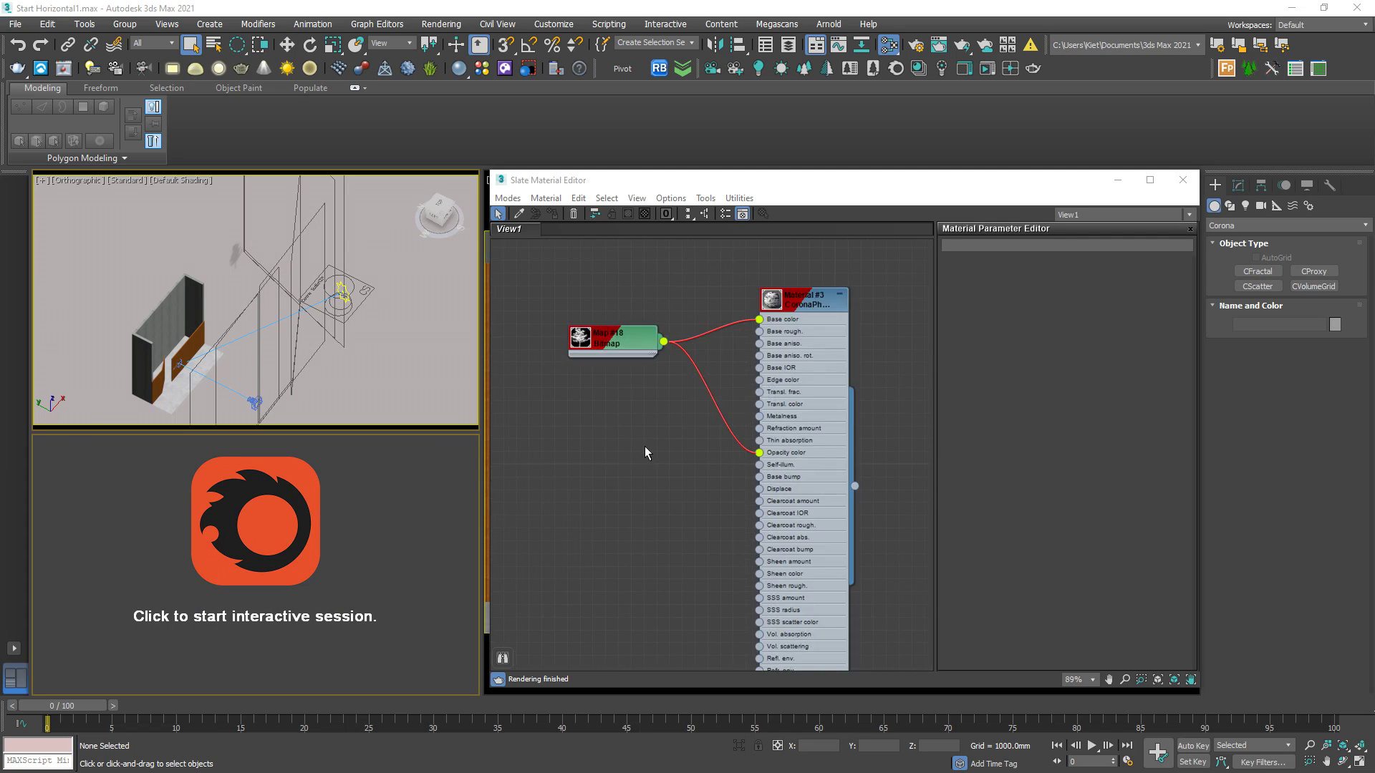
middle_drag(645, 452, 961, 425)
scroll(199, 350, up, 5)
scroll(143, 366, down, 3)
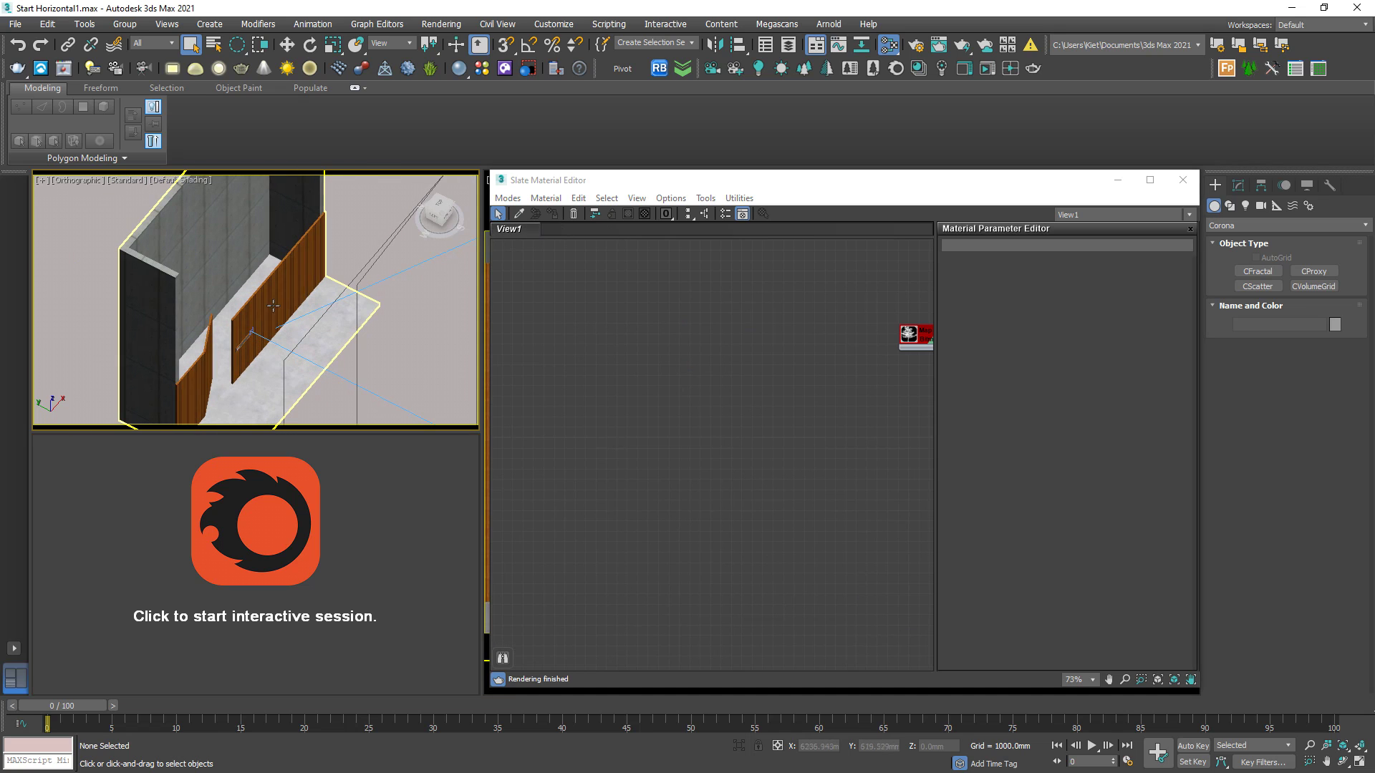
key(ctrl+2)
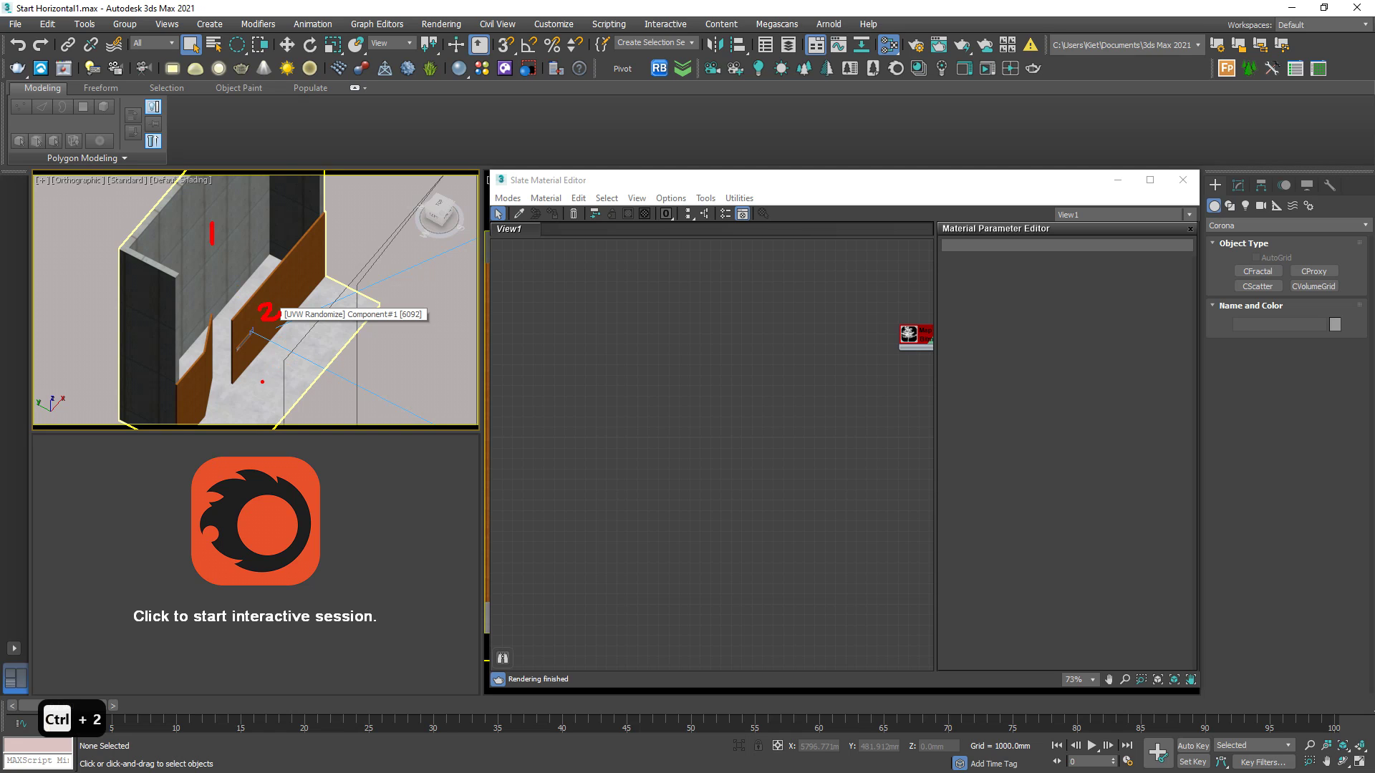
key(w)
key(Delete)
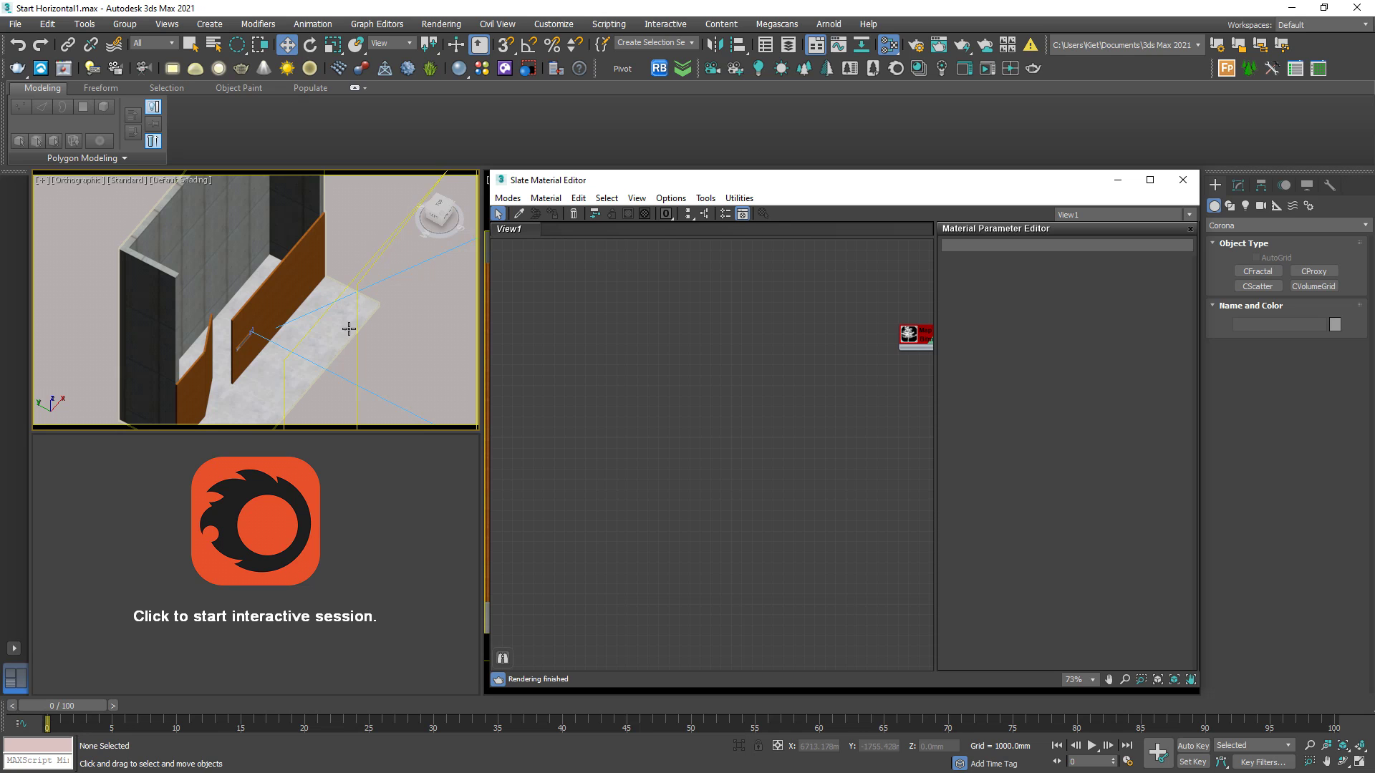
Step: Sample the concrete wall's Concrete Form 4x8 material from the scene and change its type to CoronaPhysicalMtl
click(518, 213)
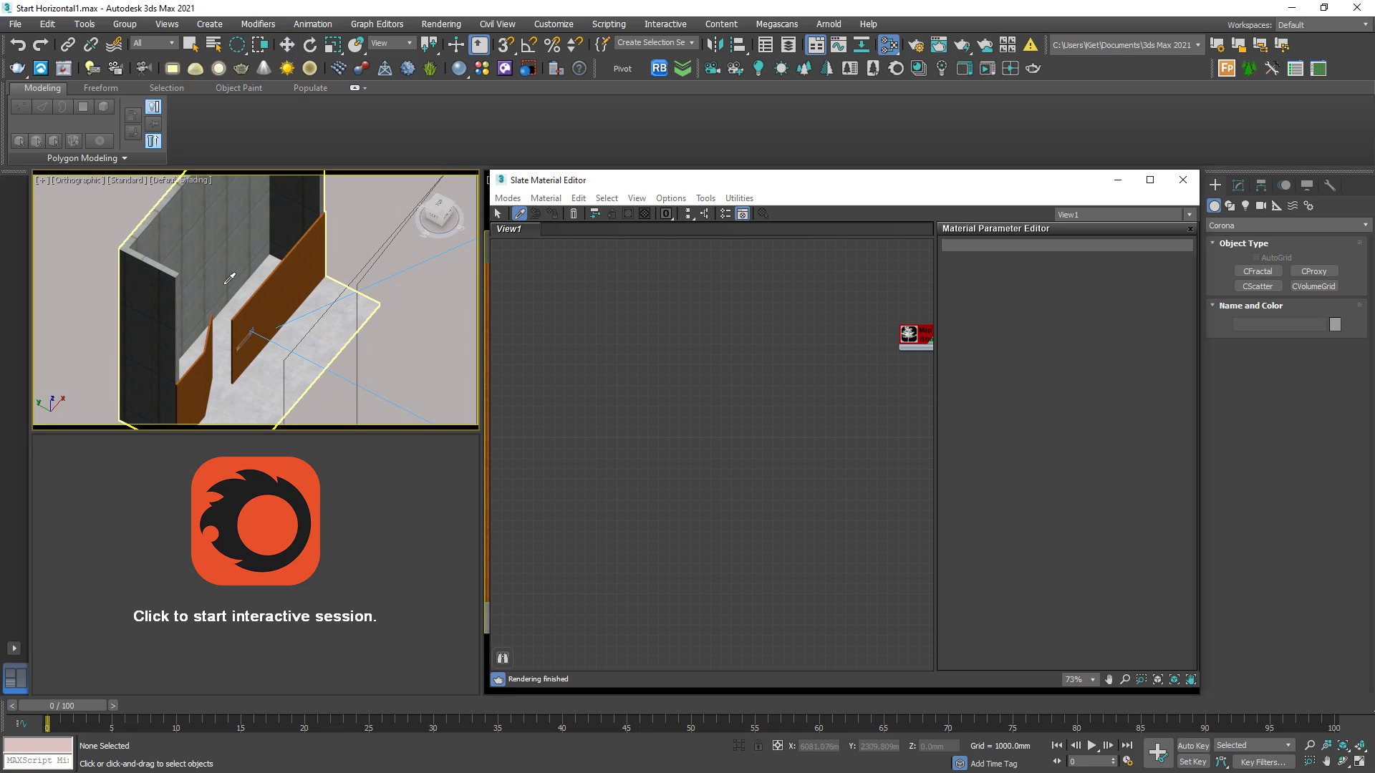
click(333, 339)
middle_drag(631, 347, 750, 353)
scroll(751, 353, up, 7)
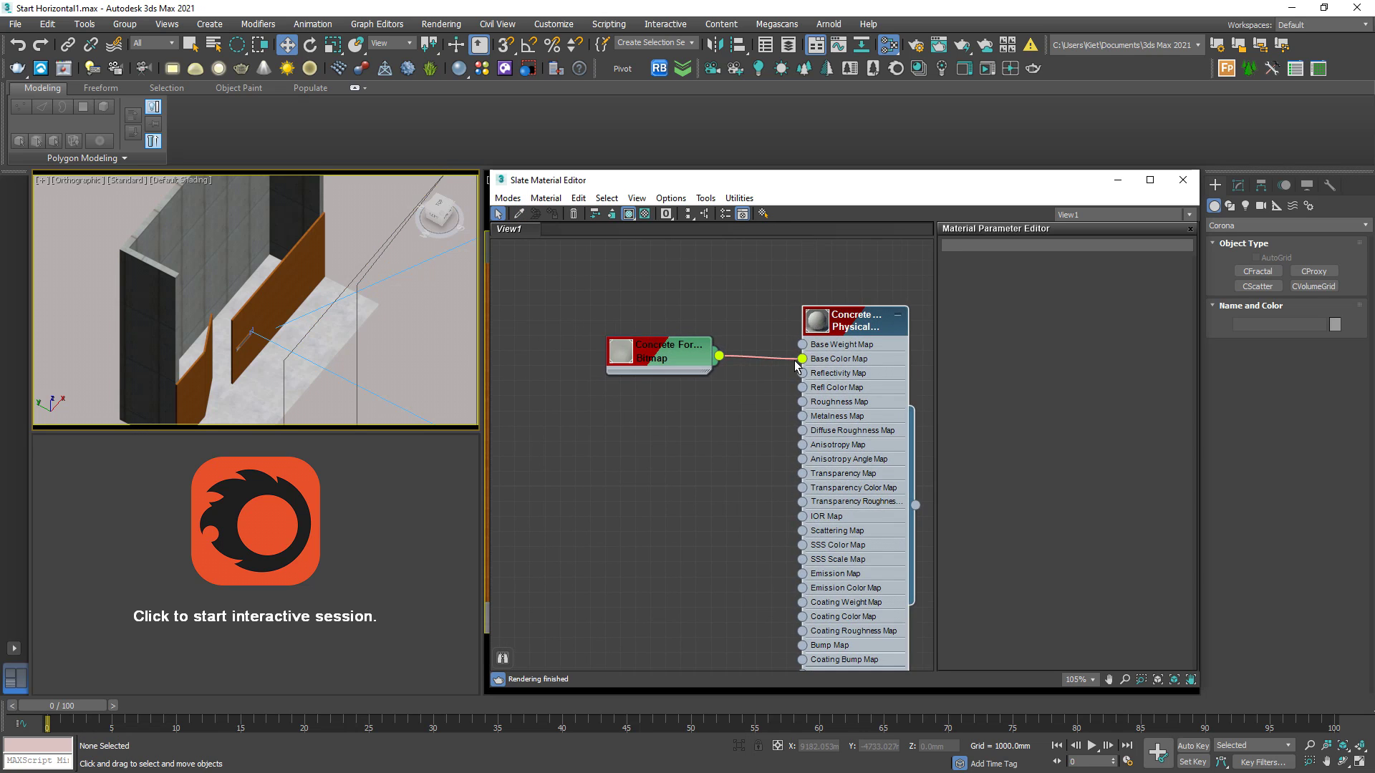
right_click(861, 317)
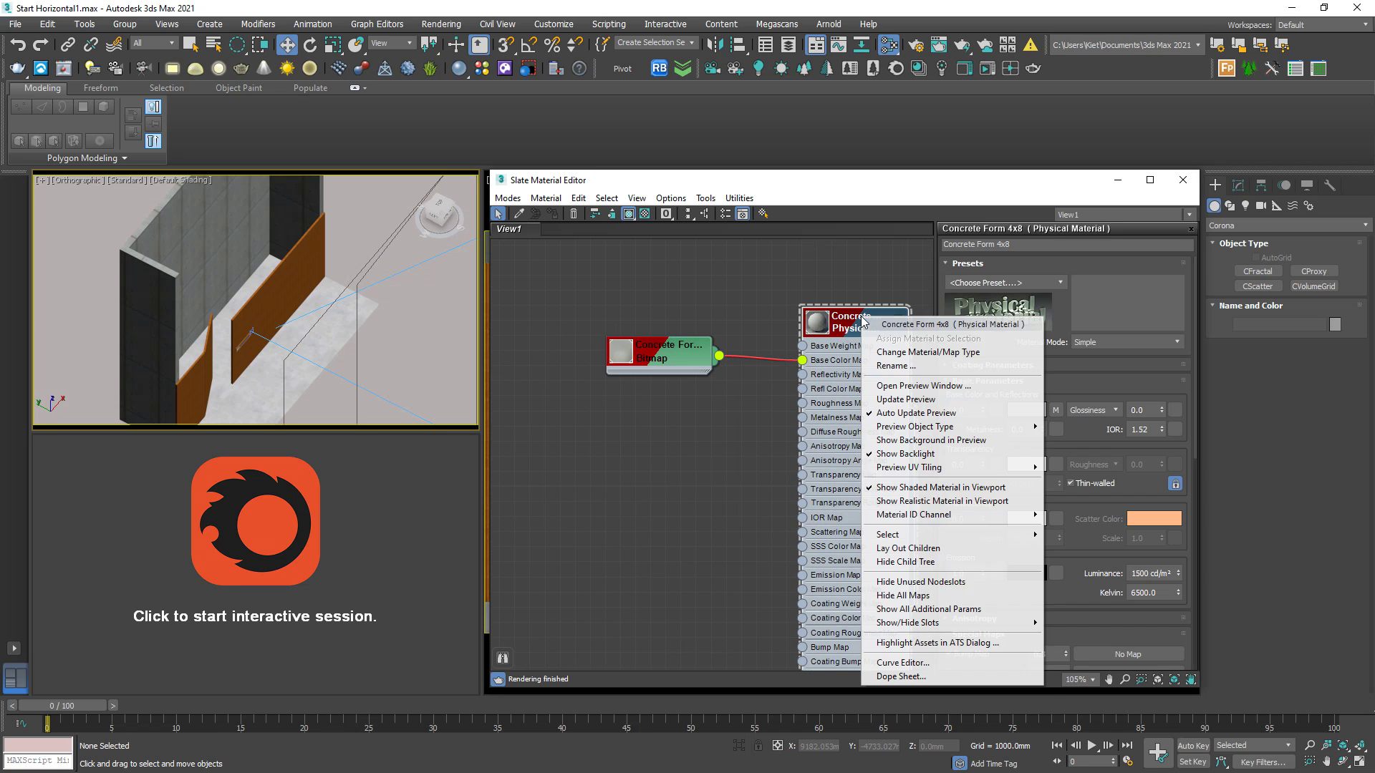
click(886, 355)
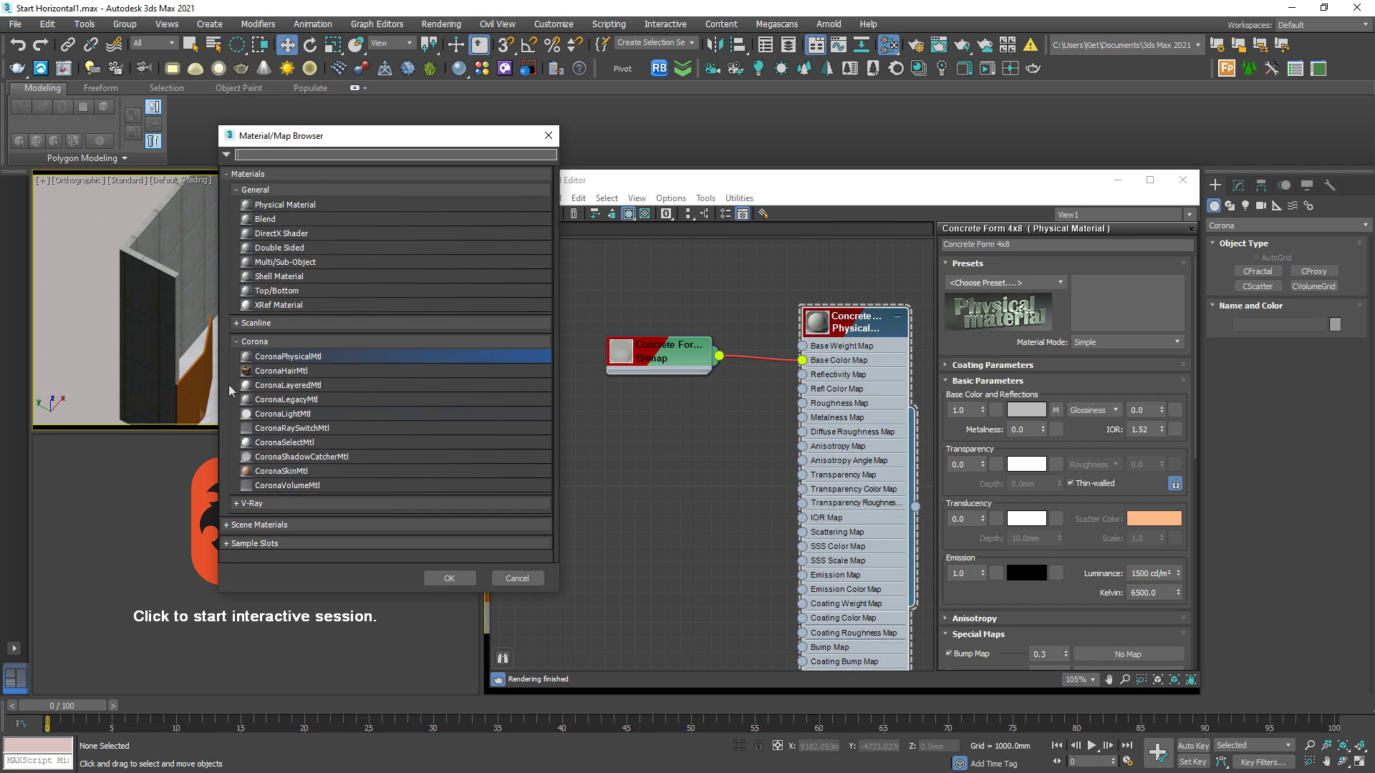
click(451, 573)
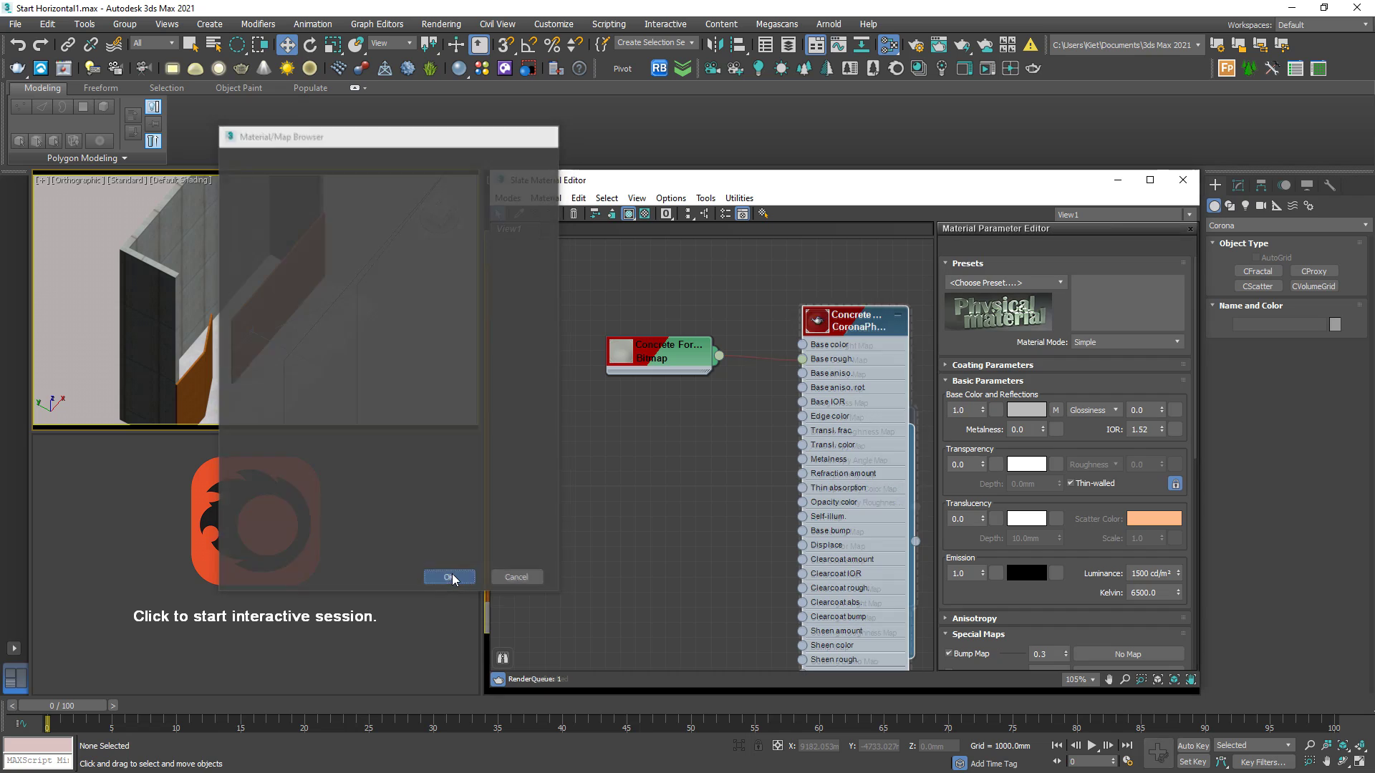
middle_drag(751, 334, 705, 379)
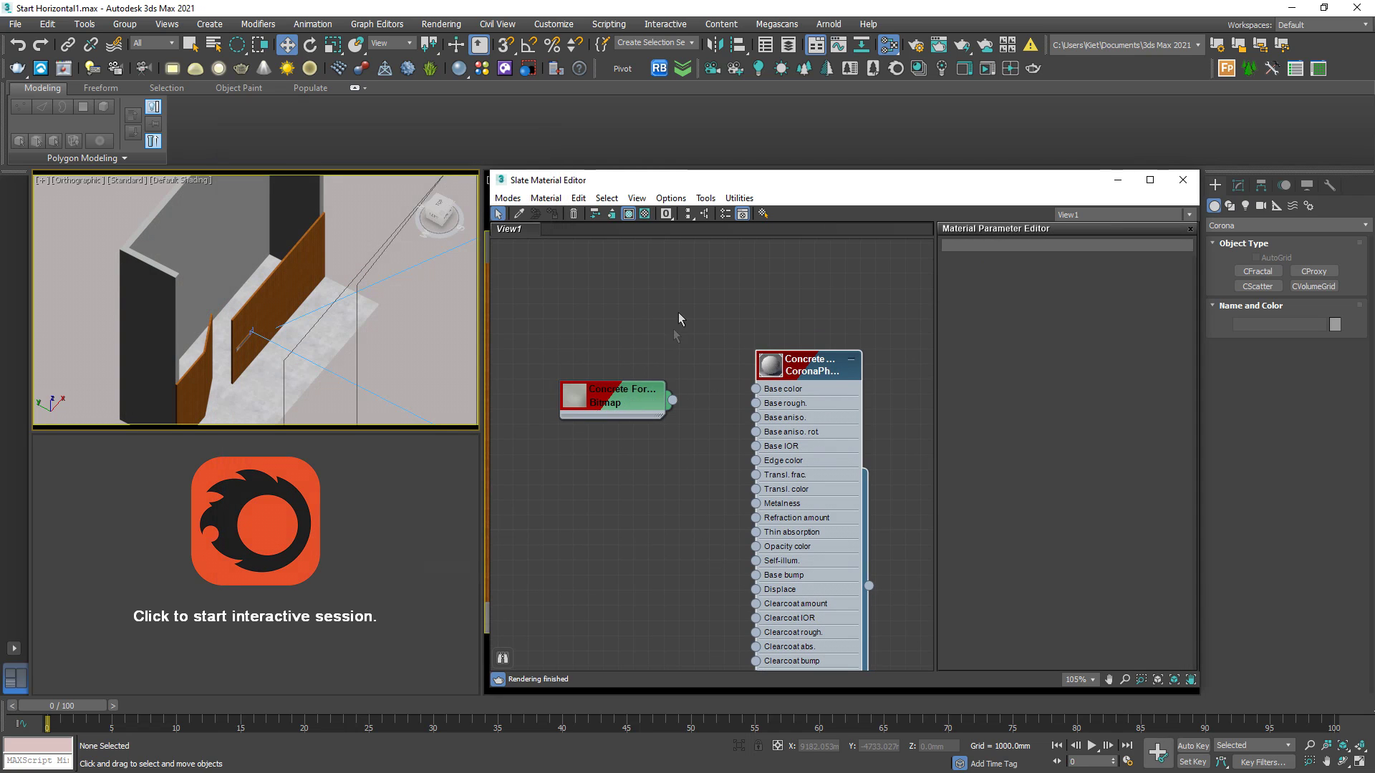
Step: Delete the old concrete bitmap node and bring concrete-36_b010.jpg and concrete-36_d100.jpg from the Textures folder into the material graph
click(608, 401)
key(Delete)
drag(0, 107, 401, 134)
double_click(143, 363)
click(299, 301)
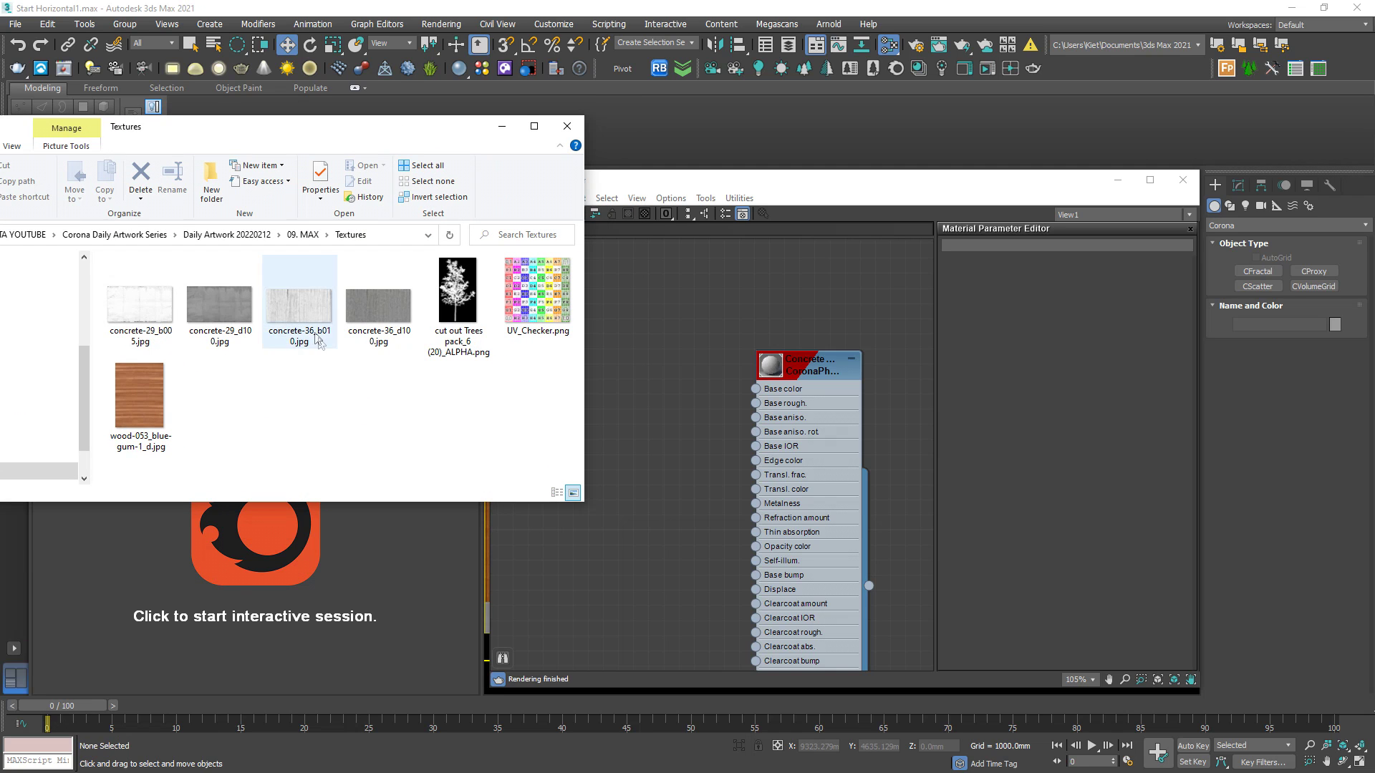
drag(315, 331, 660, 386)
drag(378, 301, 643, 458)
drag(458, 128, 0, 151)
Step: Arrange the two bitmap nodes beside the concrete material and connect the concrete-36_d100 bitmap to its Base color input
scroll(286, 301, up, 5)
middle_drag(733, 481, 625, 414)
scroll(705, 393, up, 1)
middle_drag(590, 350, 637, 379)
drag(598, 350, 565, 538)
scroll(581, 424, up, 2)
drag(640, 425, 580, 325)
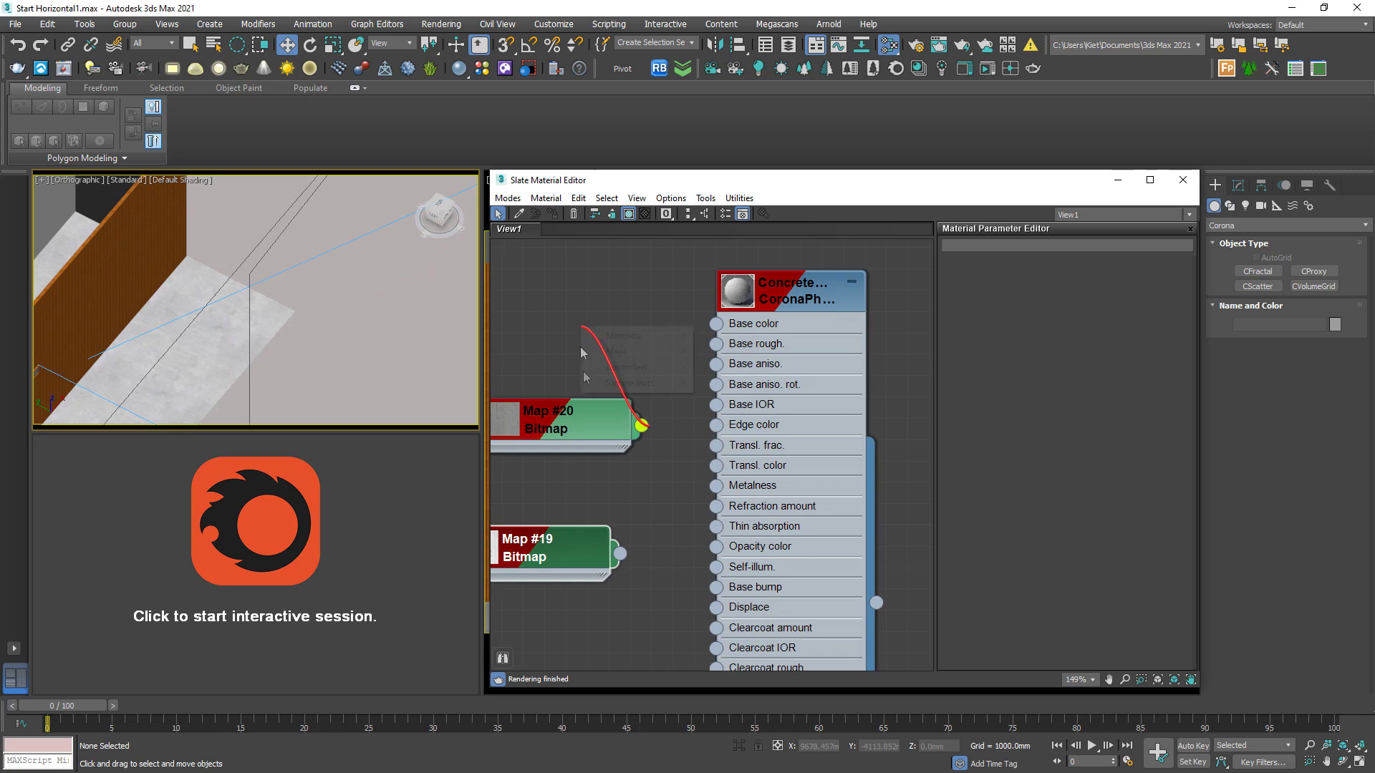
click(646, 412)
drag(691, 320, 716, 323)
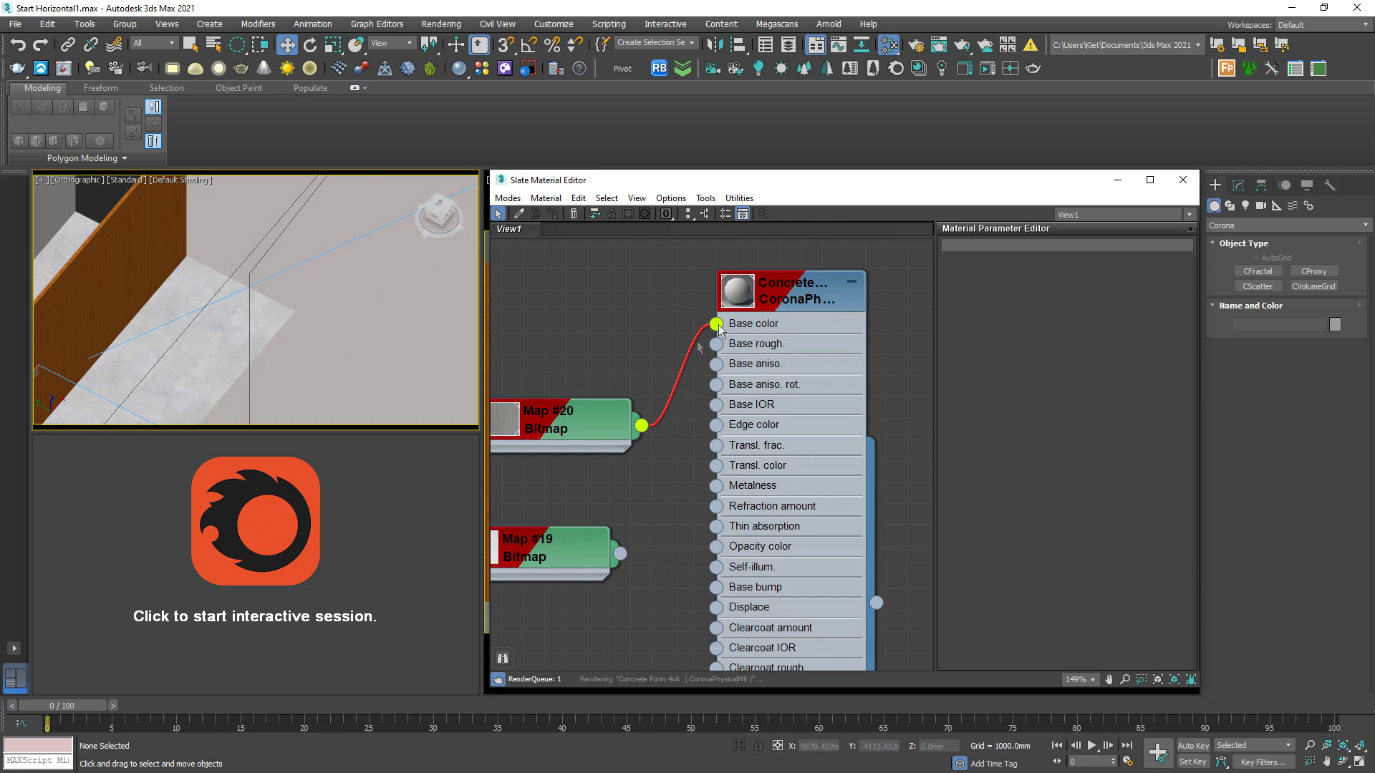
Step: Show the concrete-36_d100 bitmap shaded in the viewport and inspect the texture on the back wall
alt+middle_drag(163, 315, 209, 314)
scroll(209, 313, up, 3)
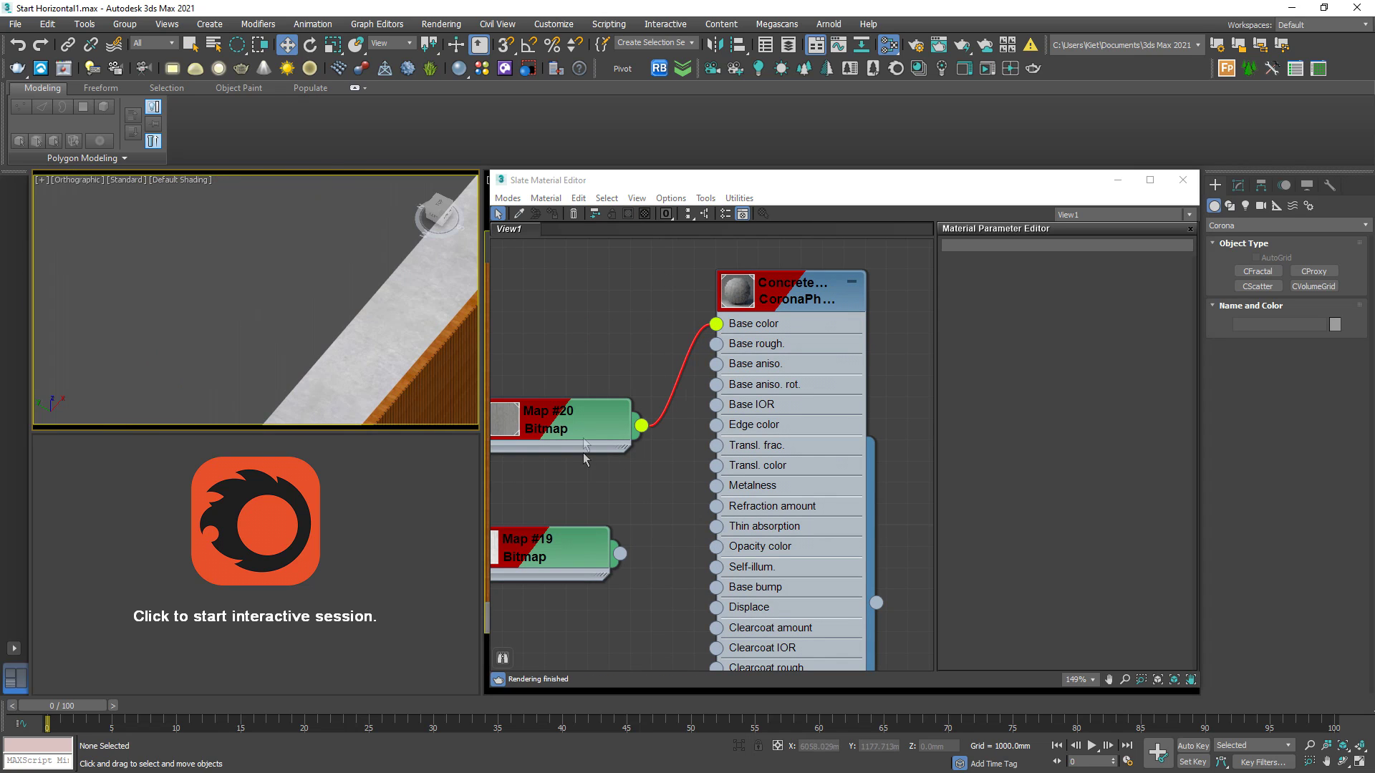
double_click(583, 447)
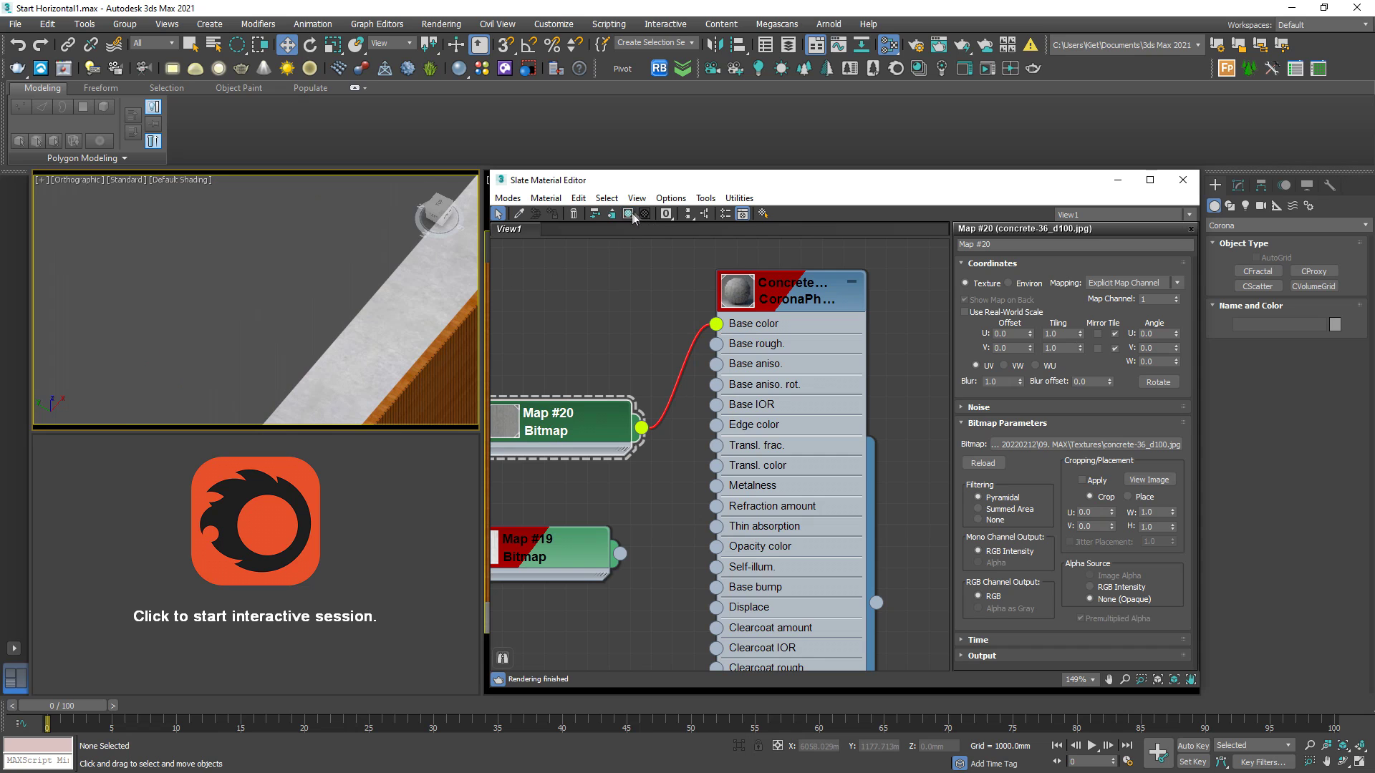
click(629, 215)
scroll(236, 315, down, 4)
alt+middle_drag(236, 315, 158, 336)
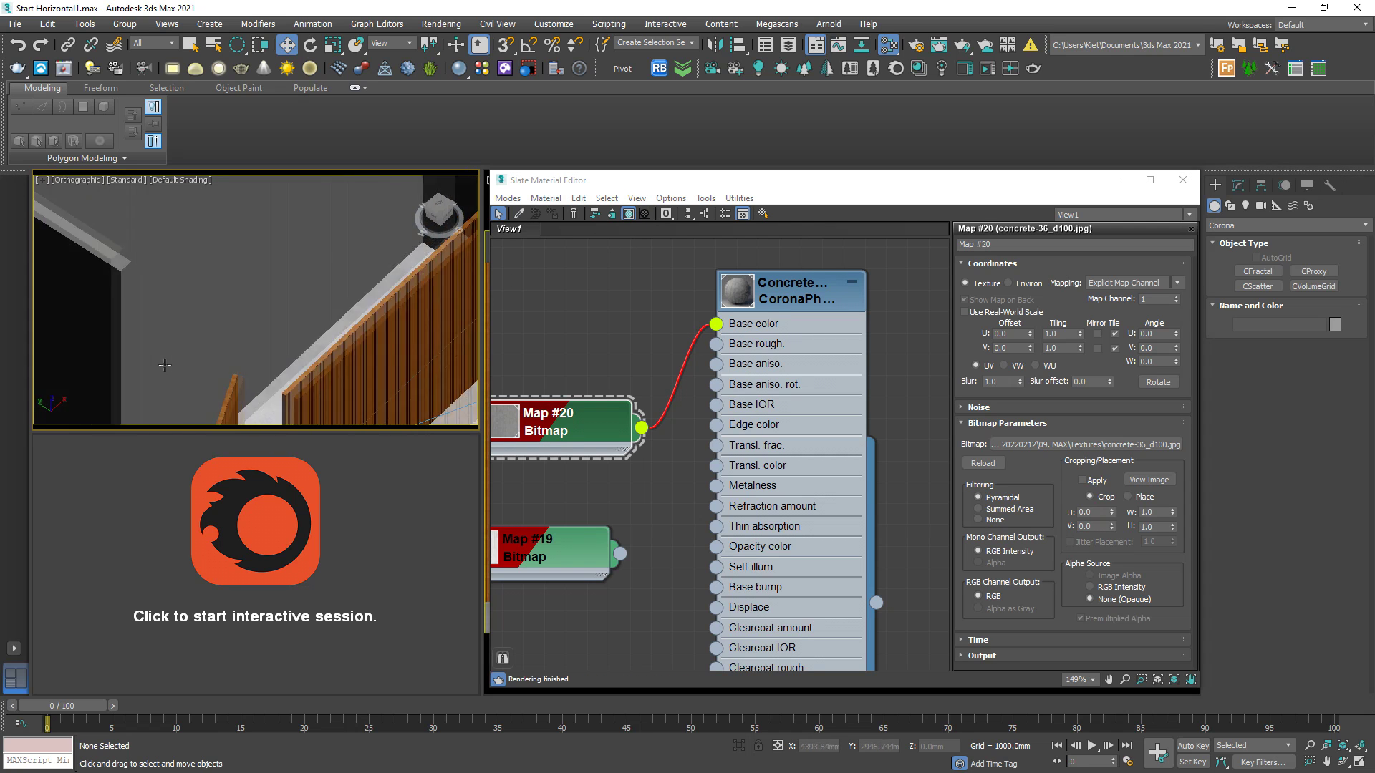
scroll(133, 351, up, 4)
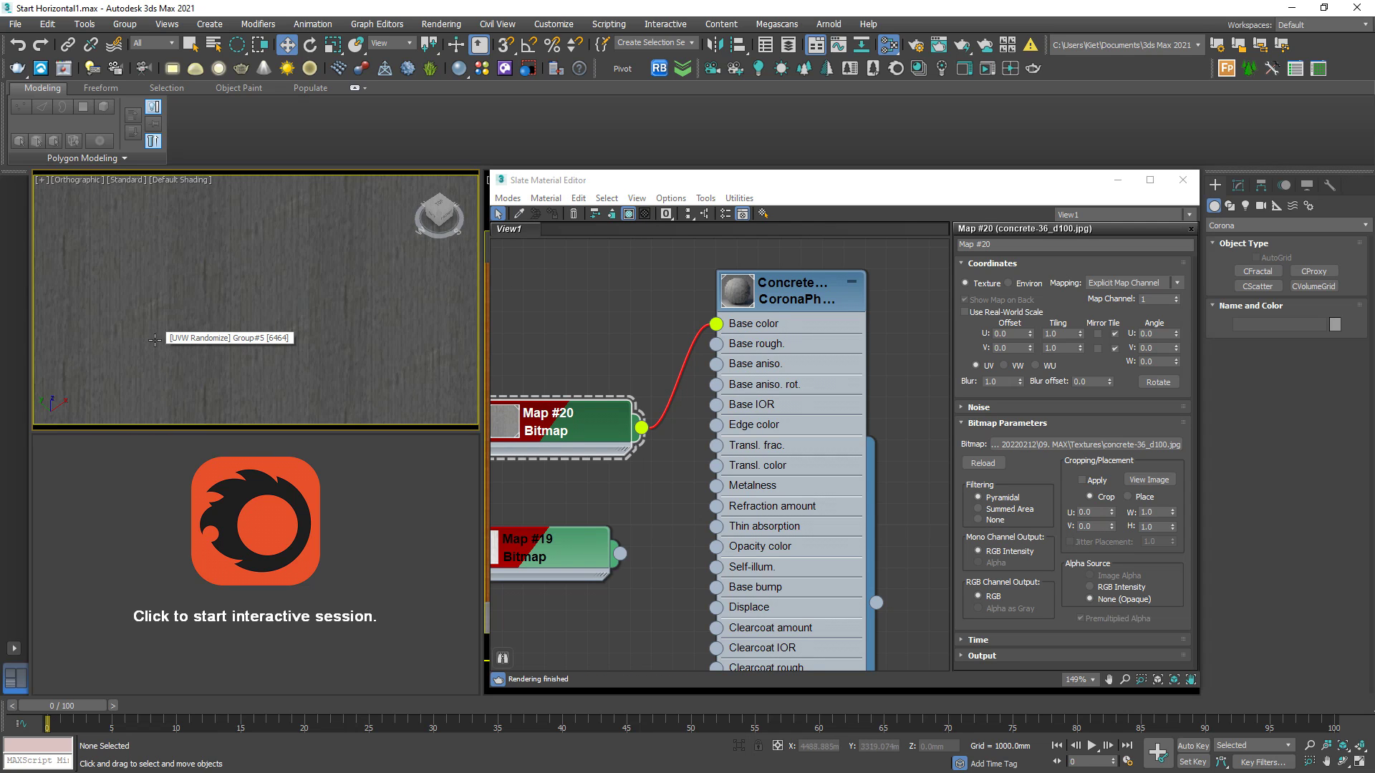
Step: Select the group containing the walls, fence and floor and ungroup it
scroll(154, 340, down, 5)
alt+middle_drag(155, 340, 342, 307)
scroll(305, 270, down, 3)
click(342, 307)
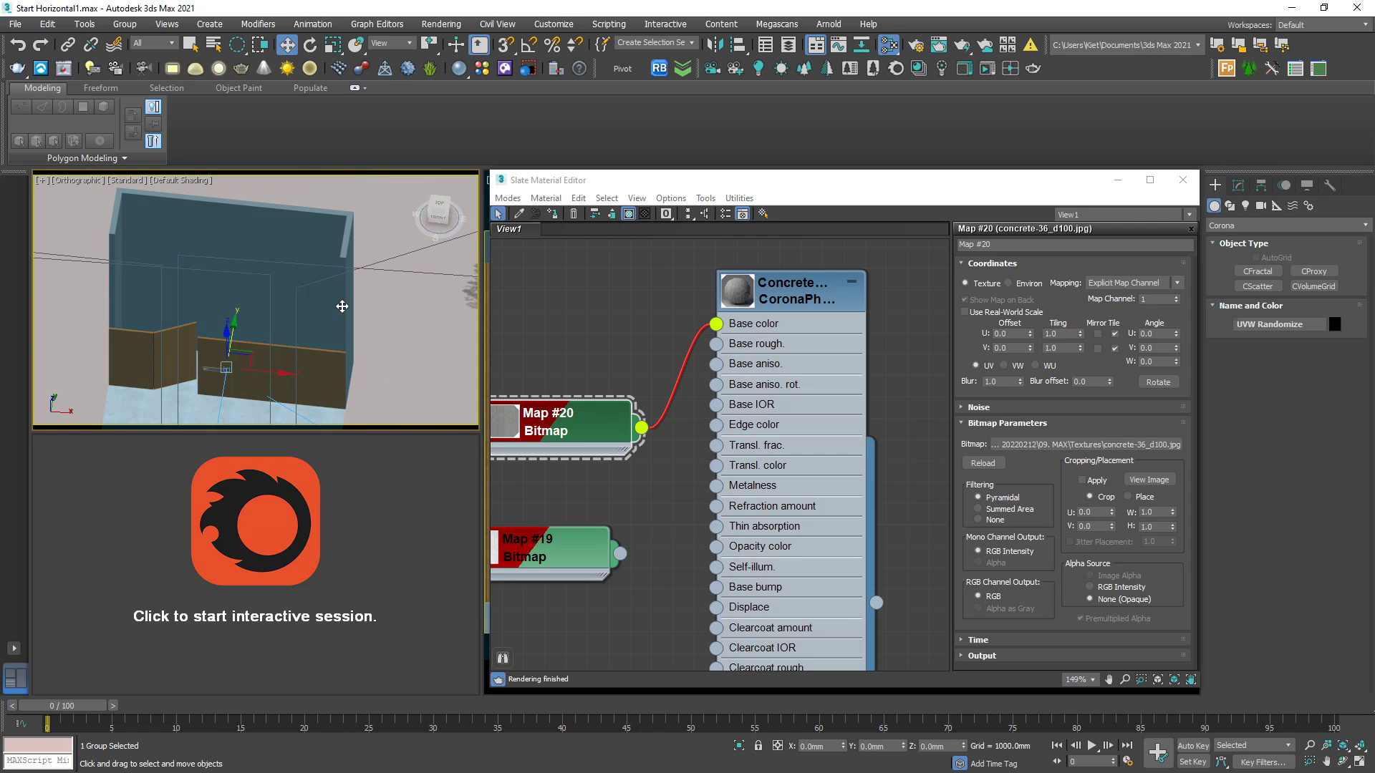
click(125, 23)
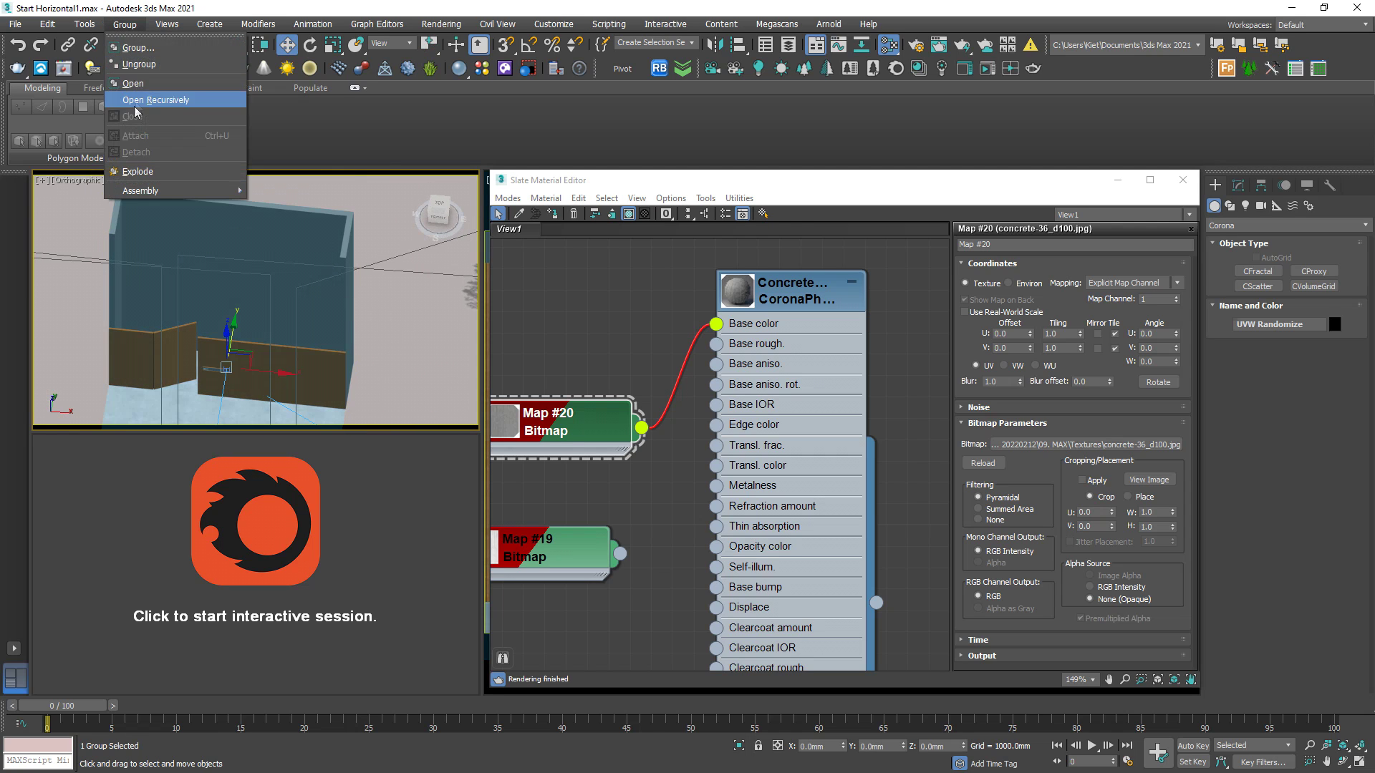
click(146, 66)
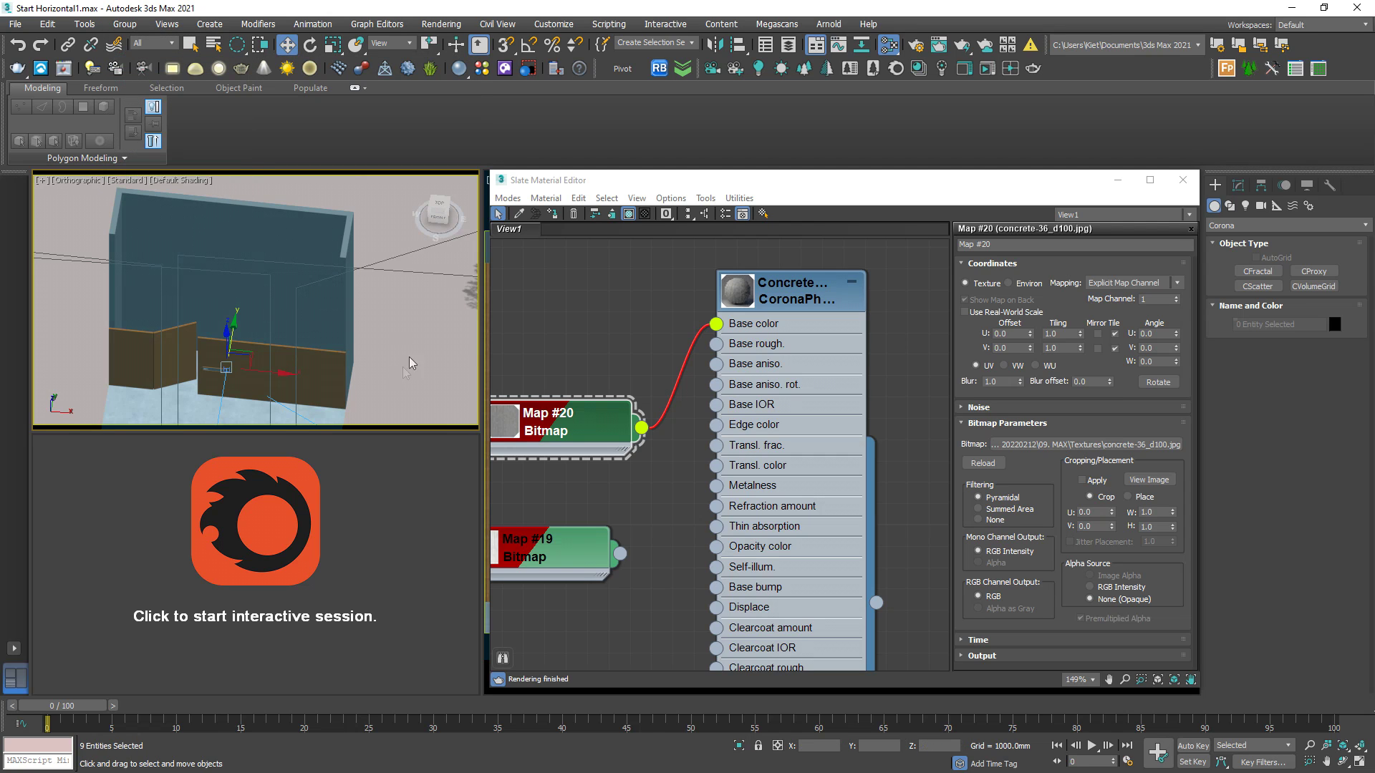
Step: Select only the concrete wall and add a UVW Map modifier with Box mapping
click(409, 357)
click(345, 309)
alt+middle_drag(243, 307, 310, 298)
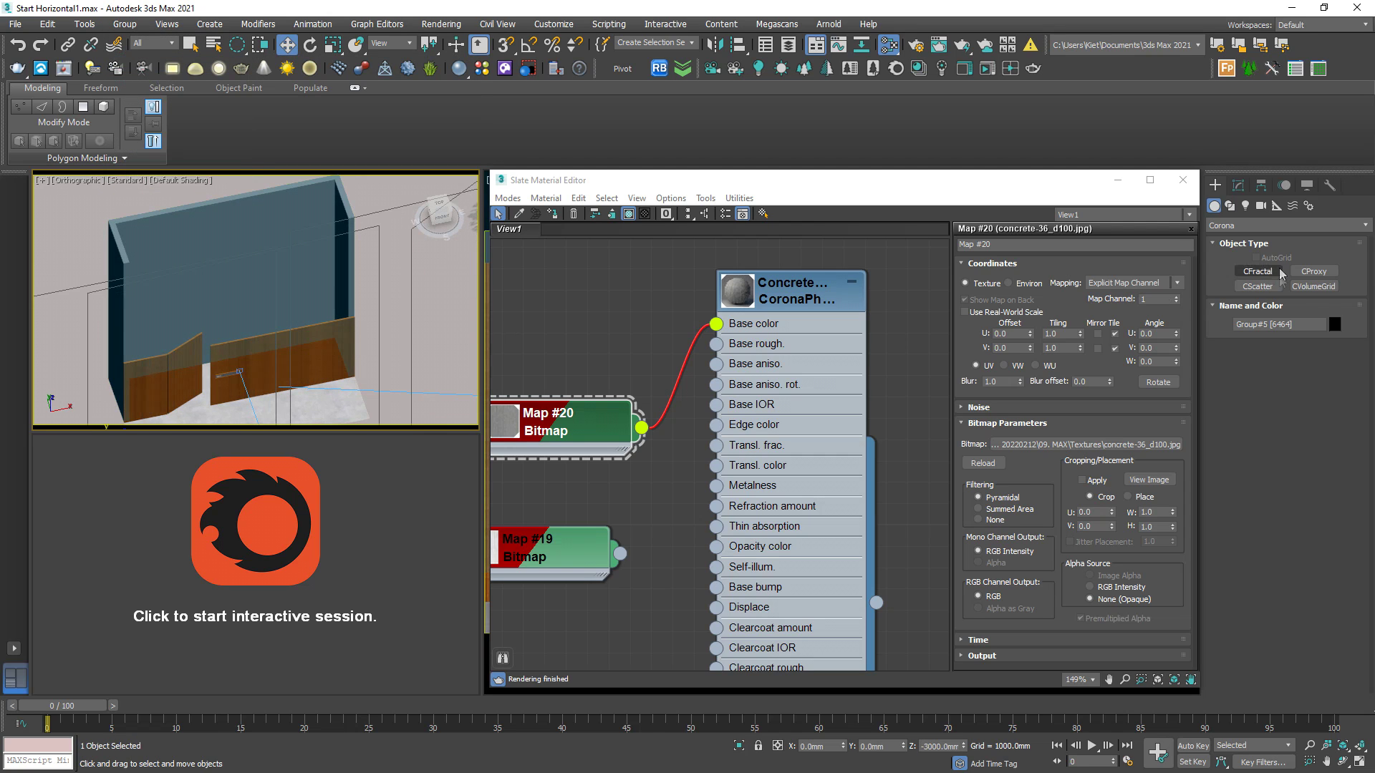
click(1238, 185)
click(1254, 320)
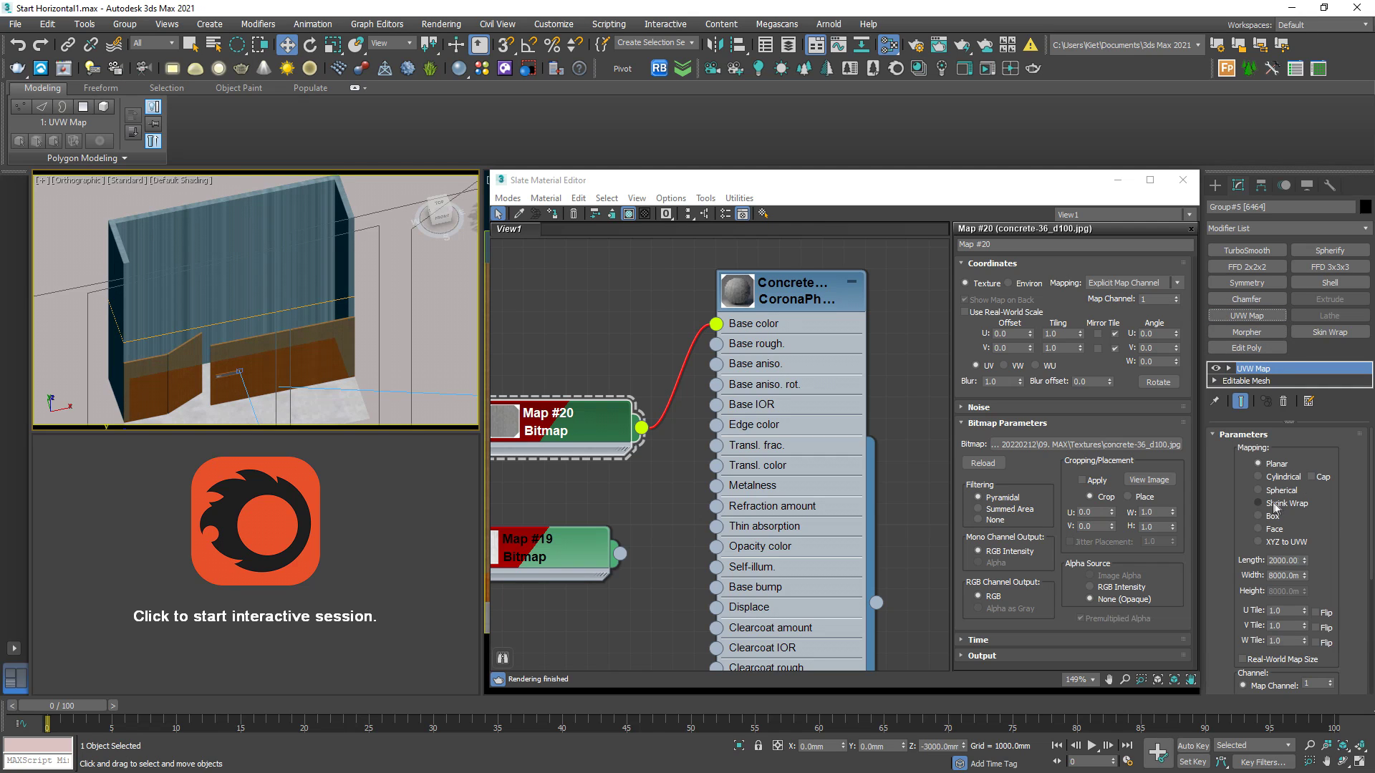
click(1258, 517)
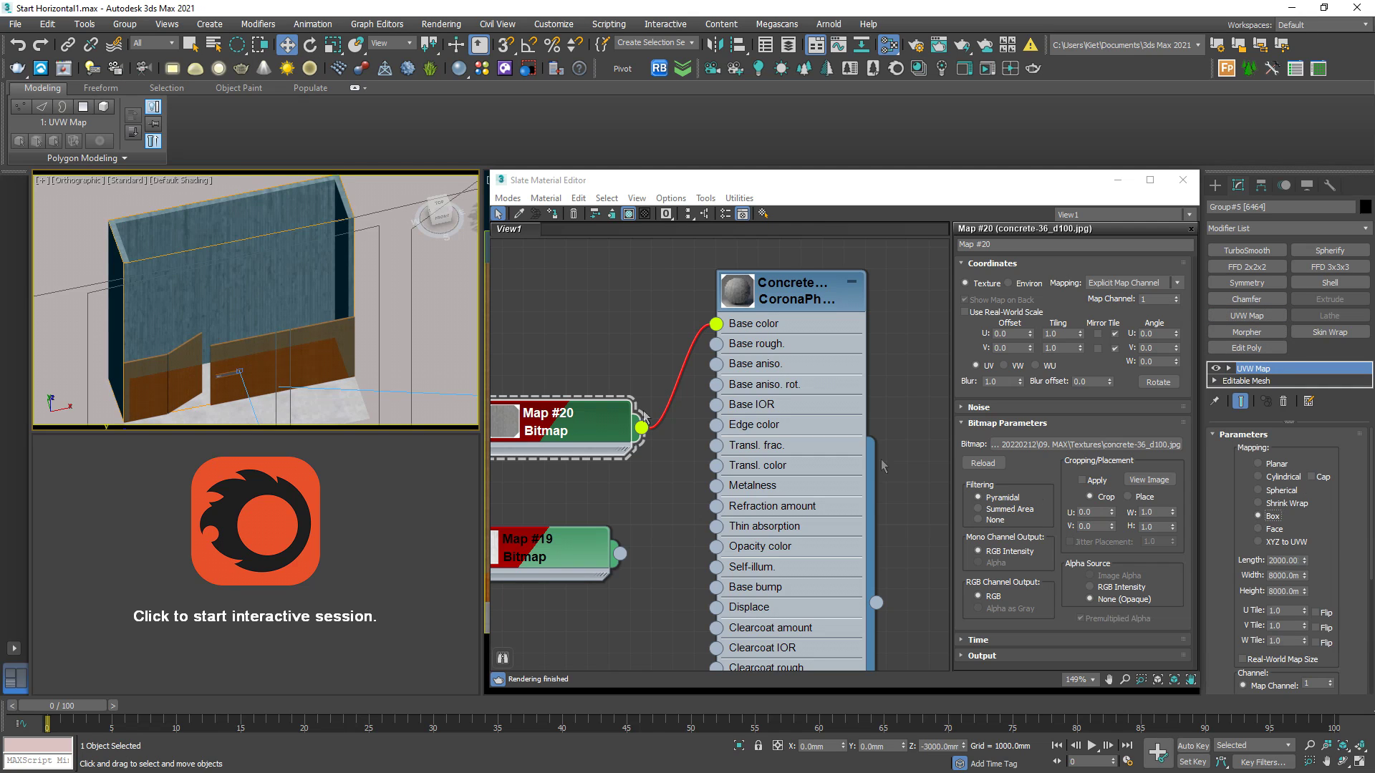
scroll(1337, 522, down, 1)
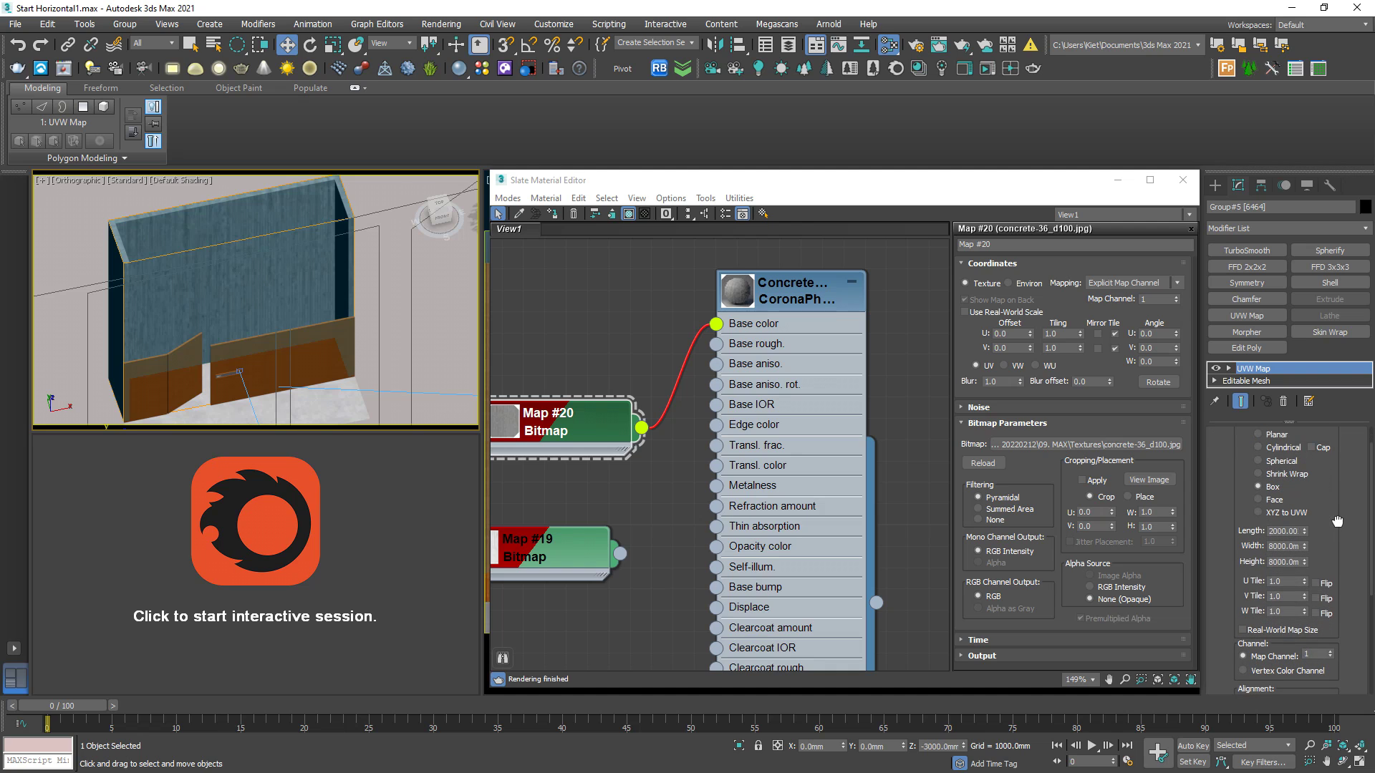
Step: Rotate the Gizmo of the concrete wall's UVW Map modifier 90 degrees about the Y axis
scroll(300, 352, up, 4)
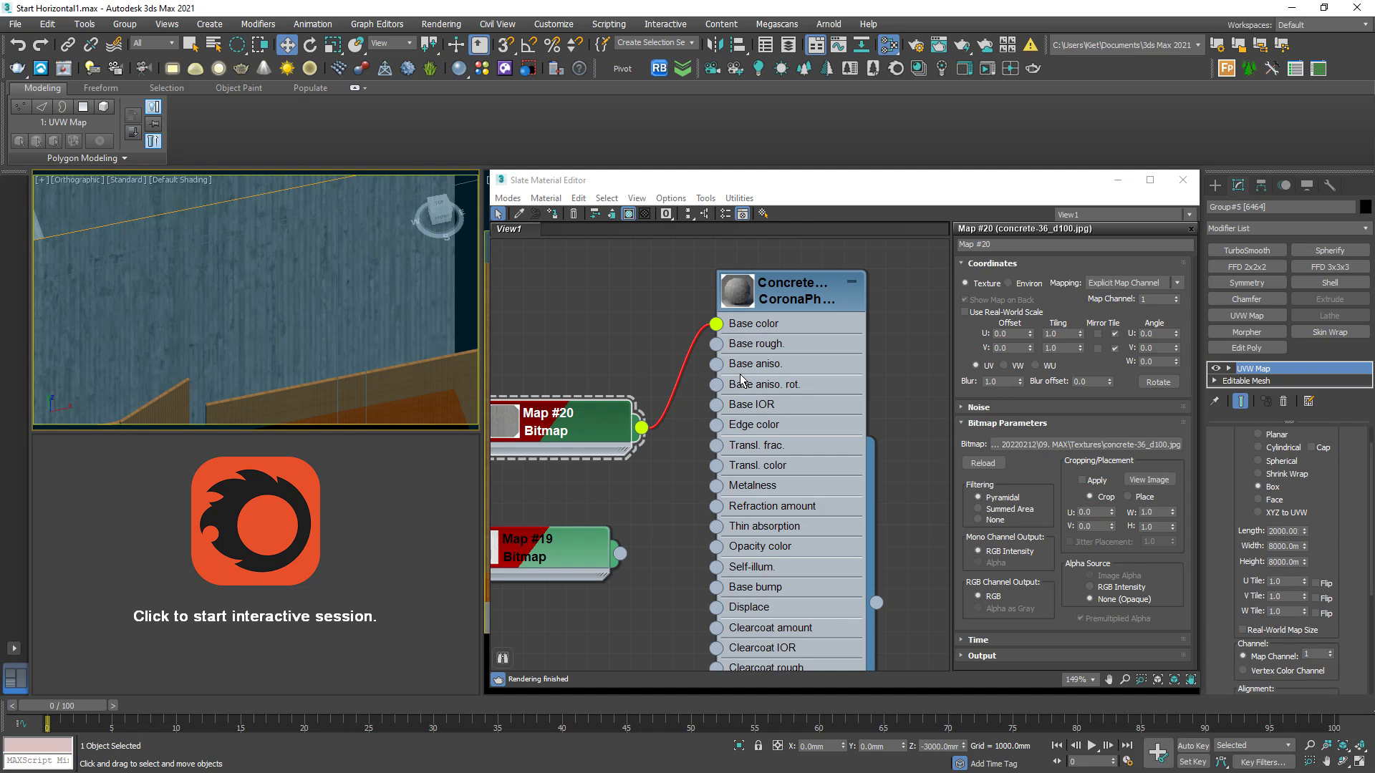
click(1229, 368)
click(1258, 383)
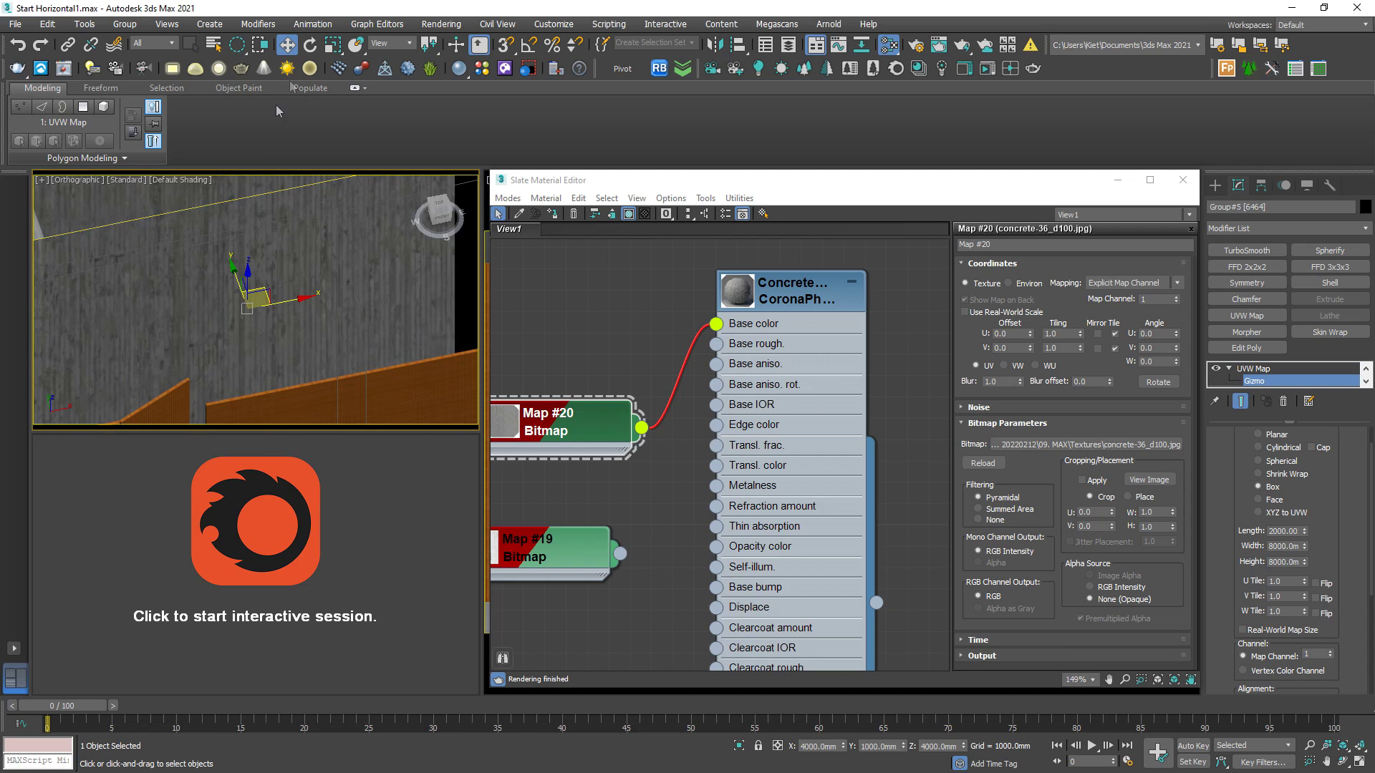
click(310, 44)
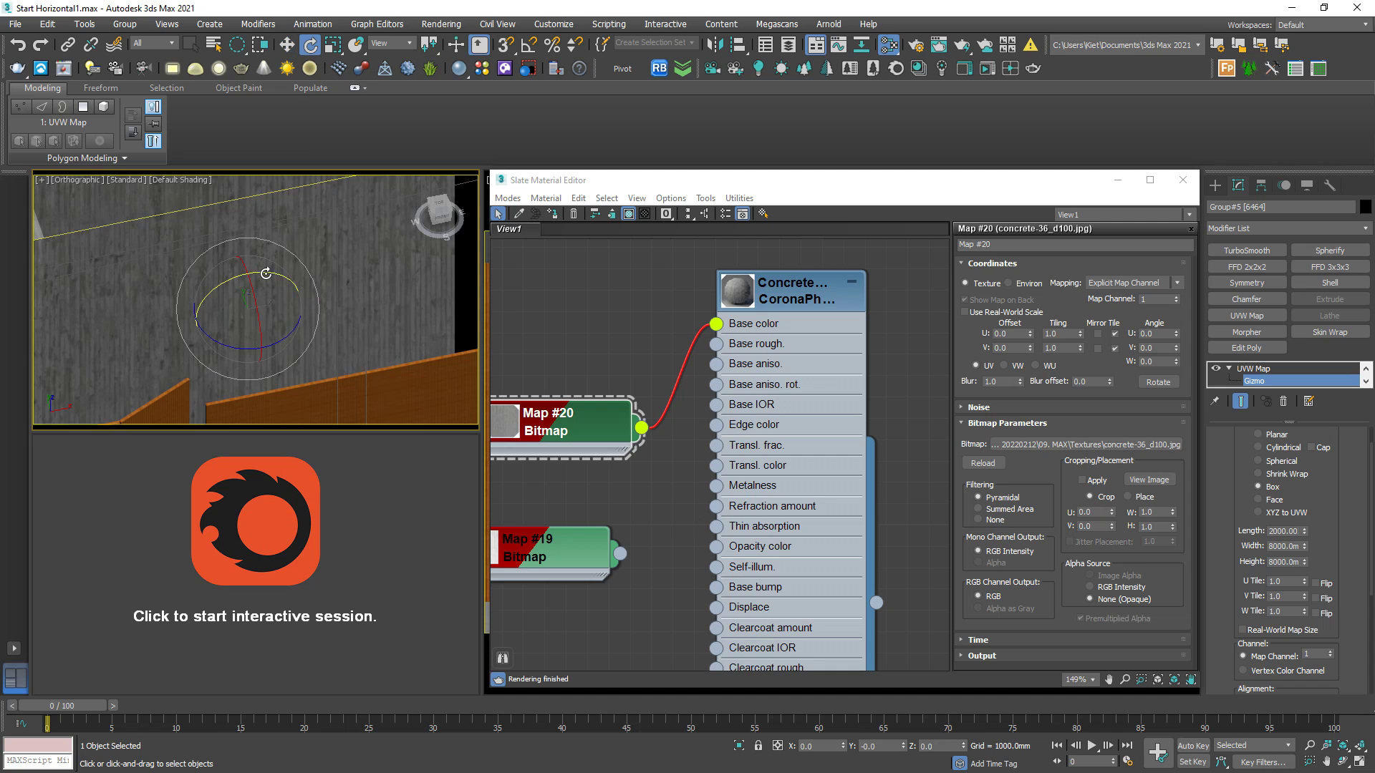
middle_drag(266, 273, 290, 257)
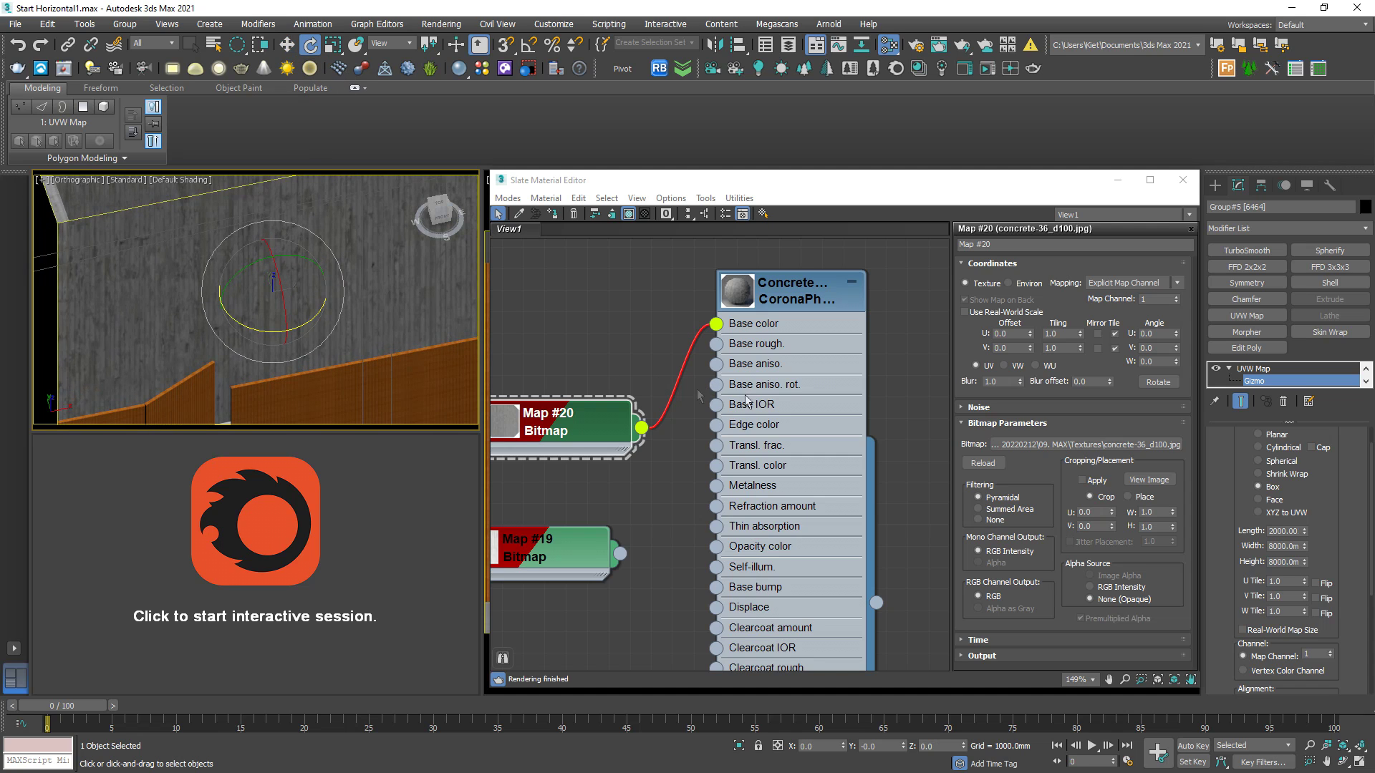
key(F12)
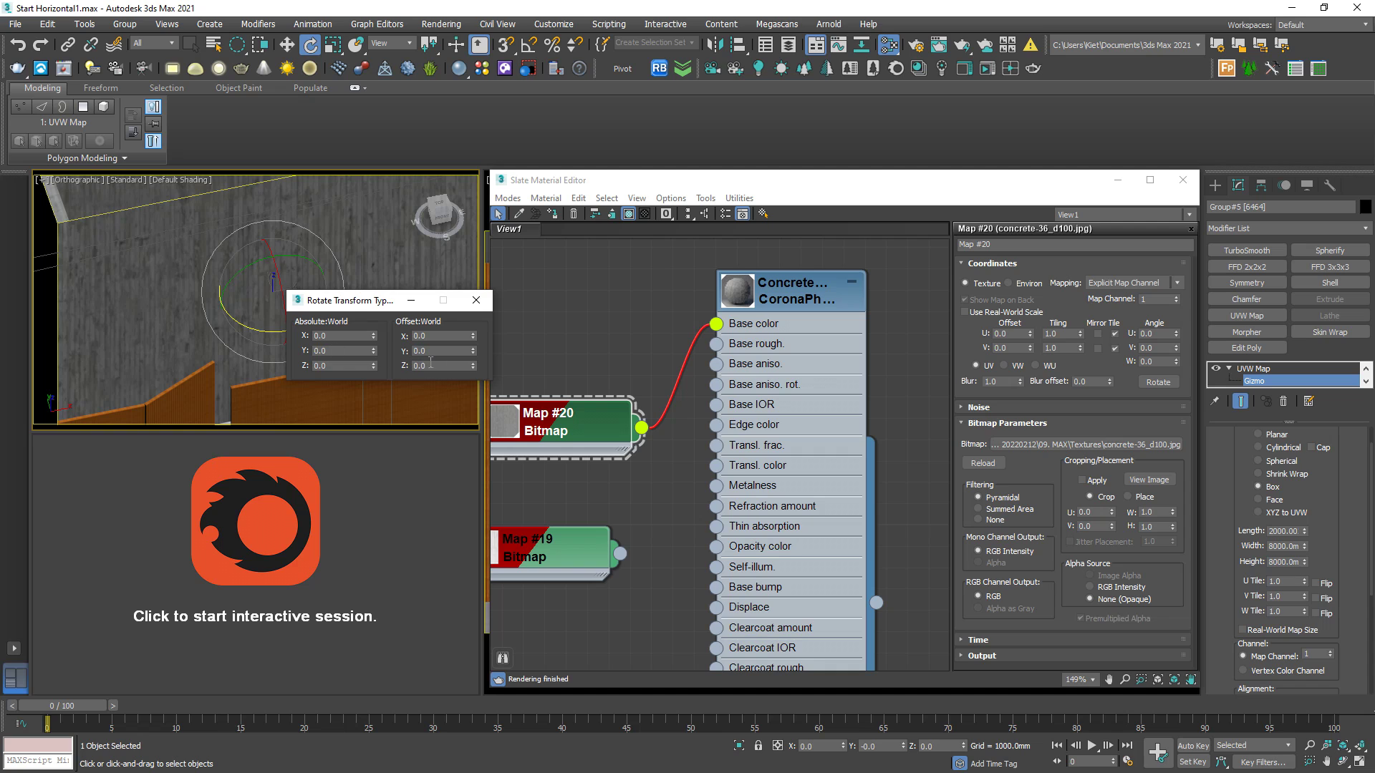
drag(362, 308, 519, 288)
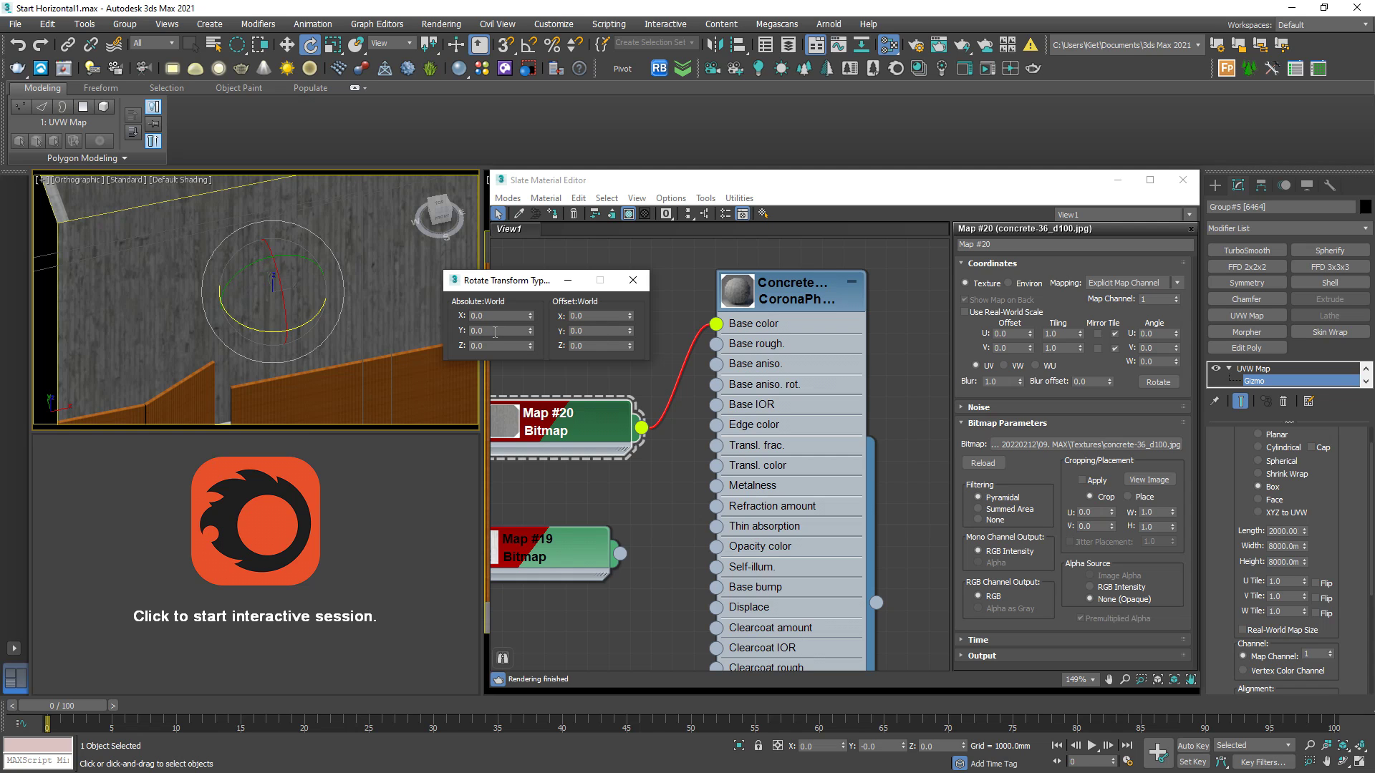
text(90)
key(Return)
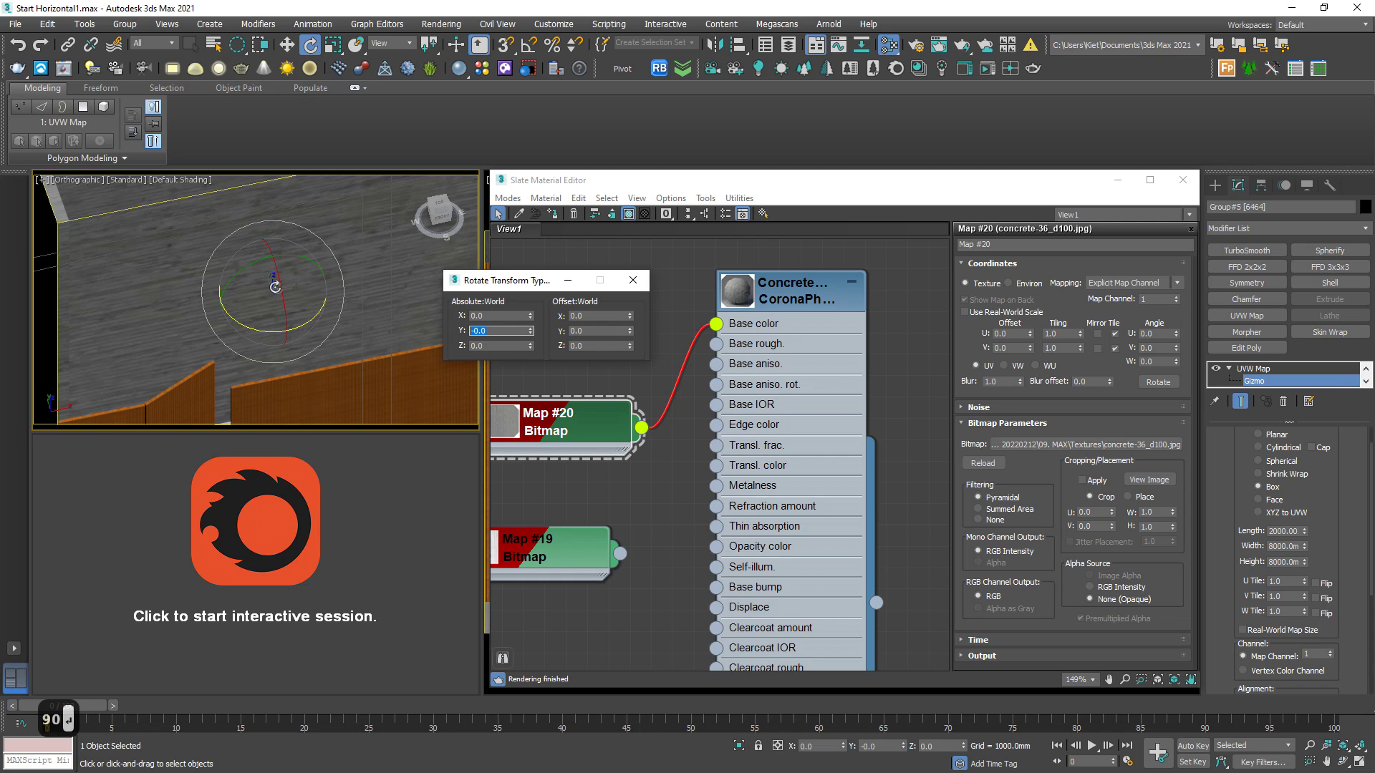
click(636, 281)
Step: Set the Length of the wall's box mapping to 8000 mm and check the texture on the walls
alt+middle_drag(304, 302, 312, 241)
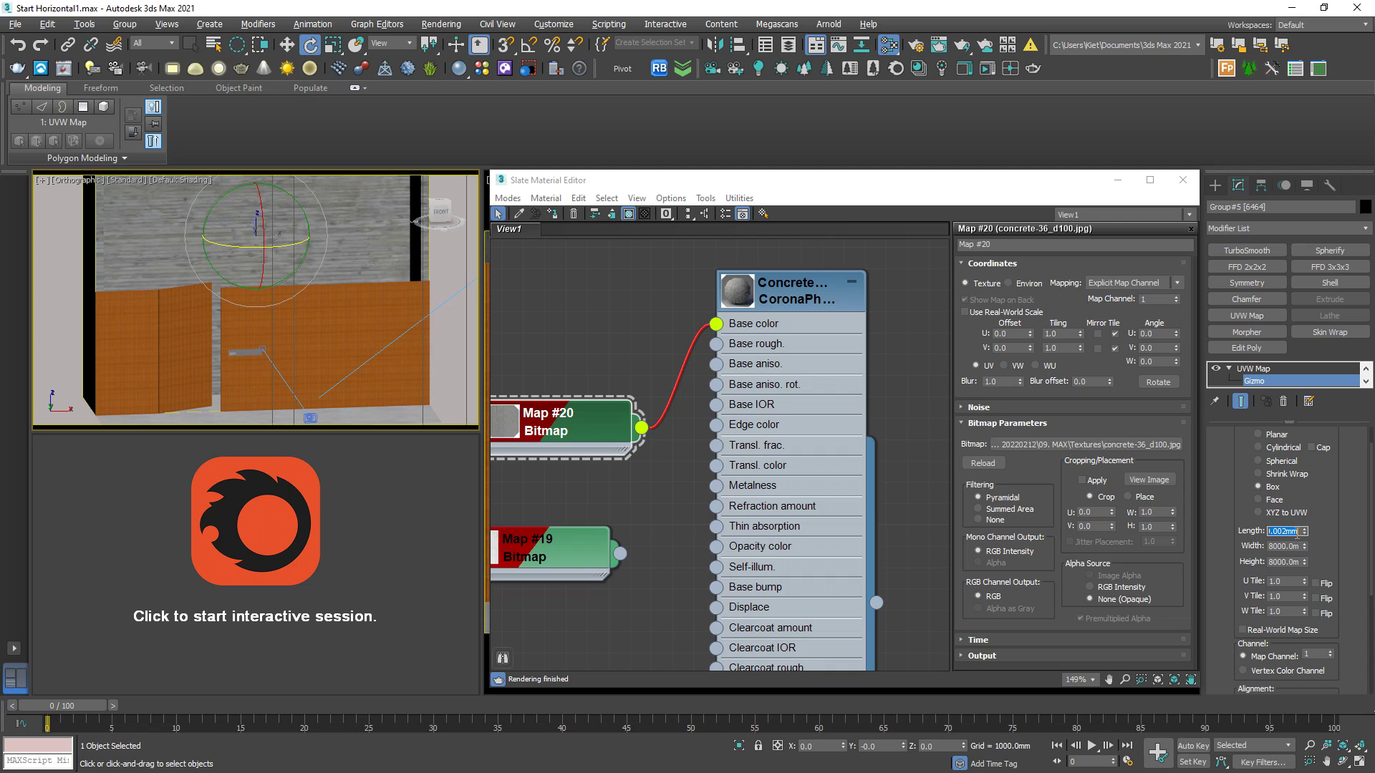
text(8000)
key(Return)
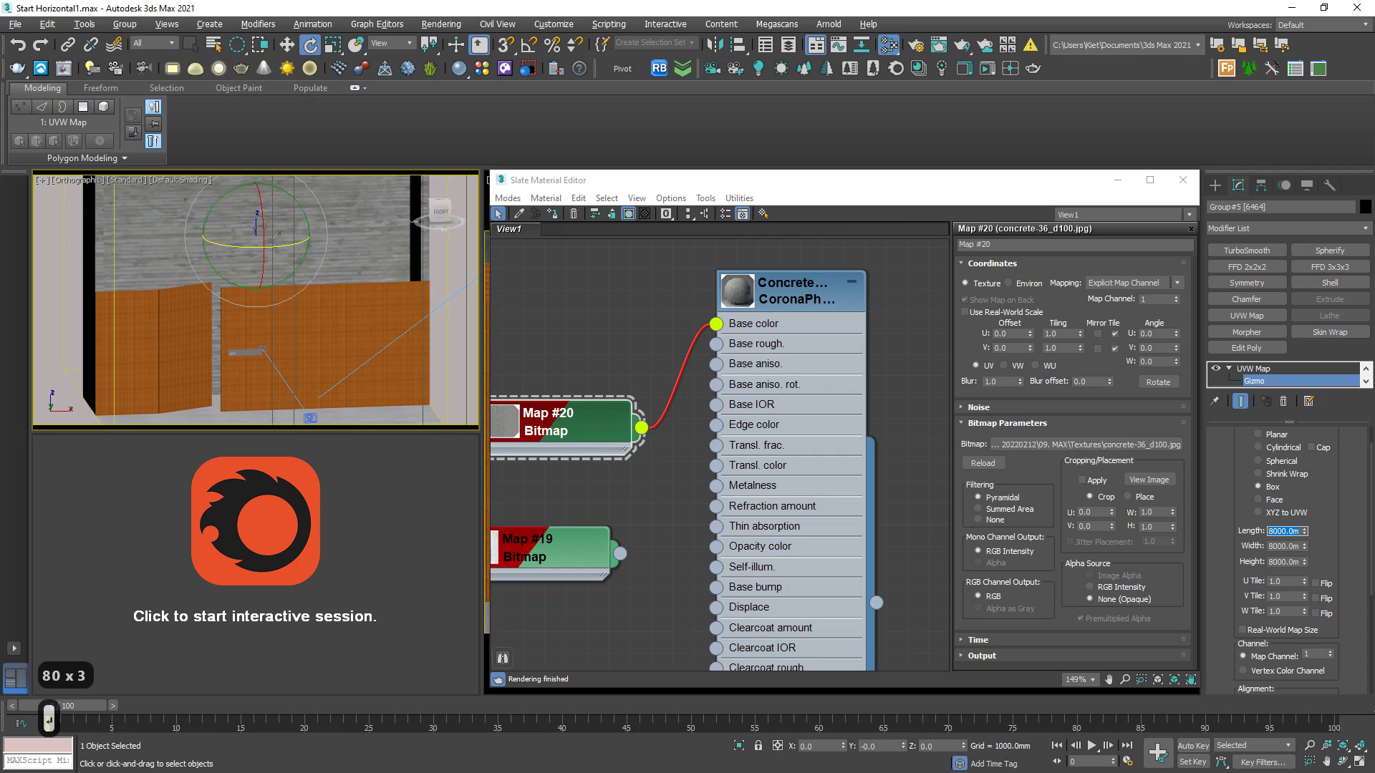
click(1286, 562)
alt+middle_drag(416, 320, 345, 272)
Step: Enlarge the Concrete Form 4x8 material's preview and rearrange its two bitmap nodes beside the material node
click(663, 367)
middle_drag(659, 393, 695, 416)
drag(739, 384, 653, 295)
alt+middle_drag(244, 319, 173, 256)
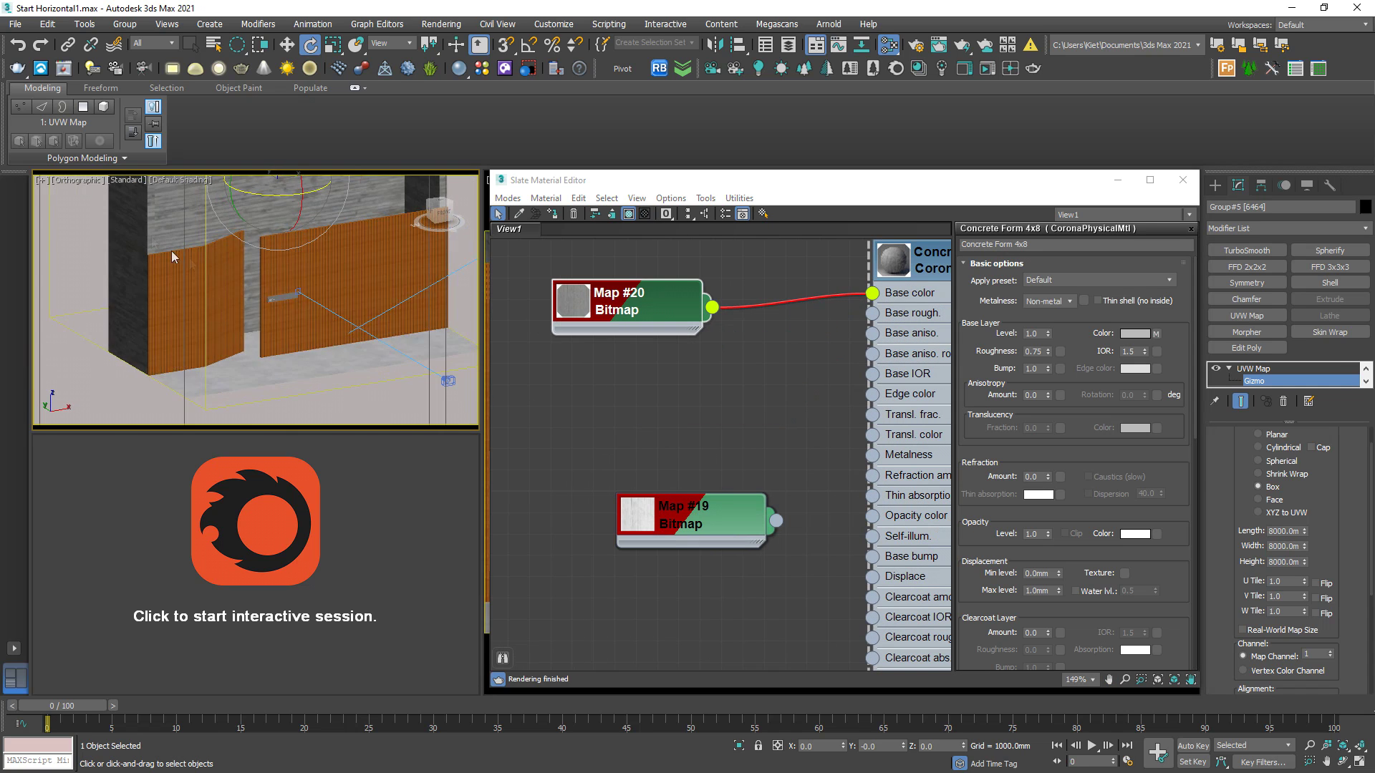
scroll(156, 256, up, 5)
middle_drag(697, 372, 589, 429)
click(796, 324)
double_click(796, 323)
middle_drag(675, 577, 718, 439)
drag(653, 432, 524, 306)
middle_drag(605, 372, 619, 336)
scroll(595, 441, down, 2)
drag(552, 301, 577, 462)
Step: Connect the unconnected bitmap node to the Base bump input of the Concrete Form 4x8 material
middle_drag(636, 481, 663, 361)
scroll(662, 361, up, 1)
drag(643, 348, 830, 456)
scroll(786, 376, down, 1)
middle_drag(822, 271, 730, 413)
middle_drag(788, 313, 741, 377)
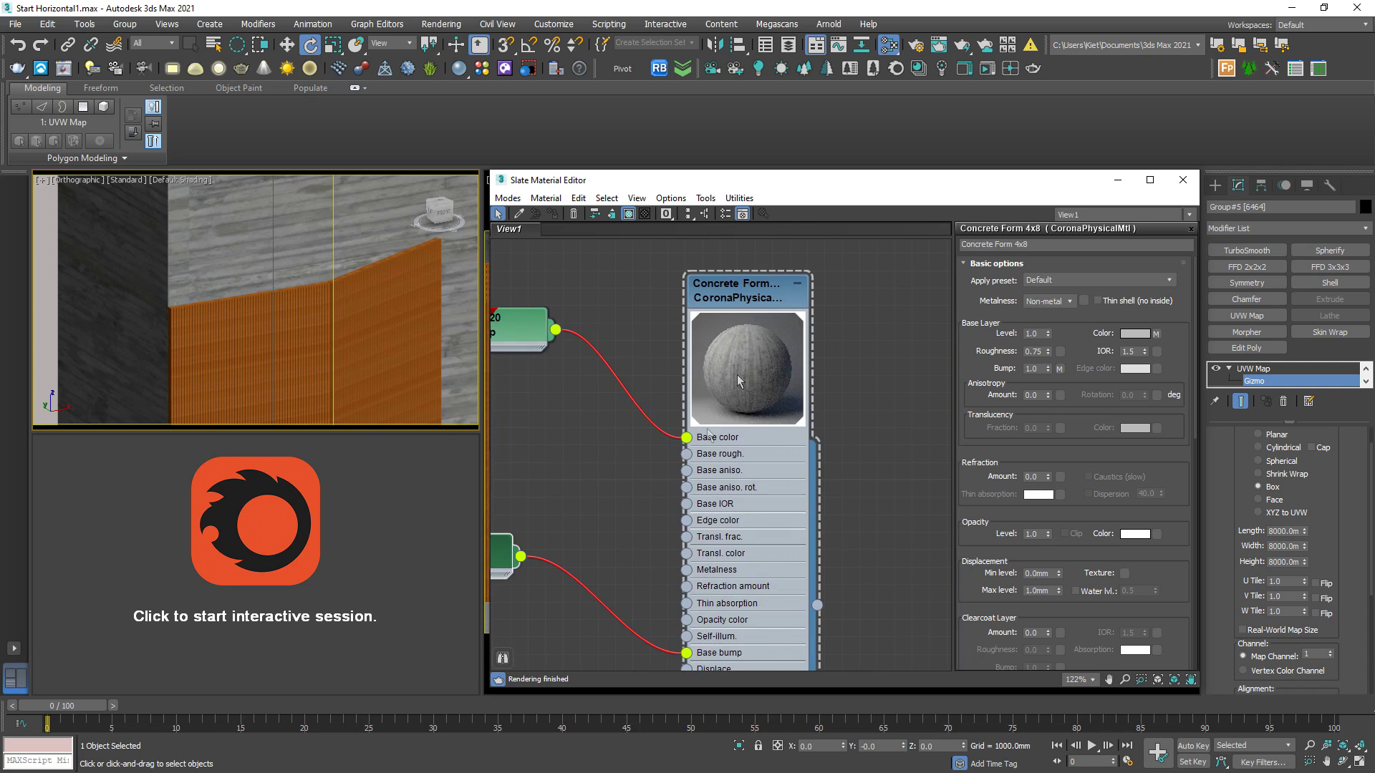
Step: Set the Concrete Form 4x8 material's Bump to 3 and leave the Gizmo level of the wall's UVW Map modifier
scroll(745, 369, up, 1)
double_click(1032, 369)
text(3)
key(Return)
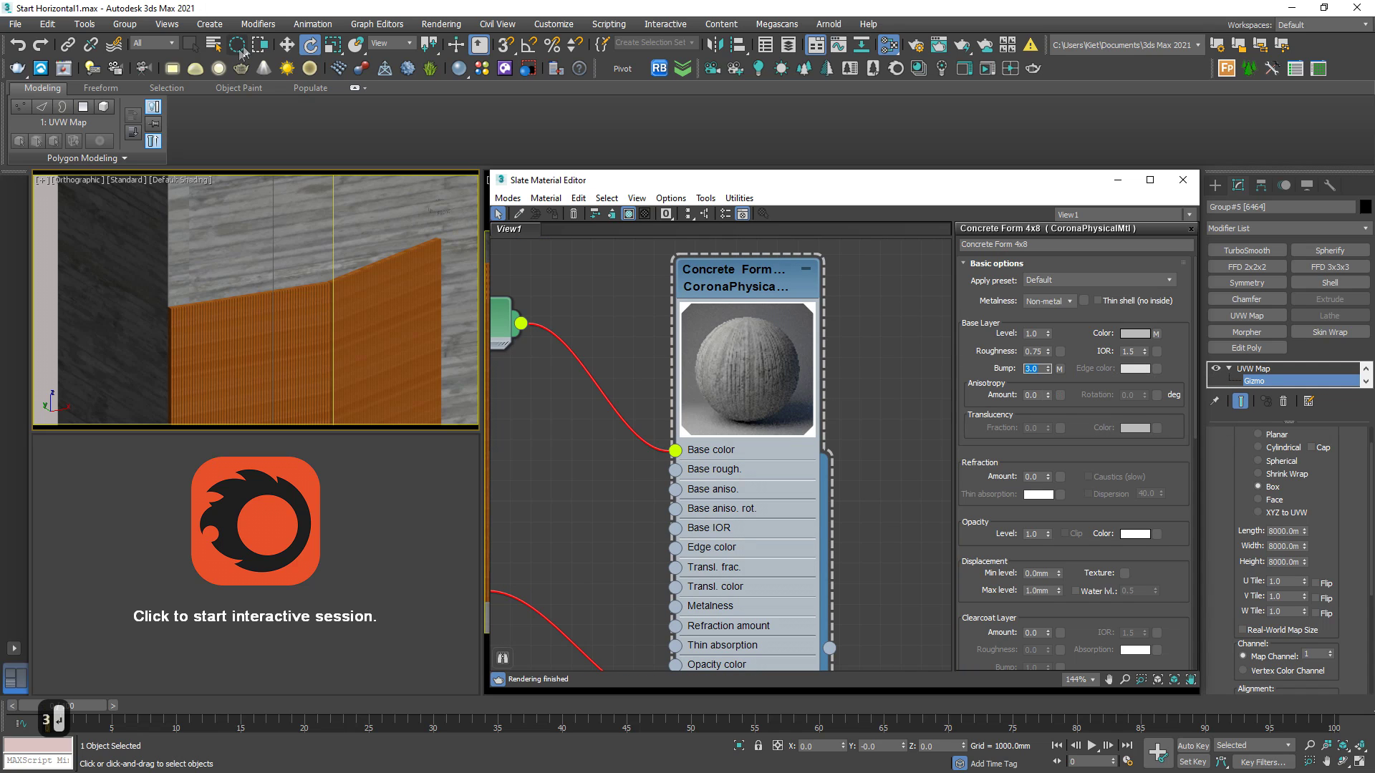
key(q)
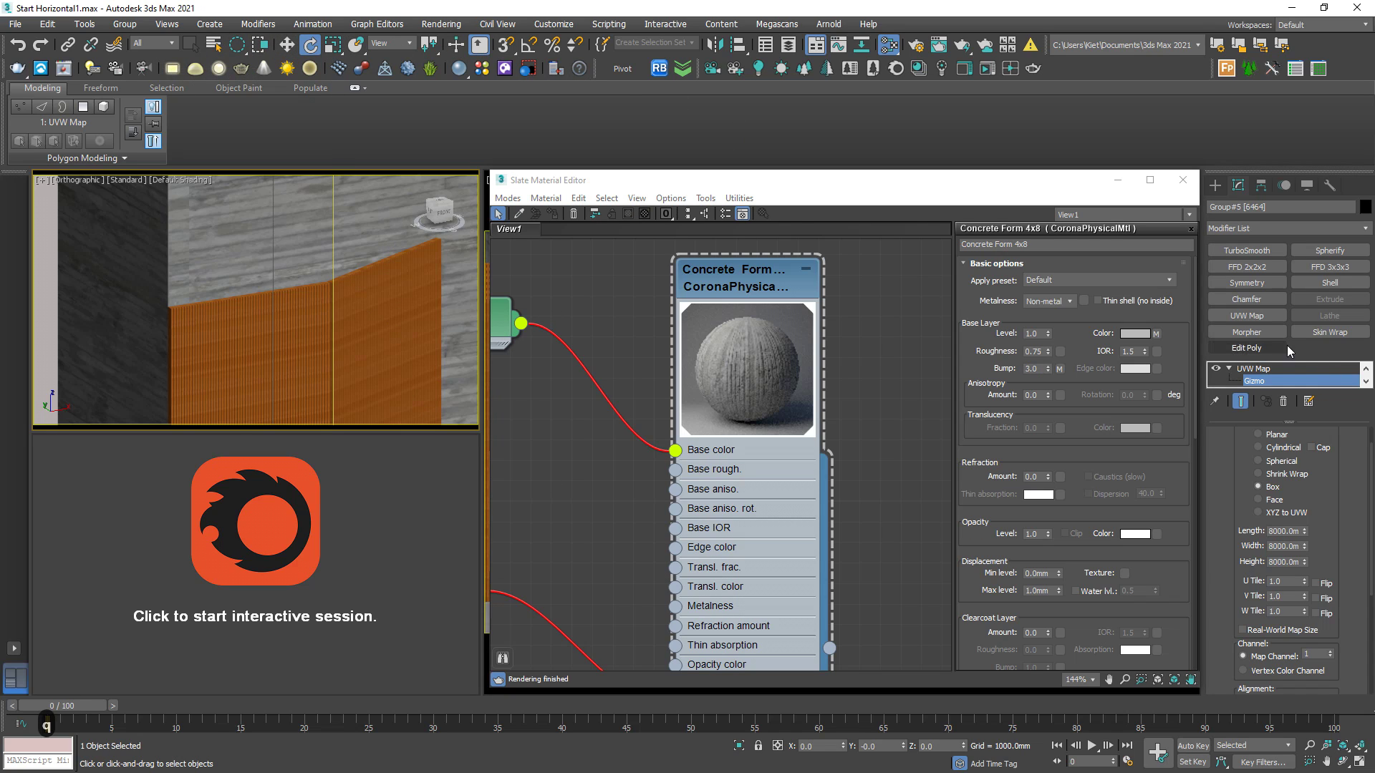
click(1252, 370)
key(q)
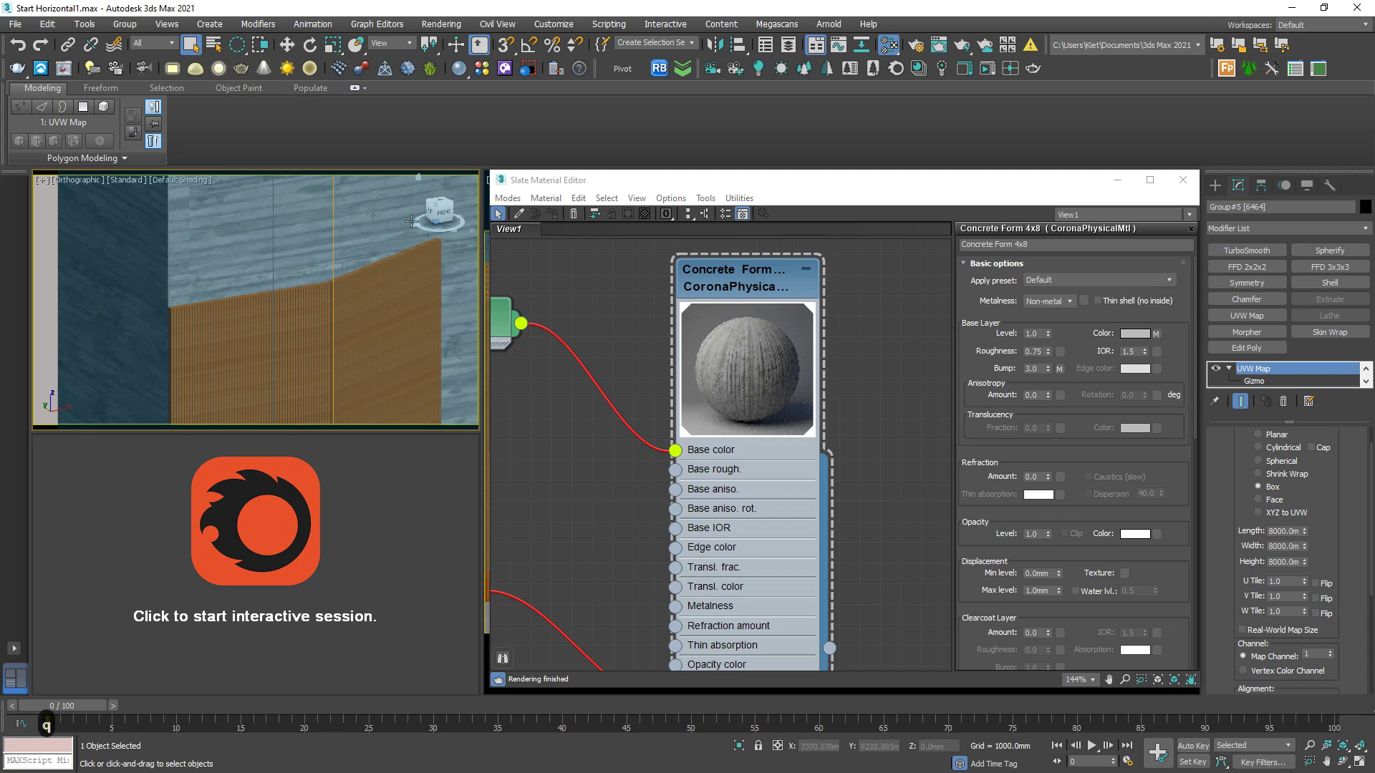
Step: Run the interactive Corona rendering of the camera view to preview the fence scene, and stop it
scroll(325, 223, down, 3)
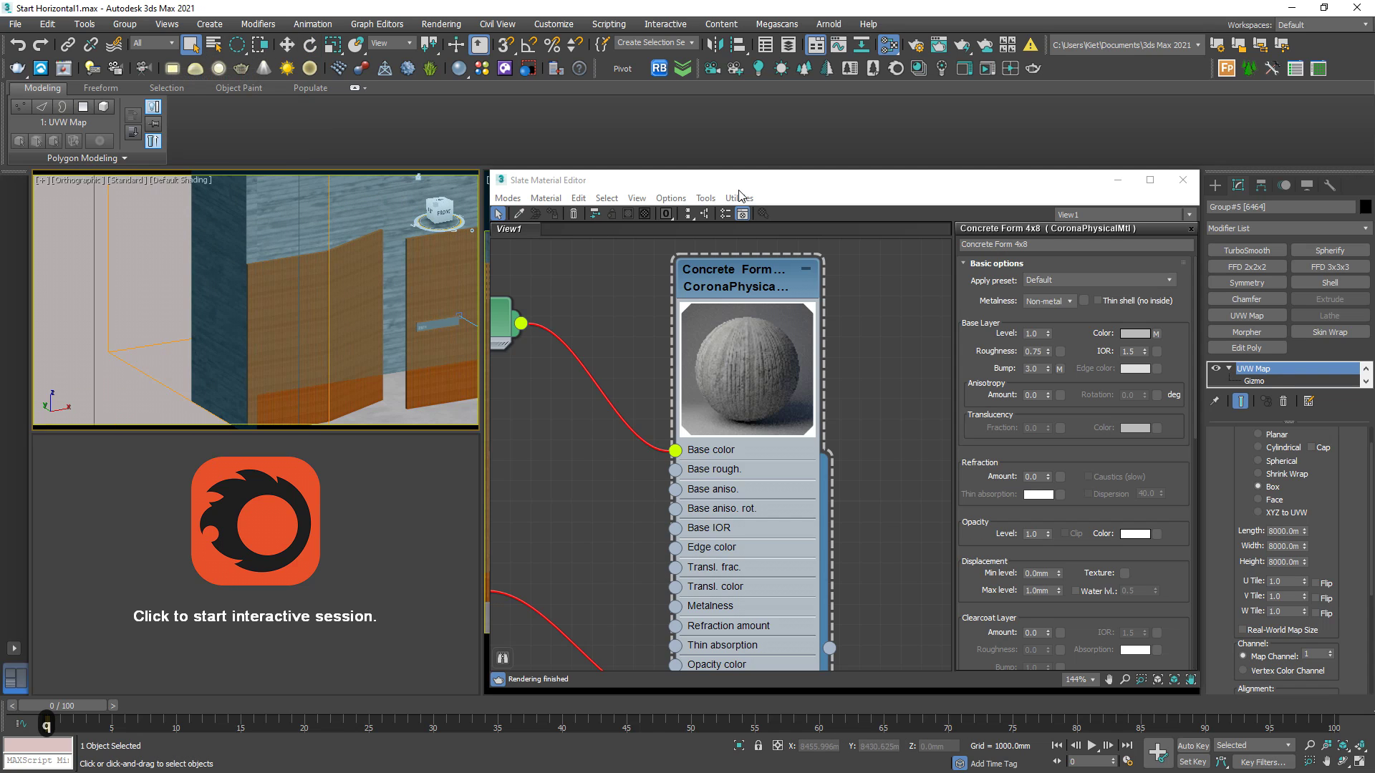
click(917, 47)
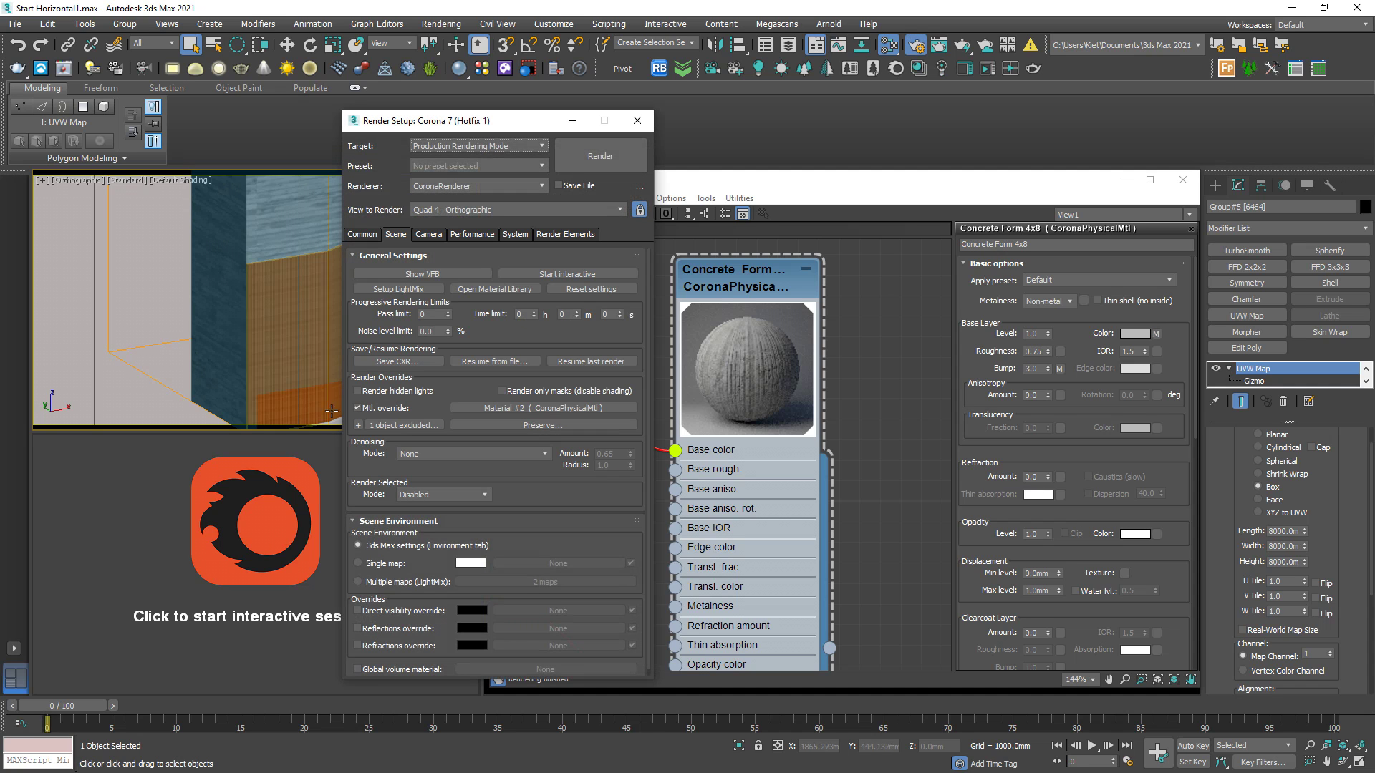
click(572, 121)
click(263, 570)
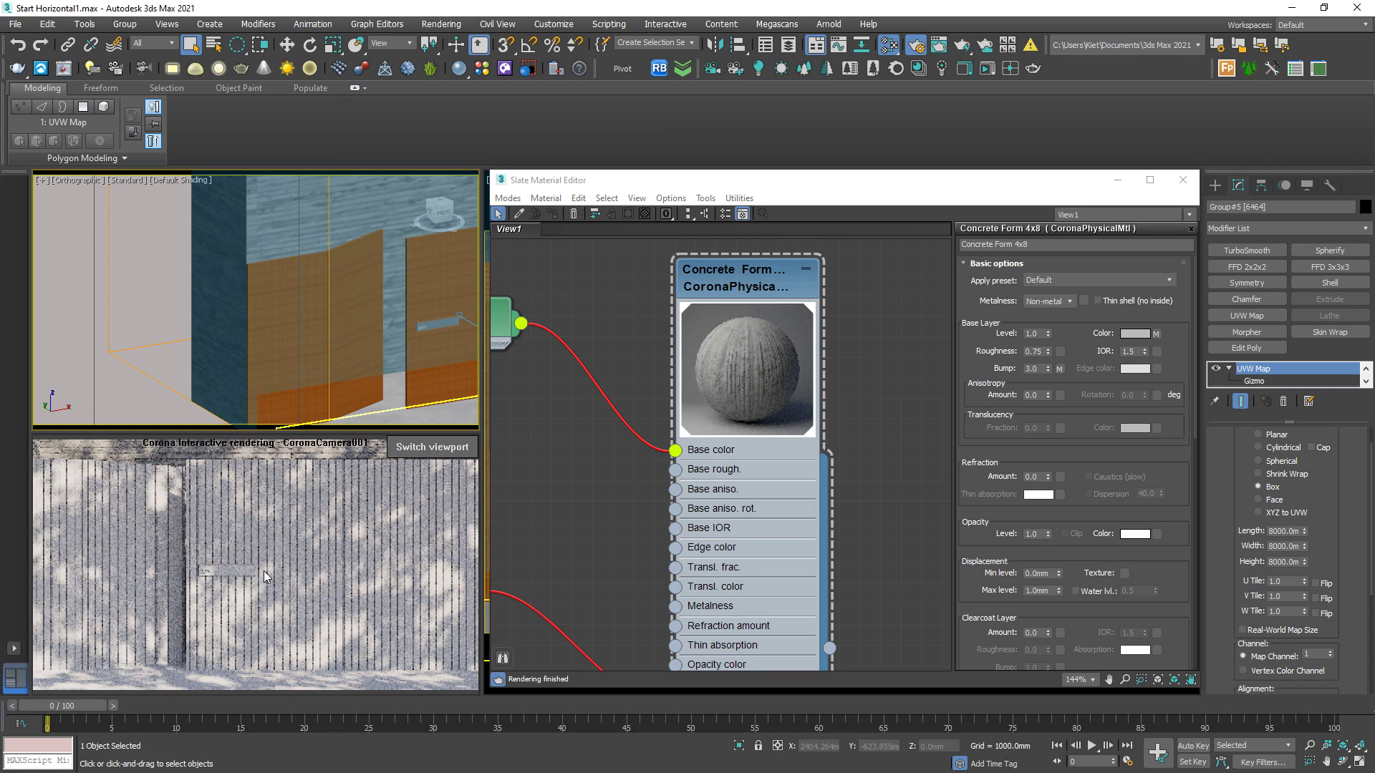
right_click(323, 525)
click(371, 581)
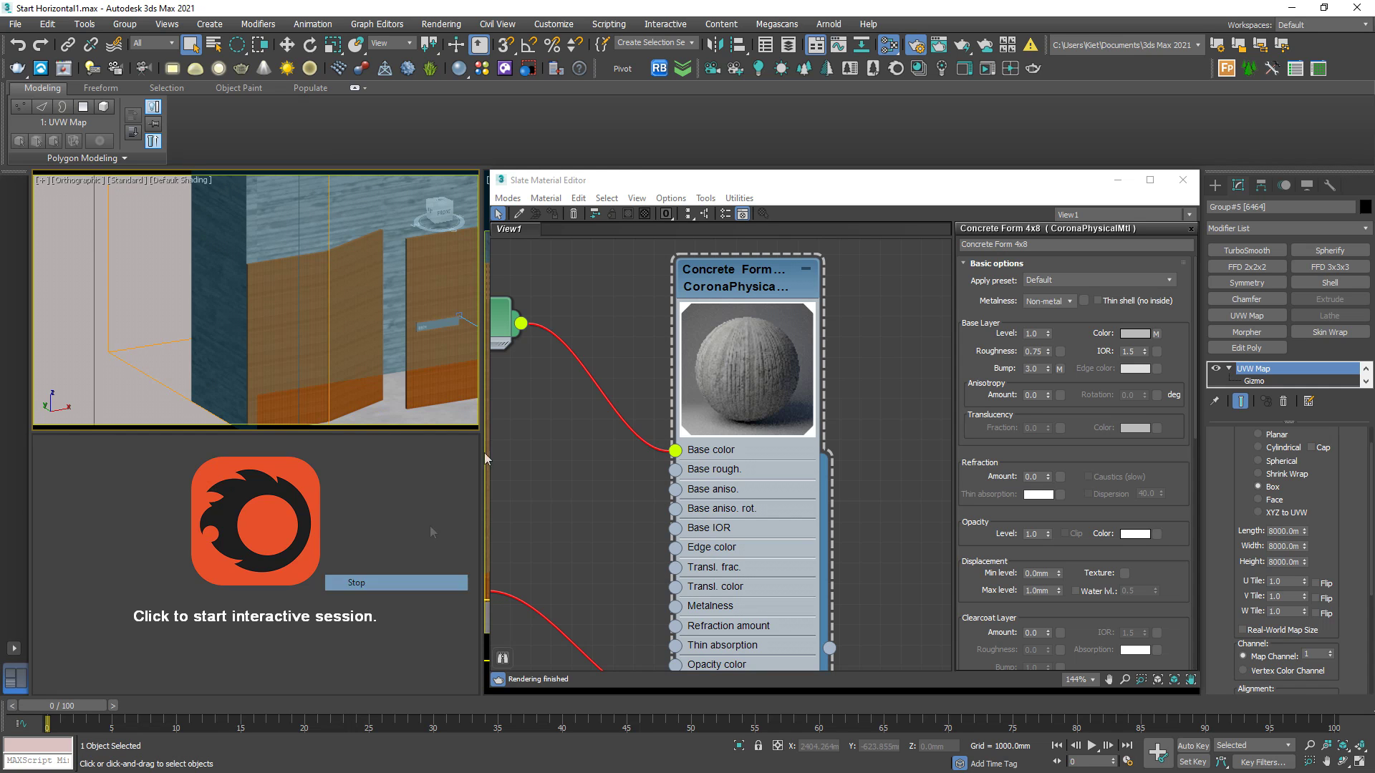
Step: Pick the floor's Polished Concrete New material from the viewport into free space in the Slate node view
scroll(544, 400, down, 8)
middle_drag(522, 386, 673, 385)
scroll(670, 380, up, 1)
click(520, 214)
middle_drag(358, 408, 310, 286)
scroll(310, 293, up, 5)
click(315, 287)
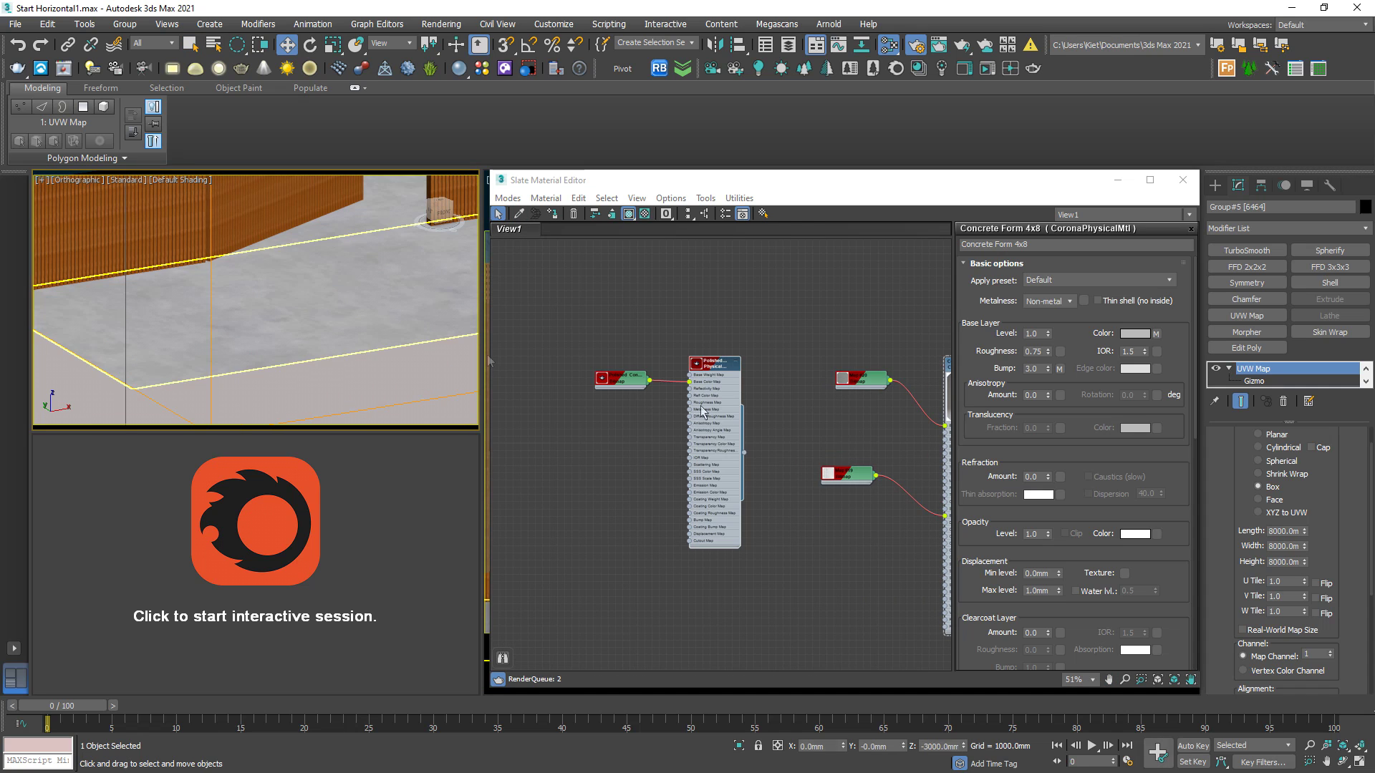
Step: Change the Polished Concrete New material to CoronaPhysicalMtl and delete its old bitmap node
scroll(702, 390, up, 4)
right_click(741, 367)
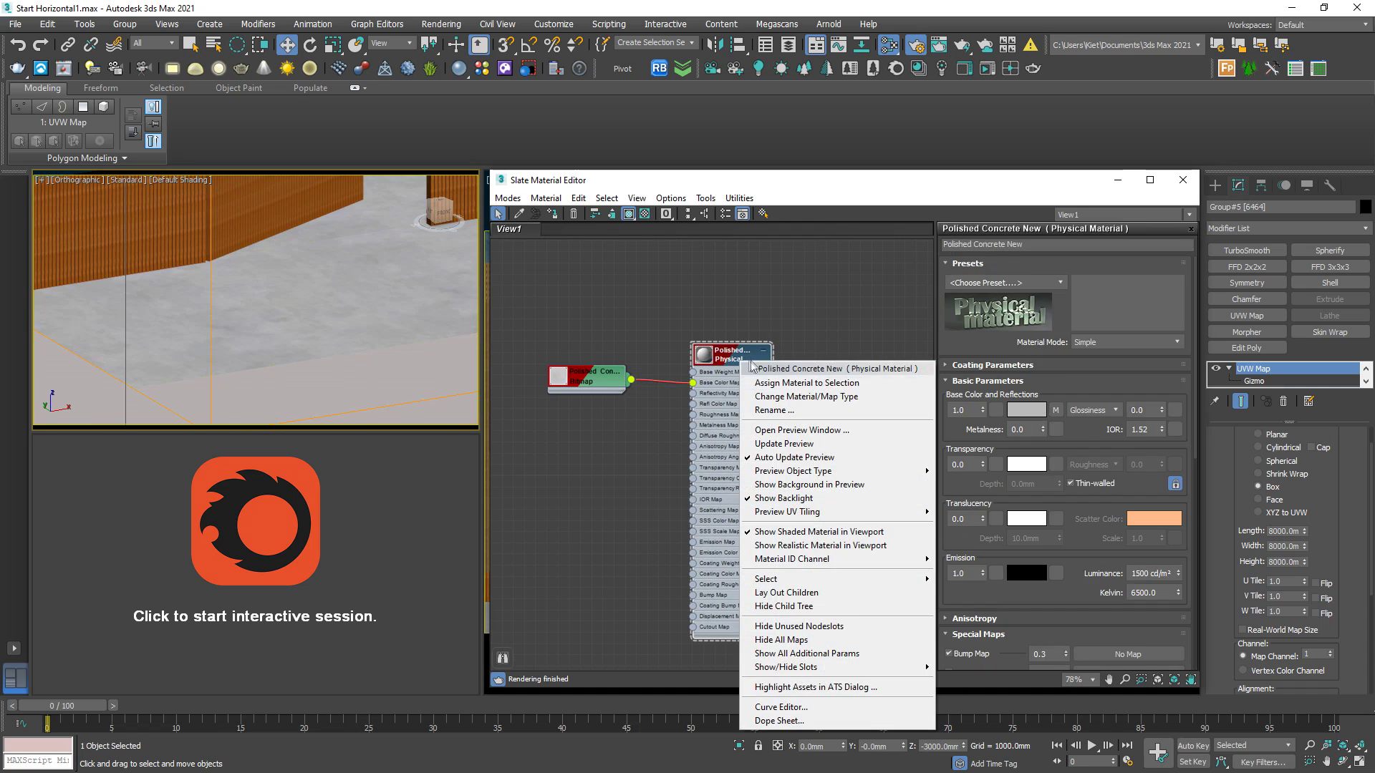
click(788, 399)
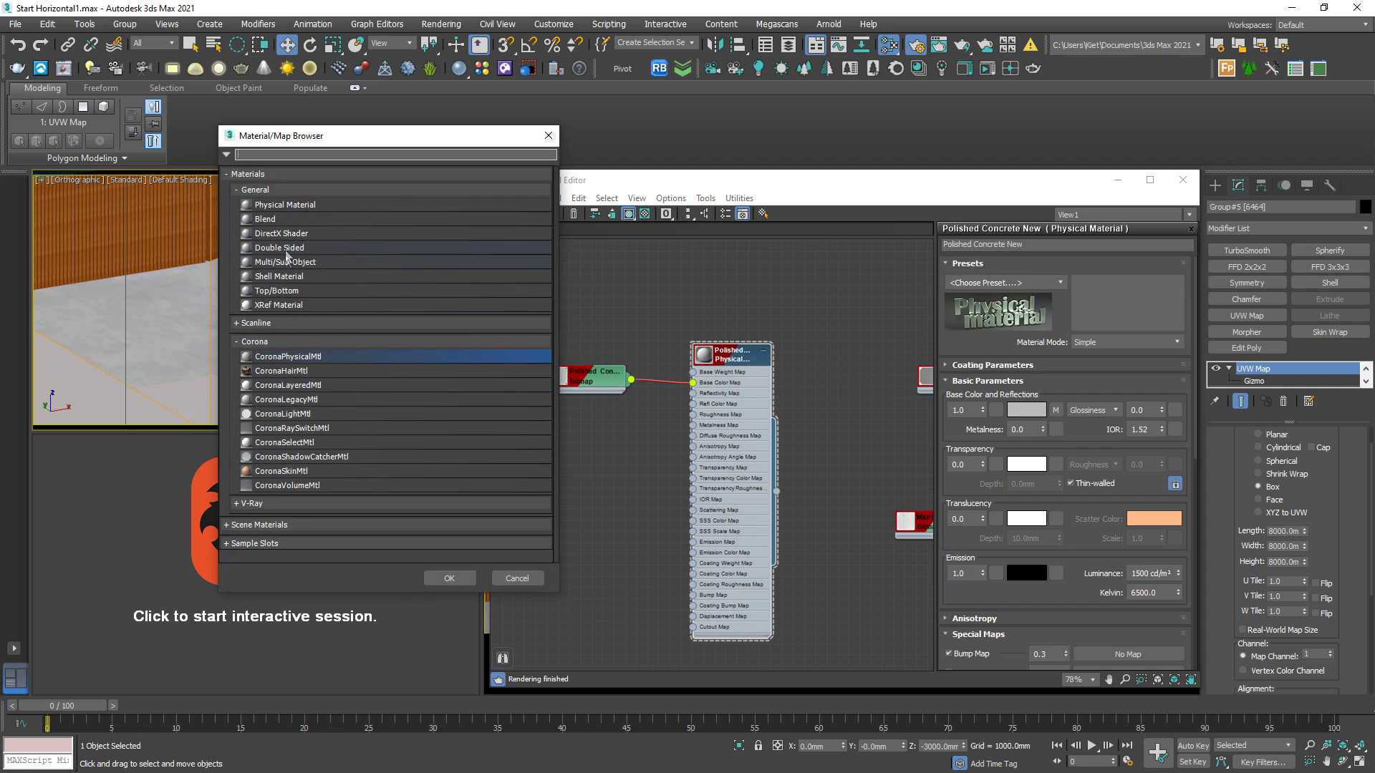
double_click(332, 354)
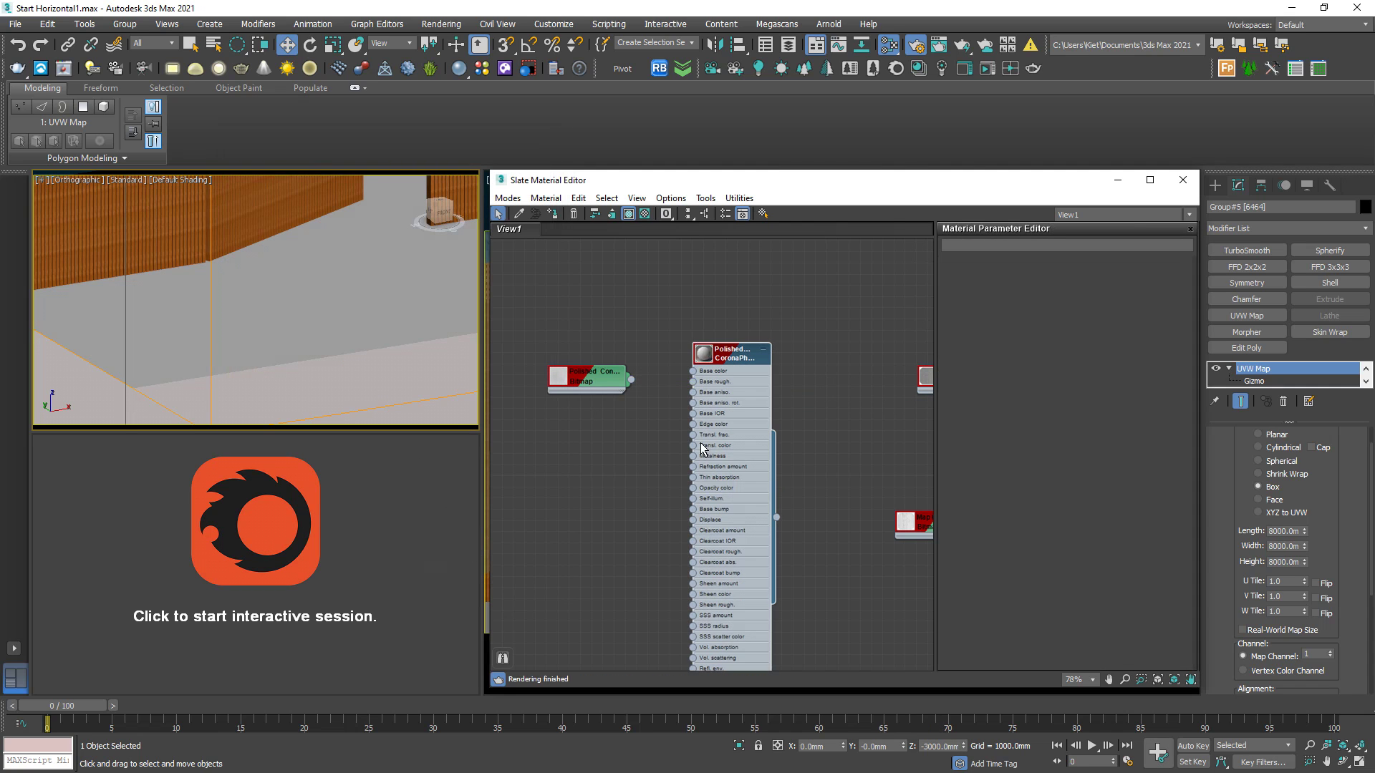
middle_drag(705, 453, 821, 474)
drag(715, 403, 670, 392)
key(Delete)
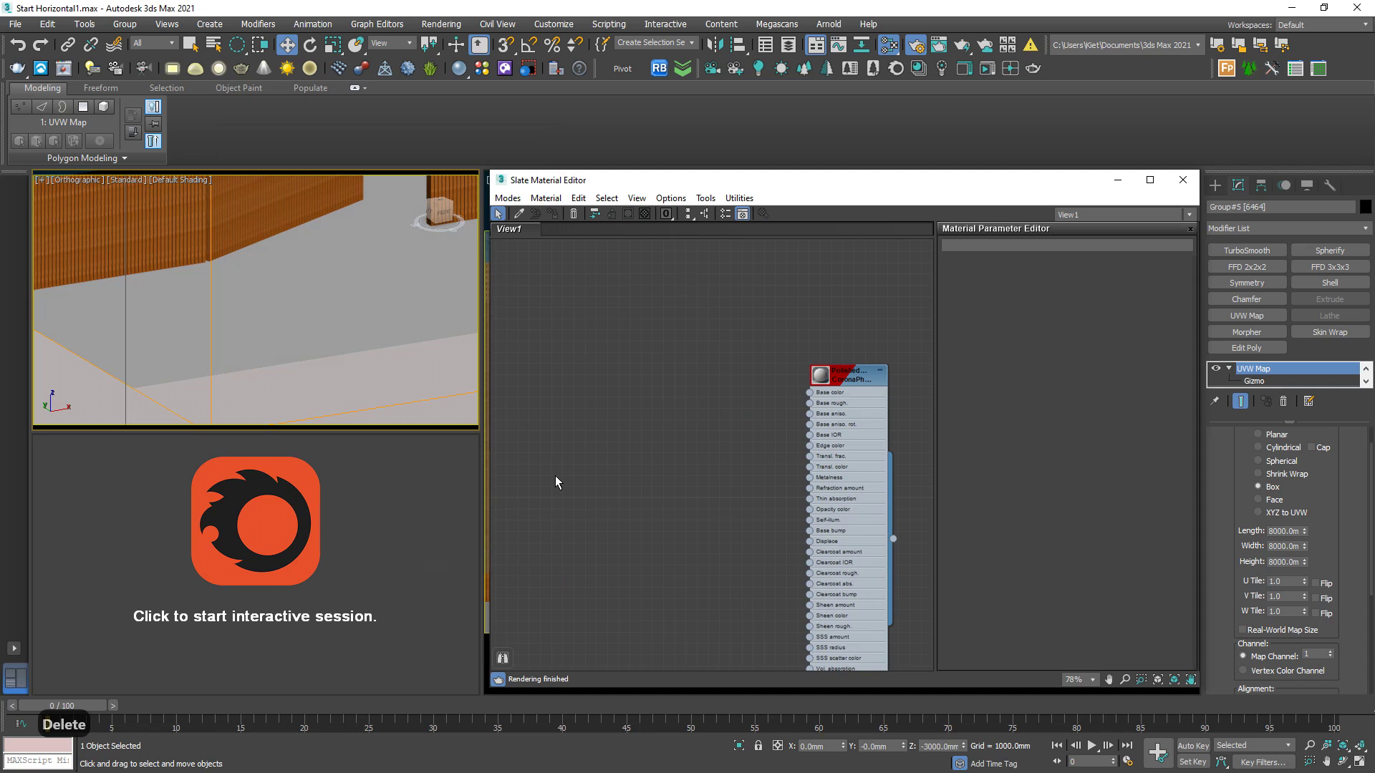
Step: Bring the concrete-29_d100.jpg and concrete-29_b005.jpg textures from the Textures folder into the node view as bitmaps
drag(292, 435, 736, 336)
drag(221, 437, 442, 426)
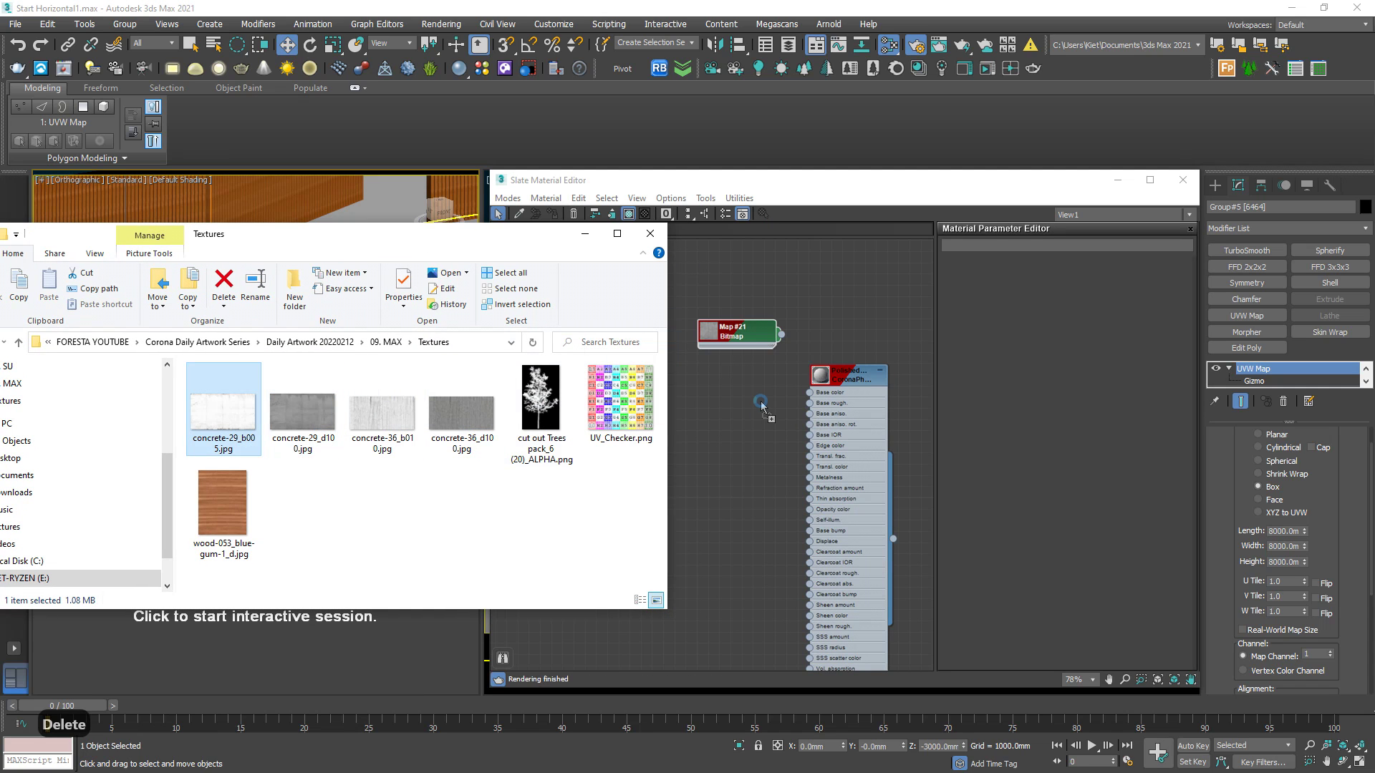
drag(761, 405, 761, 404)
drag(315, 256, 0, 259)
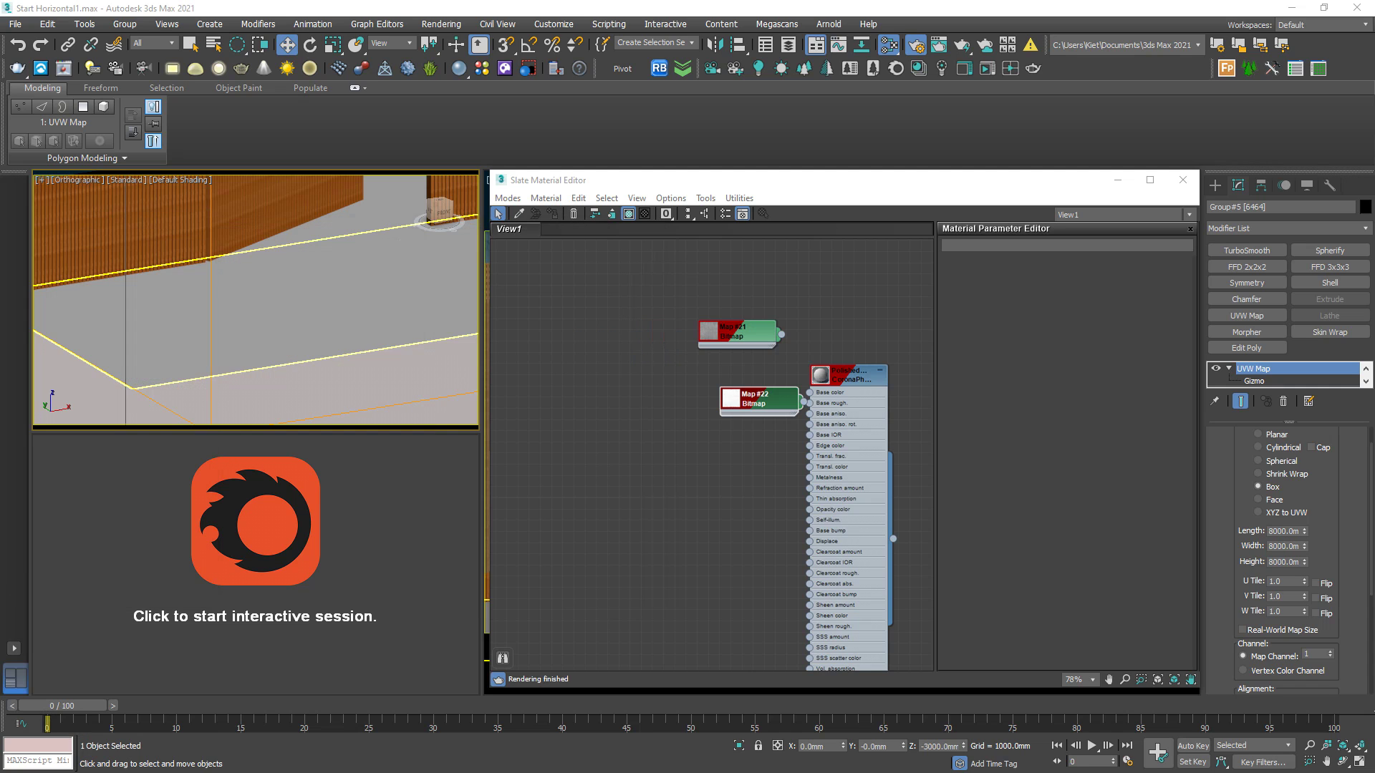
Step: Arrange the two new bitmap nodes and connect concrete-29_d100 to the Polished Concrete New material's Base color input
click(758, 342)
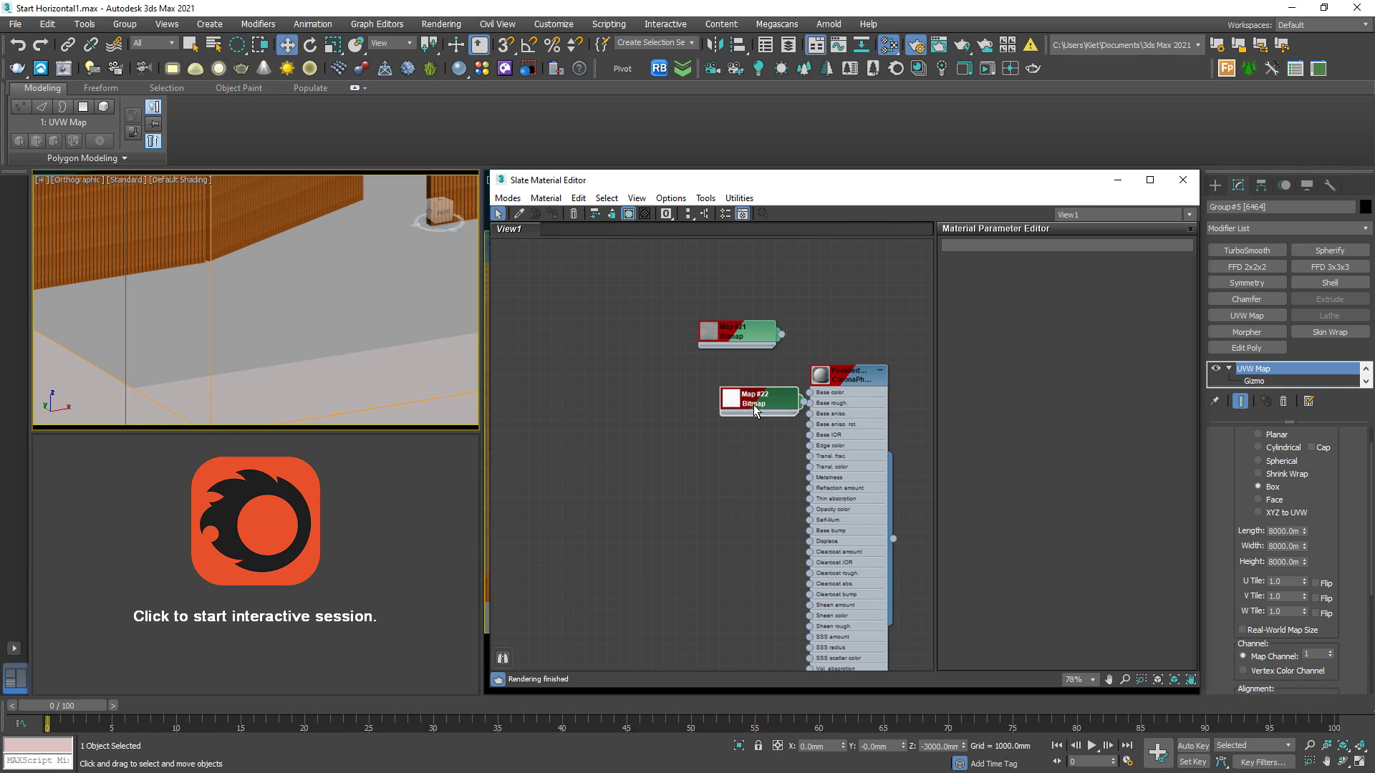
drag(754, 406, 676, 494)
drag(729, 344, 685, 421)
scroll(761, 441, up, 3)
mouse_move(772, 421)
middle_down()
mouse_move(612, 437)
mouse_move(755, 438)
middle_up()
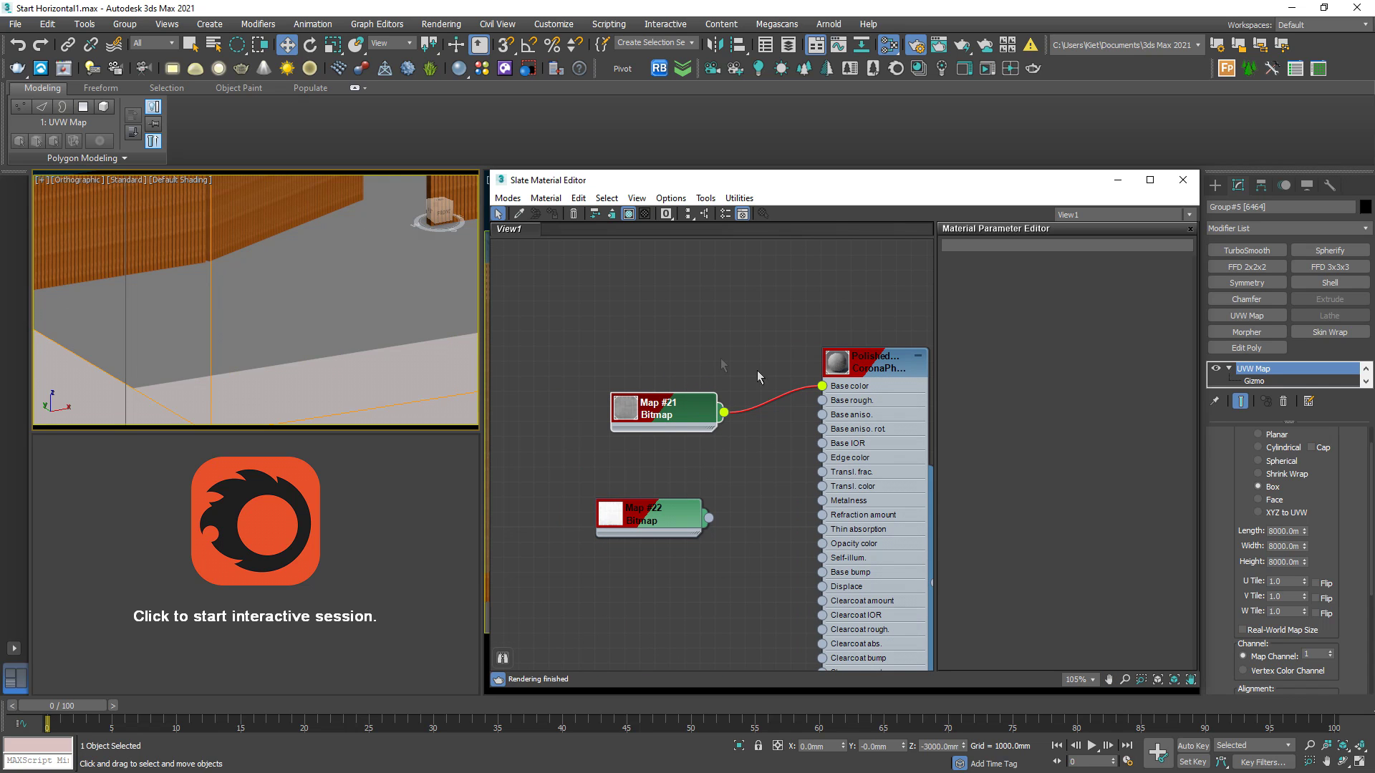
Step: Select the two floor objects in front of and behind the fence and add a shared UVW Map modifier
click(333, 314)
scroll(248, 319, down, 2)
middle_drag(248, 320, 299, 337)
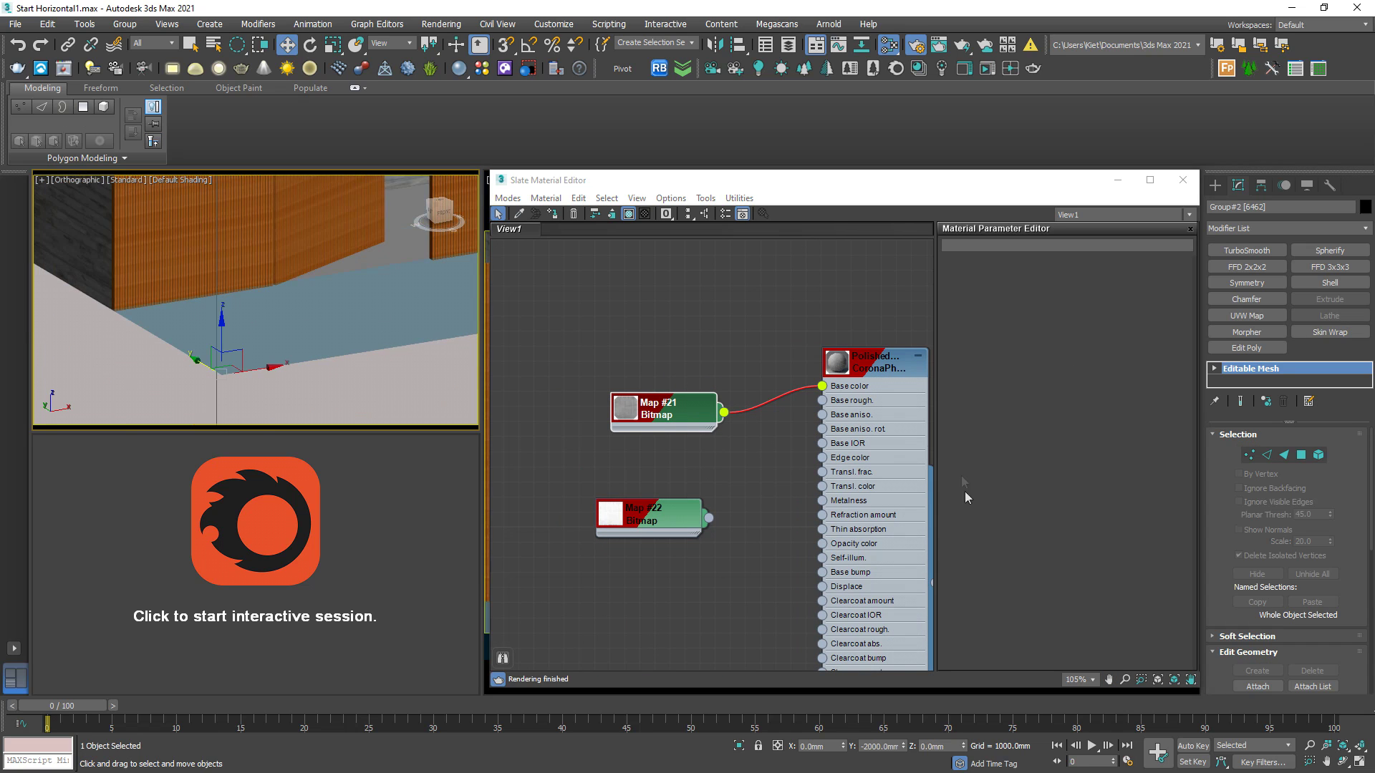
scroll(310, 285, down, 5)
middle_drag(310, 285, 289, 358)
click(317, 333)
scroll(318, 333, up, 4)
ctrl+click(319, 334)
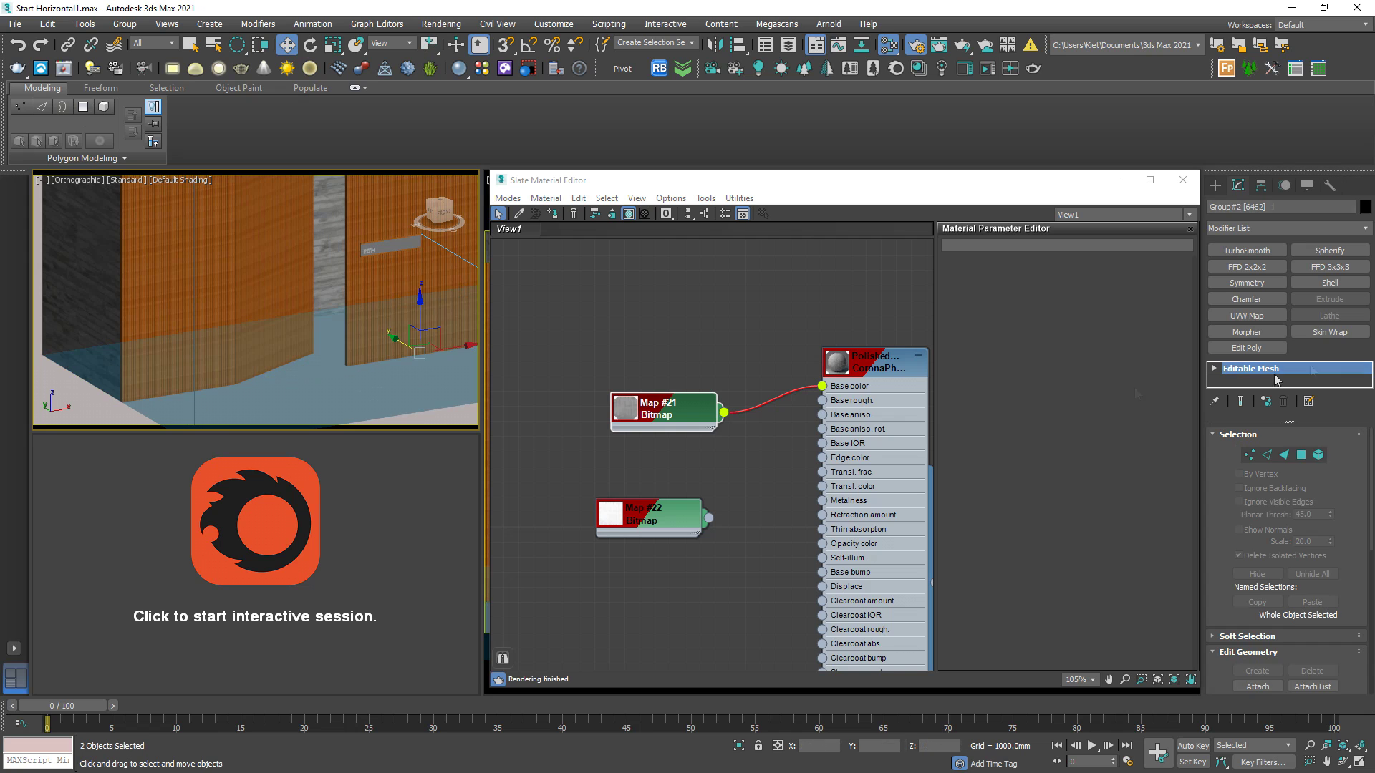
click(1245, 315)
Step: Move the floor's UVW Map Gizmo along the Y axis to position the concrete texture in front of the fence
mouse_move(286, 336)
alt+middle_down()
mouse_move(317, 380)
mouse_move(303, 358)
alt+middle_up()
click(1228, 368)
click(1254, 381)
drag(282, 304, 289, 404)
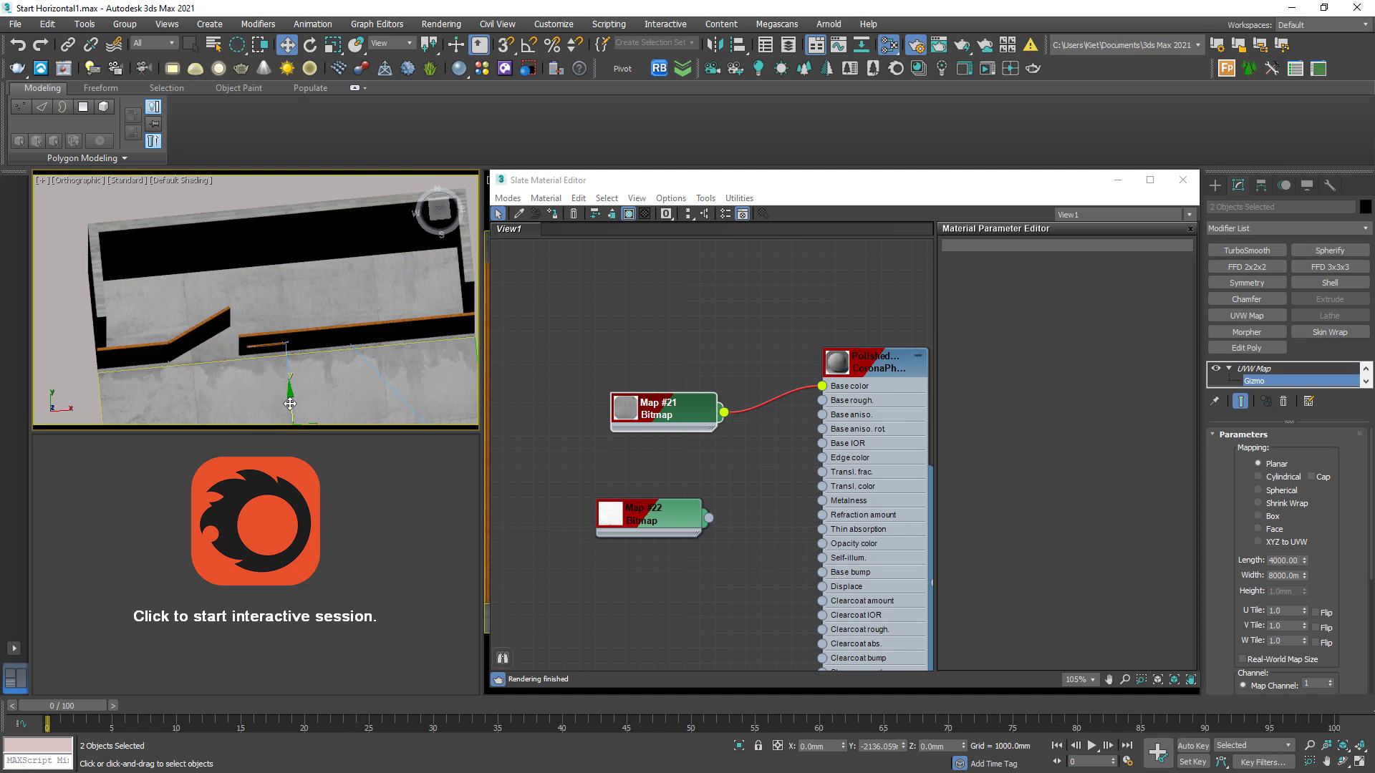
scroll(297, 383, up, 5)
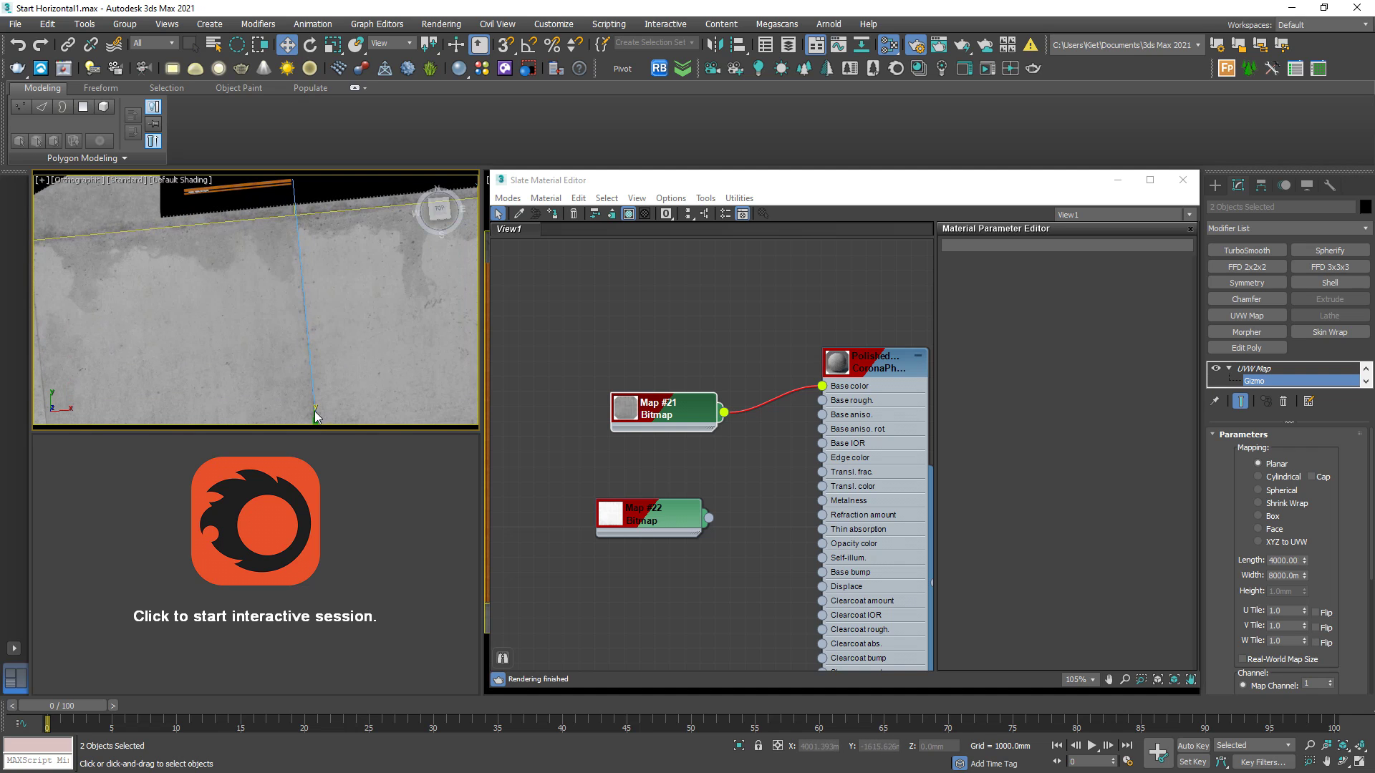
drag(315, 421, 312, 410)
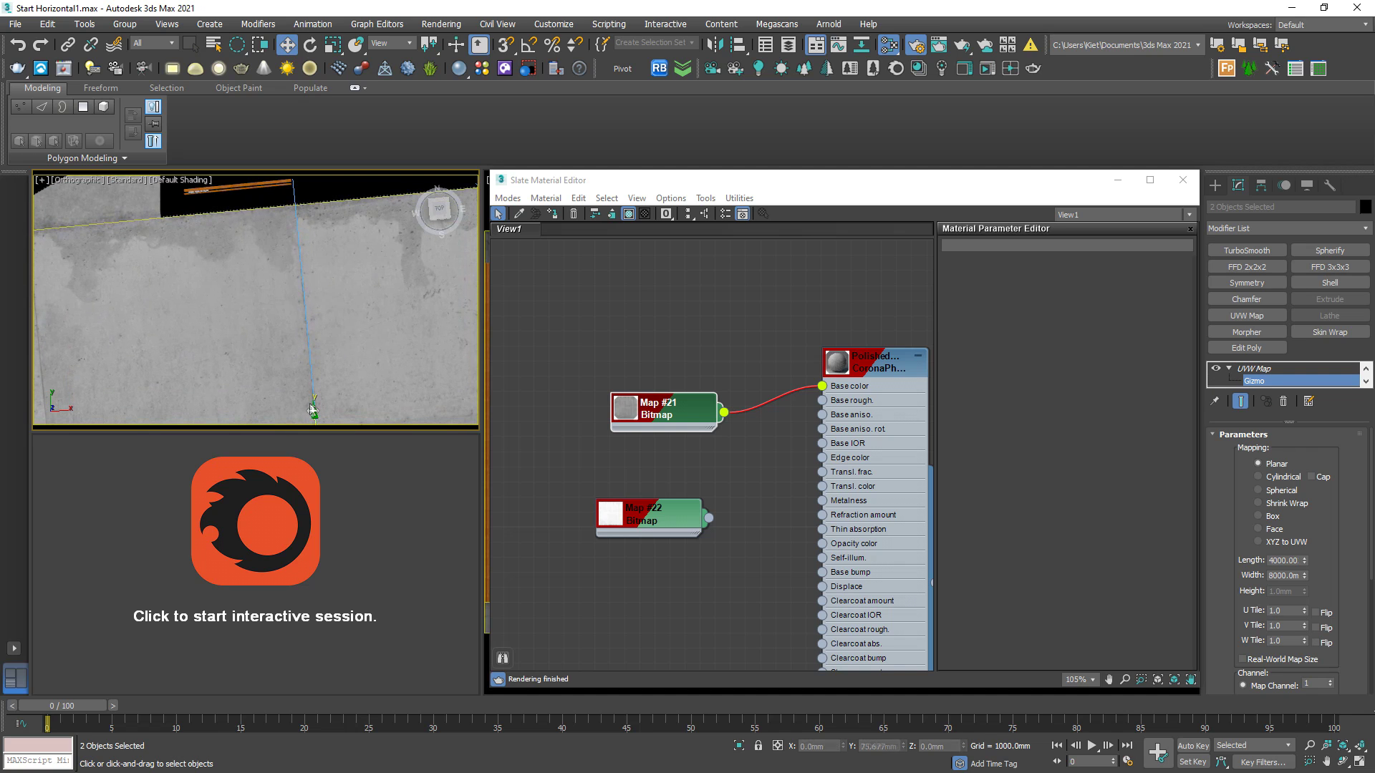
Step: Connect the concrete-29_b005 bitmap to the Polished Concrete New material's Base bump input and open the material's parameters with an enlarged preview
scroll(312, 330, down, 7)
alt+middle_drag(316, 329, 349, 311)
click(660, 309)
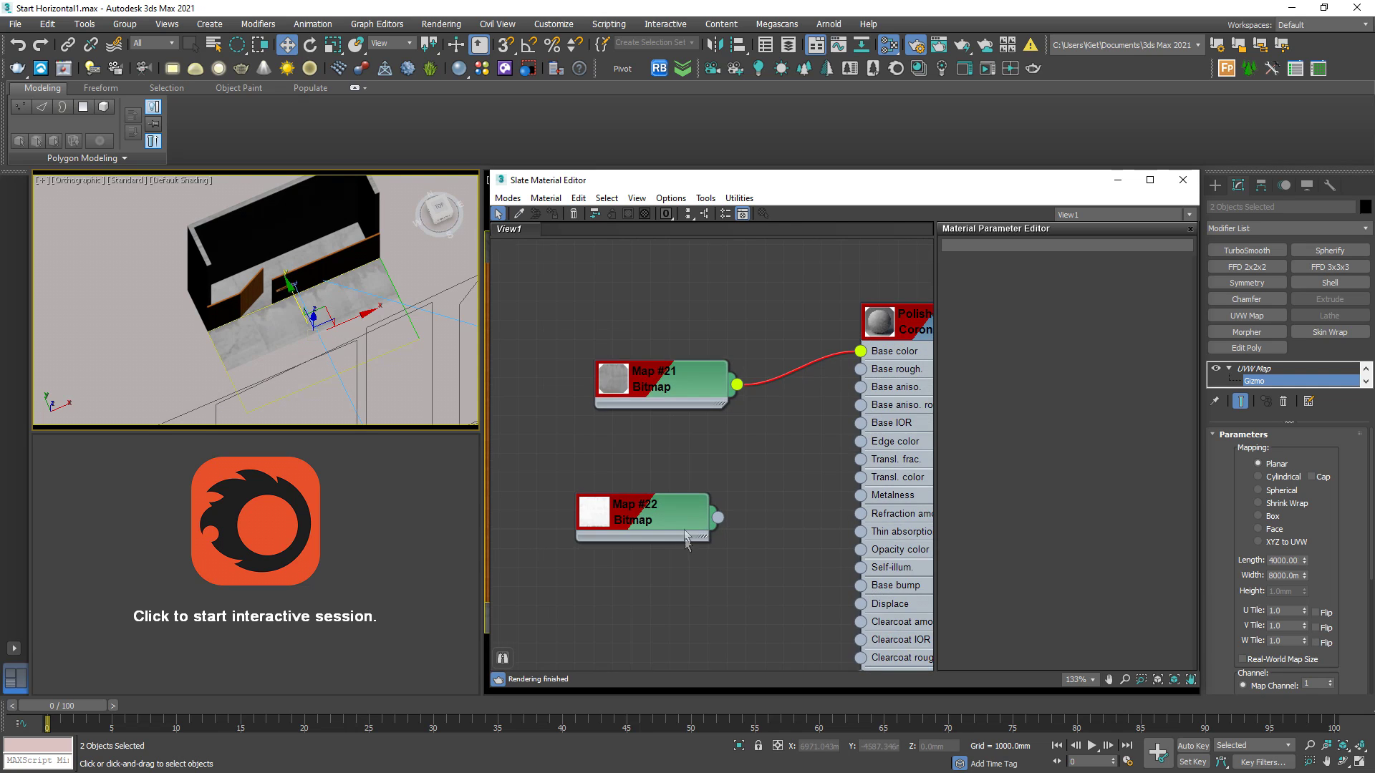
scroll(685, 530, up, 2)
drag(752, 467, 861, 511)
middle_drag(924, 276, 687, 389)
click(672, 366)
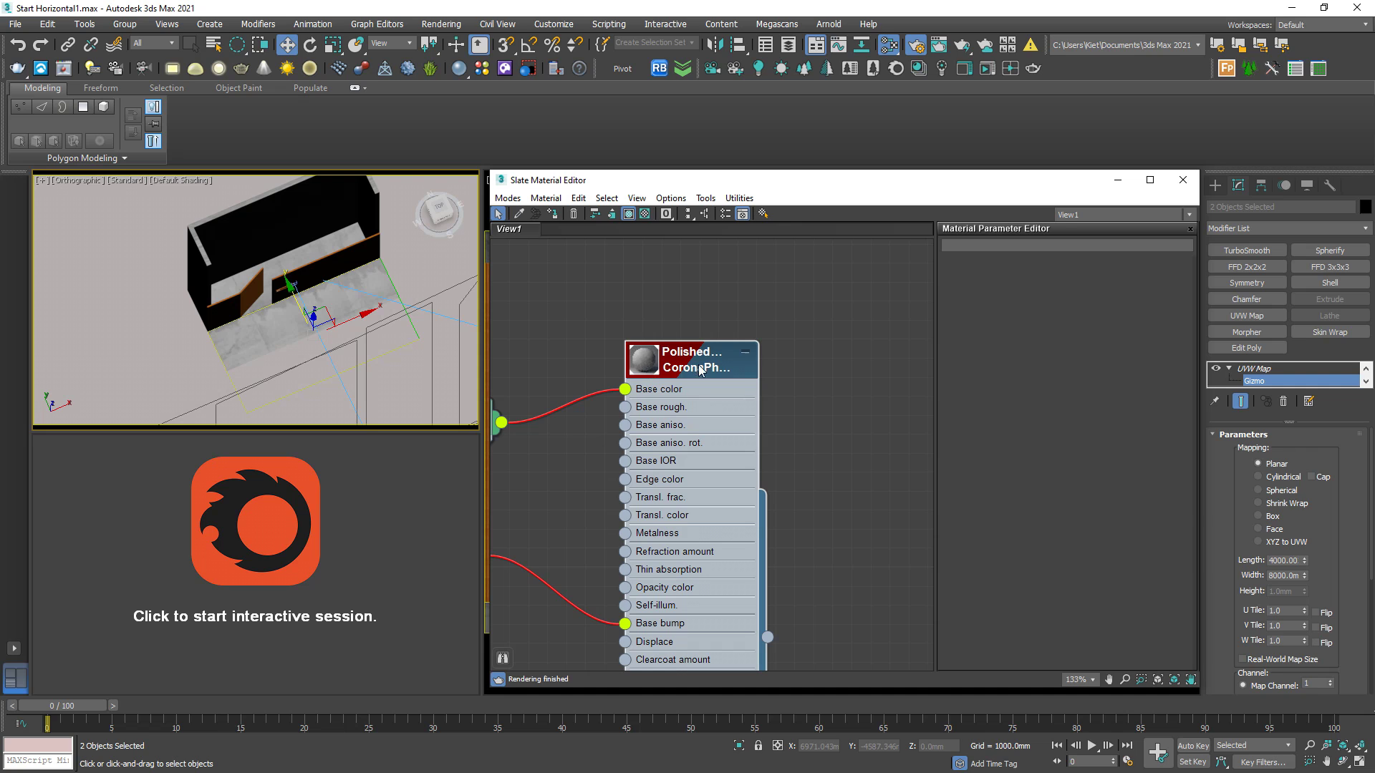
double_click(700, 370)
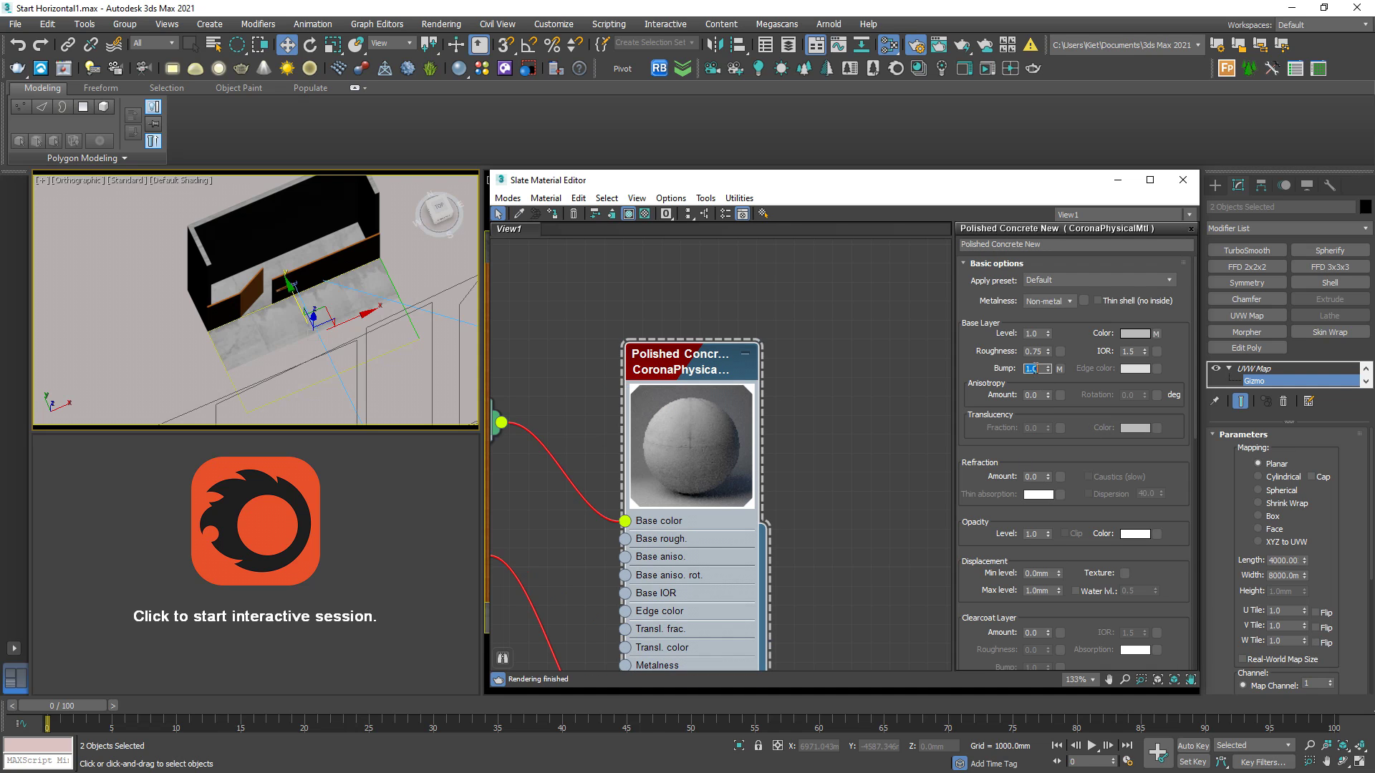
Step: Set the Polished Concrete New material's base bump to 2.0 and start the interactive render session
text(2)
key(Return)
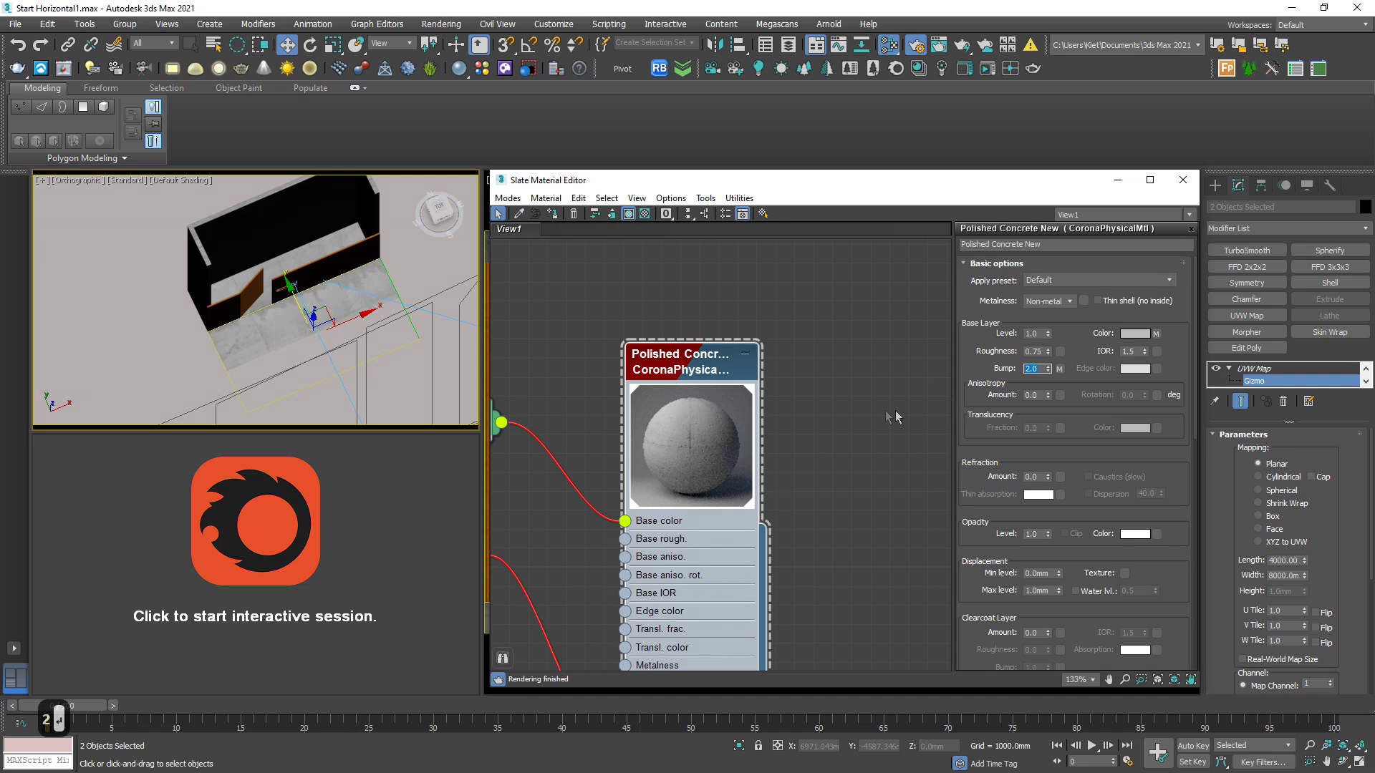
middle_drag(692, 482, 801, 403)
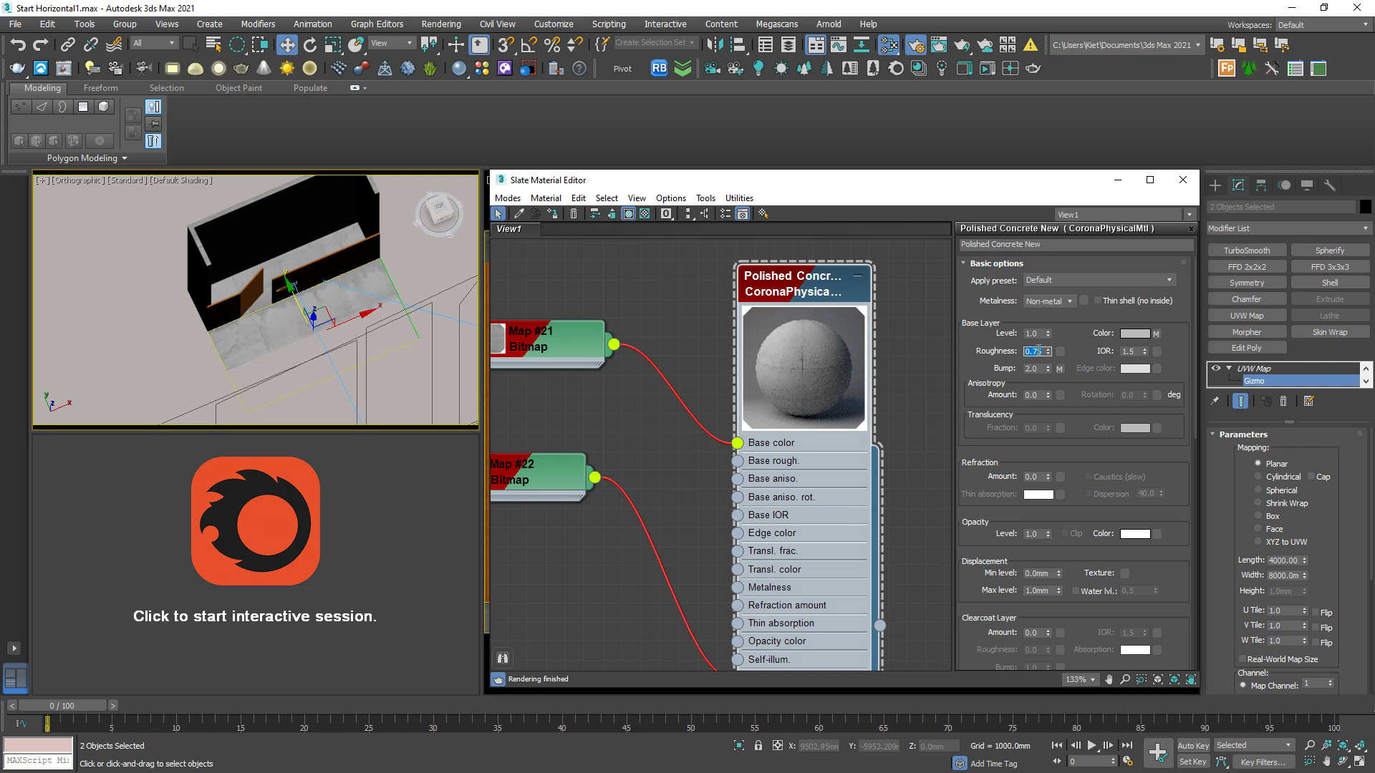
click(440, 261)
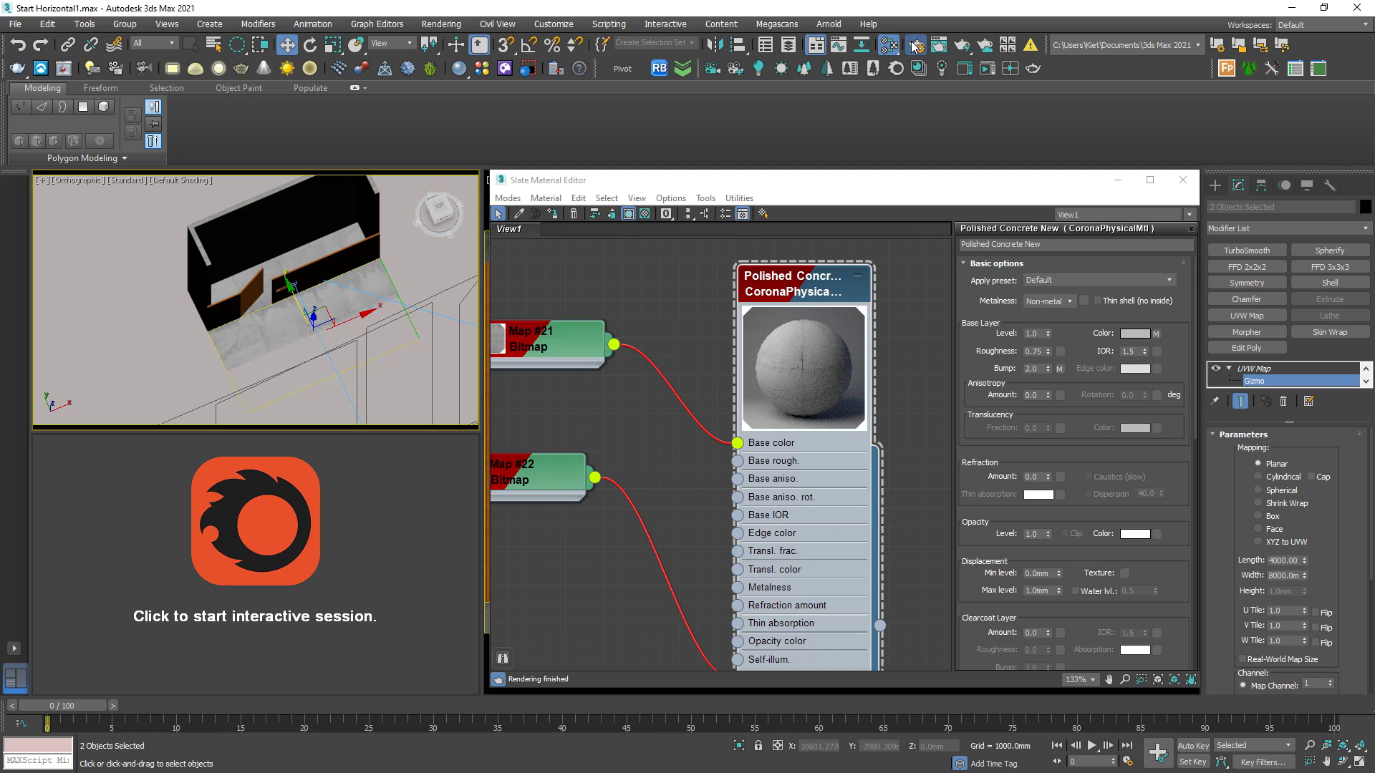
key(F10)
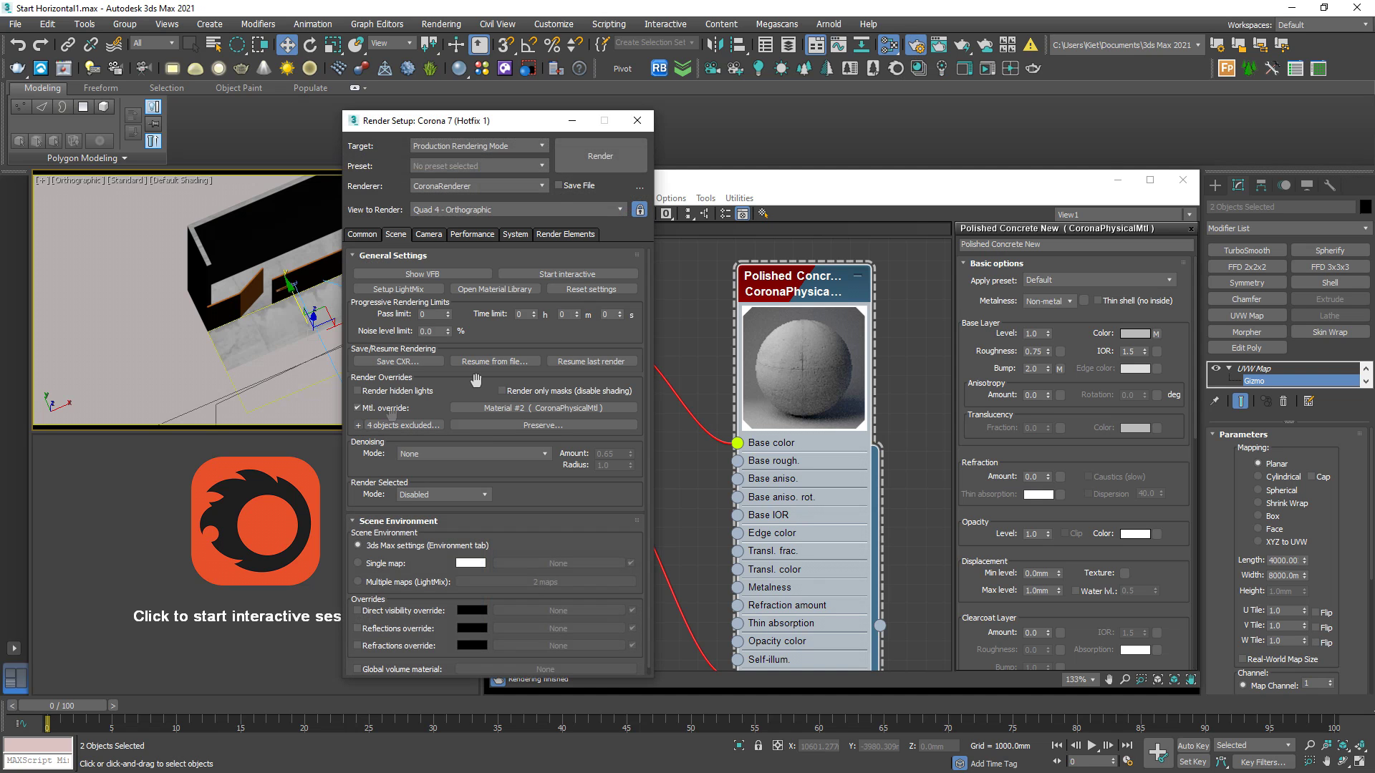
click(637, 121)
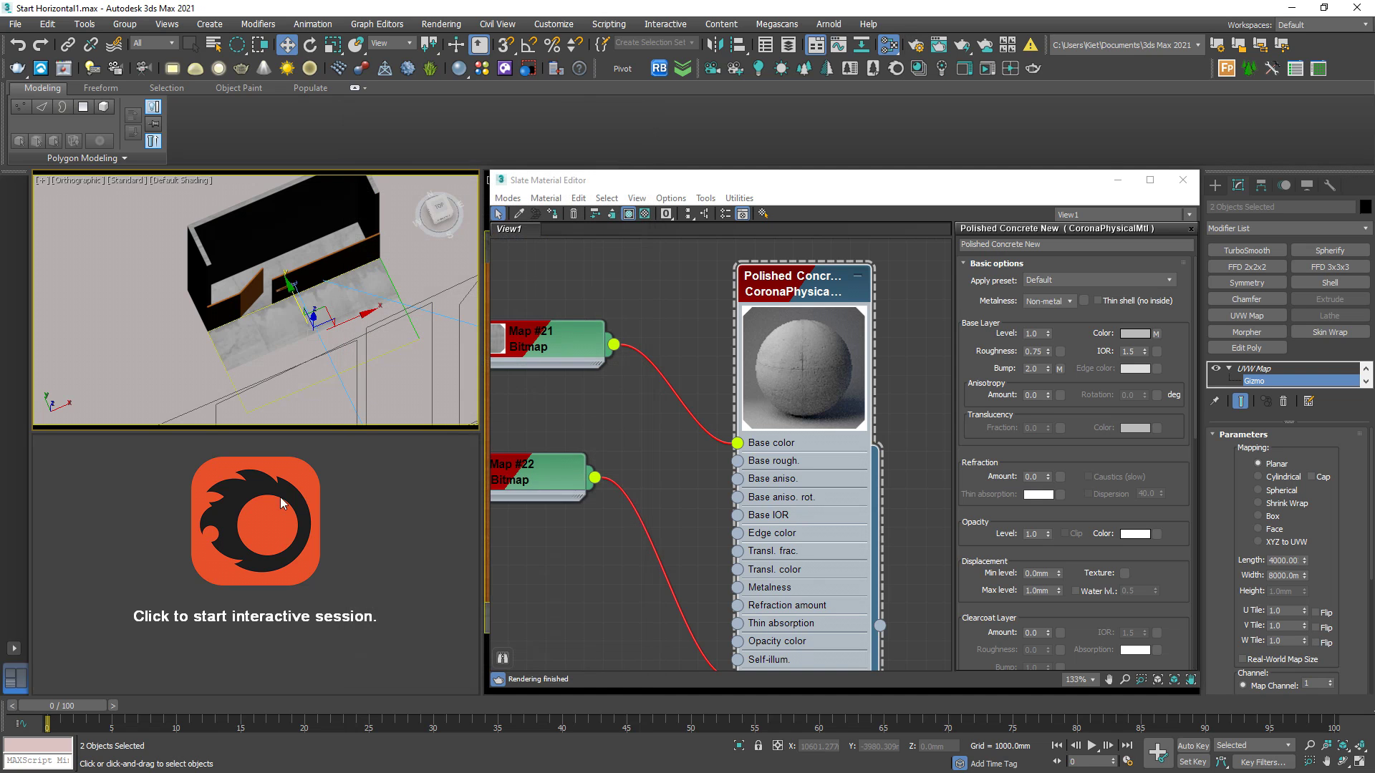
click(281, 503)
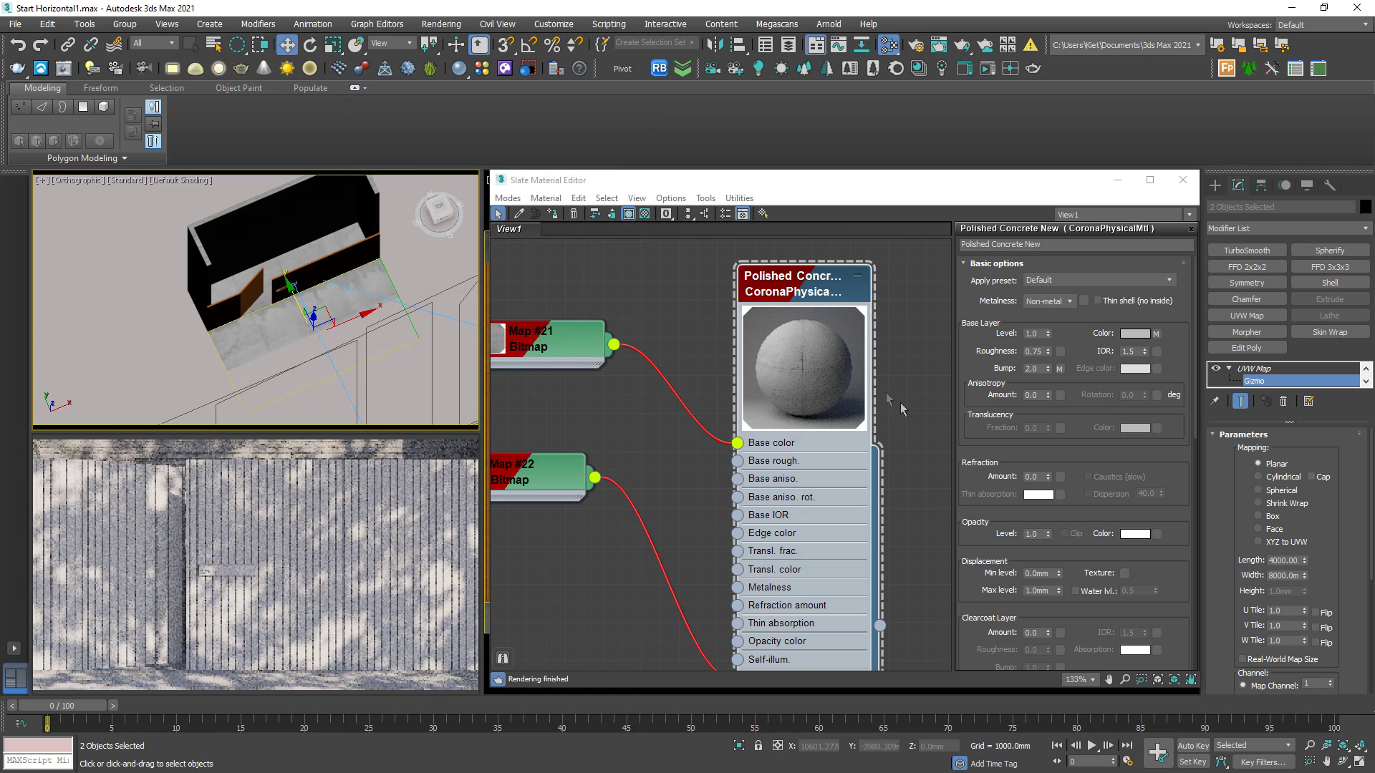
Step: Try a base layer level of 0.5 on the Polished Concrete New material and set it to 0.3
click(1033, 336)
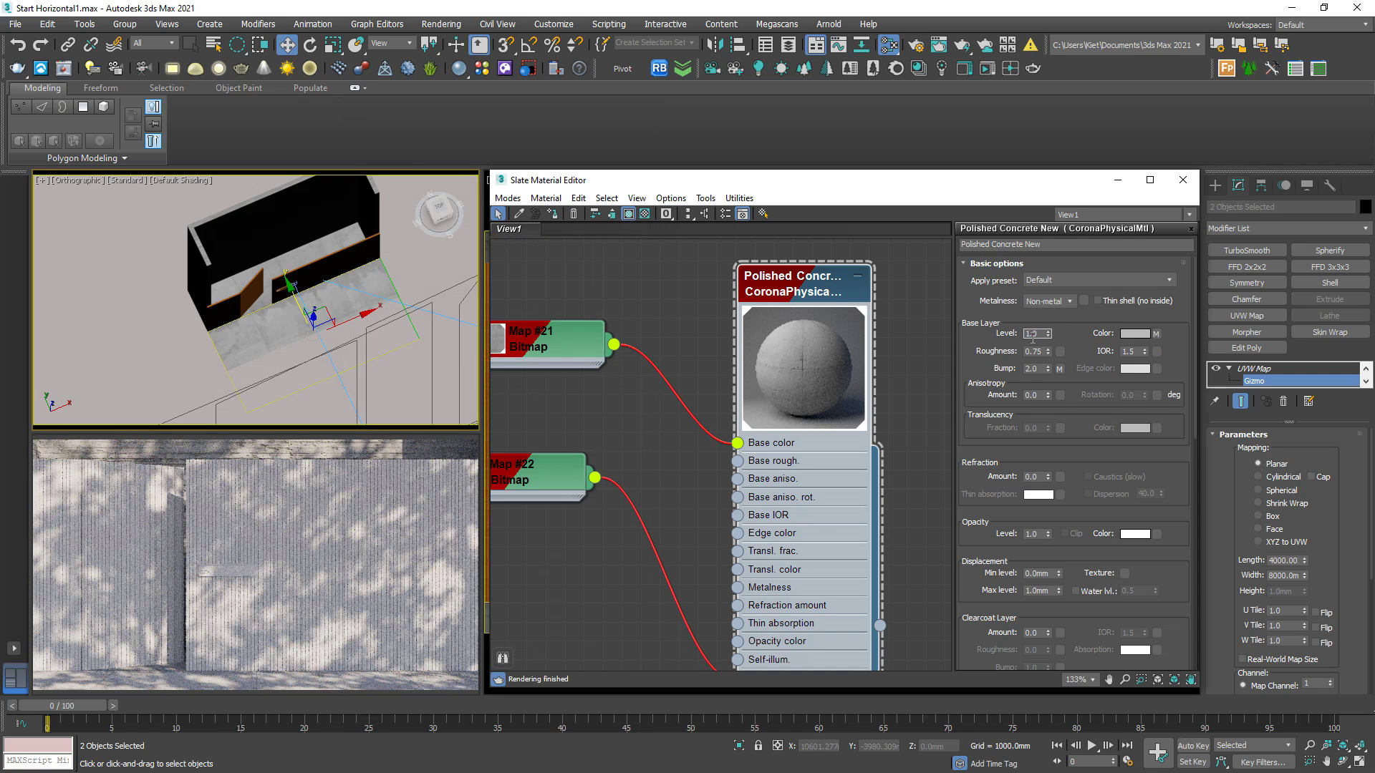
text(.5)
key(Return)
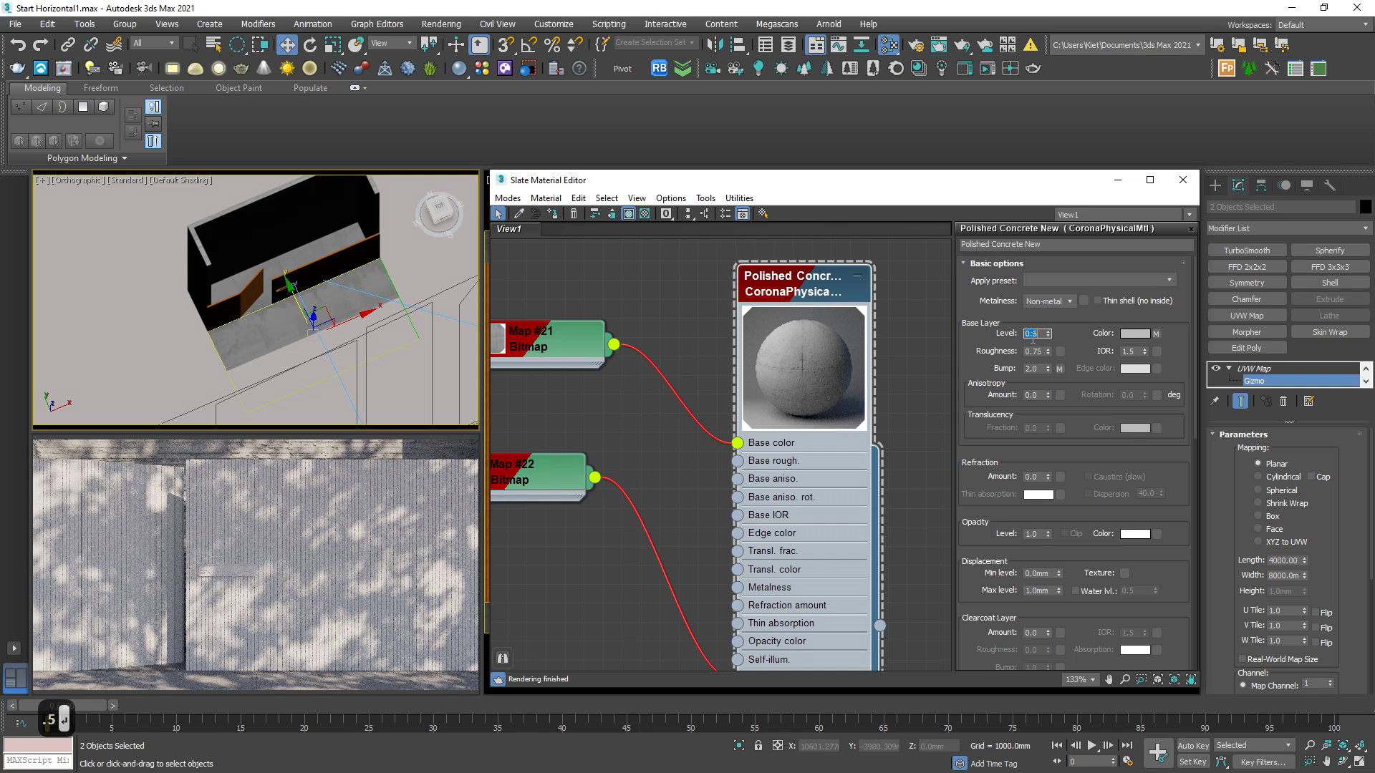
text(.3)
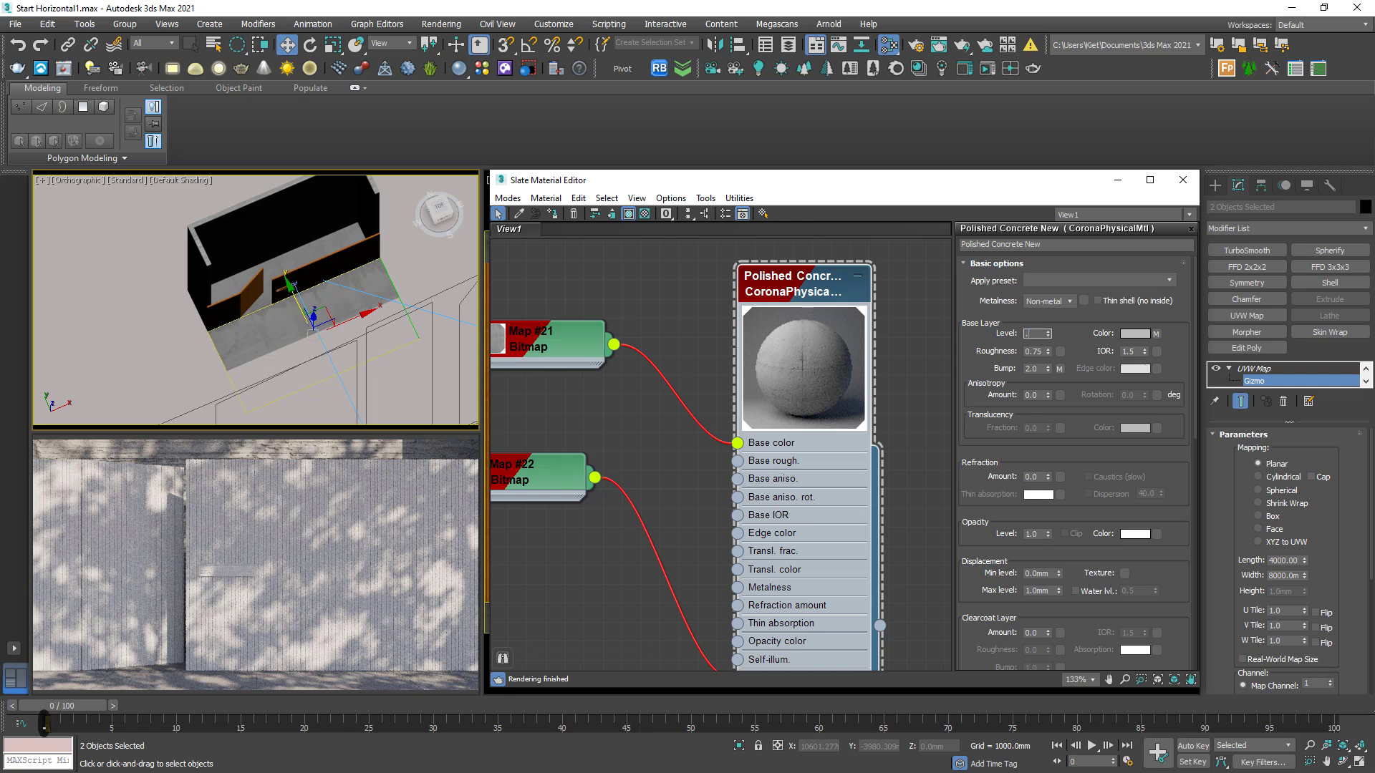
key(Return)
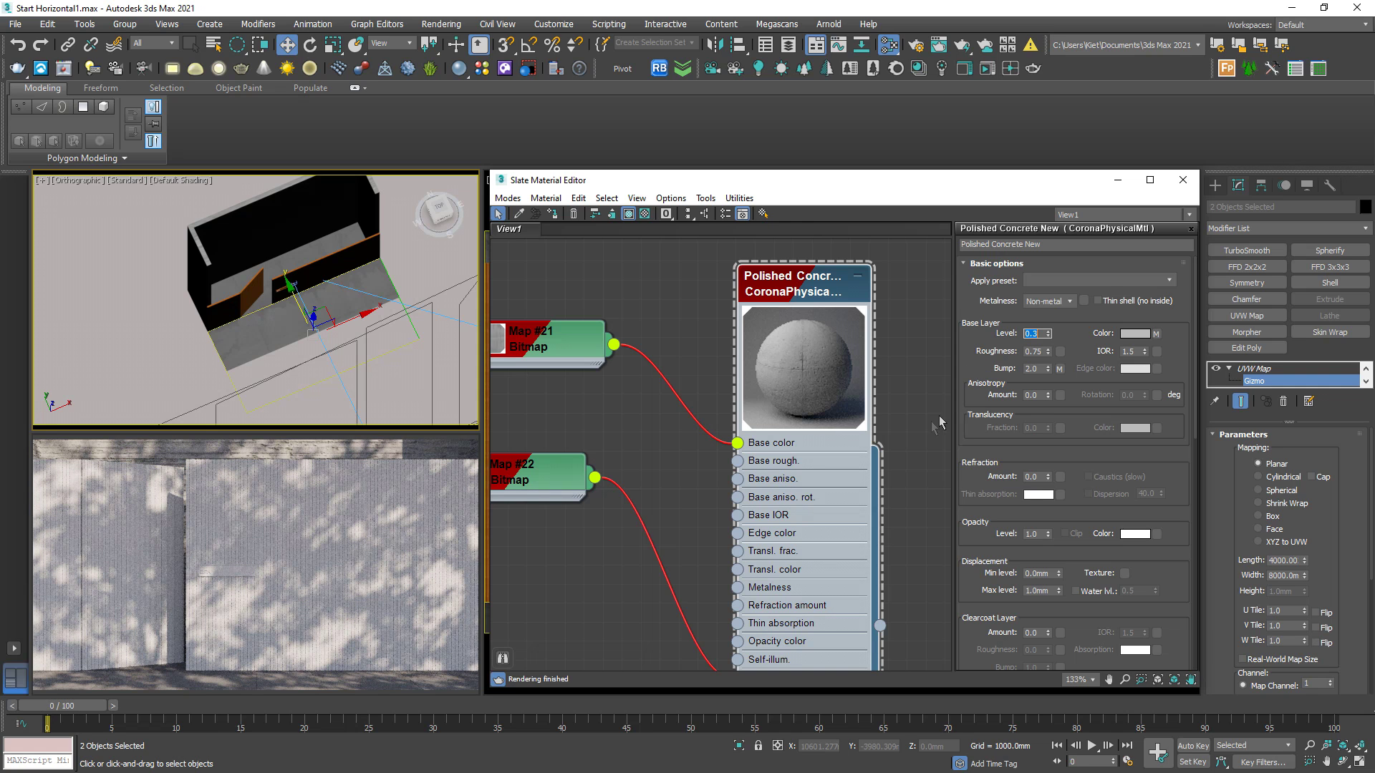
Step: Pick the fence's Wood Bamboo material from the viewport into the node view and place its nodes in the empty area beside the concrete maps
scroll(651, 388, down, 4)
middle_drag(621, 401, 865, 387)
scroll(651, 387, up, 2)
click(602, 360)
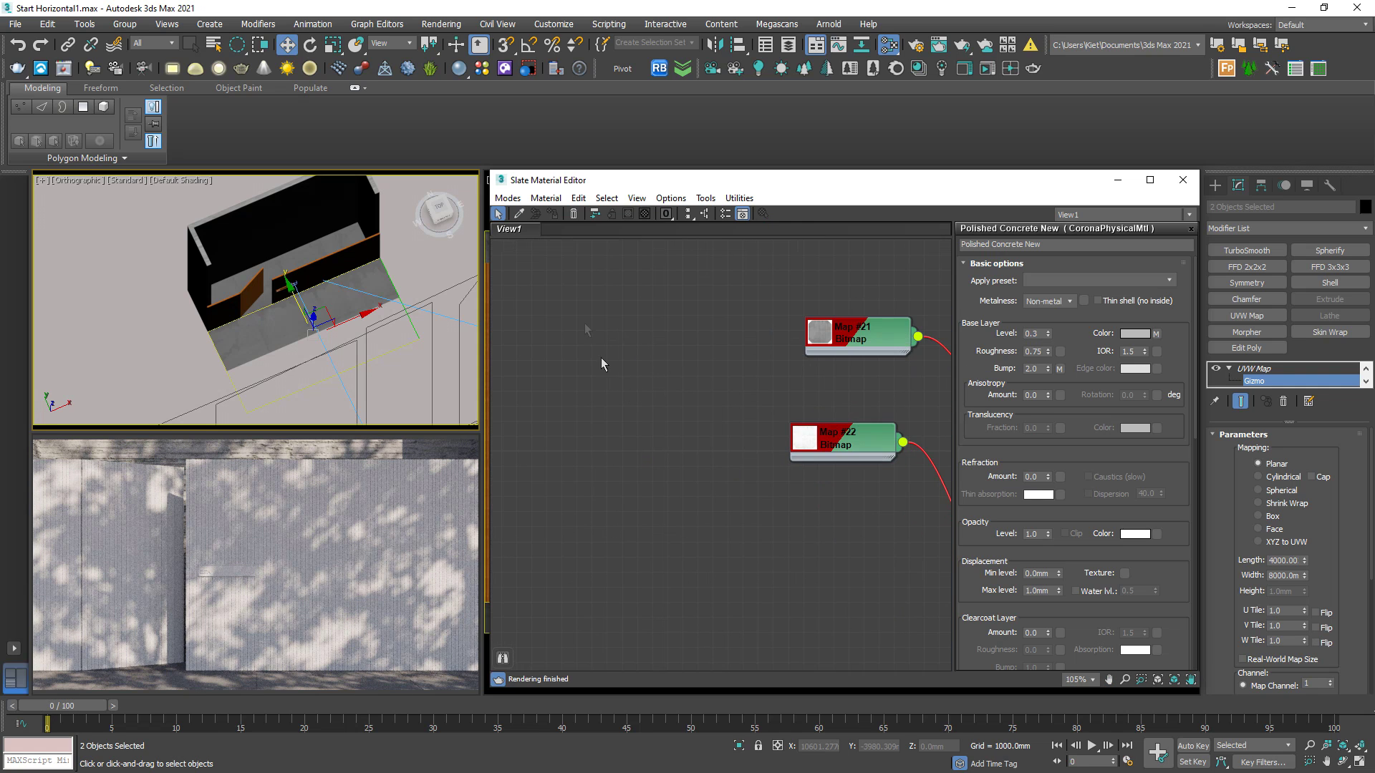
click(519, 214)
alt+middle_drag(171, 290, 229, 215)
scroll(230, 215, up, 4)
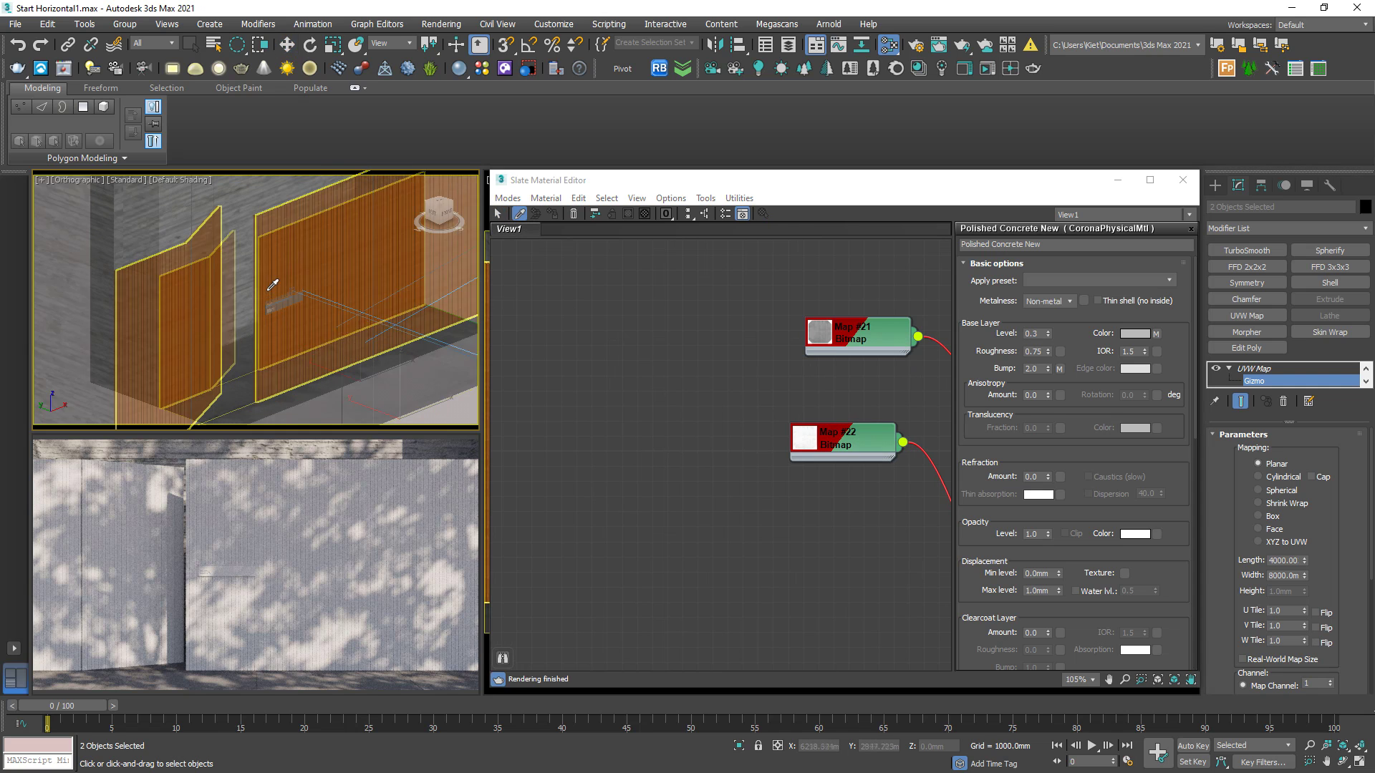
click(285, 253)
middle_drag(666, 350, 772, 388)
scroll(772, 388, down, 1)
drag(785, 281, 607, 371)
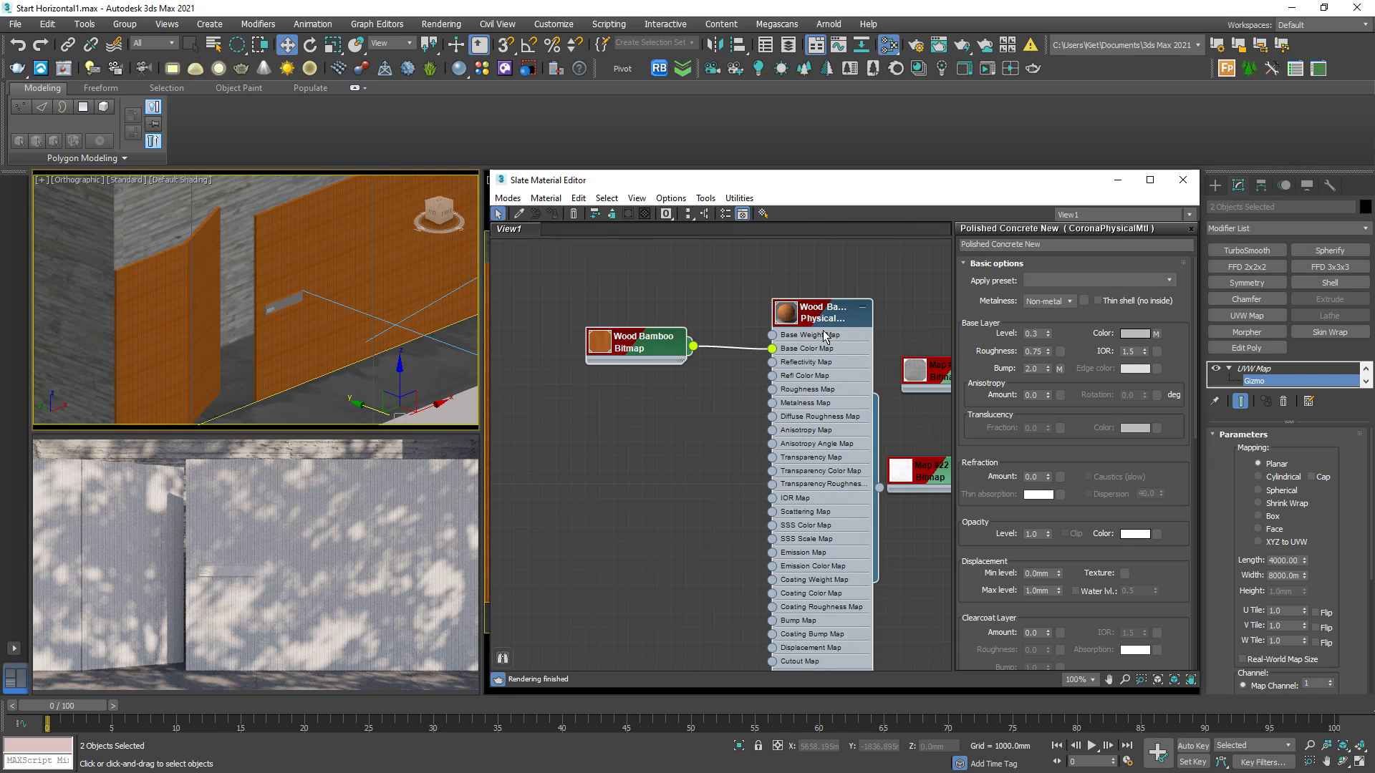
Step: Convert the fence's Wood Bamboo material from Physical Material to CoronaPhysicalMtl
drag(823, 315, 651, 359)
click(812, 328)
double_click(655, 359)
right_click(658, 362)
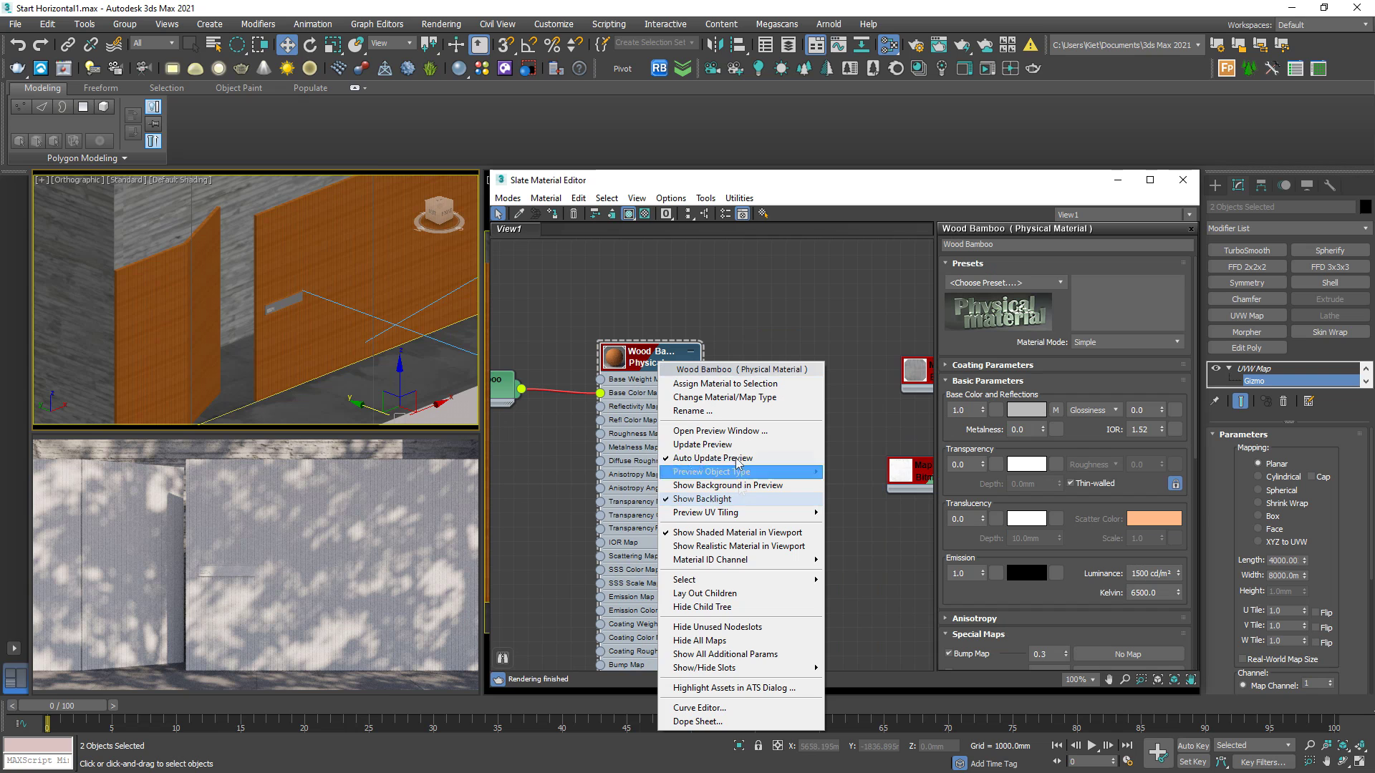
click(724, 397)
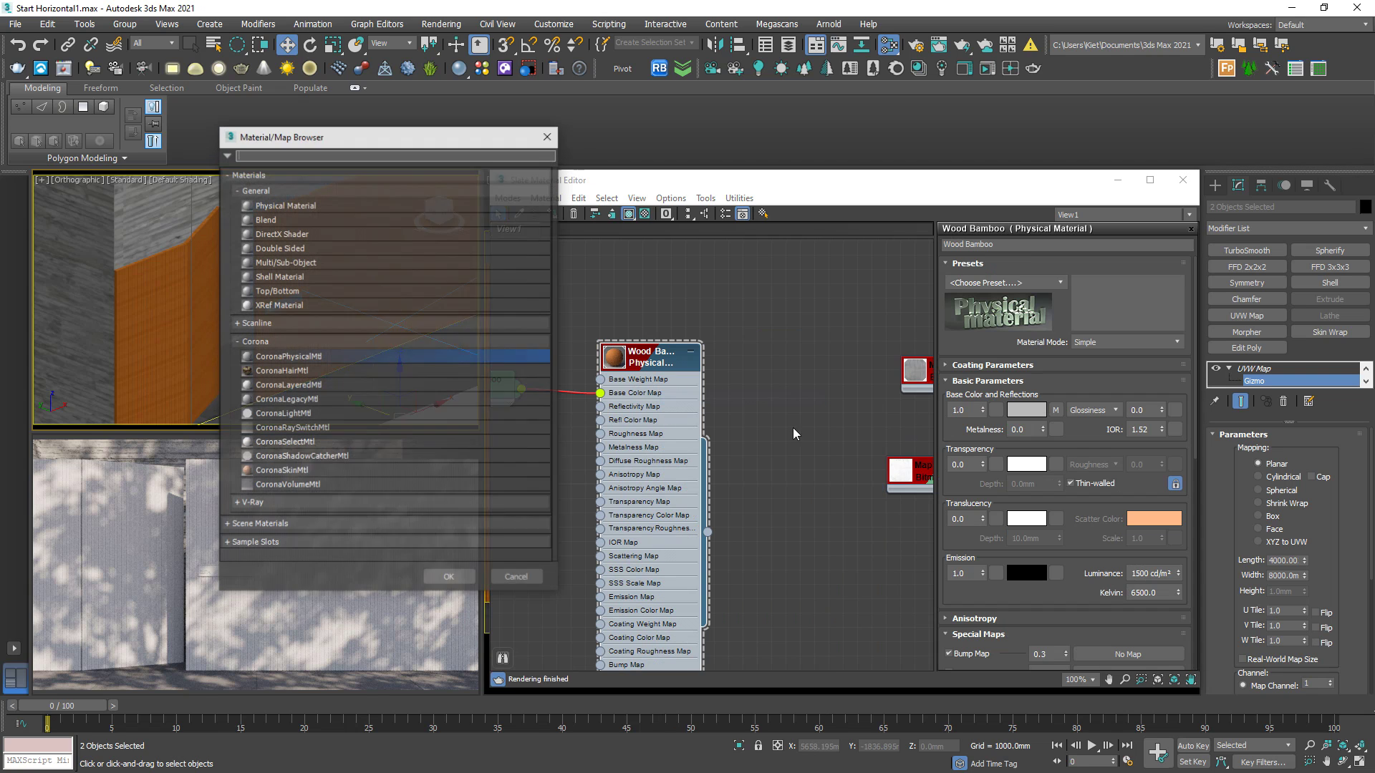
double_click(286, 357)
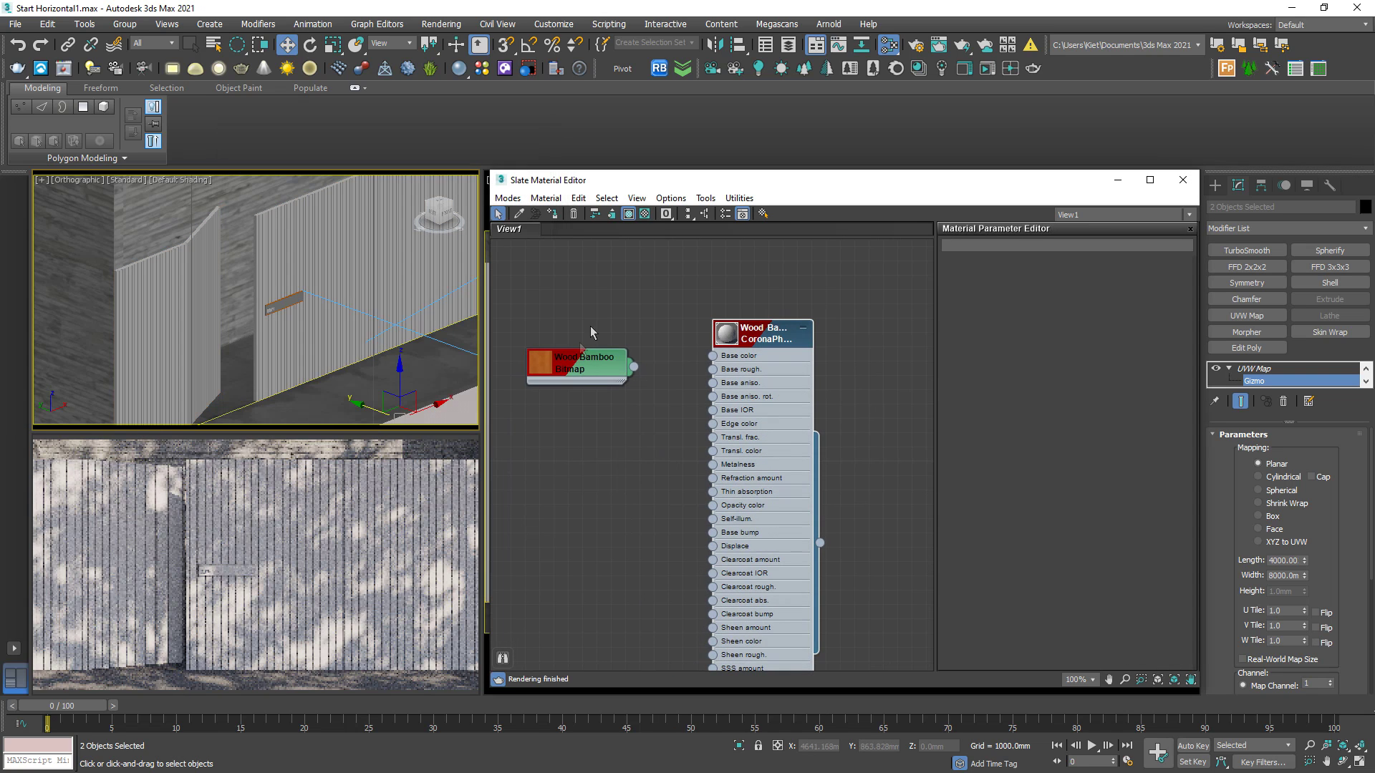
Step: Bring wood-053_blue-gum-1_d.jpg from the Textures folder into the node view as a new bitmap beside the fence material
click(201, 363)
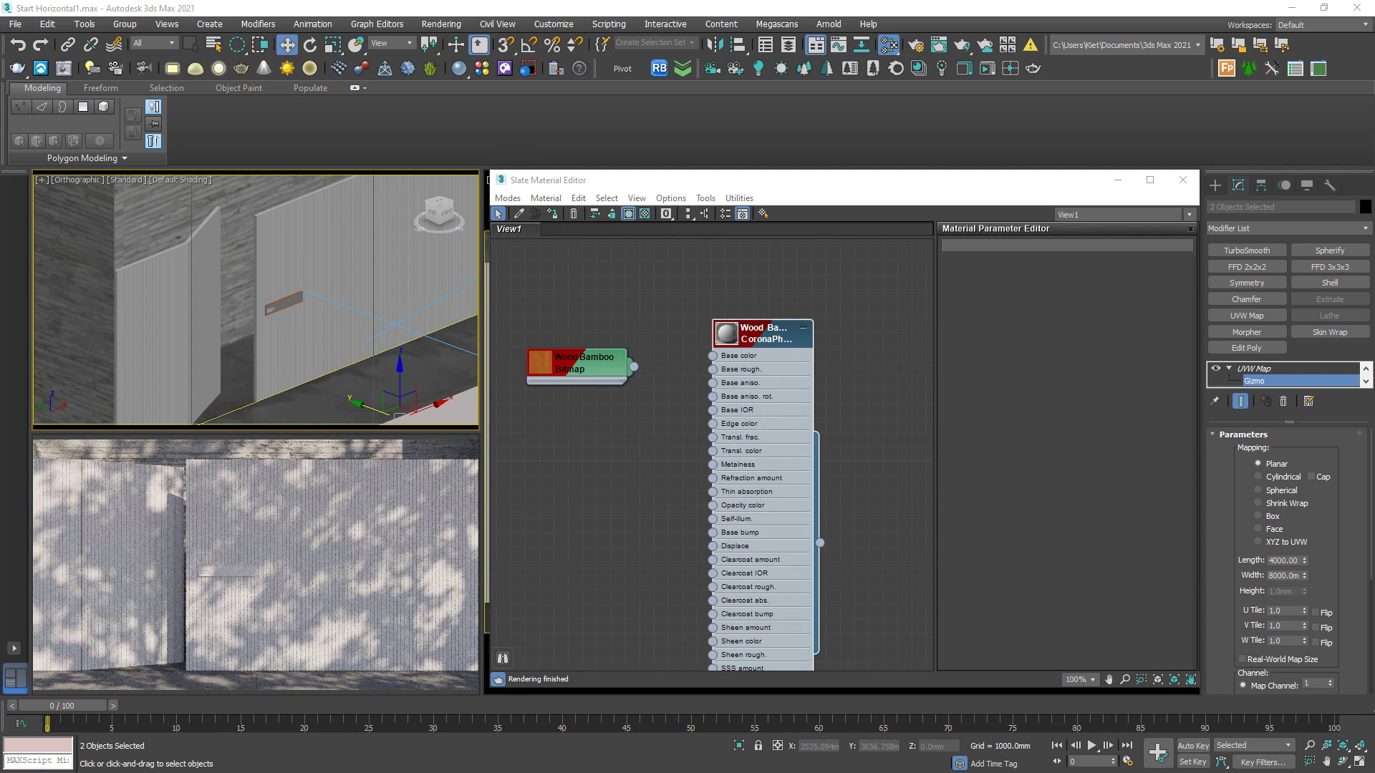
key(alt+Tab)
click(30, 374)
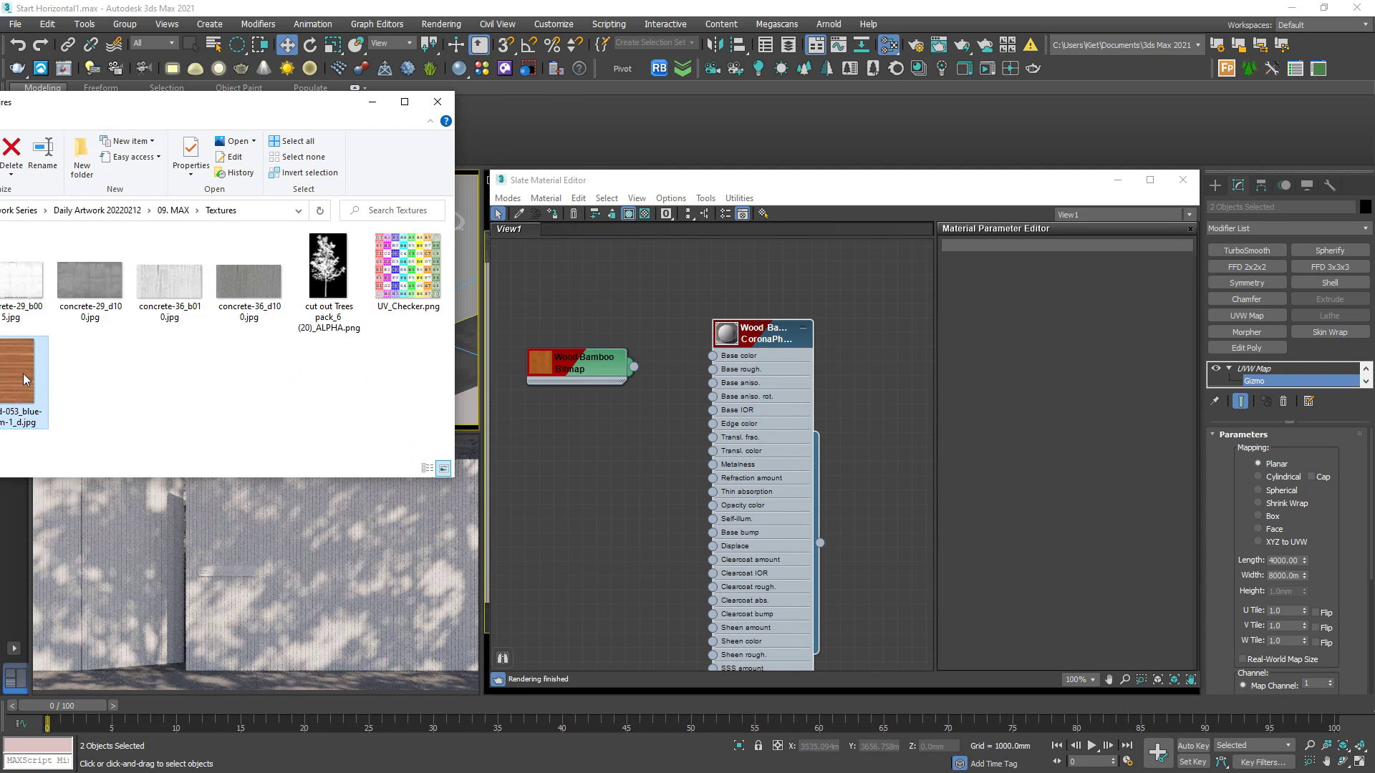
drag(590, 478, 590, 480)
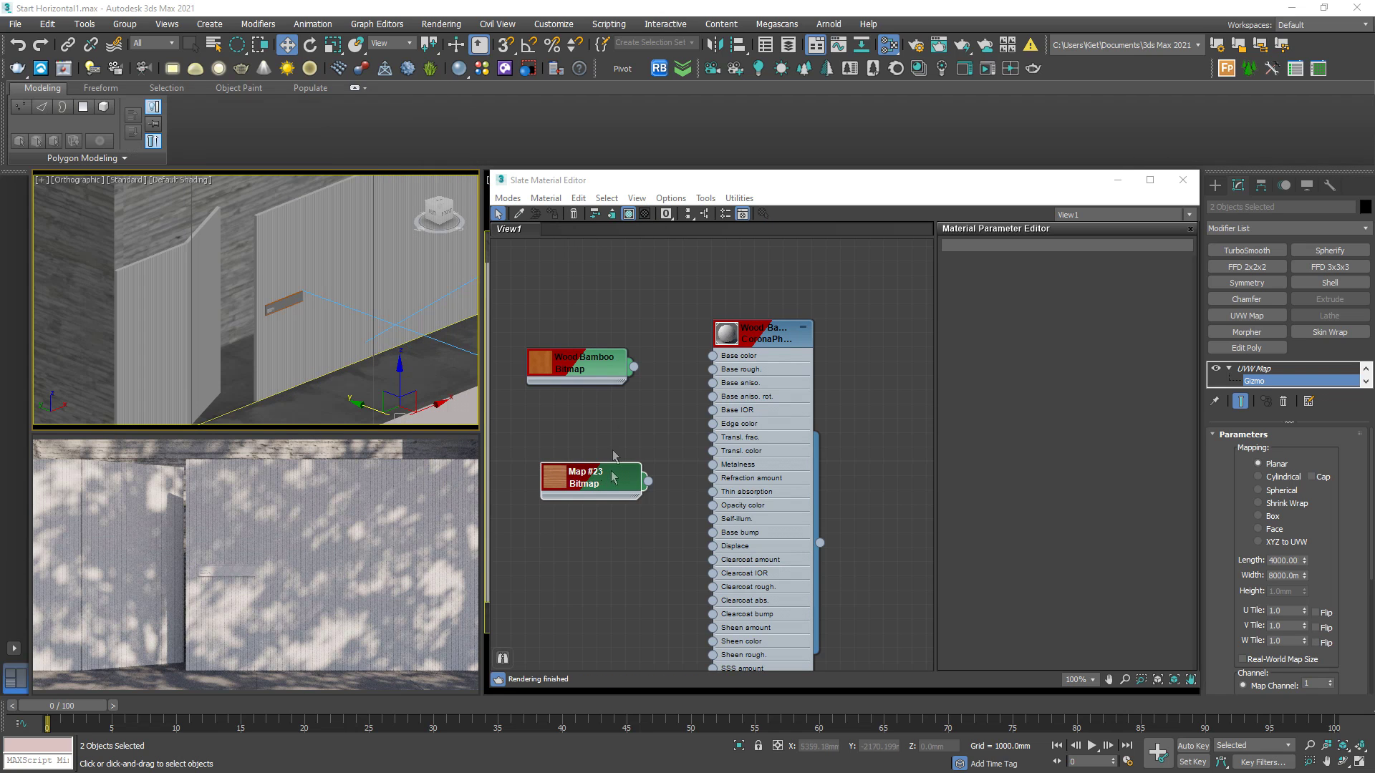
Step: Delete the old Wood Bamboo bitmap and connect the wood-053_blue-gum-1_d bitmap to the fence material's Base color input
click(594, 369)
key(Delete)
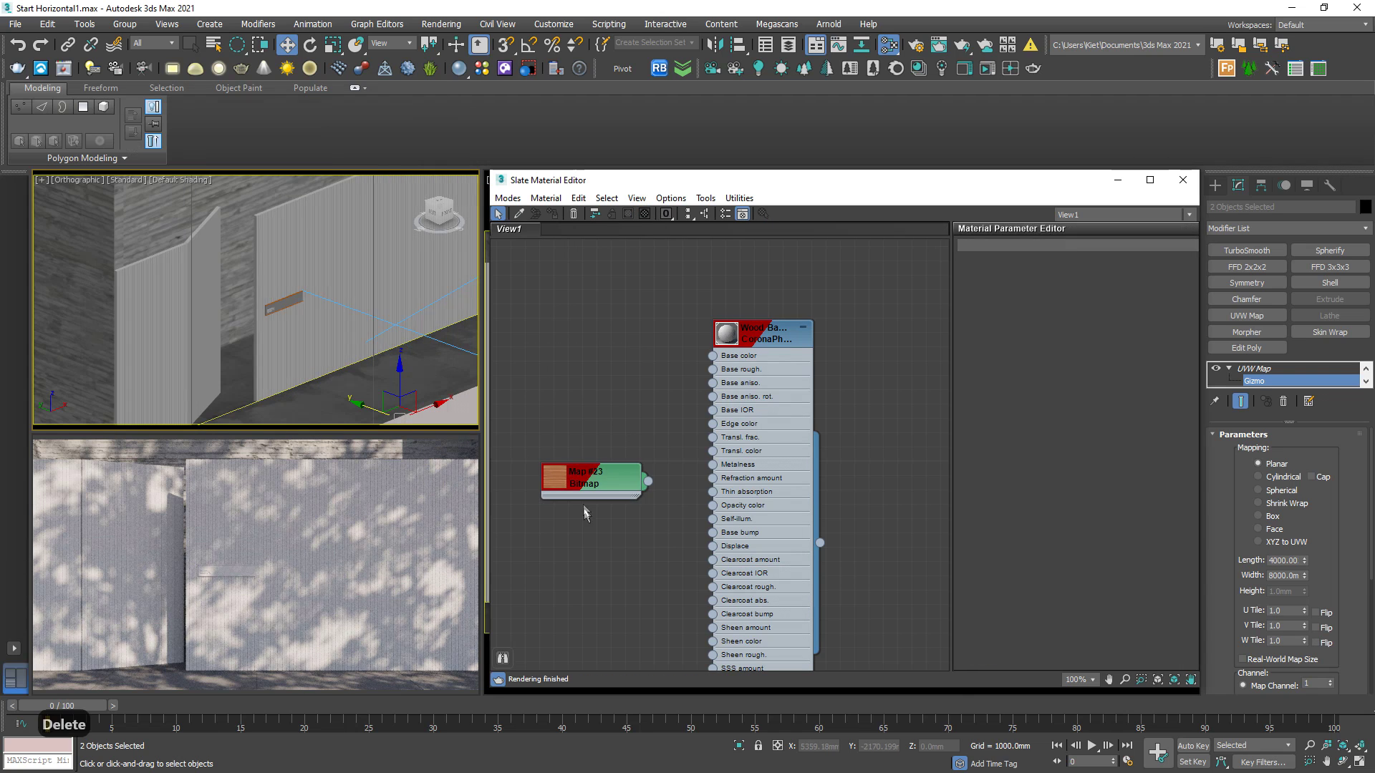
drag(582, 494, 583, 394)
drag(706, 360, 712, 356)
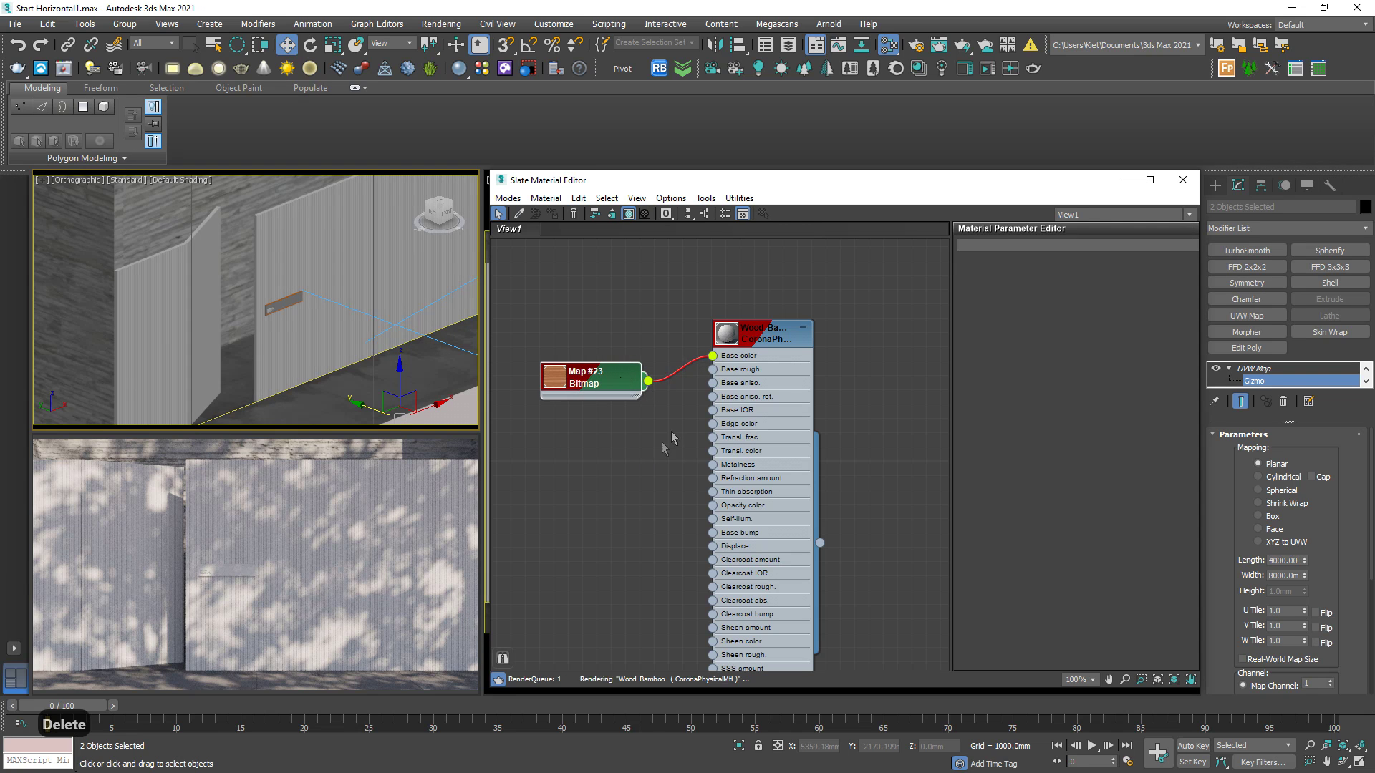
Step: Stop the interactive render and open the wood-053_blue-gum-1_d bitmap's parameters, leaving the UVW Map's Gizmo level
right_click(349, 600)
click(380, 656)
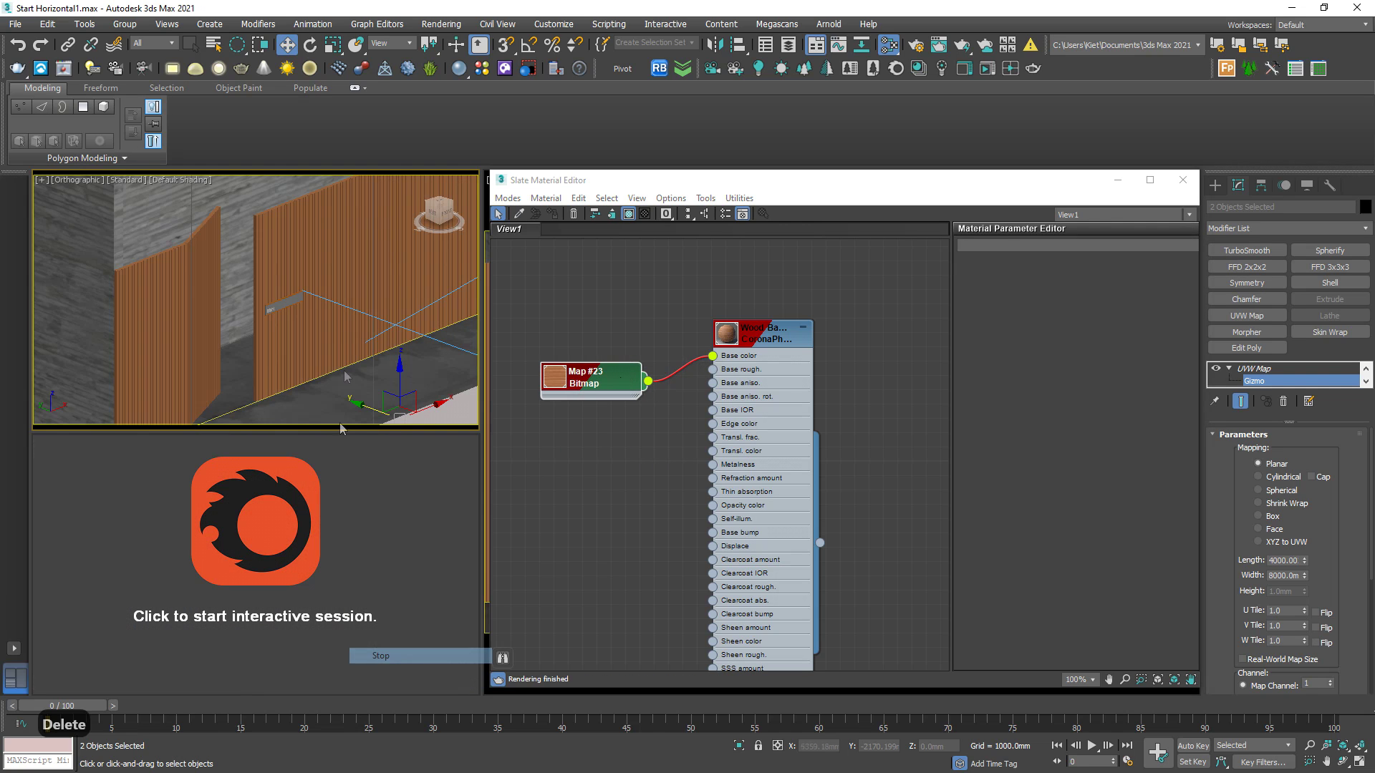
scroll(328, 319, up, 4)
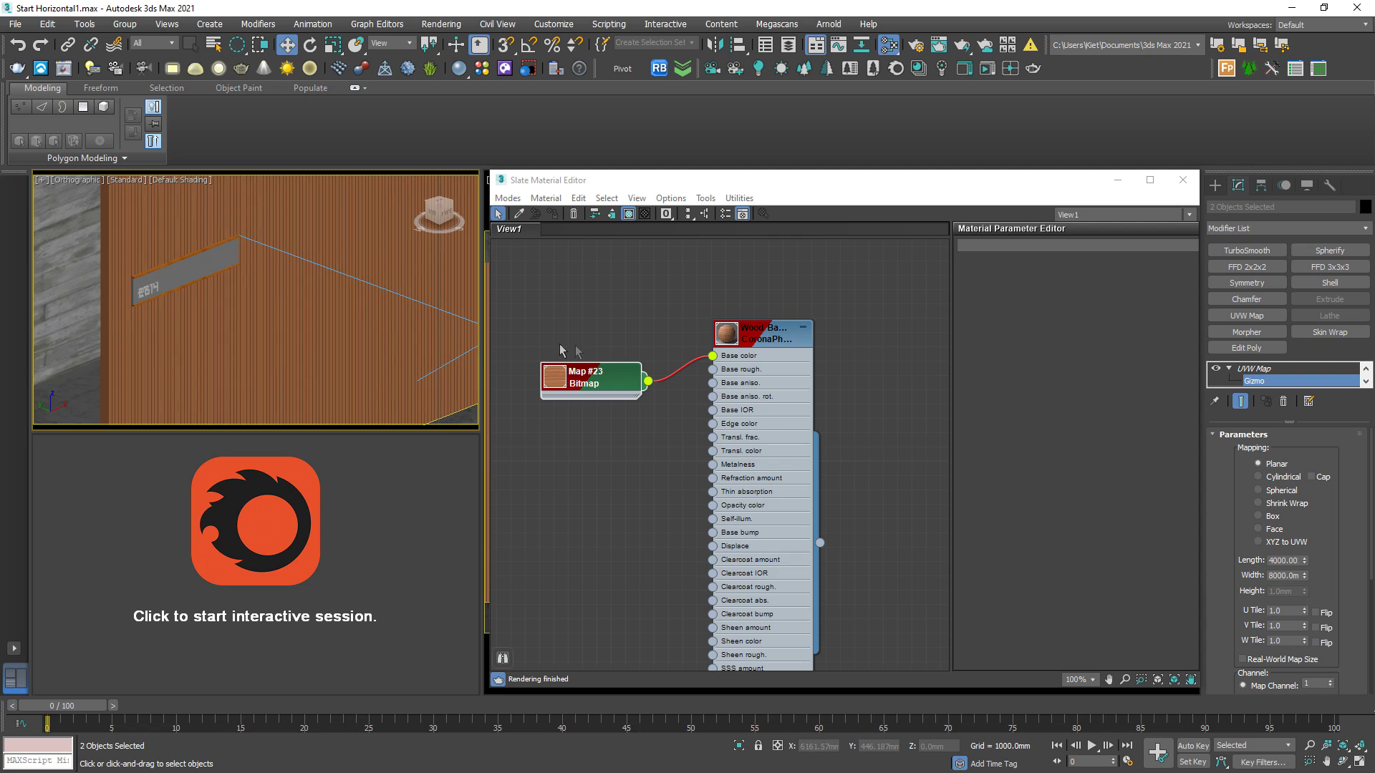
double_click(603, 388)
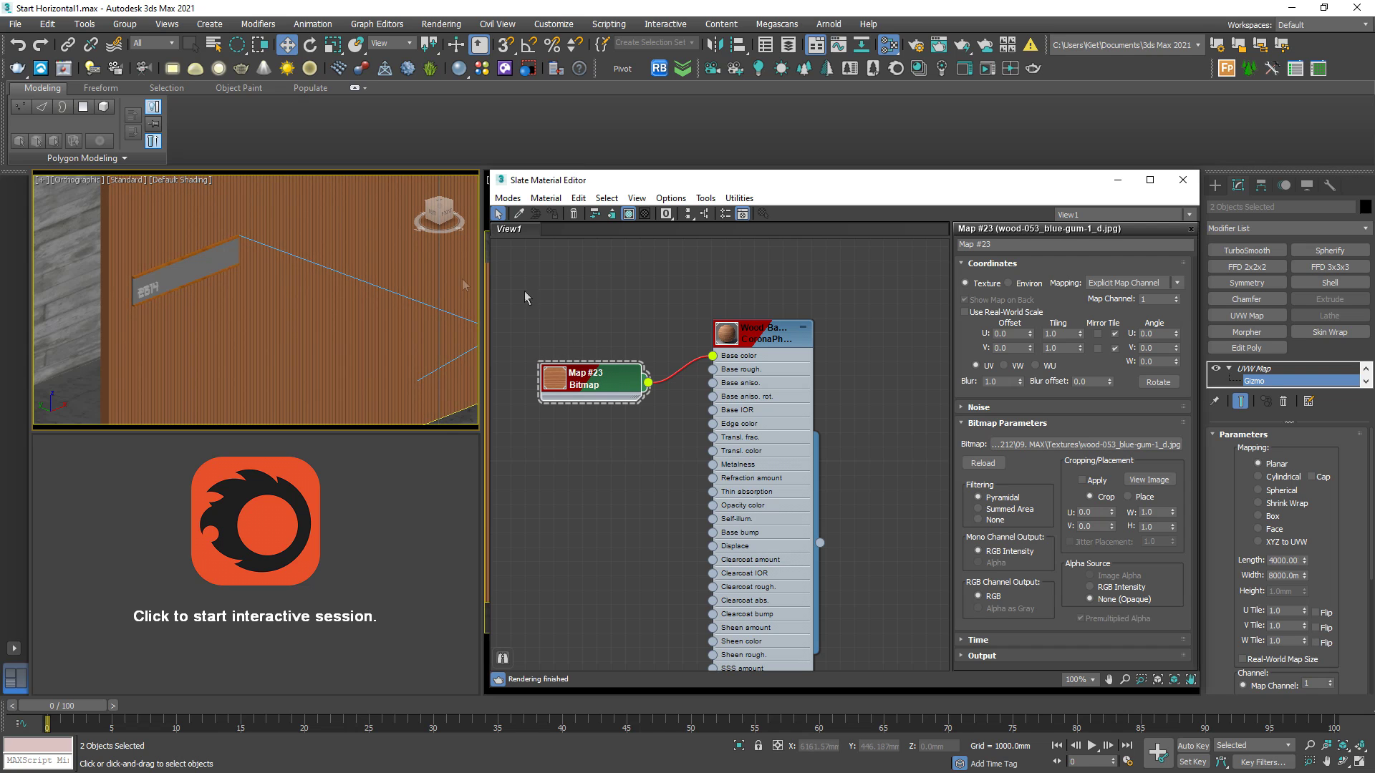
scroll(317, 292, up, 5)
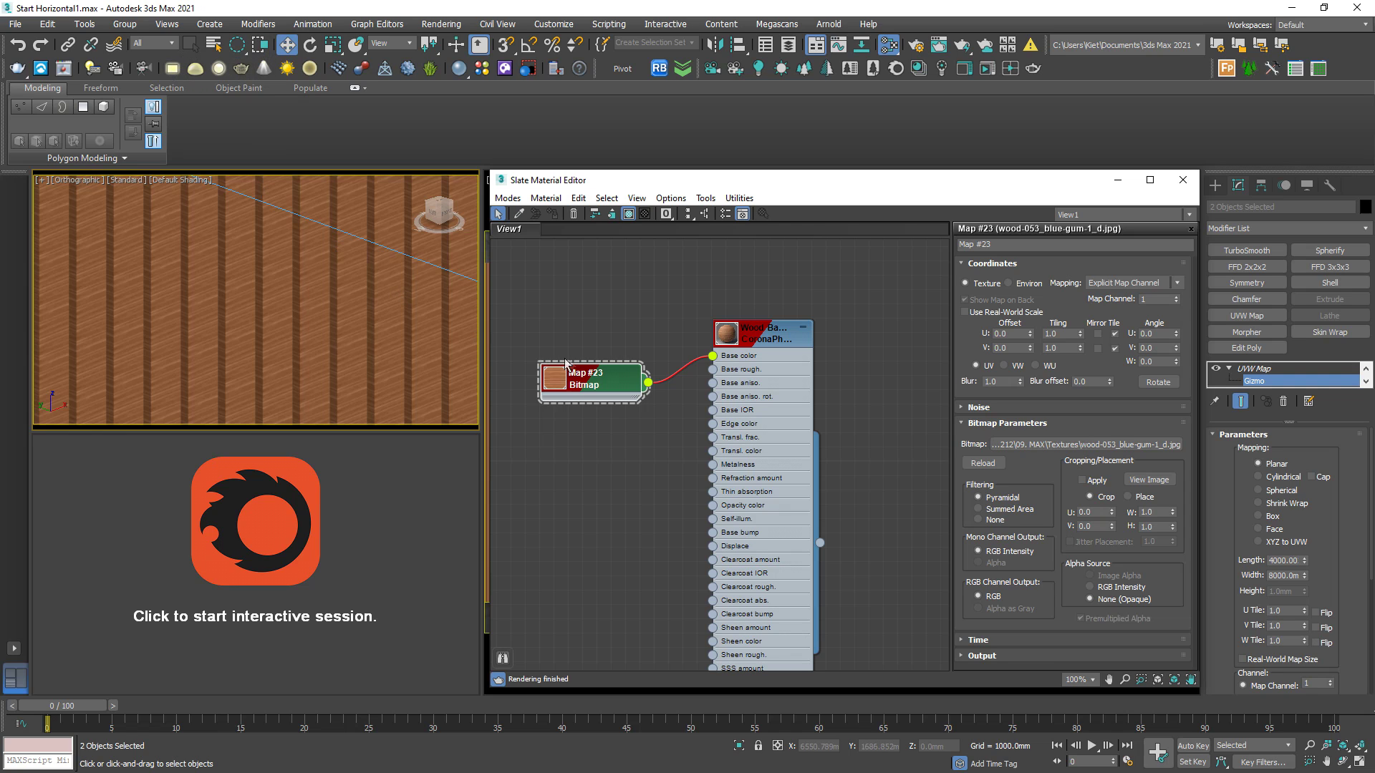
click(1271, 371)
scroll(300, 285, down, 6)
Step: Set the wood bitmap's U and V tiling to 0.1
double_click(1069, 335)
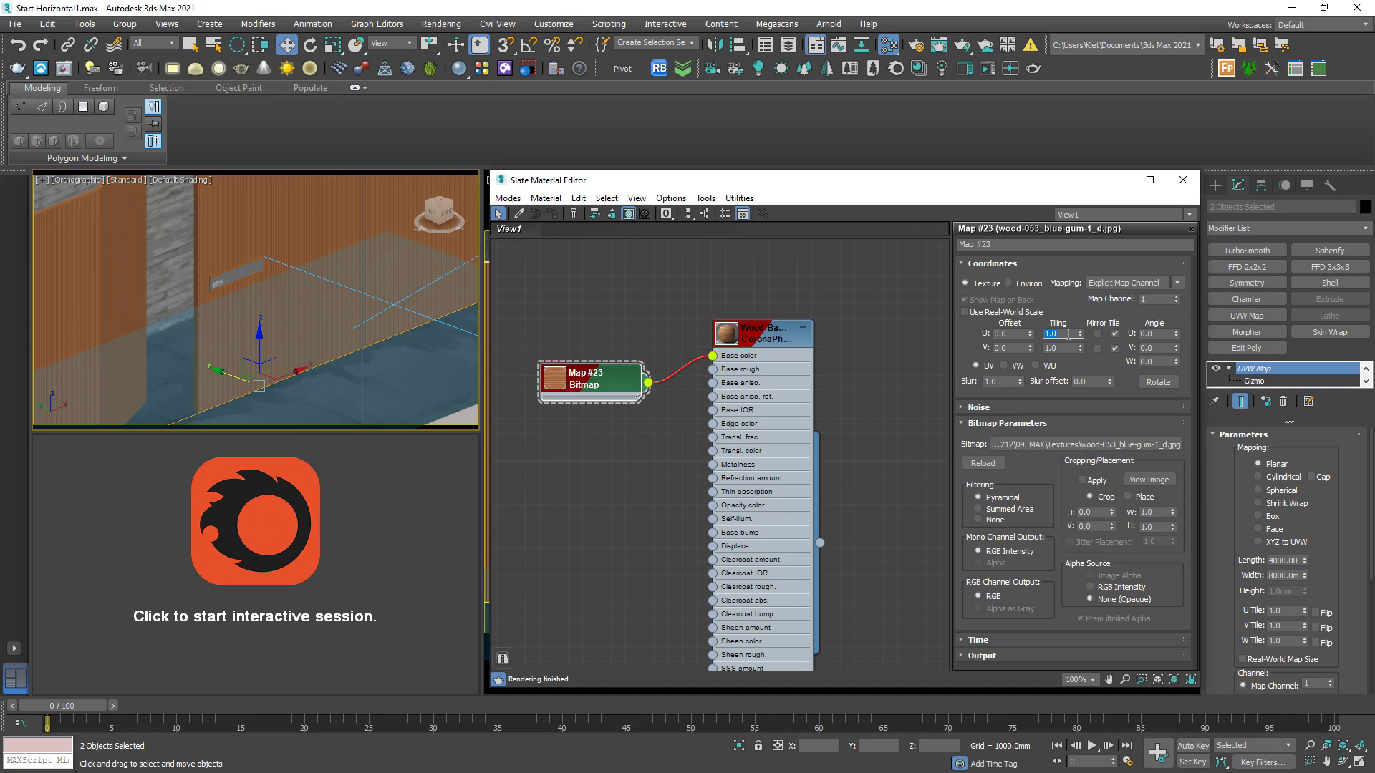
text(.1)
key(Return)
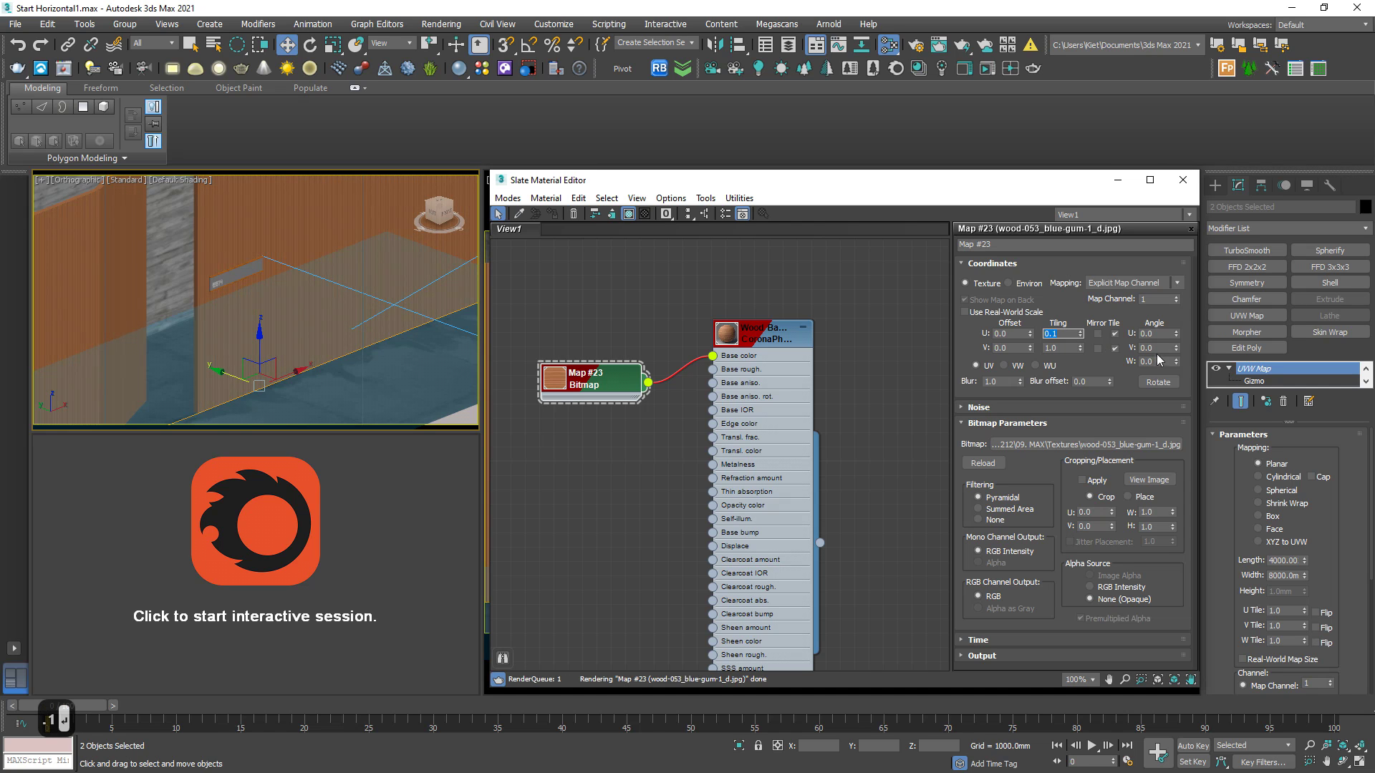
double_click(1065, 347)
text(.1)
key(Return)
scroll(243, 247, up, 3)
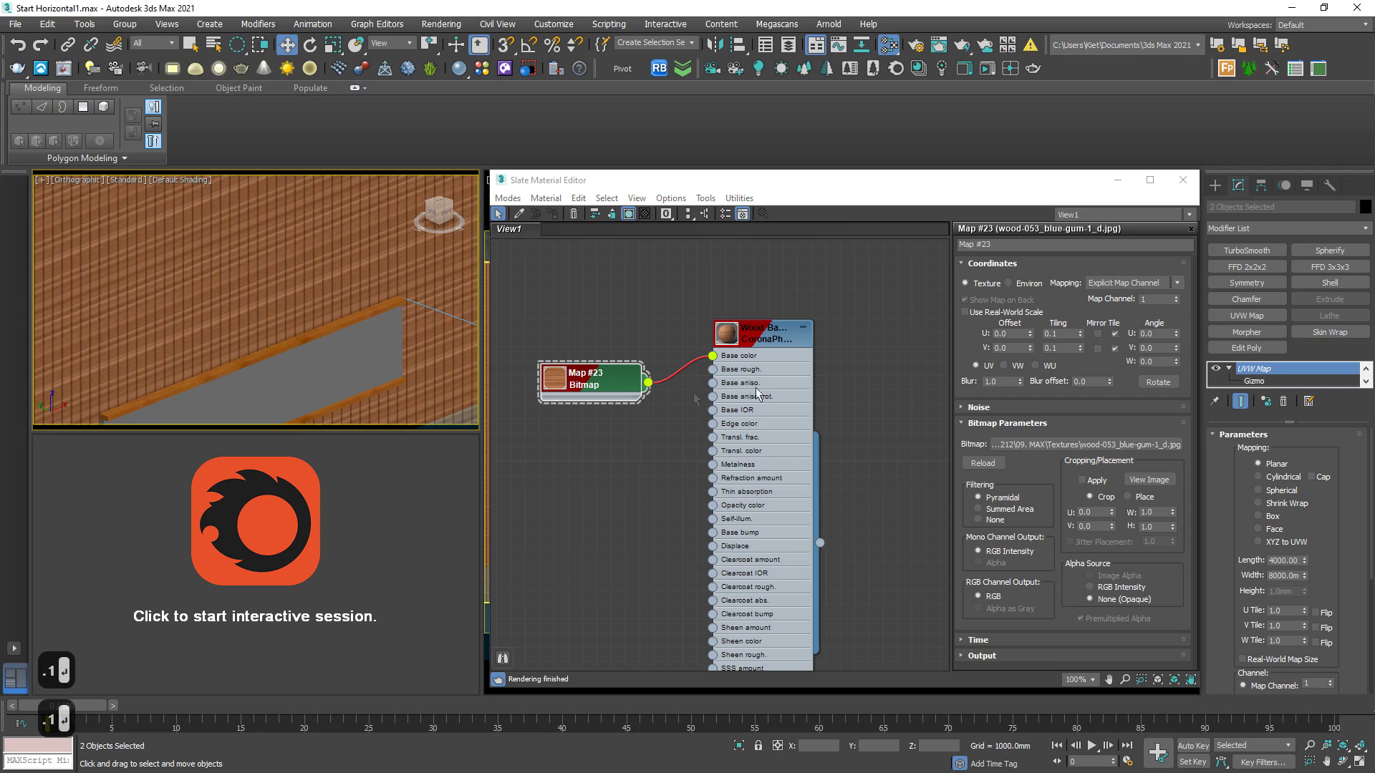
Step: Rotate the wood bitmap by setting its W angle to 90
double_click(1146, 362)
text(90)
key(Return)
middle_drag(132, 372, 293, 368)
Step: Set the wood bitmap's U and V tiling to 0.05
drag(1068, 334, 920, 337)
text(.0)
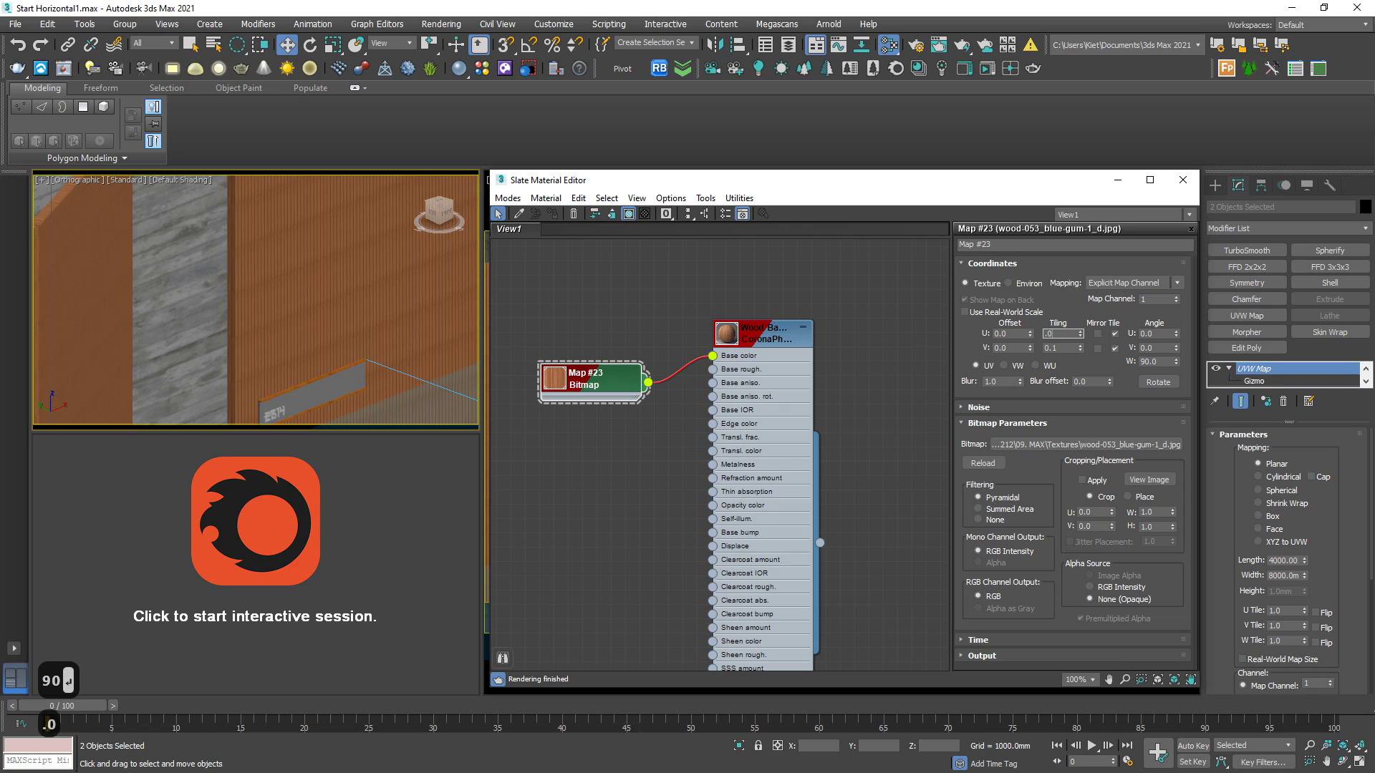
text(5)
key(Tab)
key(Tab)
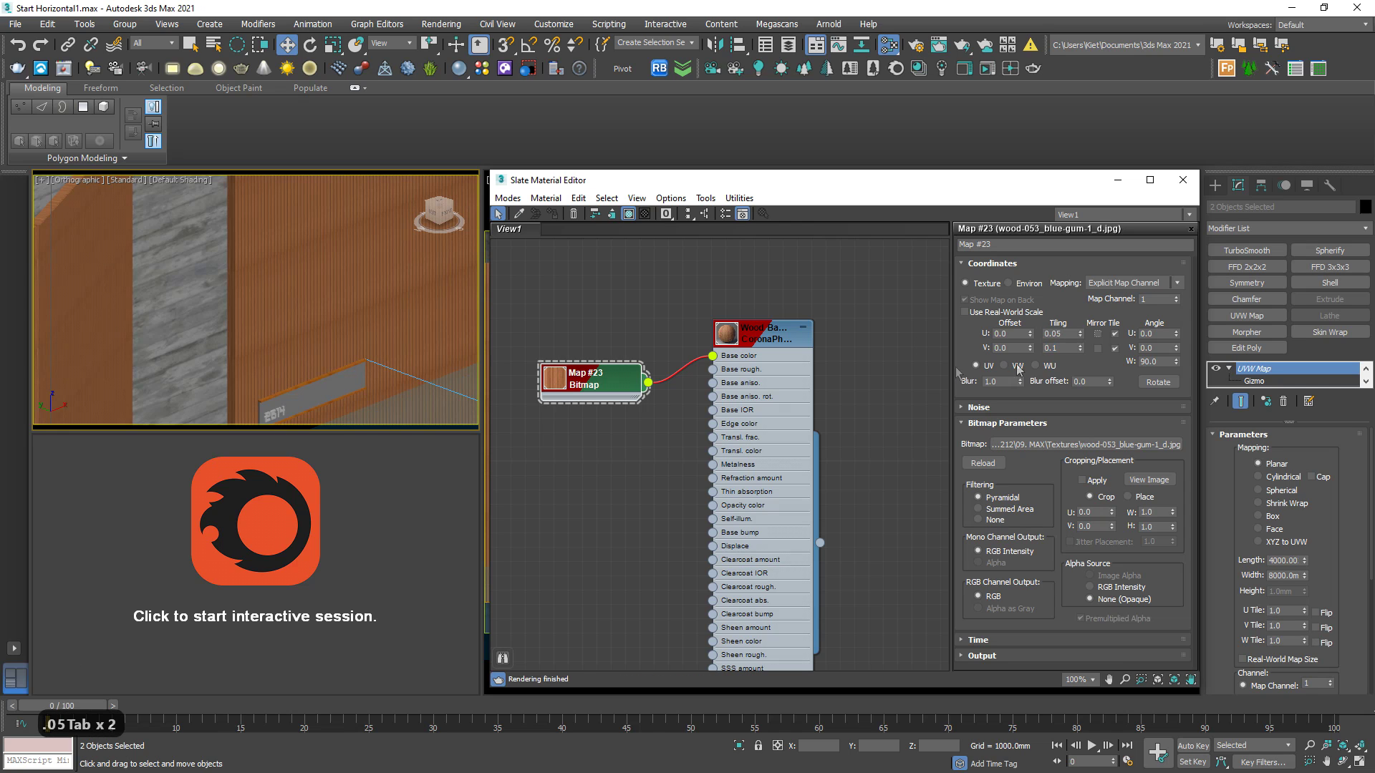
text(.05)
key(Return)
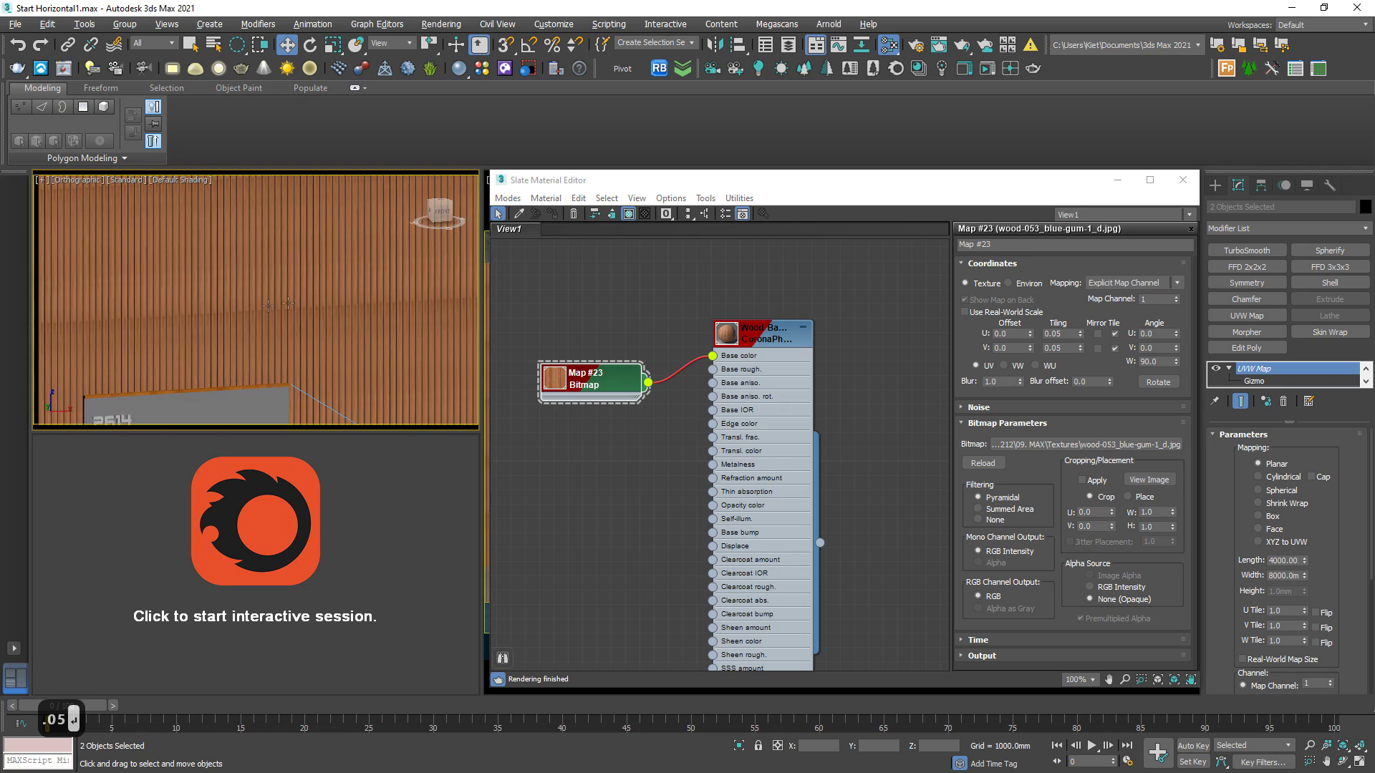
Step: Set the wood bitmap's U and V tiling to 0.01 and check the grain across the fence
click(1071, 333)
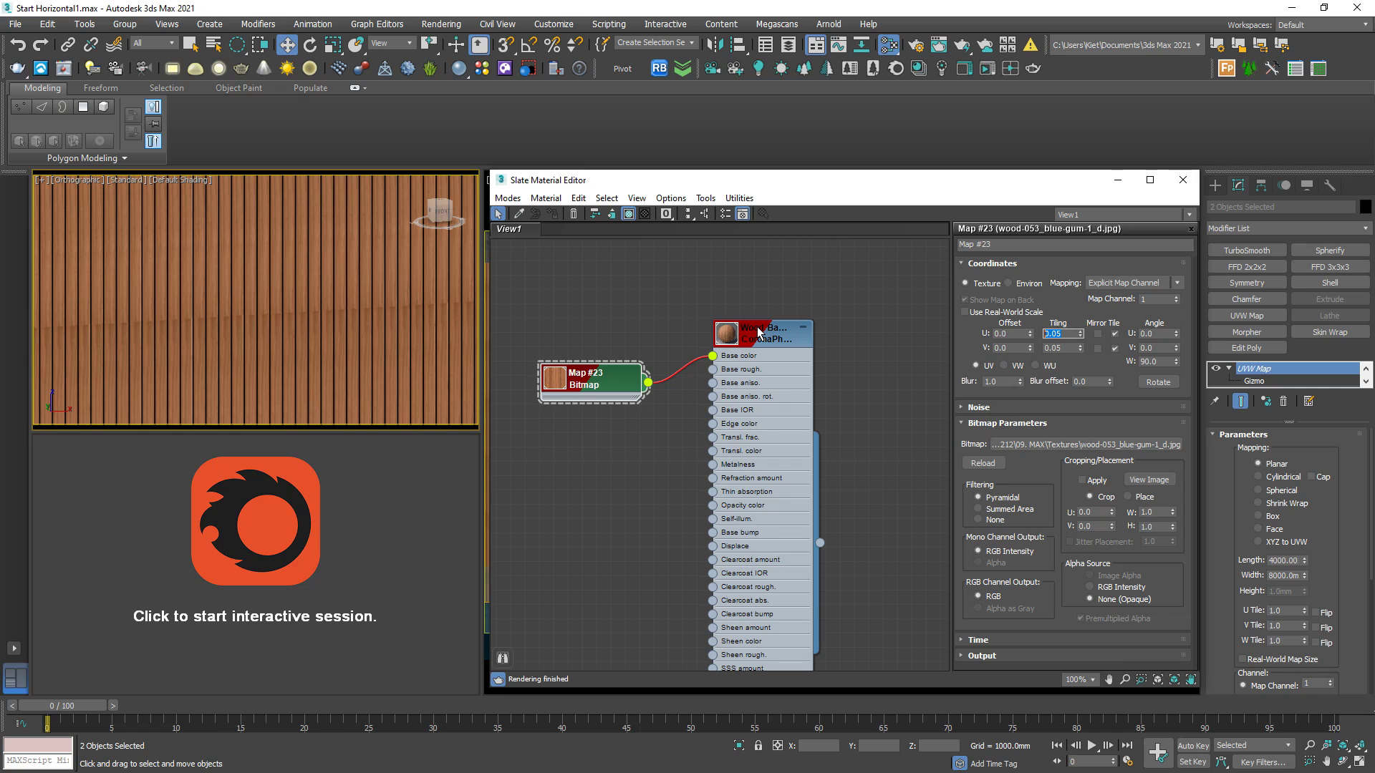
text(.1)
key(BackSpace)
text(01)
key(Tab)
text(.01)
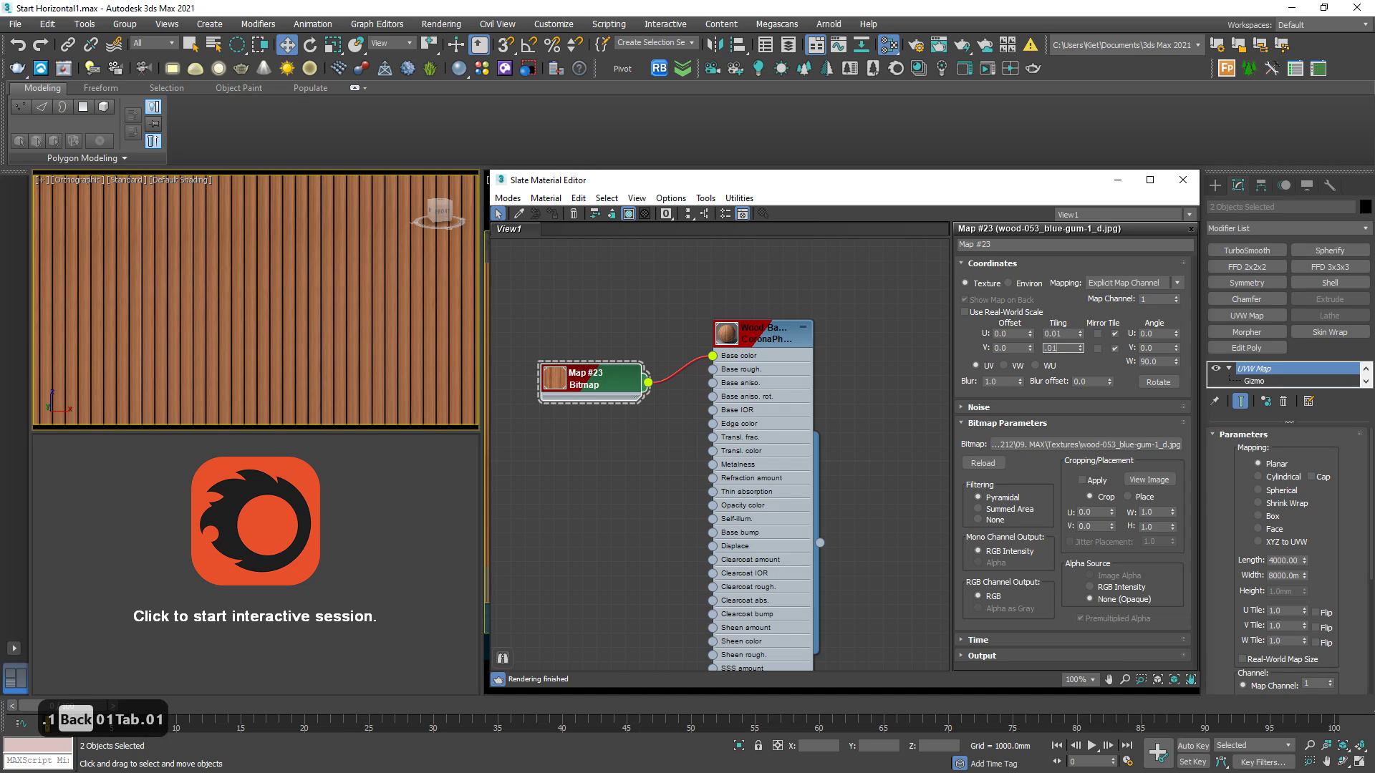
key(Return)
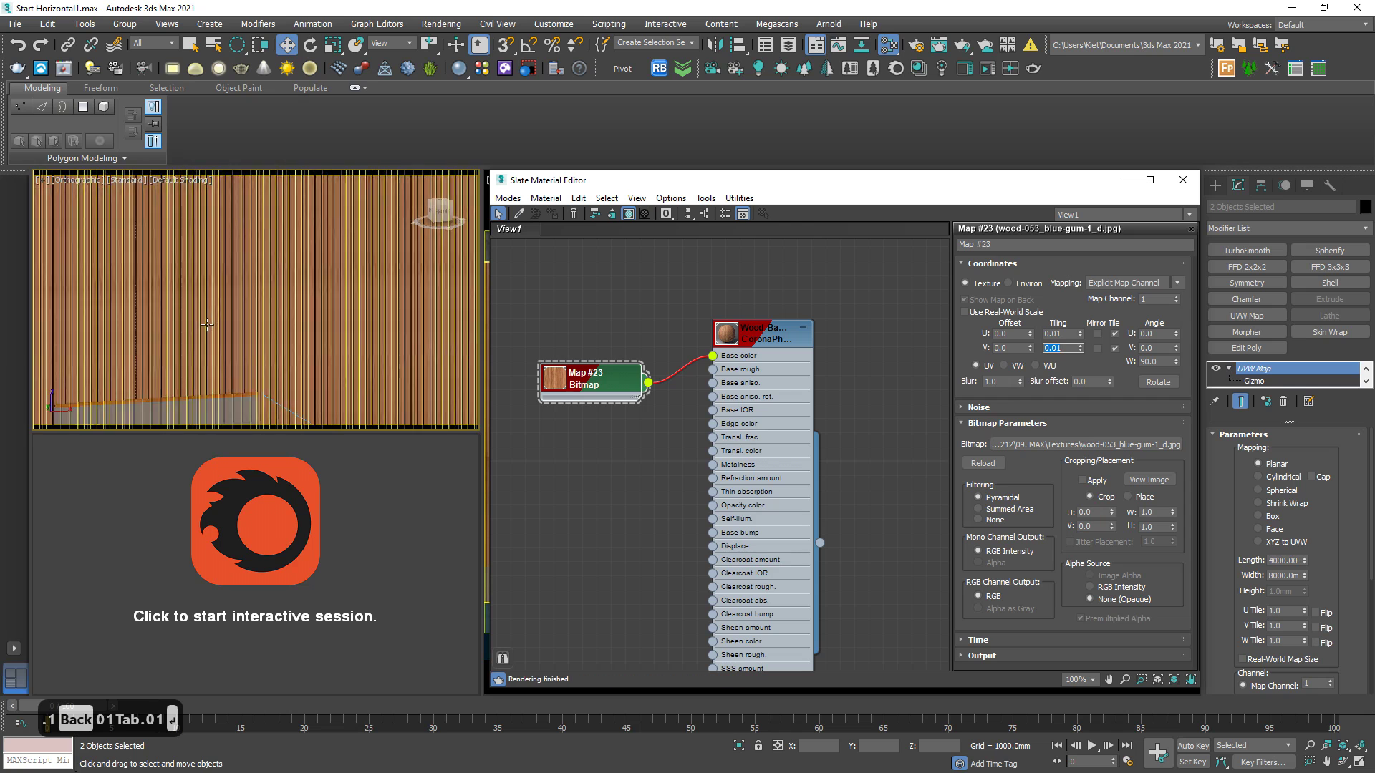
middle_drag(216, 321, 294, 323)
scroll(304, 333, down, 3)
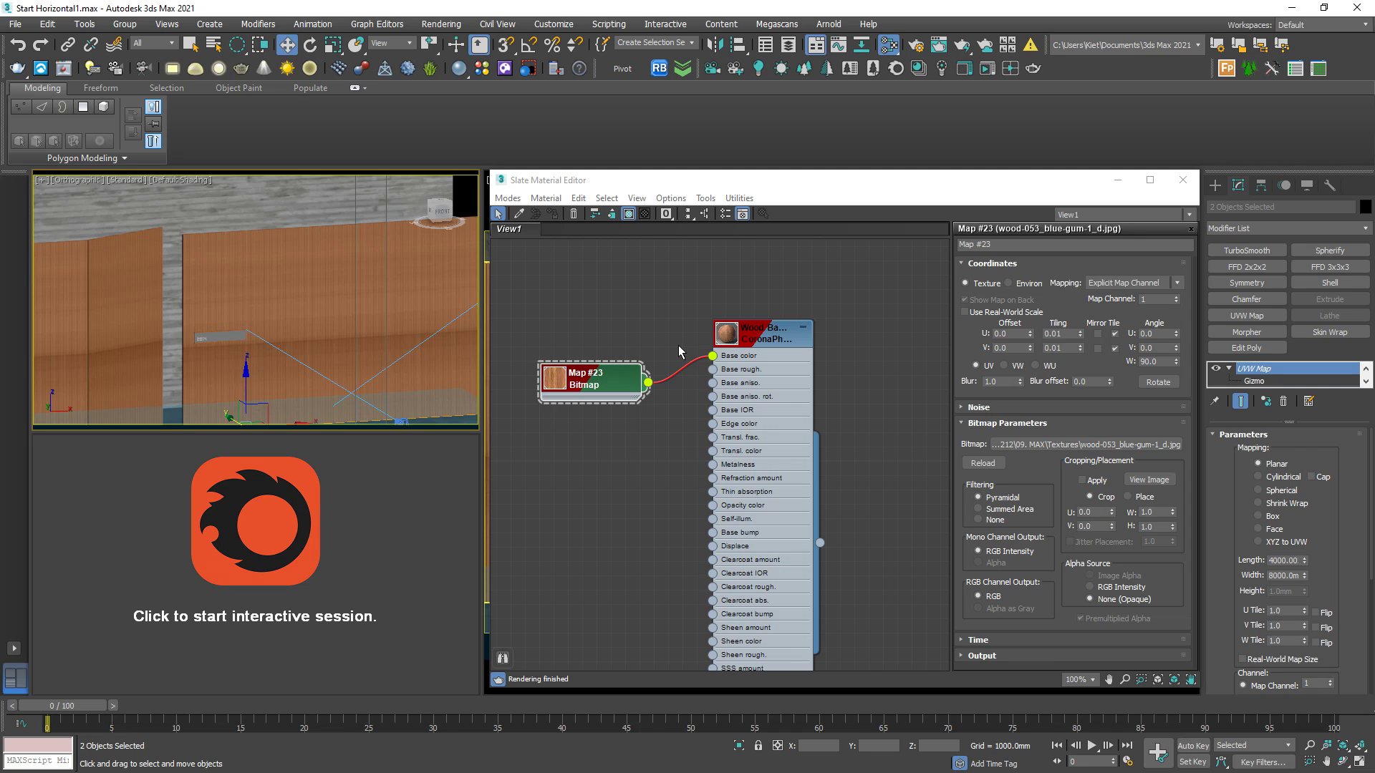
Step: Move the wood bitmap node farther from the Wood Bamboo material node and select that material
middle_drag(678, 346, 779, 366)
drag(709, 401, 551, 343)
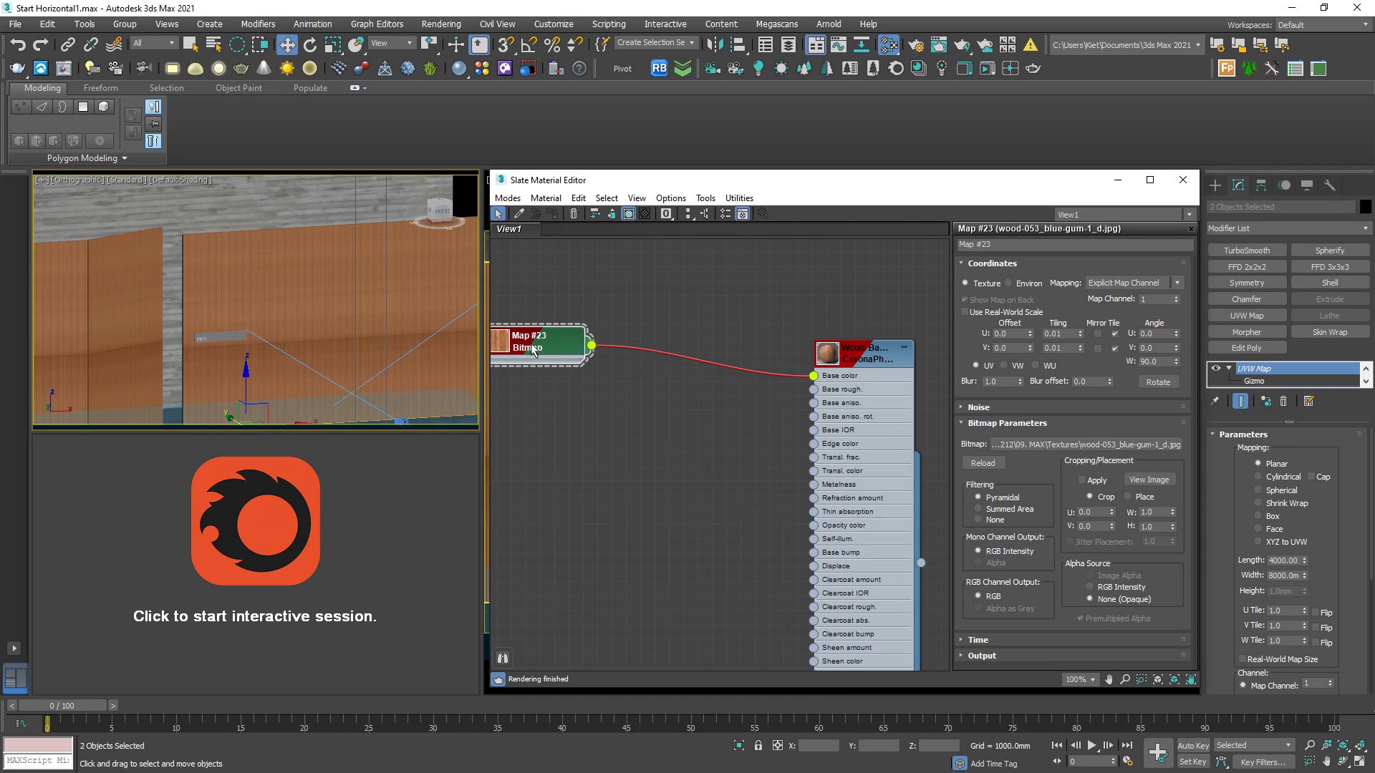
click(859, 348)
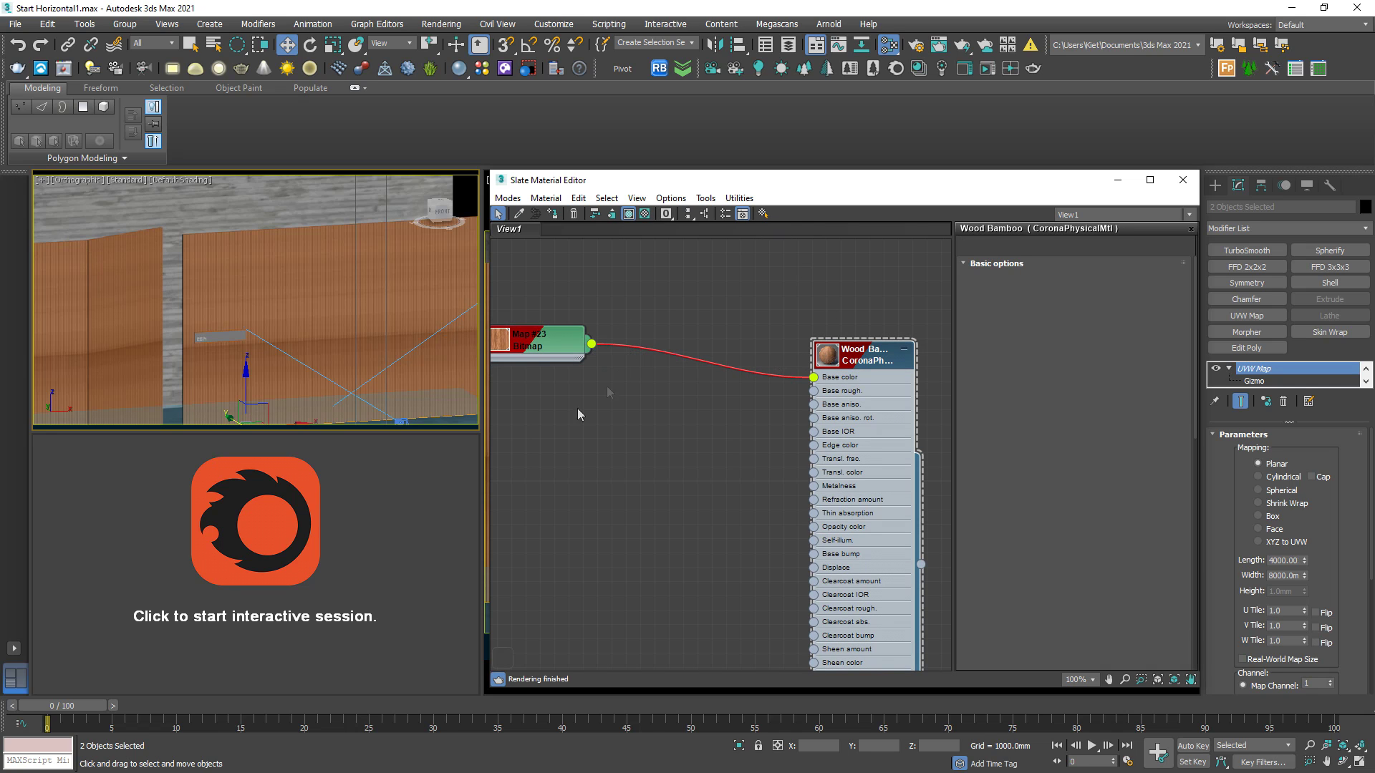
Step: Turn off the material override in the render settings and start the Corona interactive rendering
click(915, 47)
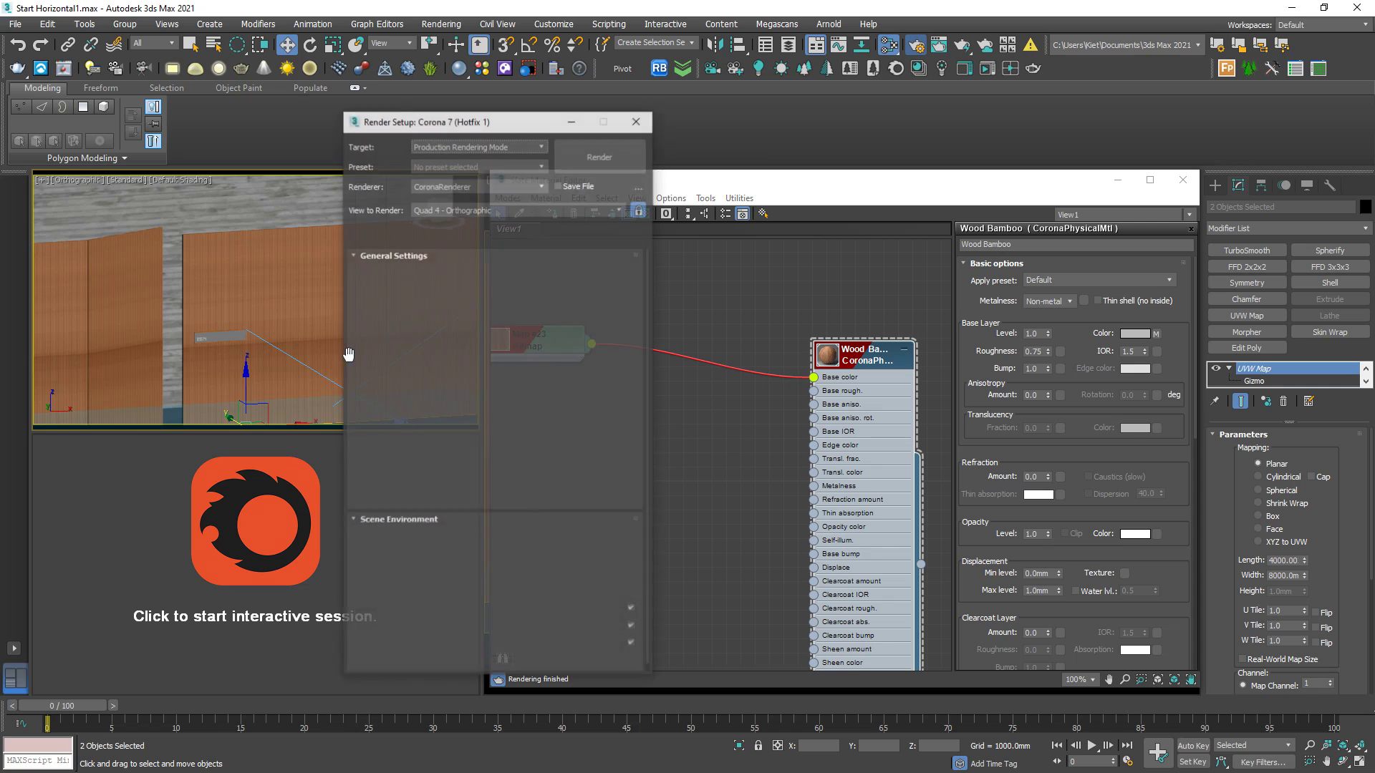
click(358, 409)
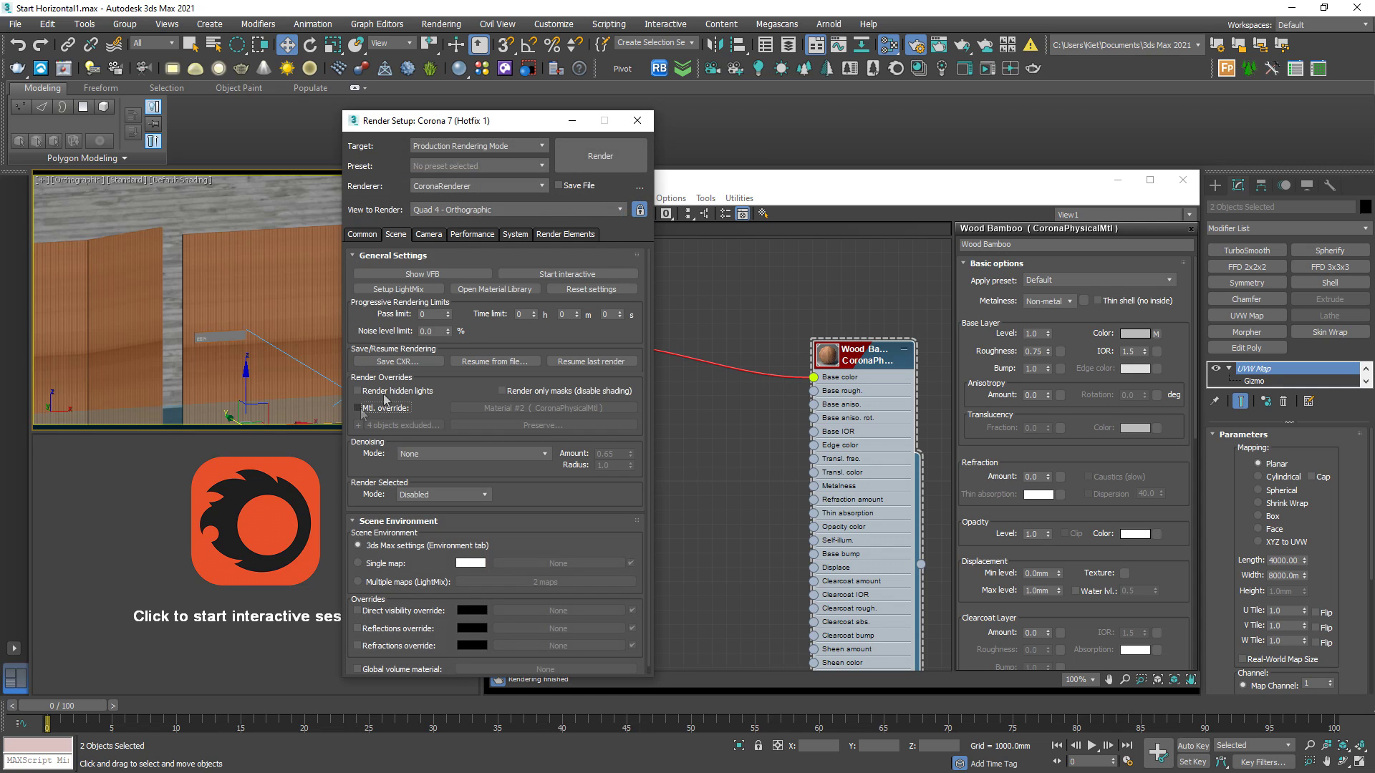
click(648, 120)
click(343, 568)
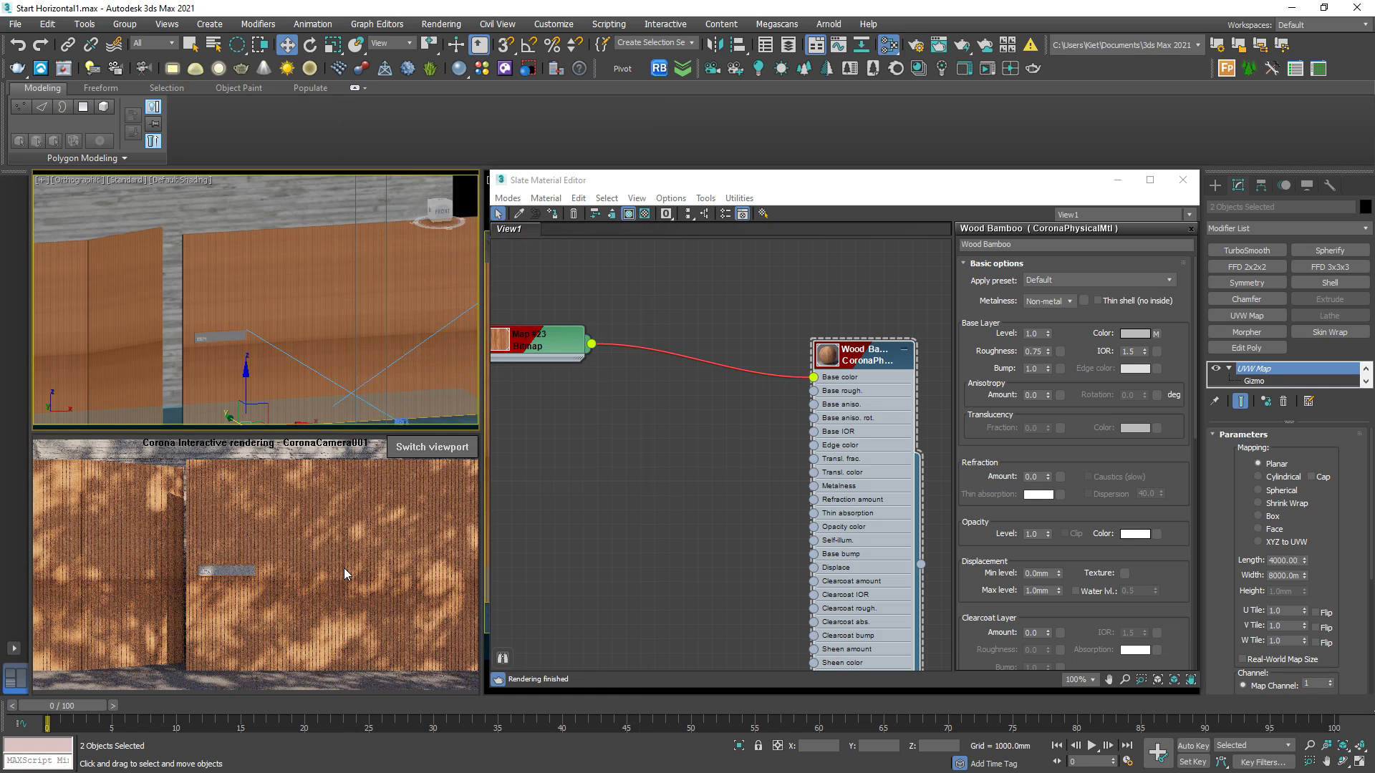
key(ctrl+2)
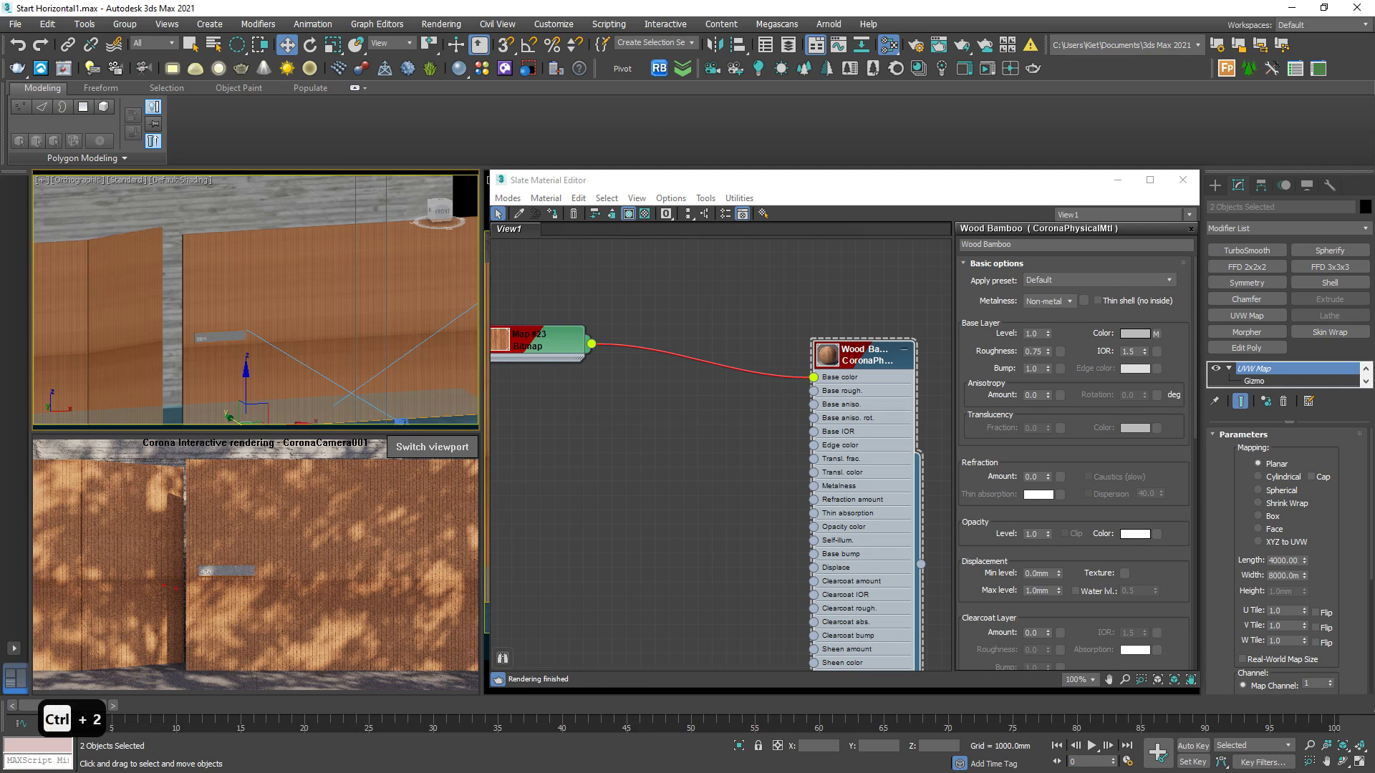
mouse_move(48, 564)
mouse_down()
mouse_move(361, 557)
mouse_move(487, 579)
mouse_move(147, 624)
mouse_move(4, 587)
mouse_move(277, 549)
mouse_up()
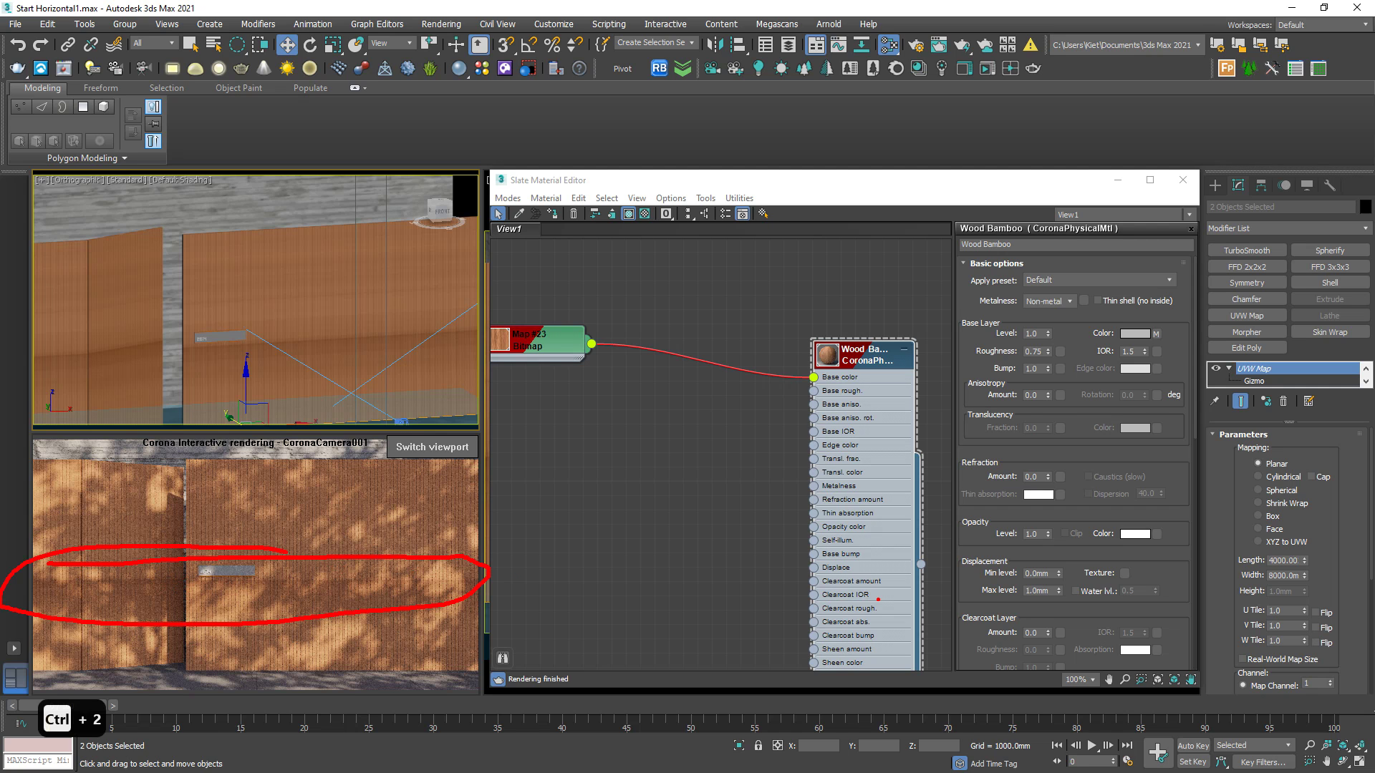
key(Escape)
Step: Set the wood bitmap's U and V tiling to 0.001
scroll(584, 442, up, 3)
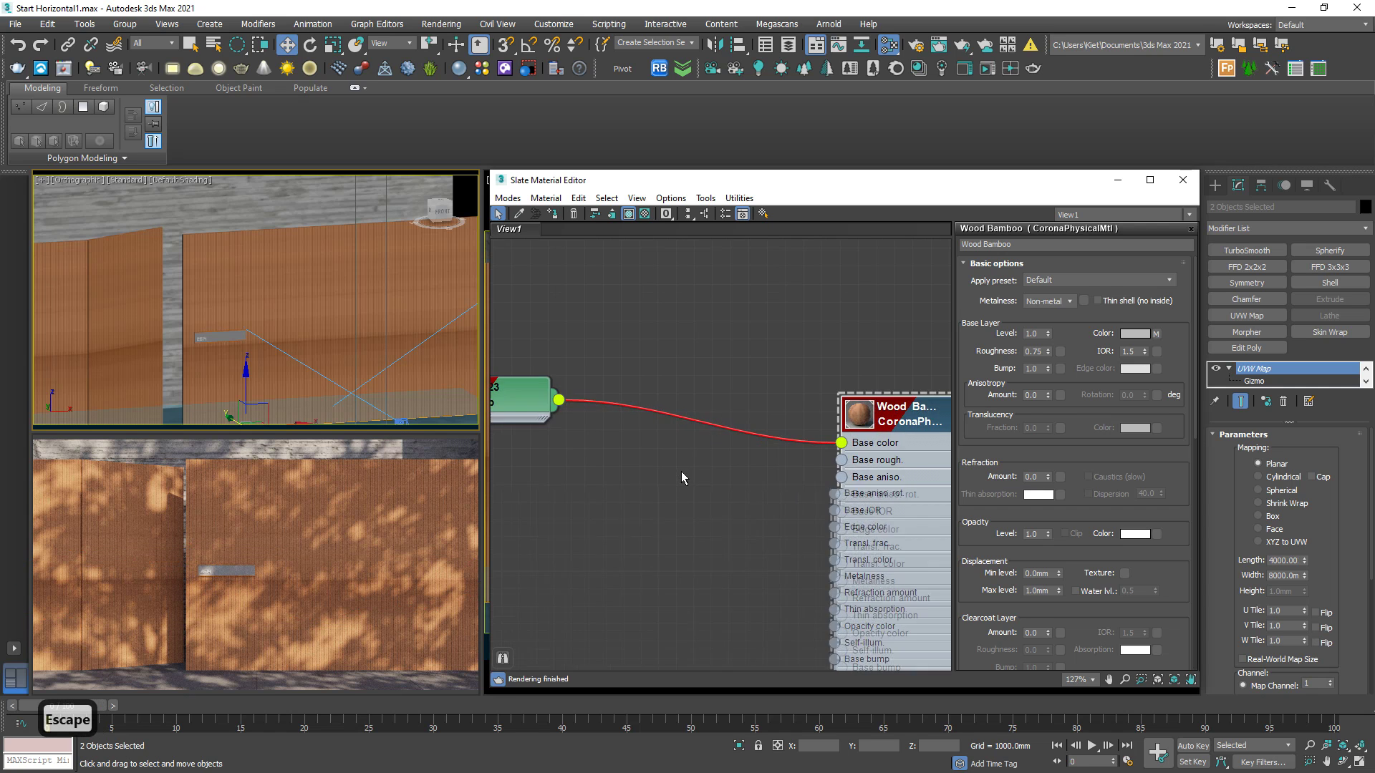
scroll(736, 472, up, 1)
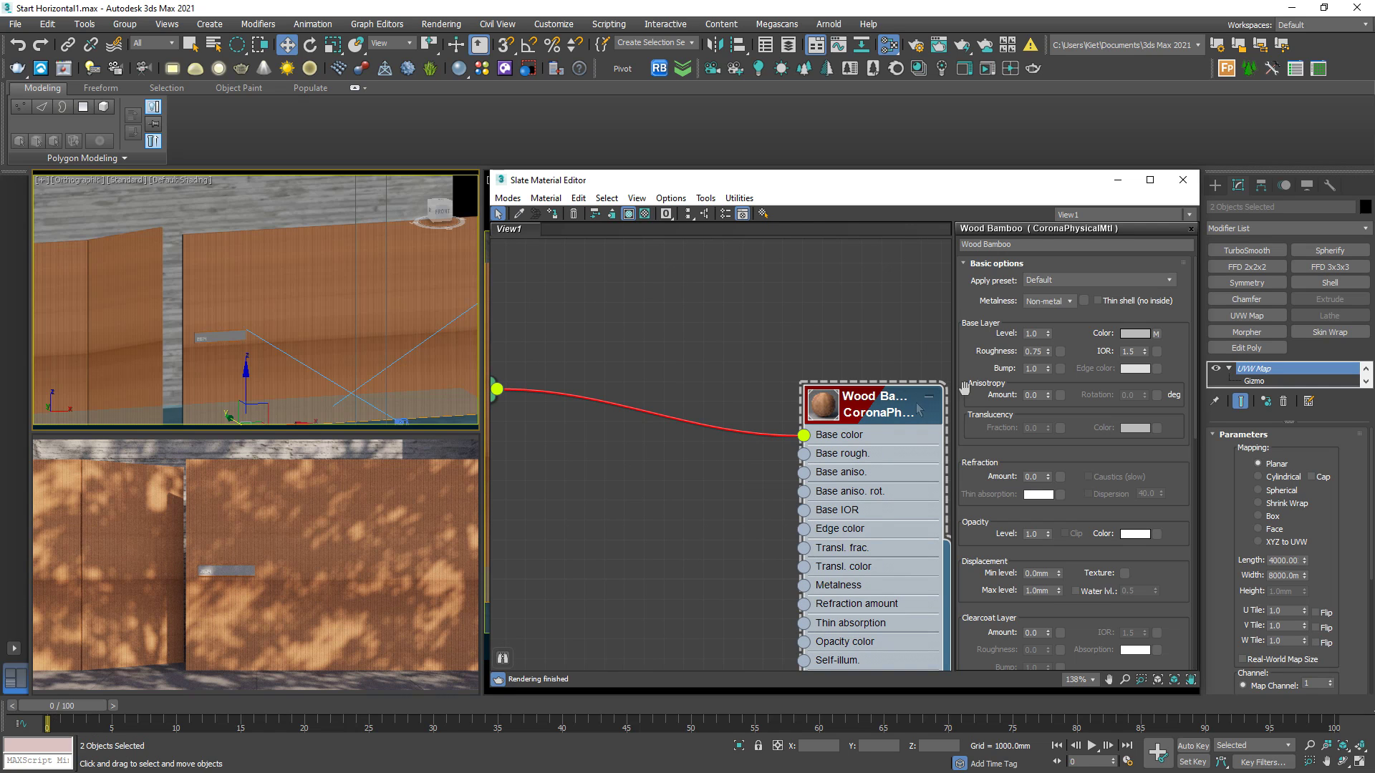
middle_drag(604, 407, 805, 432)
double_click(630, 404)
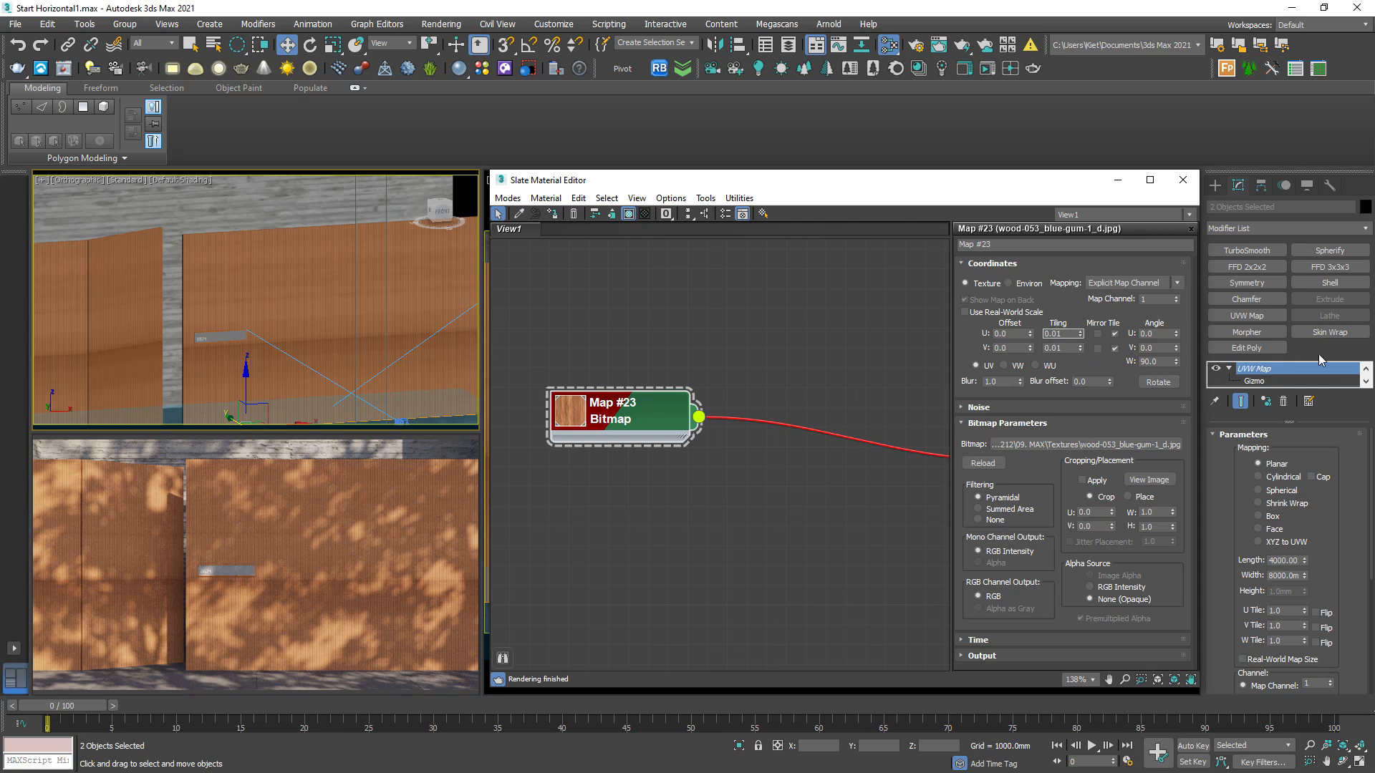
text(0)
click(1057, 346)
text(0)
key(Return)
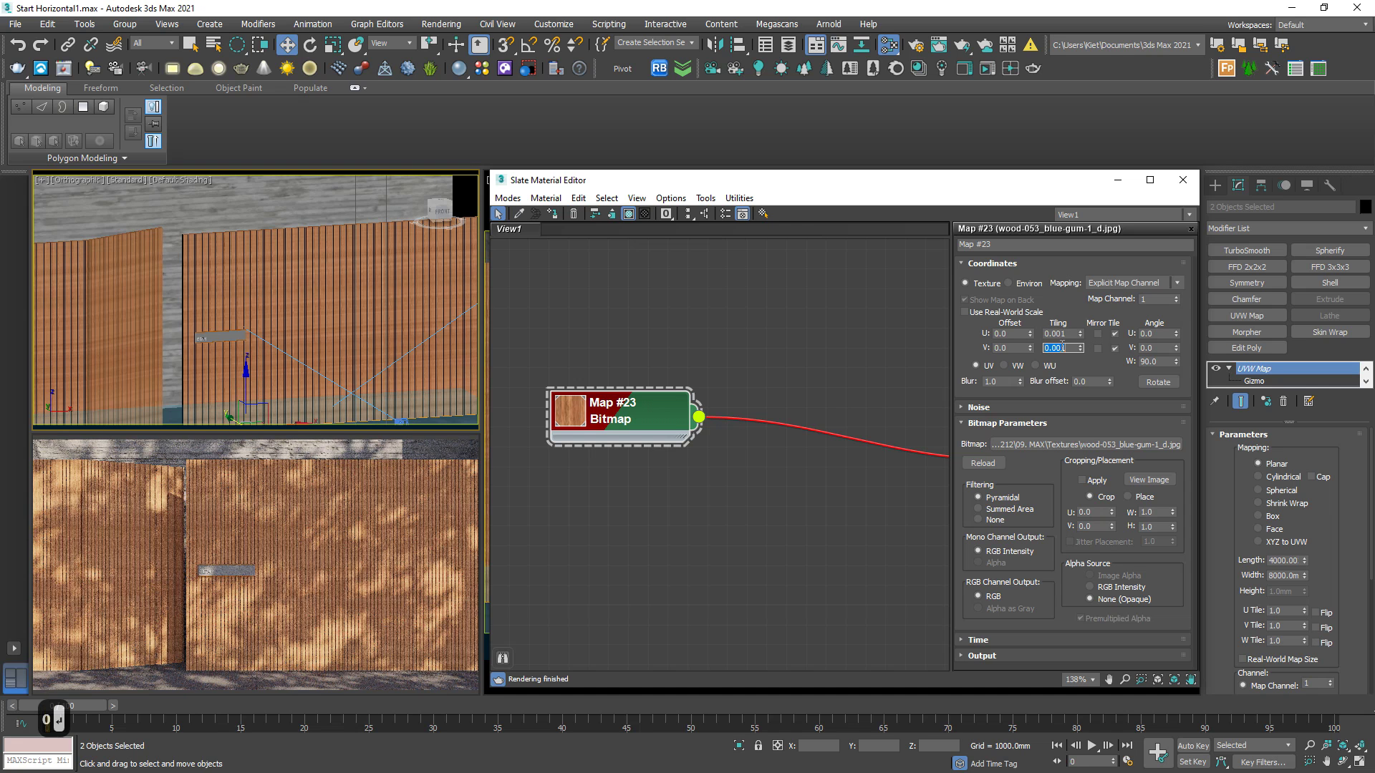
Step: Insert a CoronaUvwRandomizer map between the wood bitmap and the Wood Bamboo material's base color
middle_drag(711, 442, 652, 467)
scroll(652, 467, down, 1)
drag(642, 445, 711, 353)
mouse_move(746, 378)
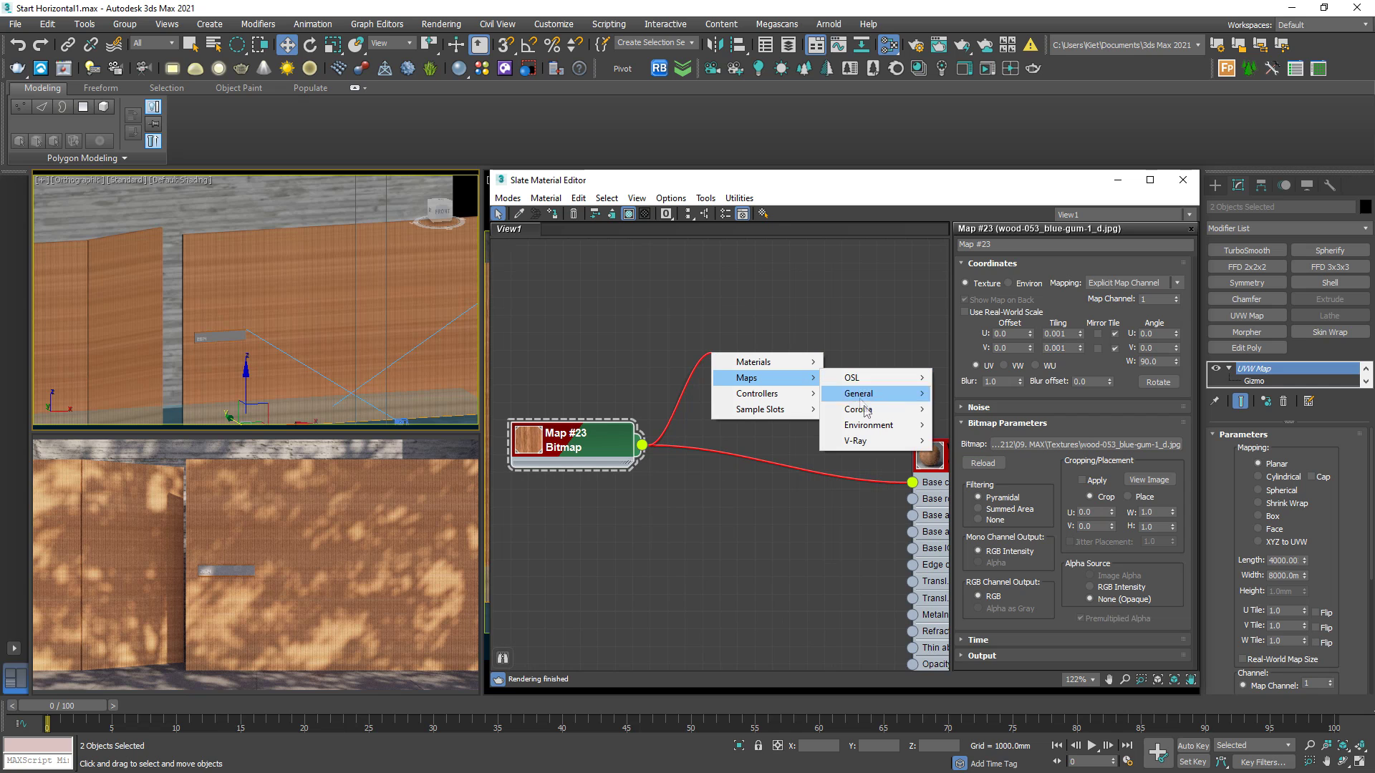
mouse_move(872, 416)
click(956, 672)
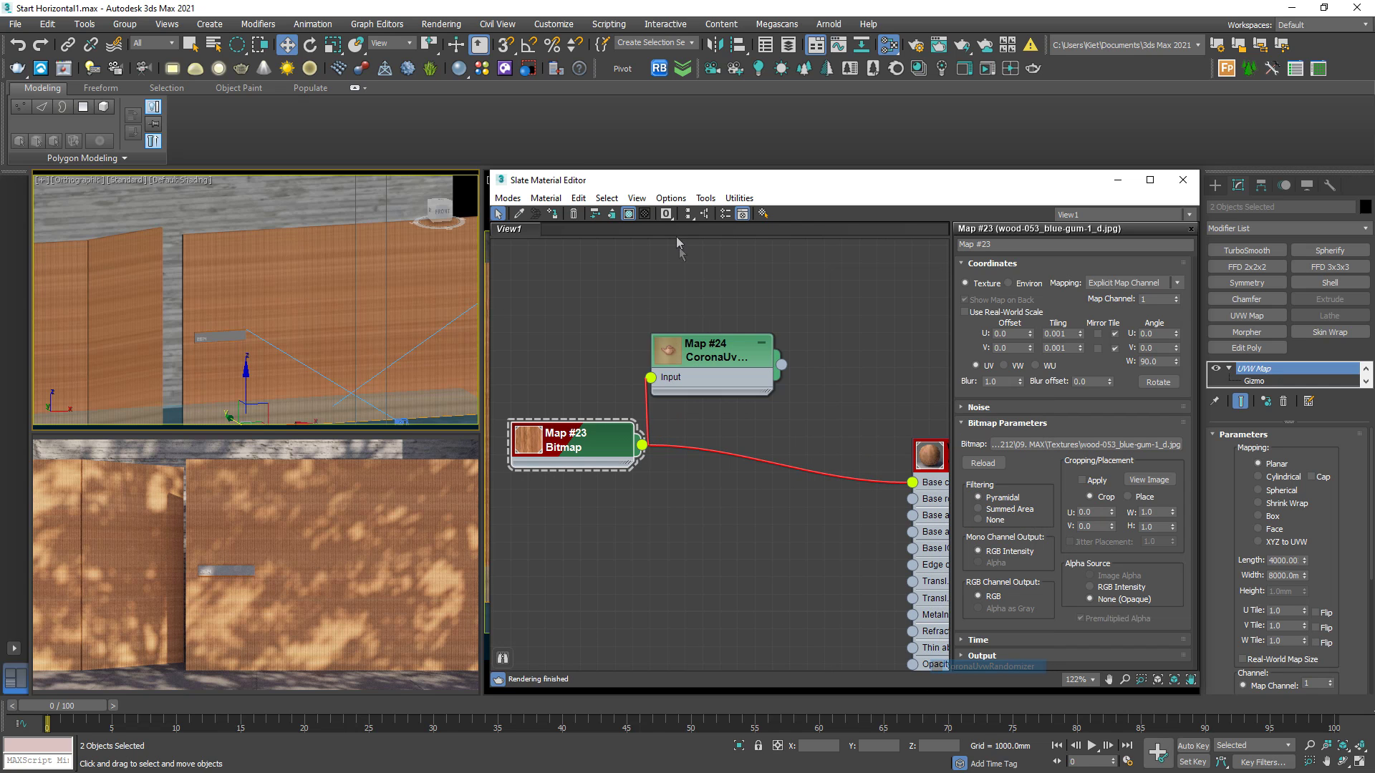
middle_drag(711, 308, 639, 272)
drag(662, 326, 845, 451)
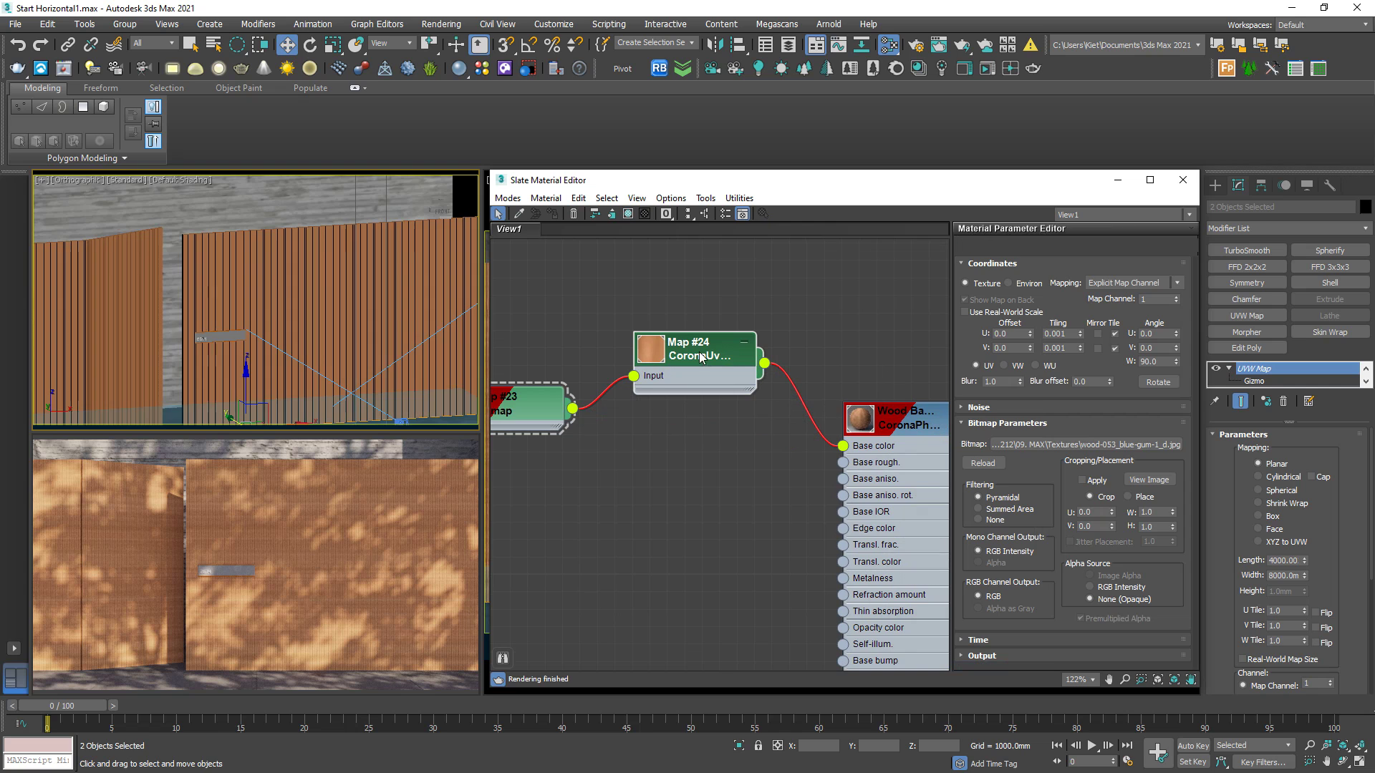
Step: Set the upper limits of the randomizer's U and V offsets to 100
double_click(698, 351)
double_click(1082, 328)
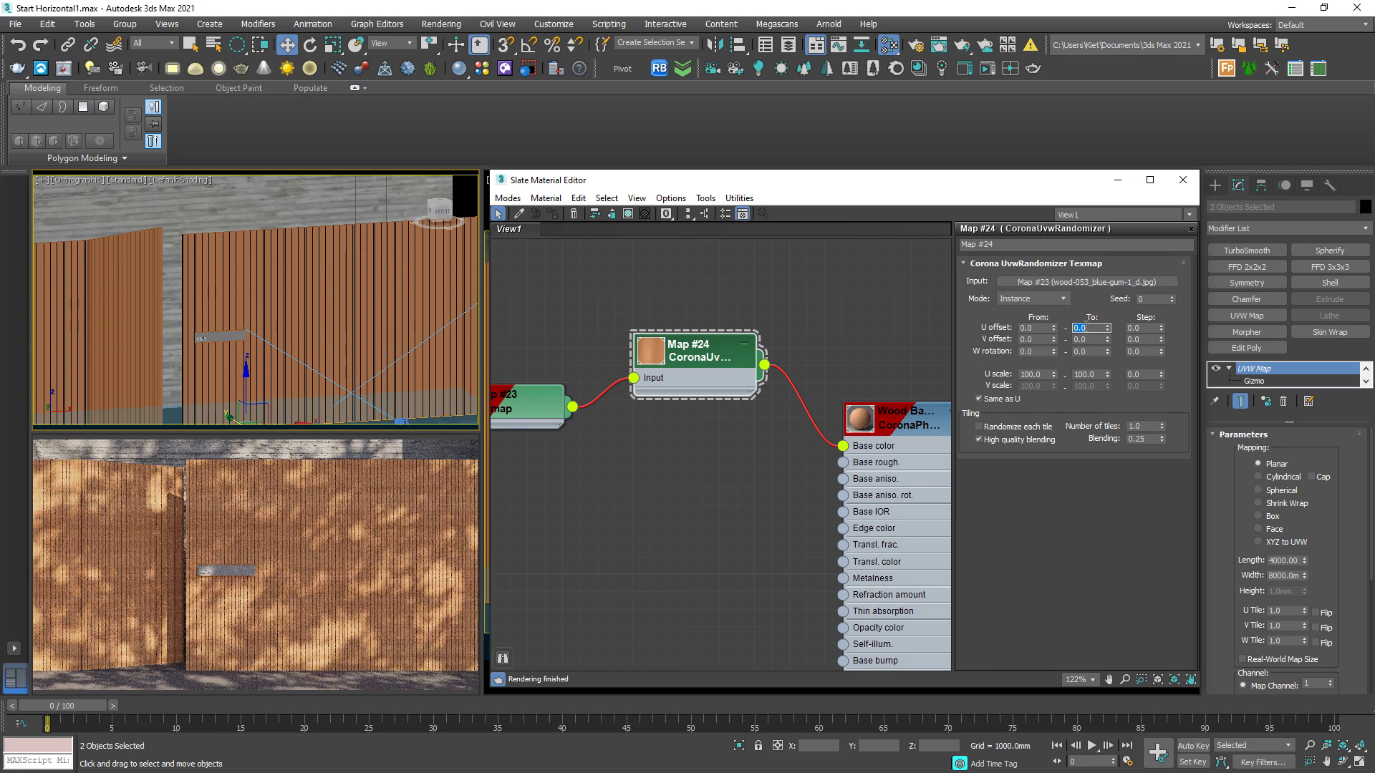
text(100)
key(Tab)
key(Tab)
key(Tab)
text(100)
key(Return)
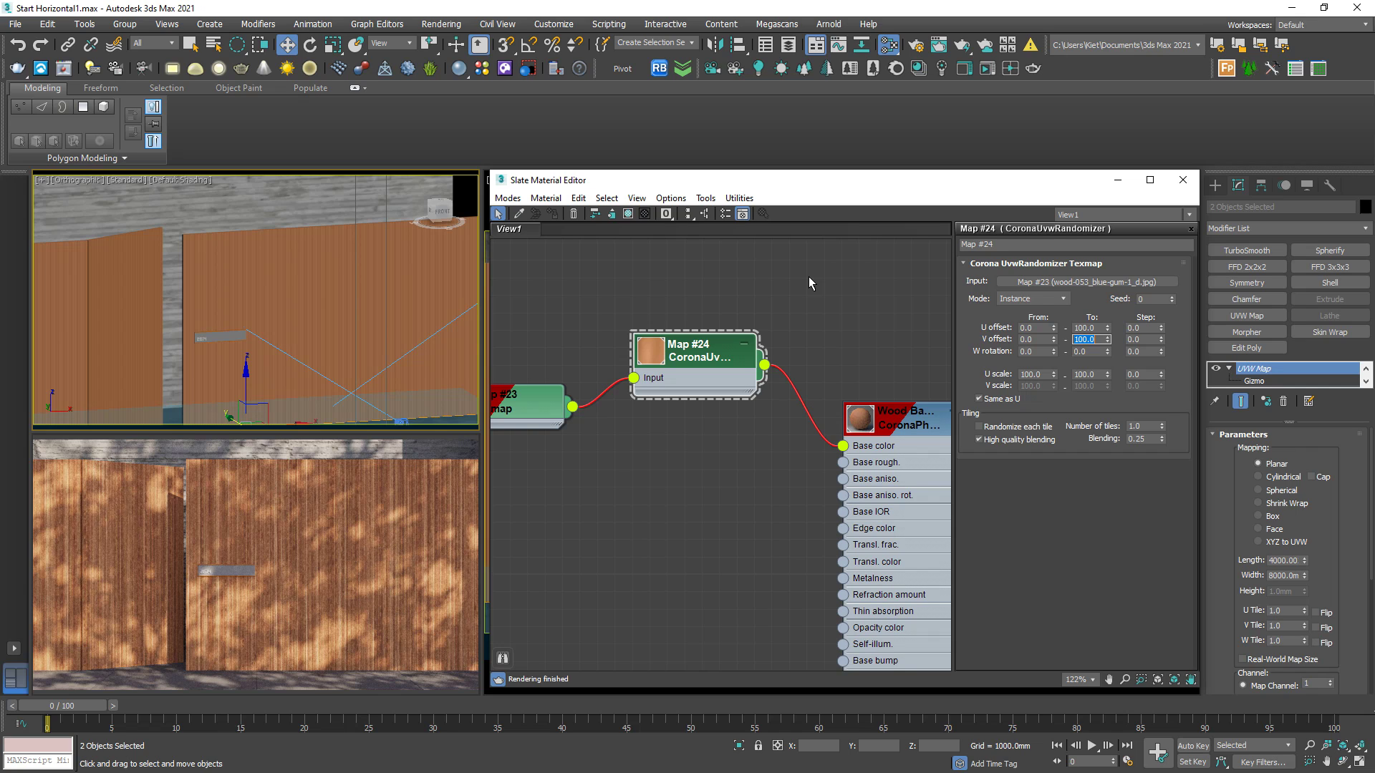
Step: Set the Wood Bamboo material's base roughness to 0.3
middle_drag(735, 413, 795, 415)
double_click(795, 415)
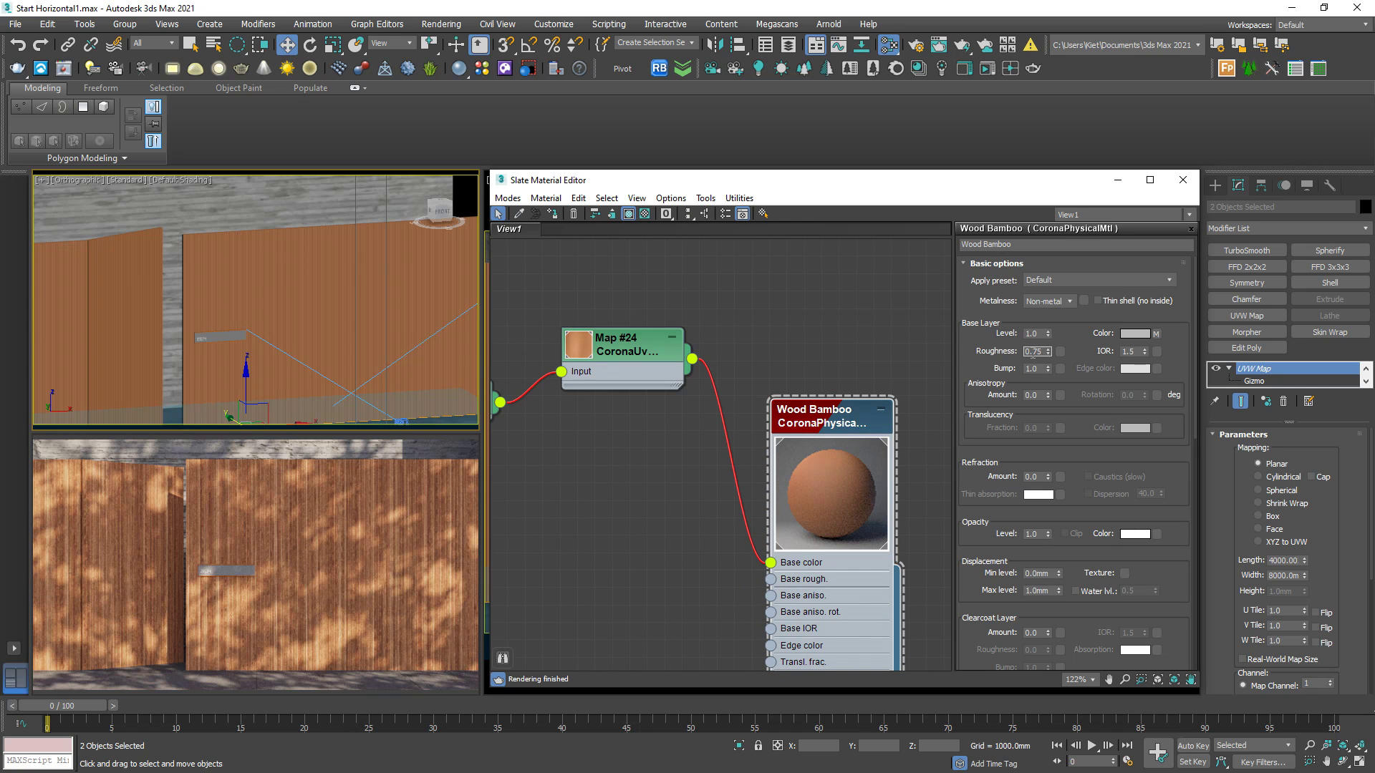
key(BackSpace)
text(0.3)
key(Return)
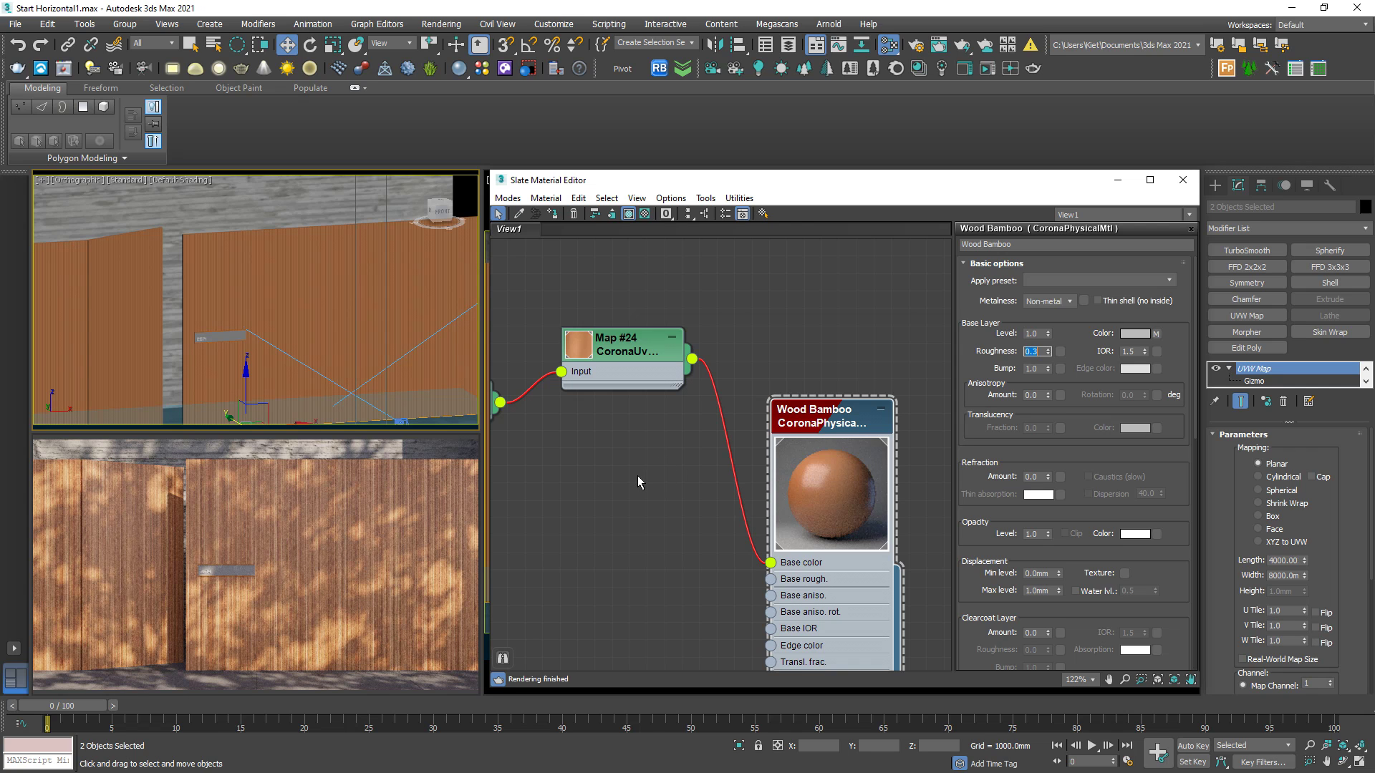
Step: Sample the house-number sign's material from the viewport and convert it to a CoronaPhysicalMtl
click(519, 213)
scroll(208, 343, up, 8)
click(267, 344)
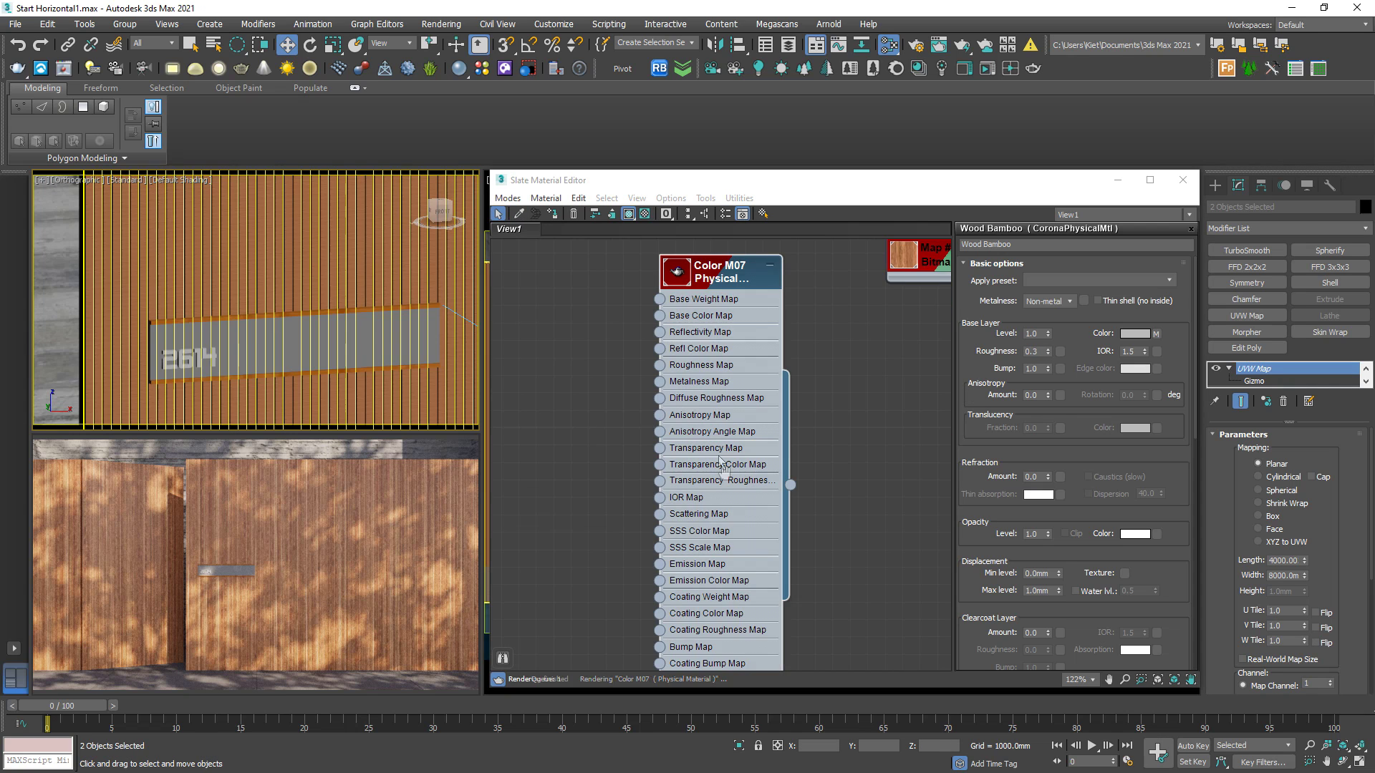
middle_drag(716, 276, 746, 352)
double_click(747, 351)
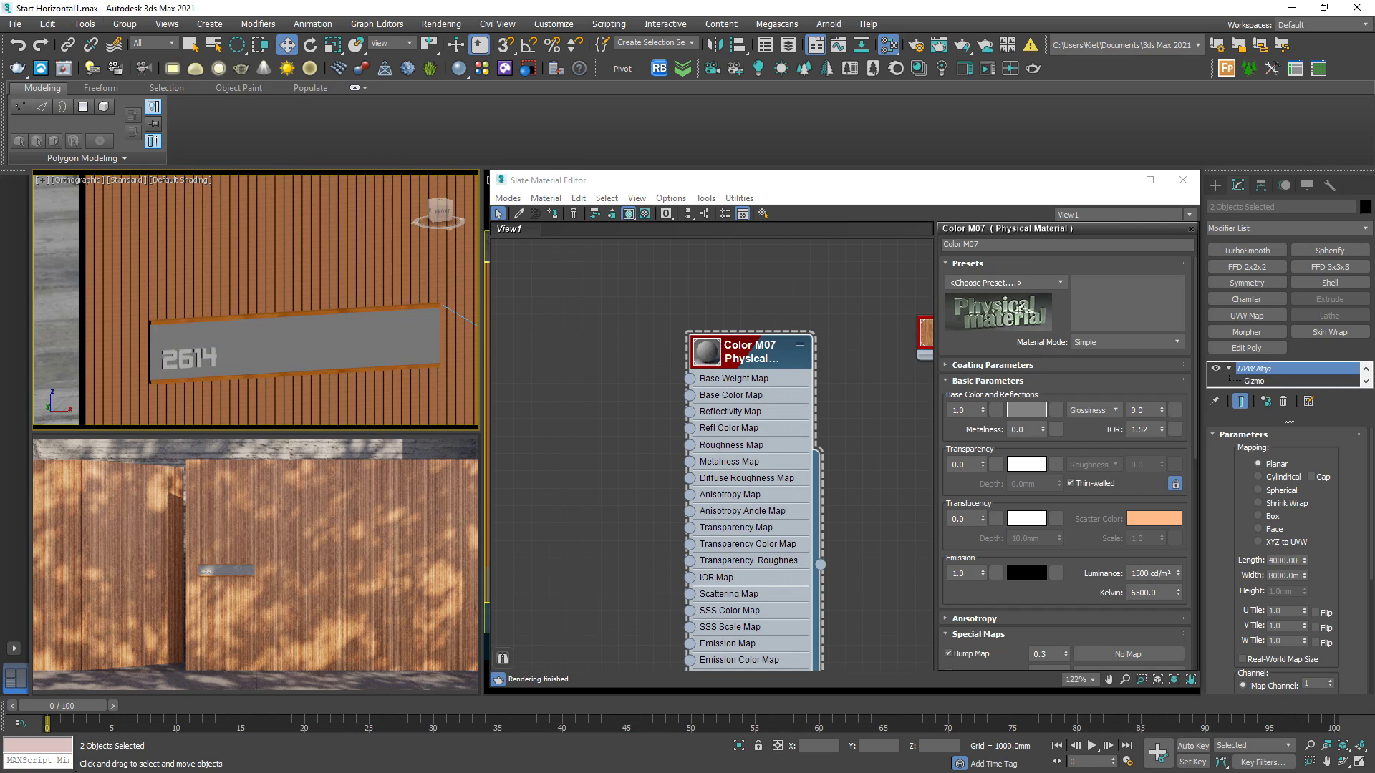
right_click(800, 379)
click(817, 401)
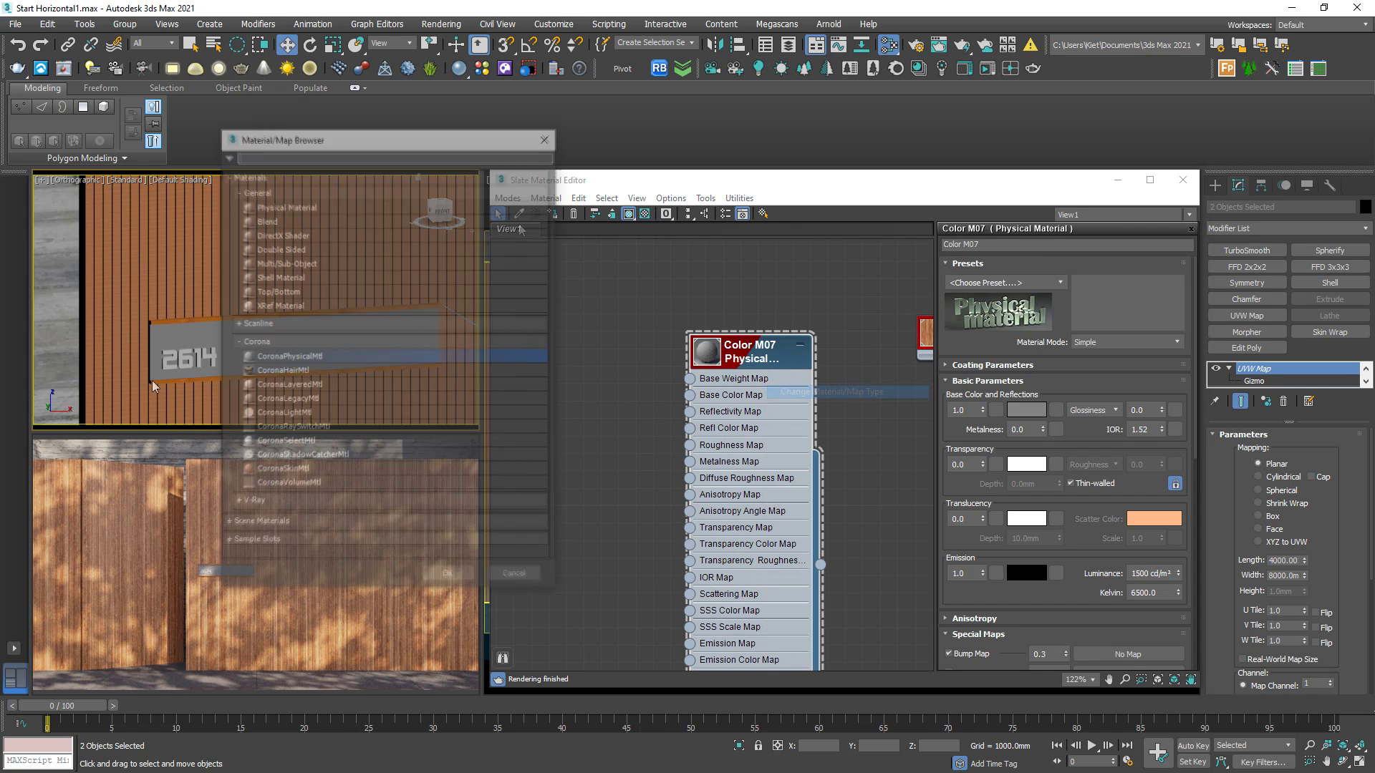
click(451, 580)
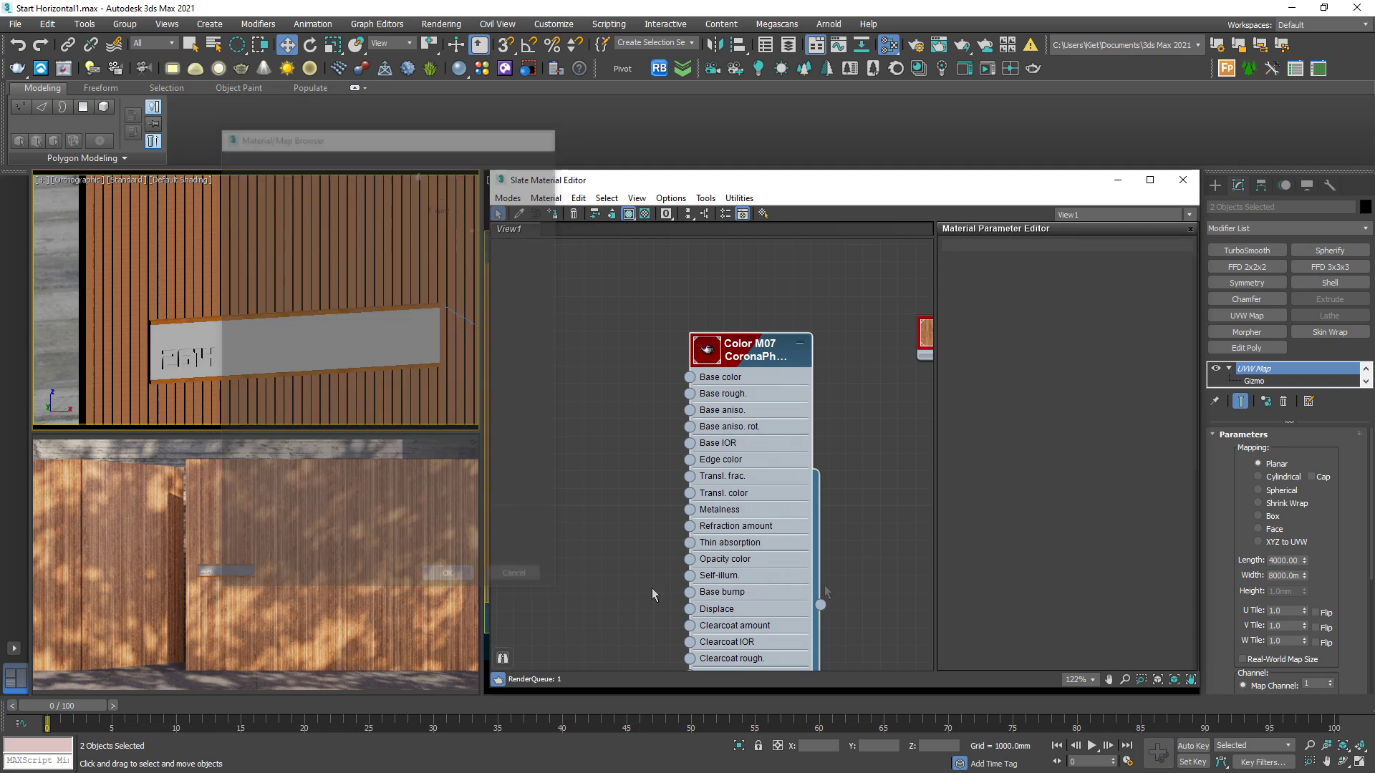
Step: Blacken the converted Color M07 sign material by setting its base layer level to 0
double_click(754, 356)
double_click(1039, 335)
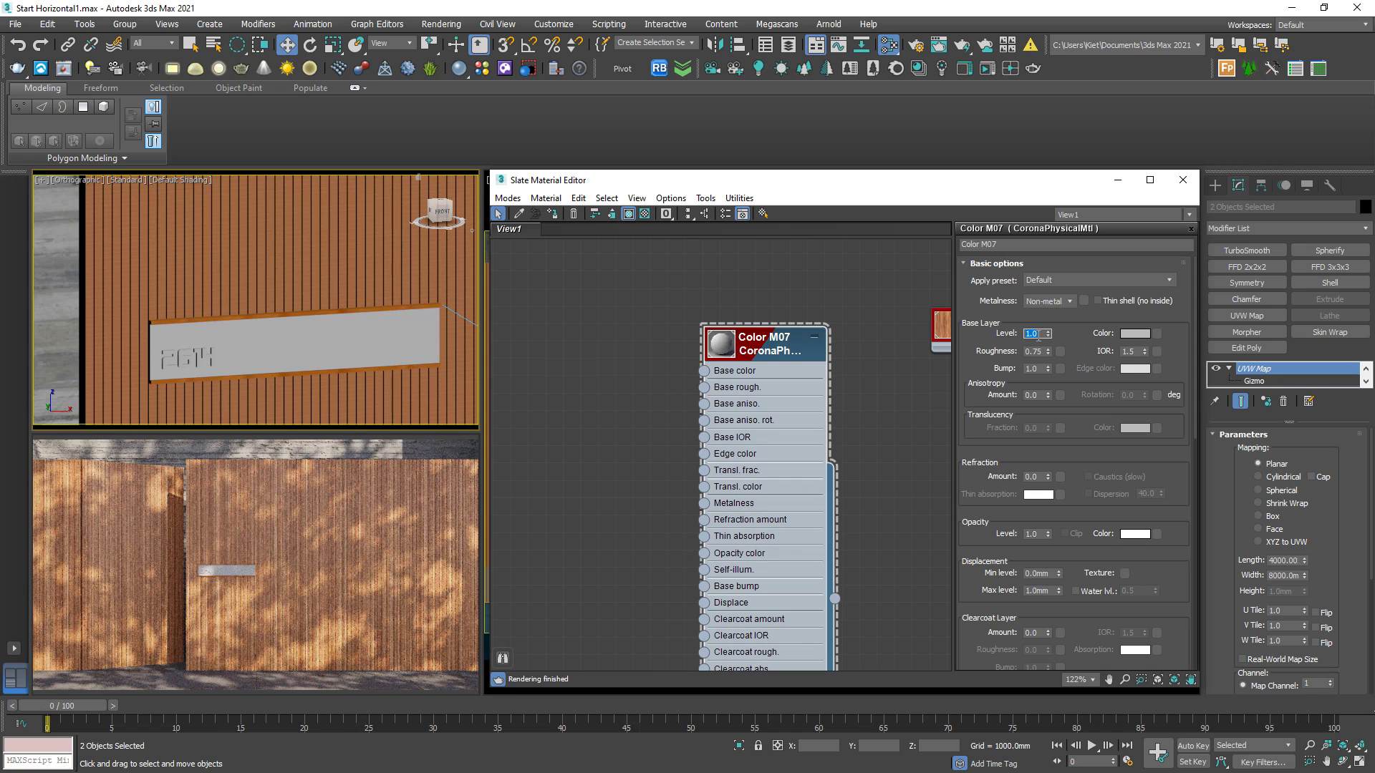
text(0)
key(Return)
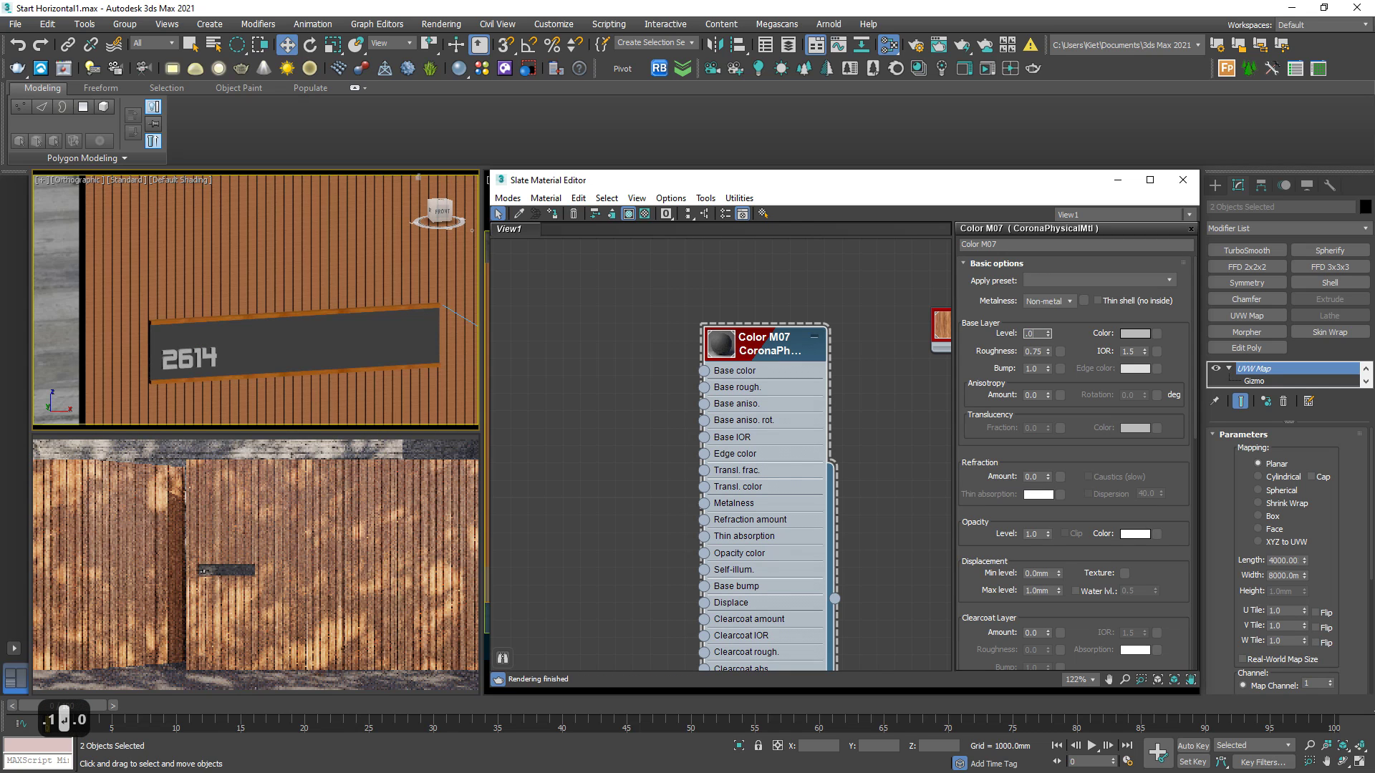
key(Tab)
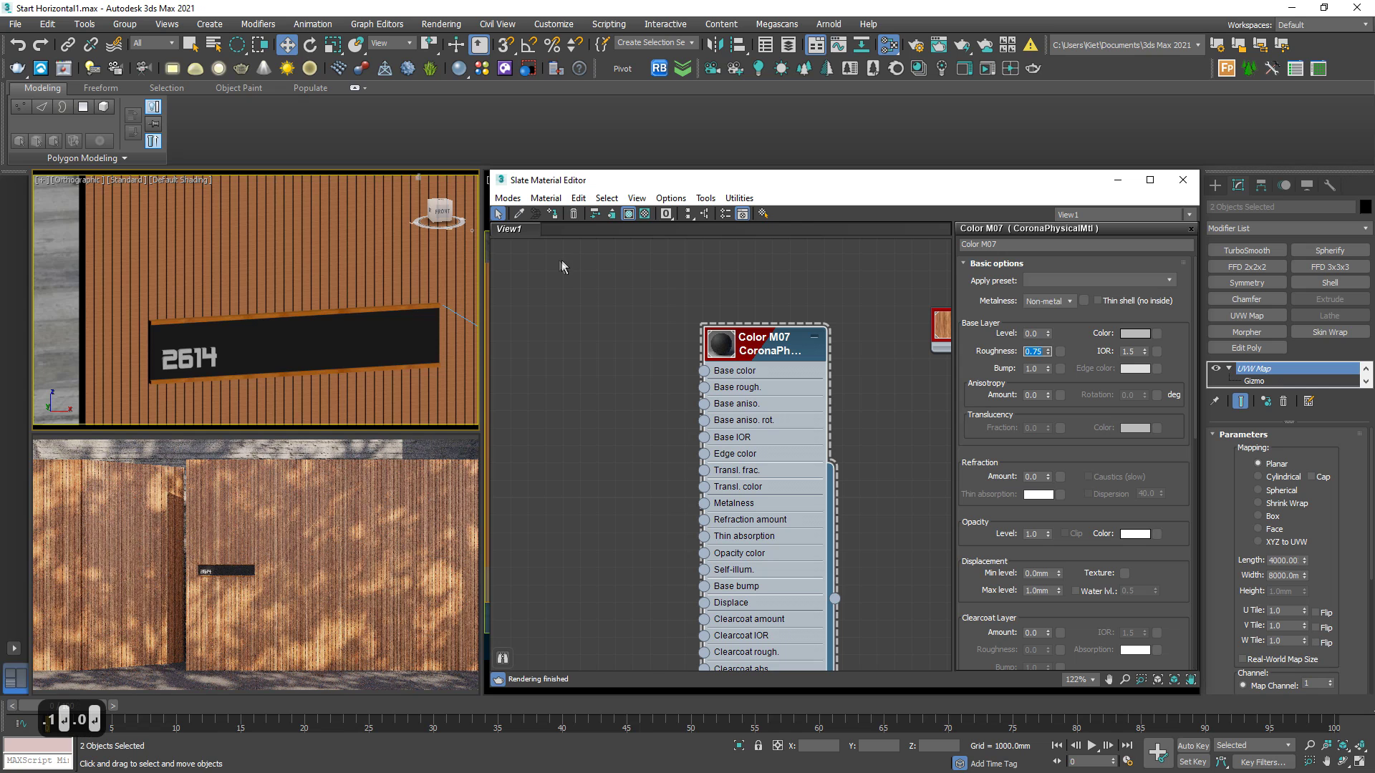
click(603, 317)
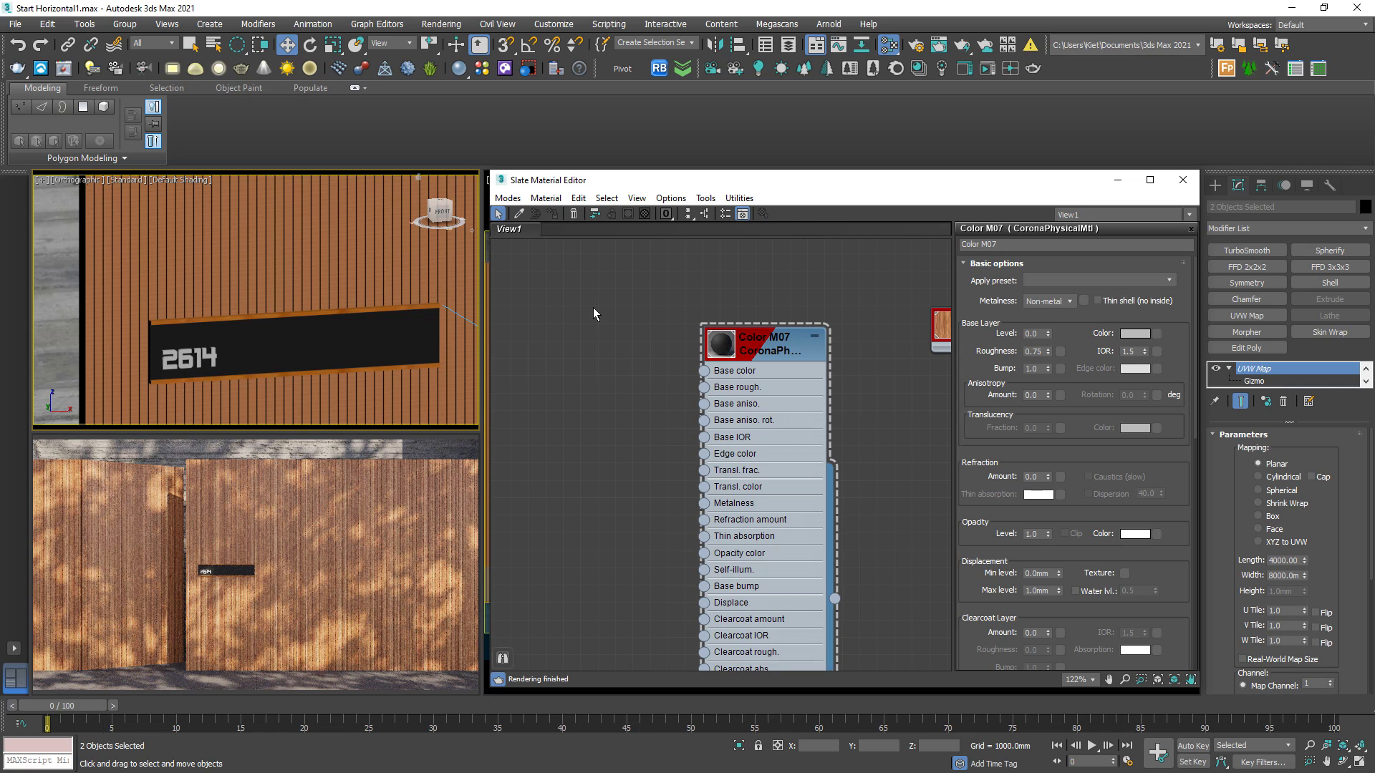
Step: Enable the LUT in the camera postprocessing settings and choose Adanmq_Polaroid_600
click(917, 47)
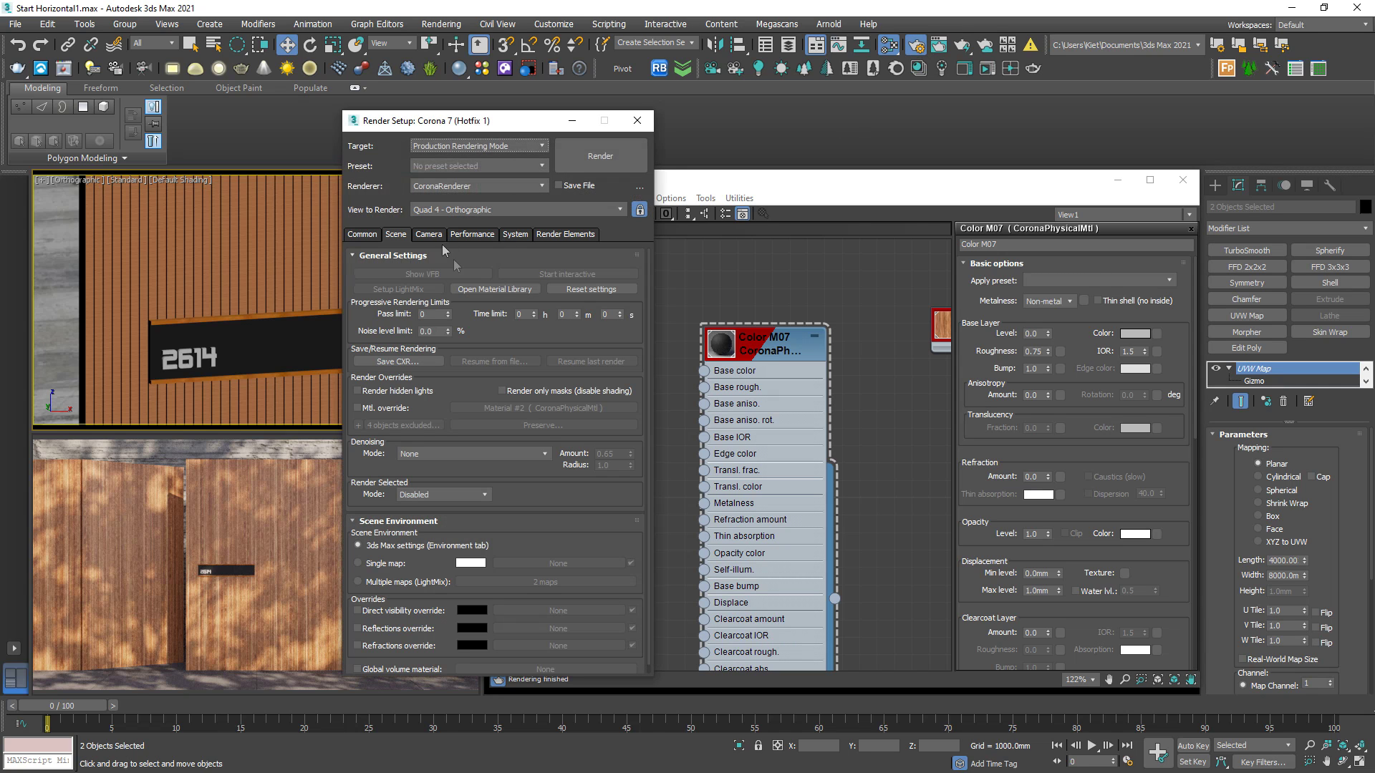
click(431, 236)
drag(612, 424, 626, 334)
click(376, 341)
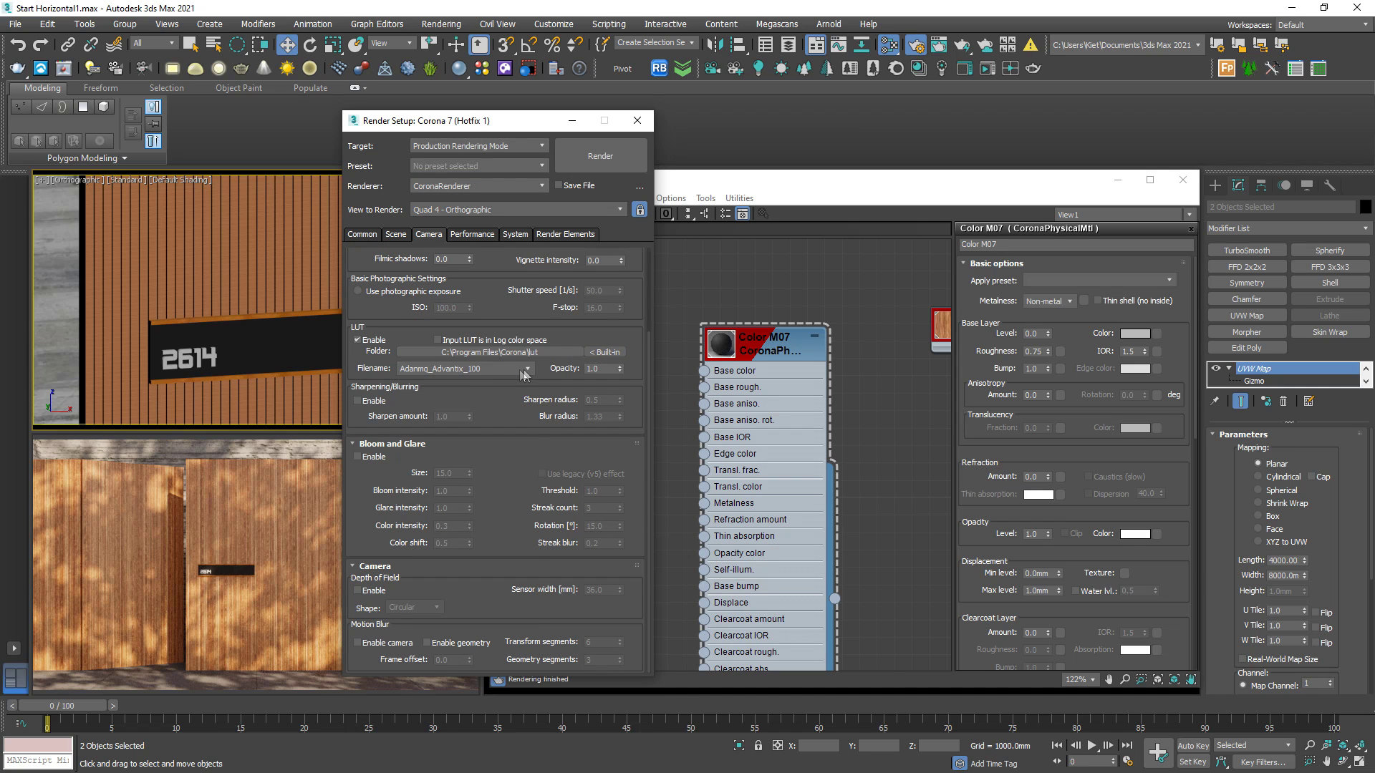
click(526, 368)
scroll(520, 534, down, 5)
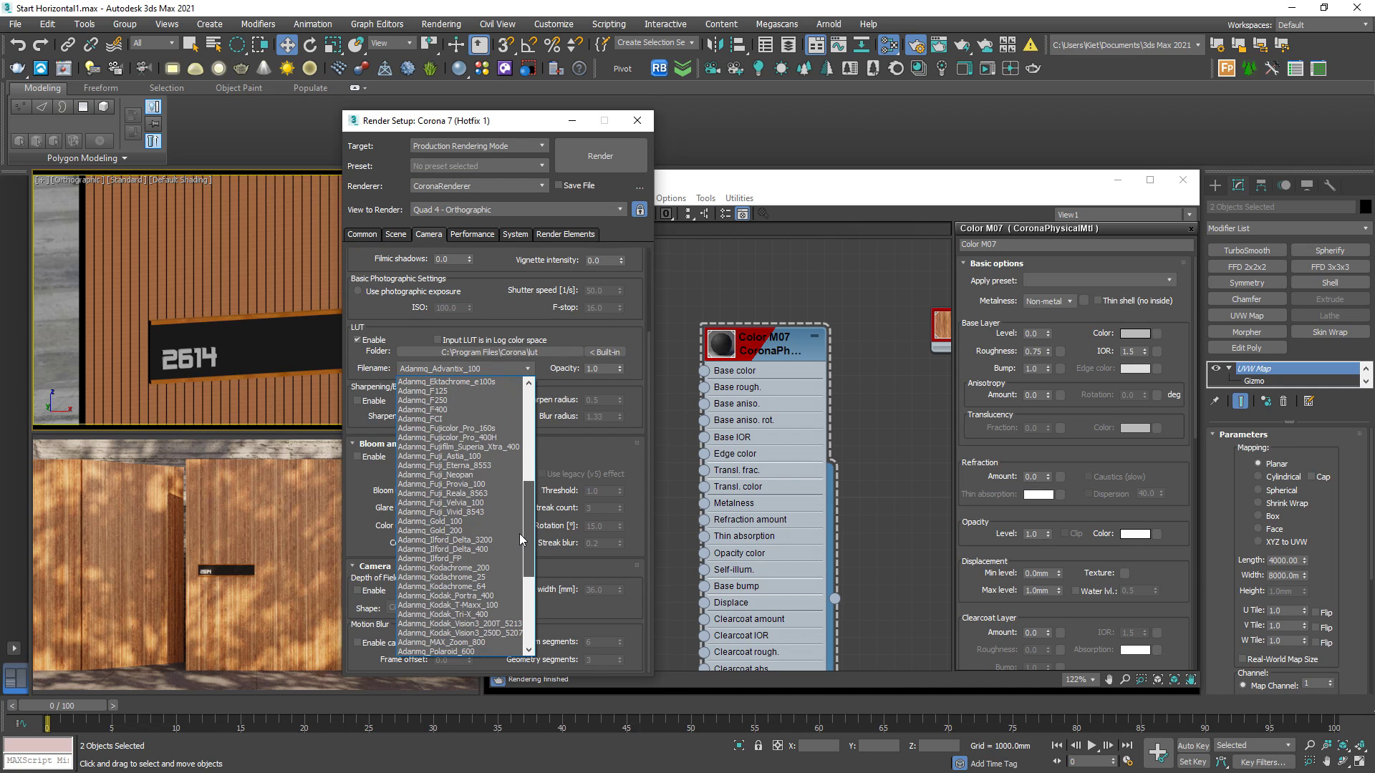
drag(522, 529, 527, 568)
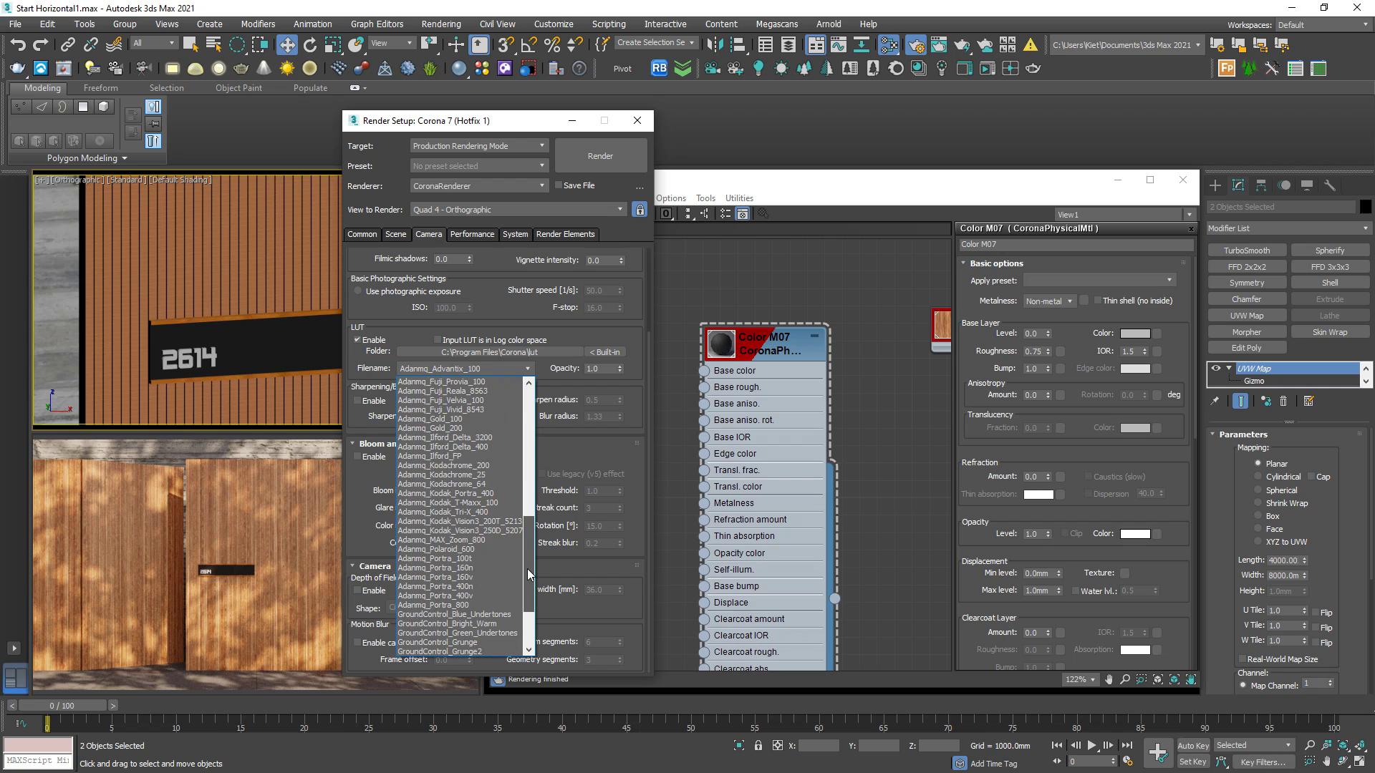
click(437, 549)
Step: Set the LUT opacity to 0.7
click(614, 370)
drag(526, 126, 763, 149)
text(.7)
key(Return)
Step: Raise the tone-mapping contrast first to 6 and finally to 7
click(633, 257)
click(666, 260)
drag(872, 314, 845, 397)
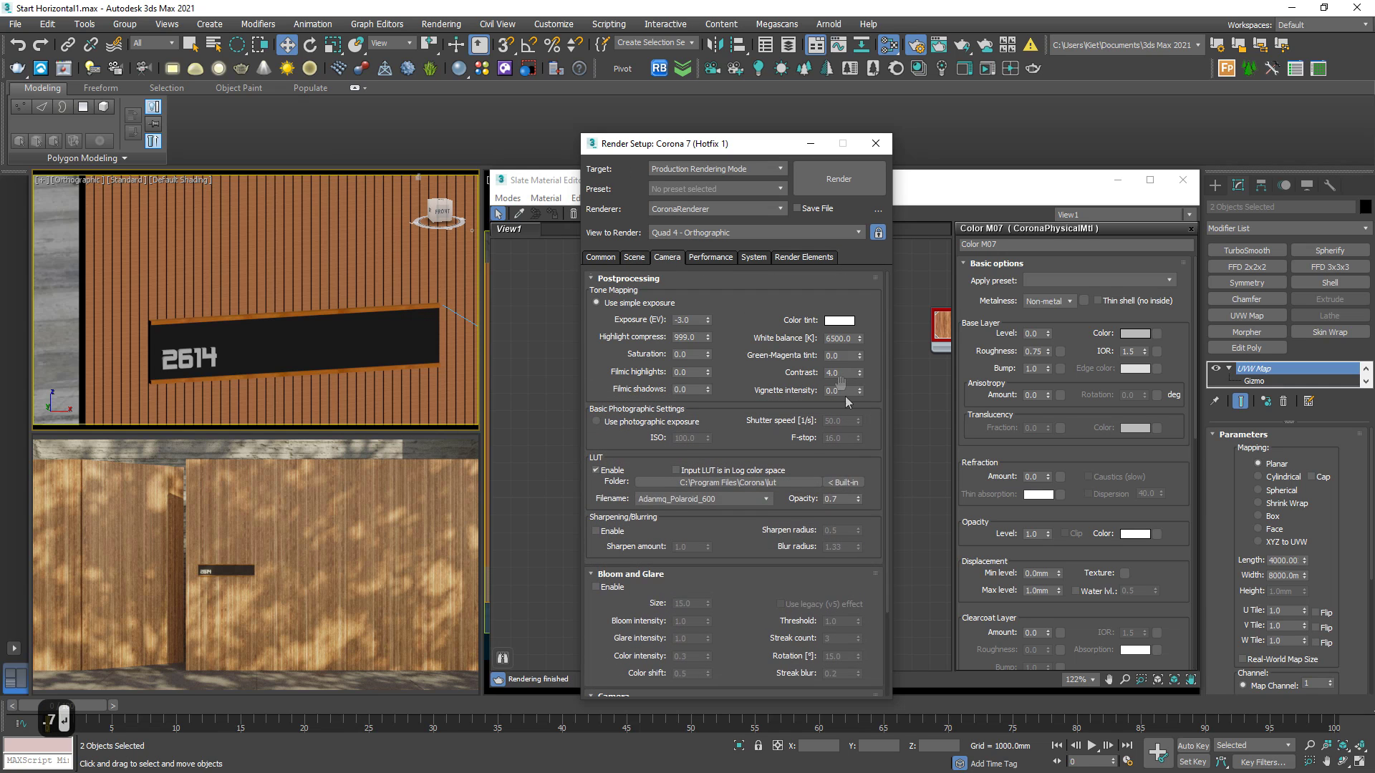
click(848, 374)
text(6)
key(Return)
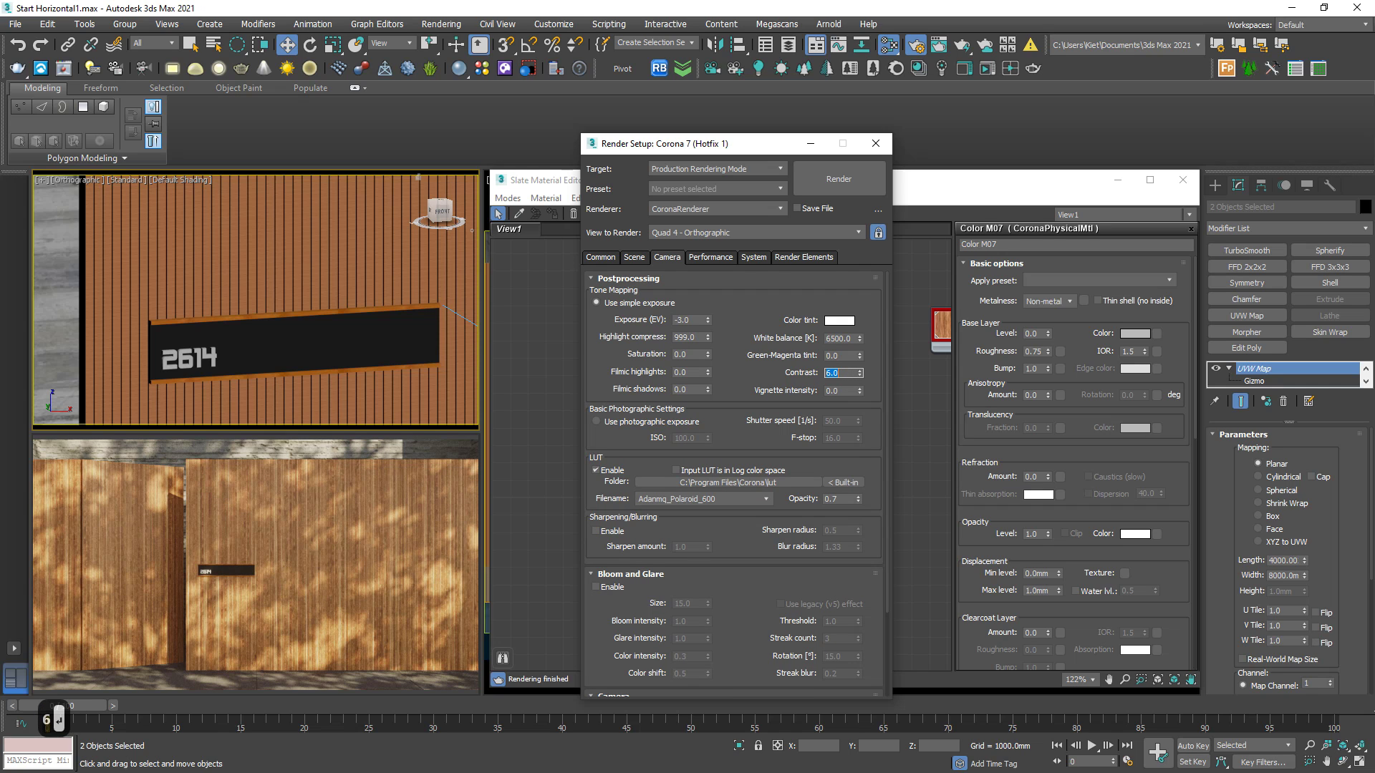
text(7)
key(Return)
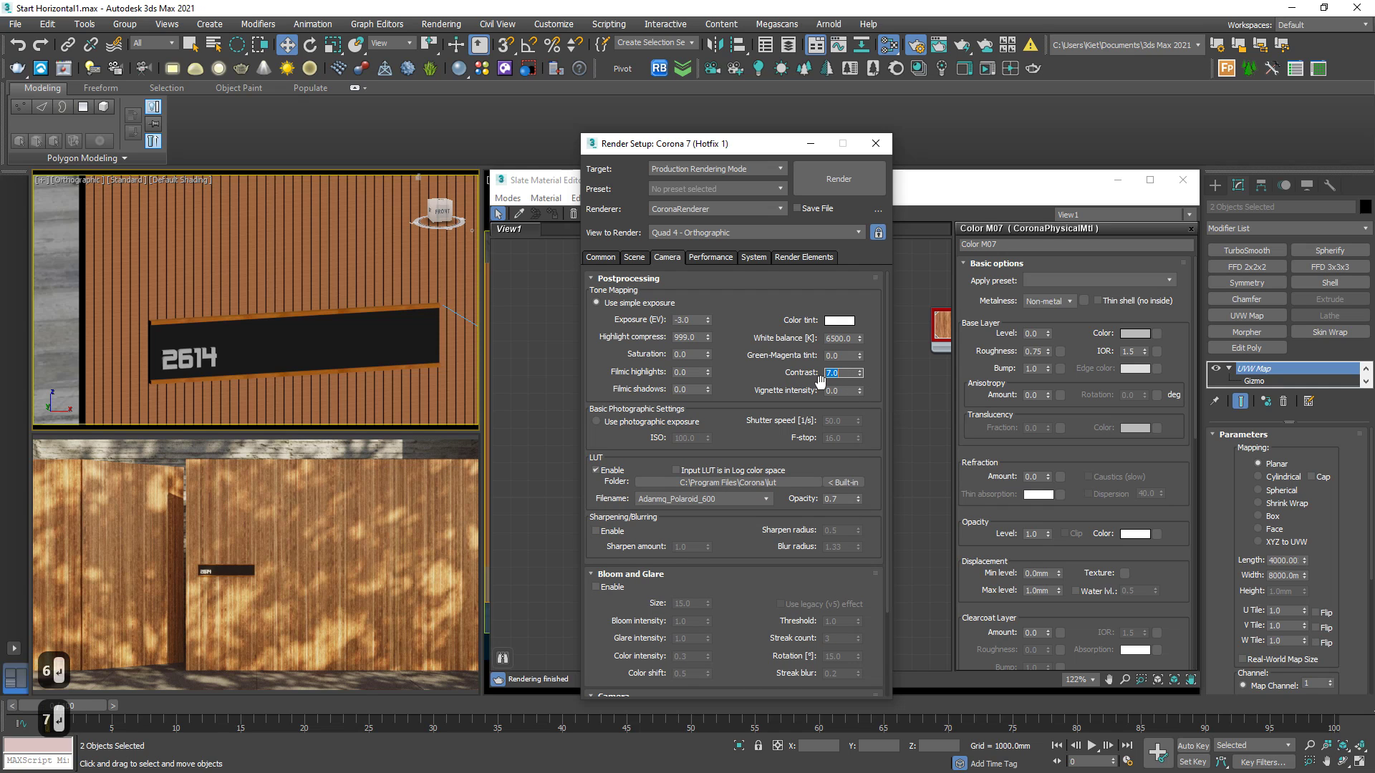
Step: Set the LUT opacity to 0.8 and the vignette intensity to 1
click(843, 498)
text(.8)
key(Return)
click(838, 390)
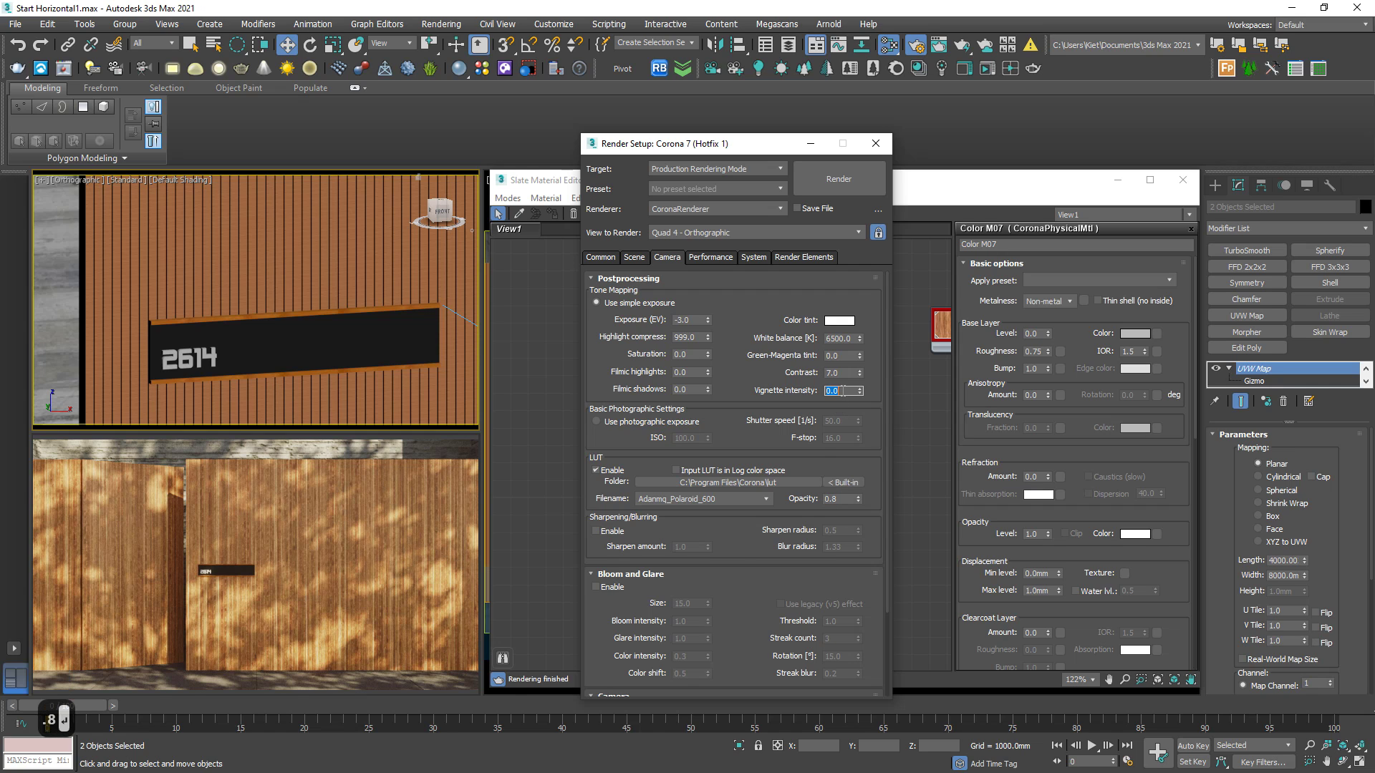
text(1)
key(Return)
click(800, 305)
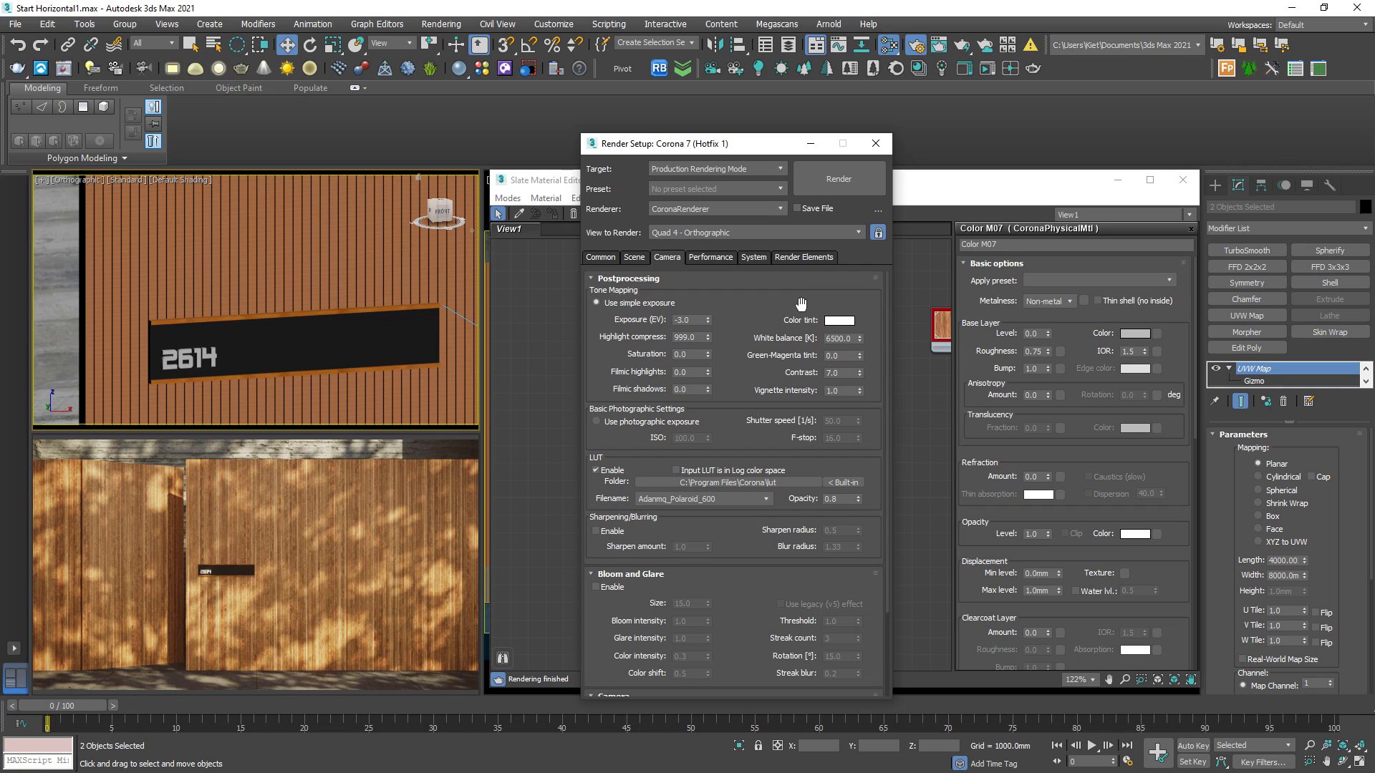
mouse_move(427, 517)
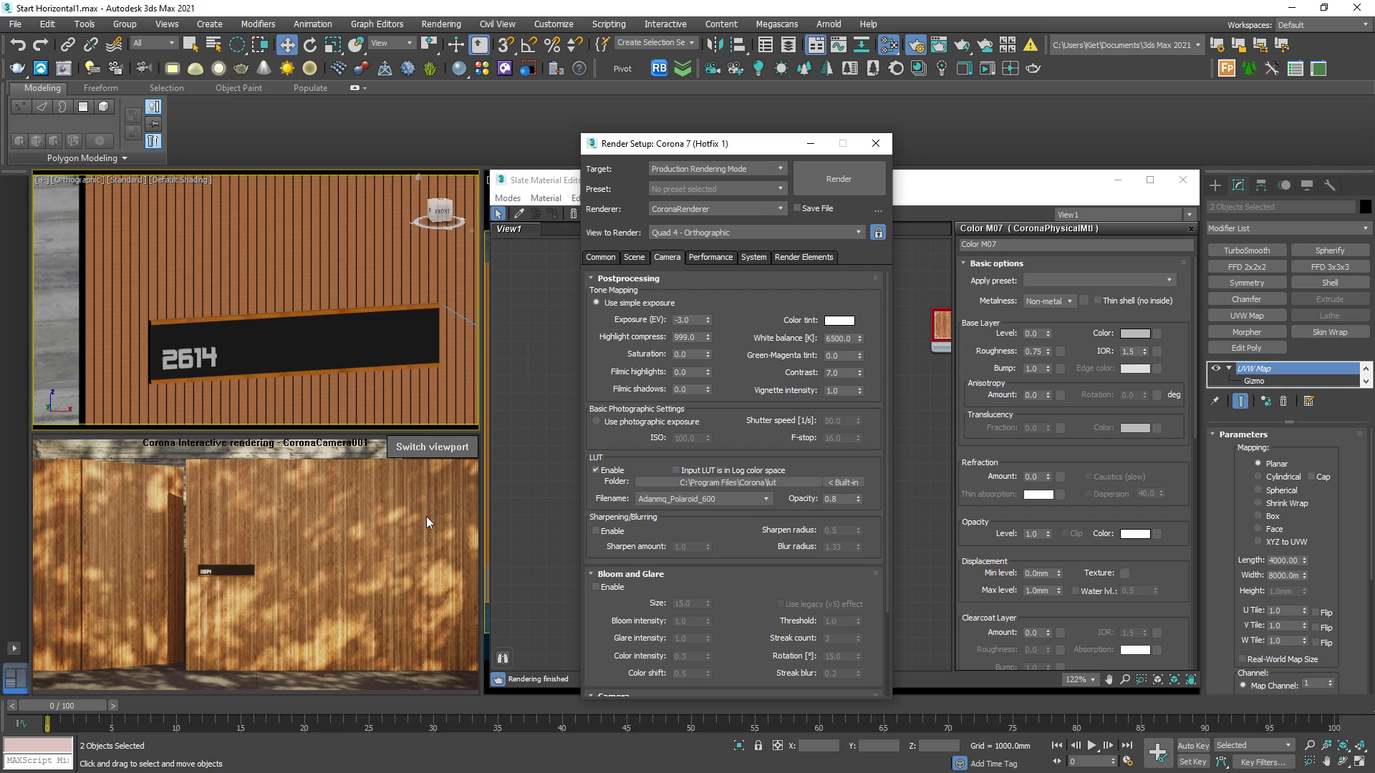